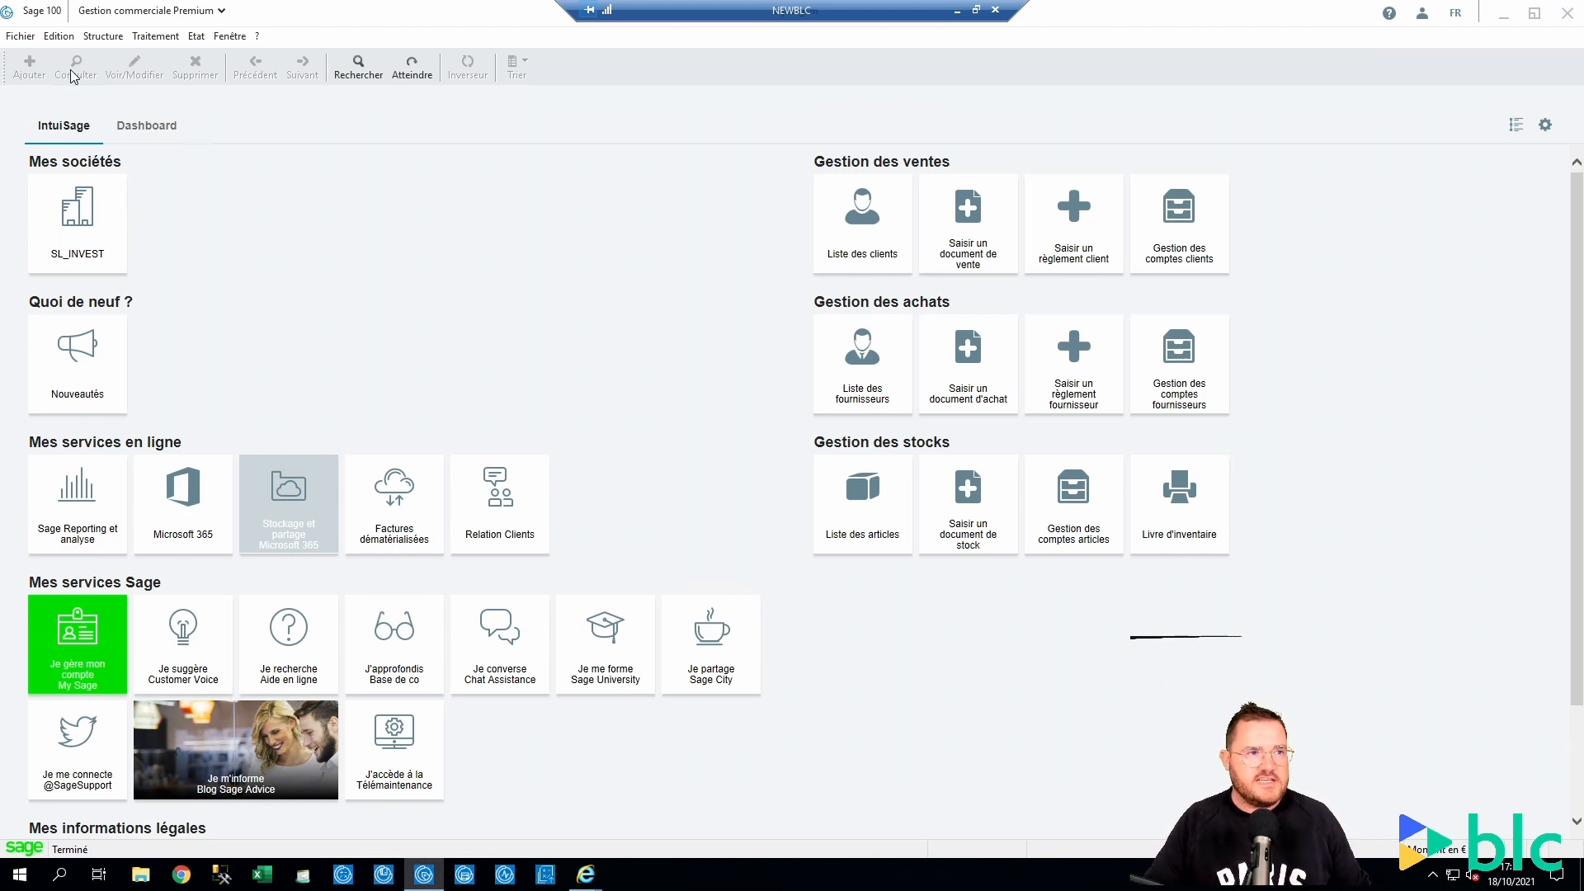
Examine the current document numbers of the N° Pièce series in the company's sales document numbering settings.
left_click(20, 37)
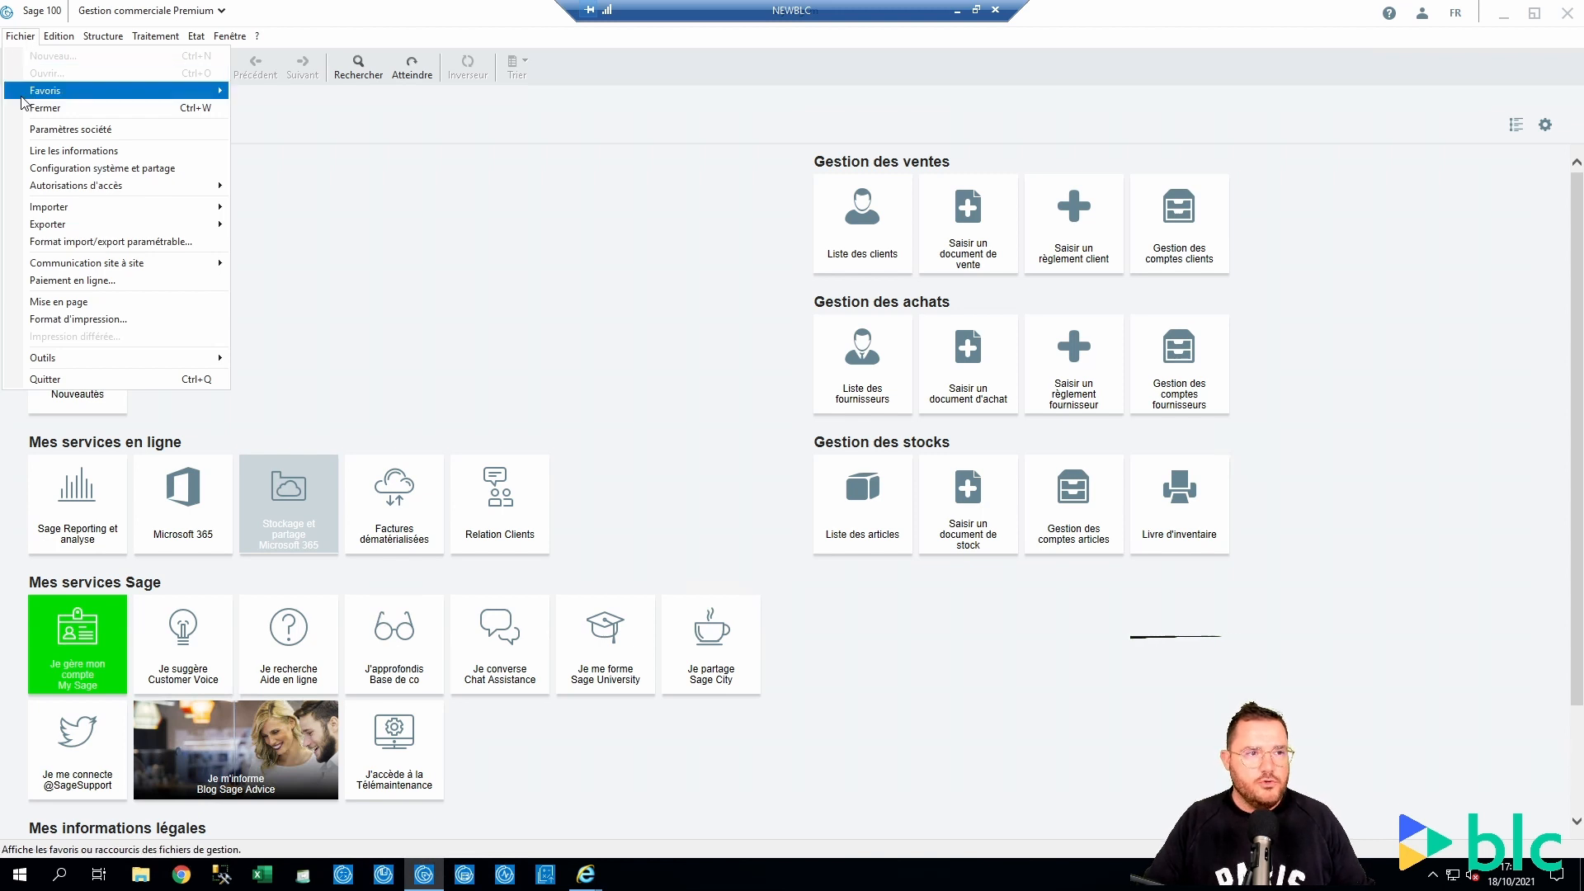
left_click(34, 130)
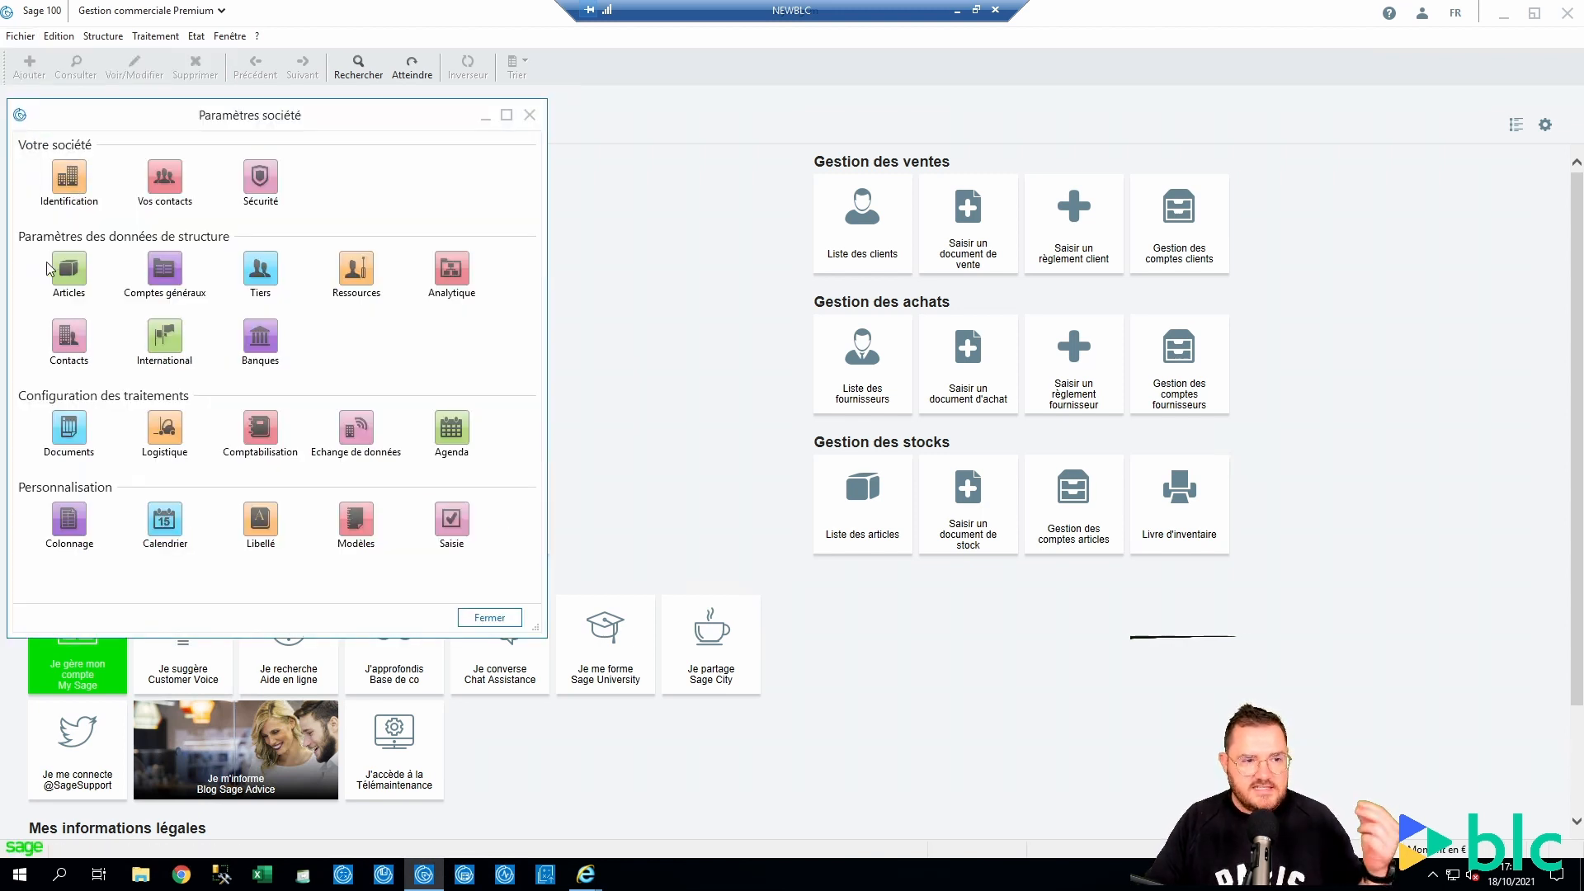
left_click(52, 435)
left_click(53, 204)
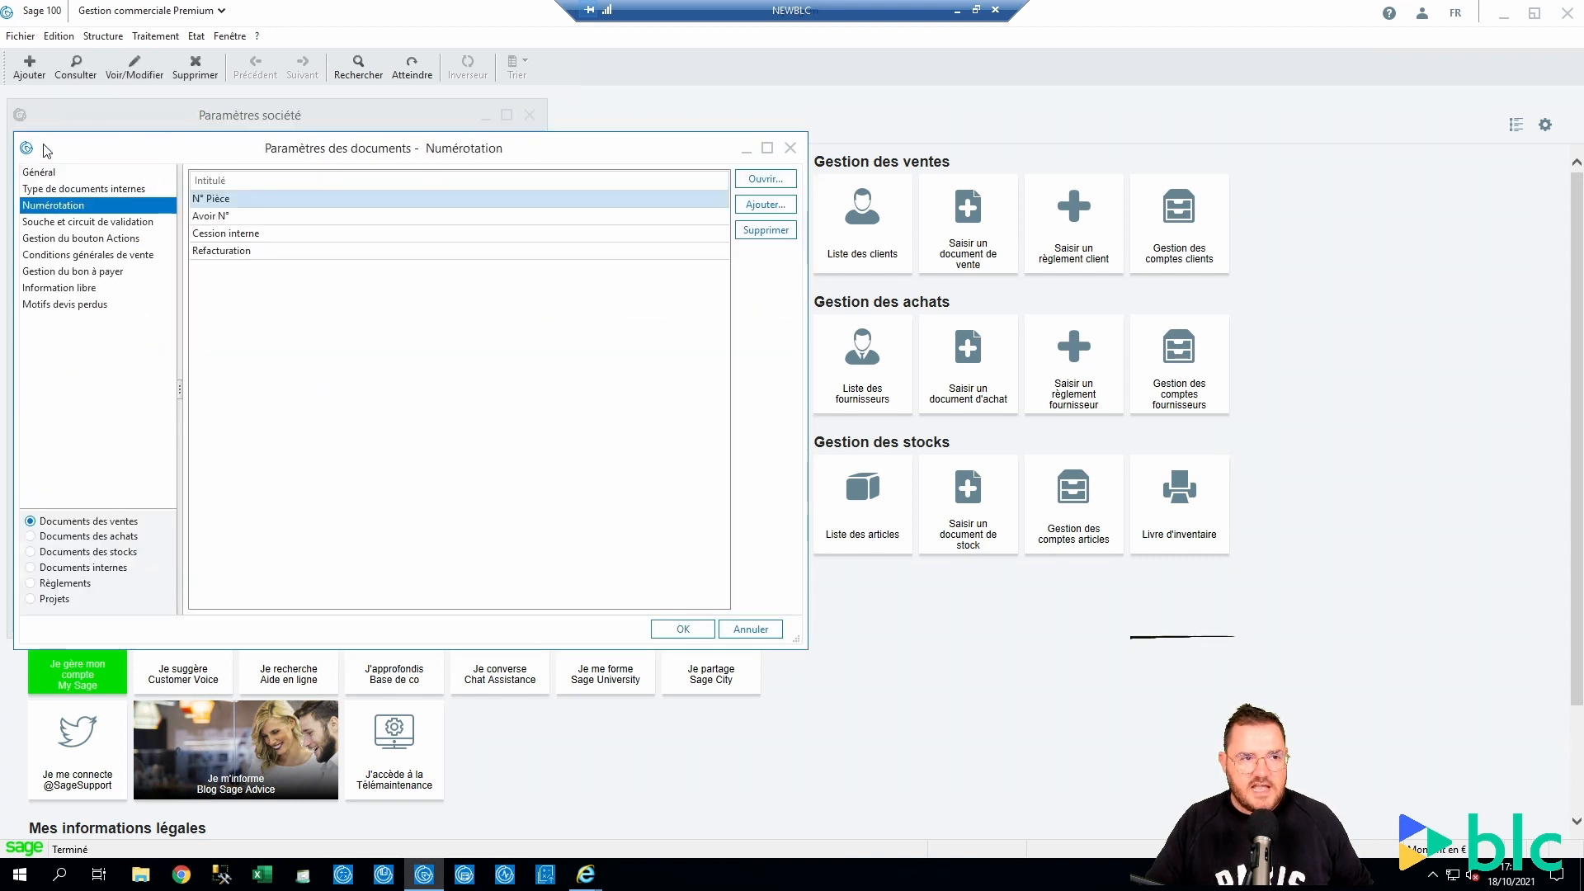
double_click(226, 199)
scroll(715, 483, "down", 1)
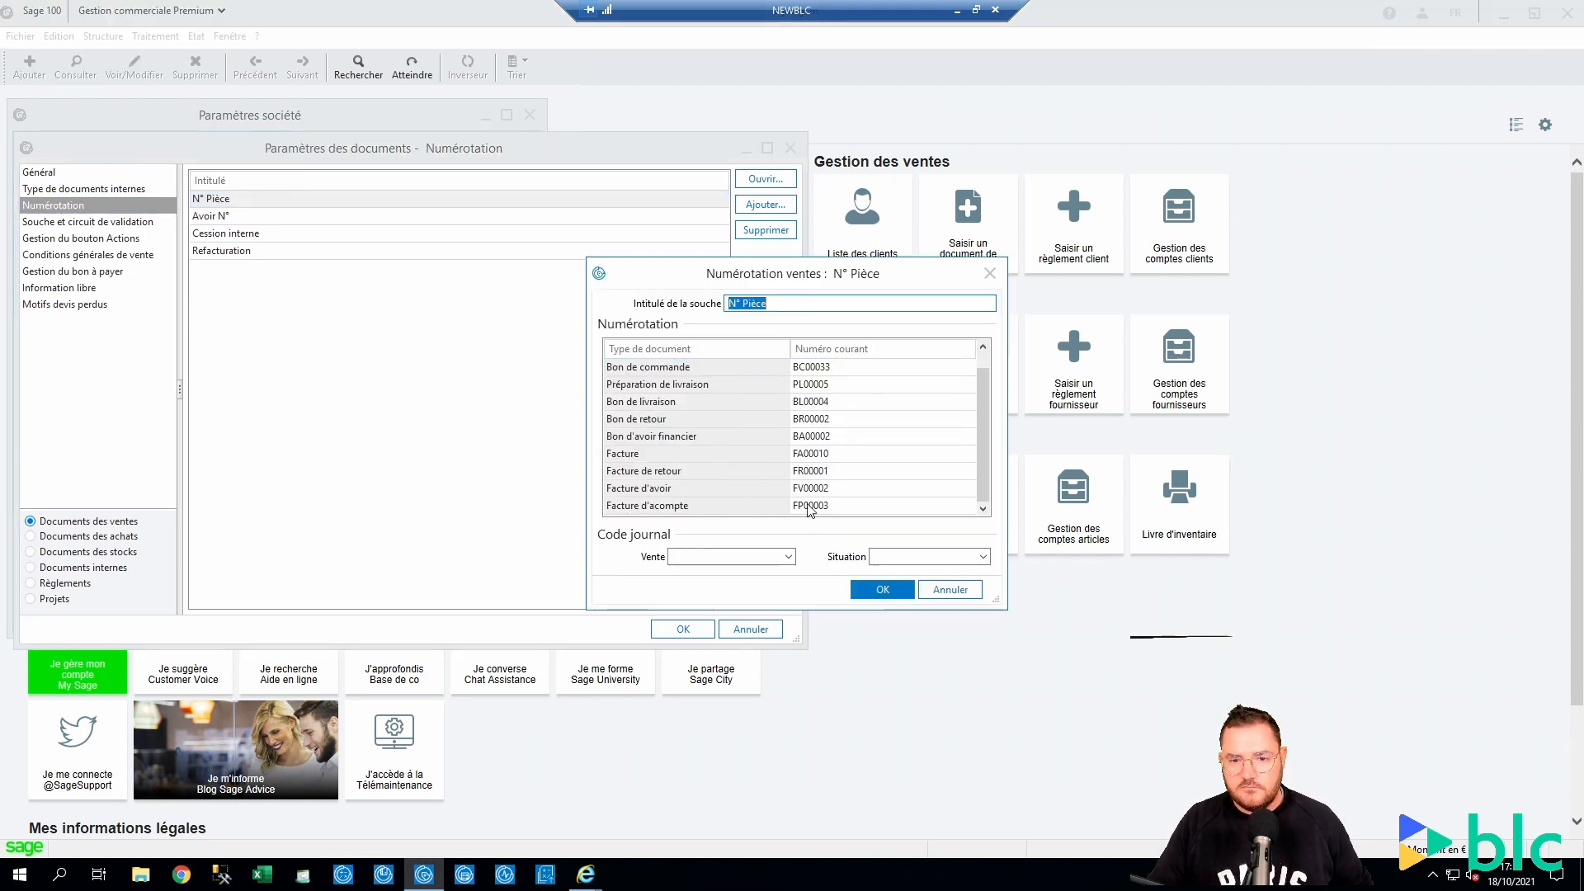
left_click(949, 589)
left_click(791, 148)
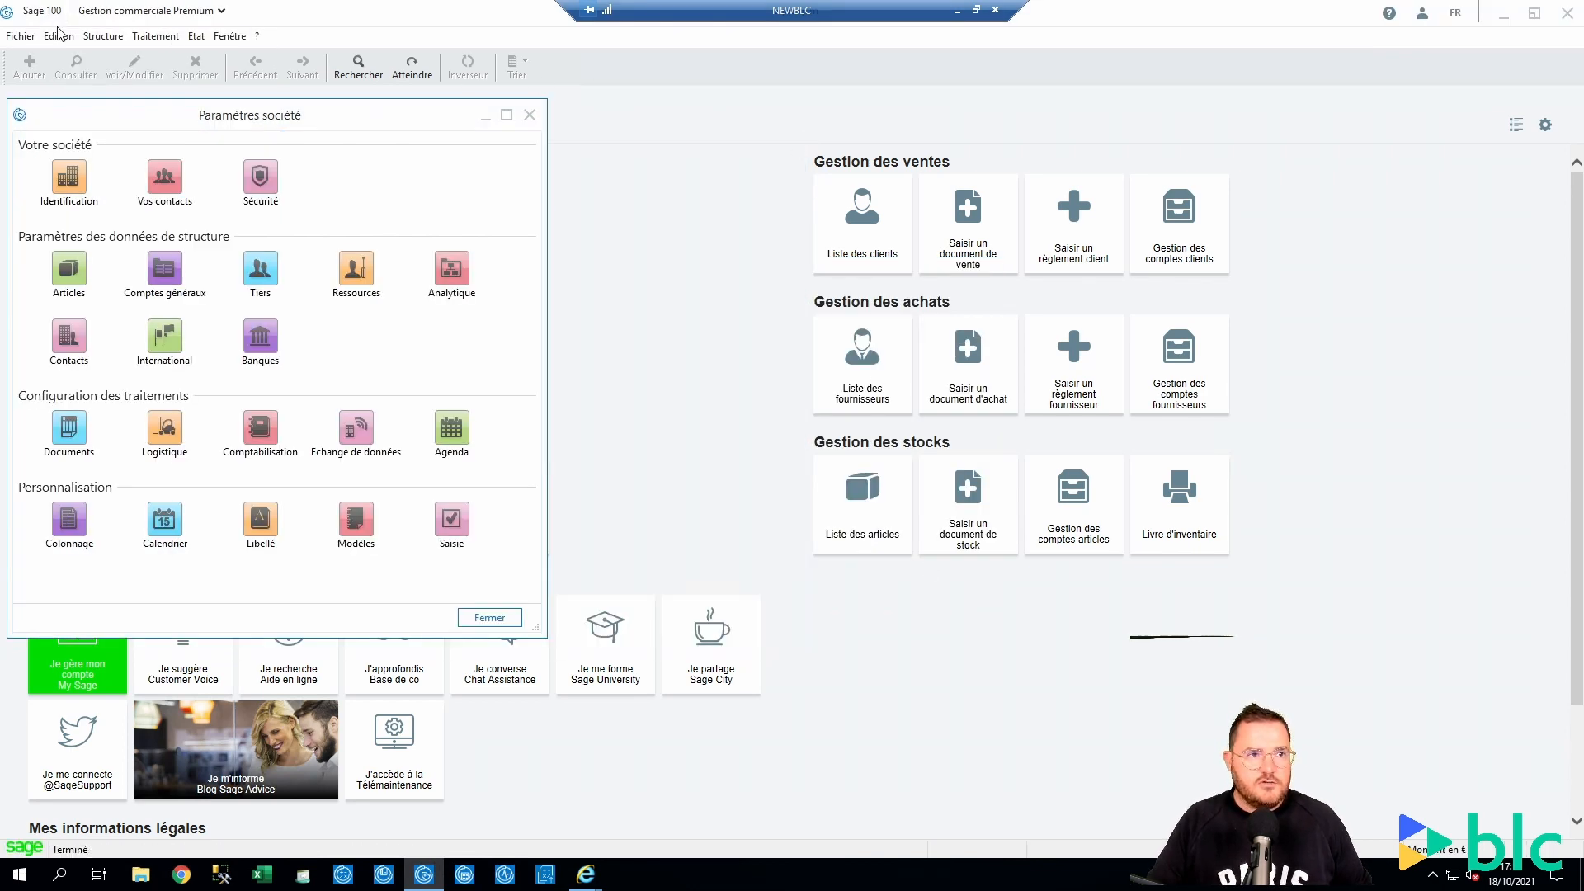
Find the deposit invoice article ZACOMPTE in the article list, and close the list and the company settings.
left_click(102, 37)
left_click(124, 73)
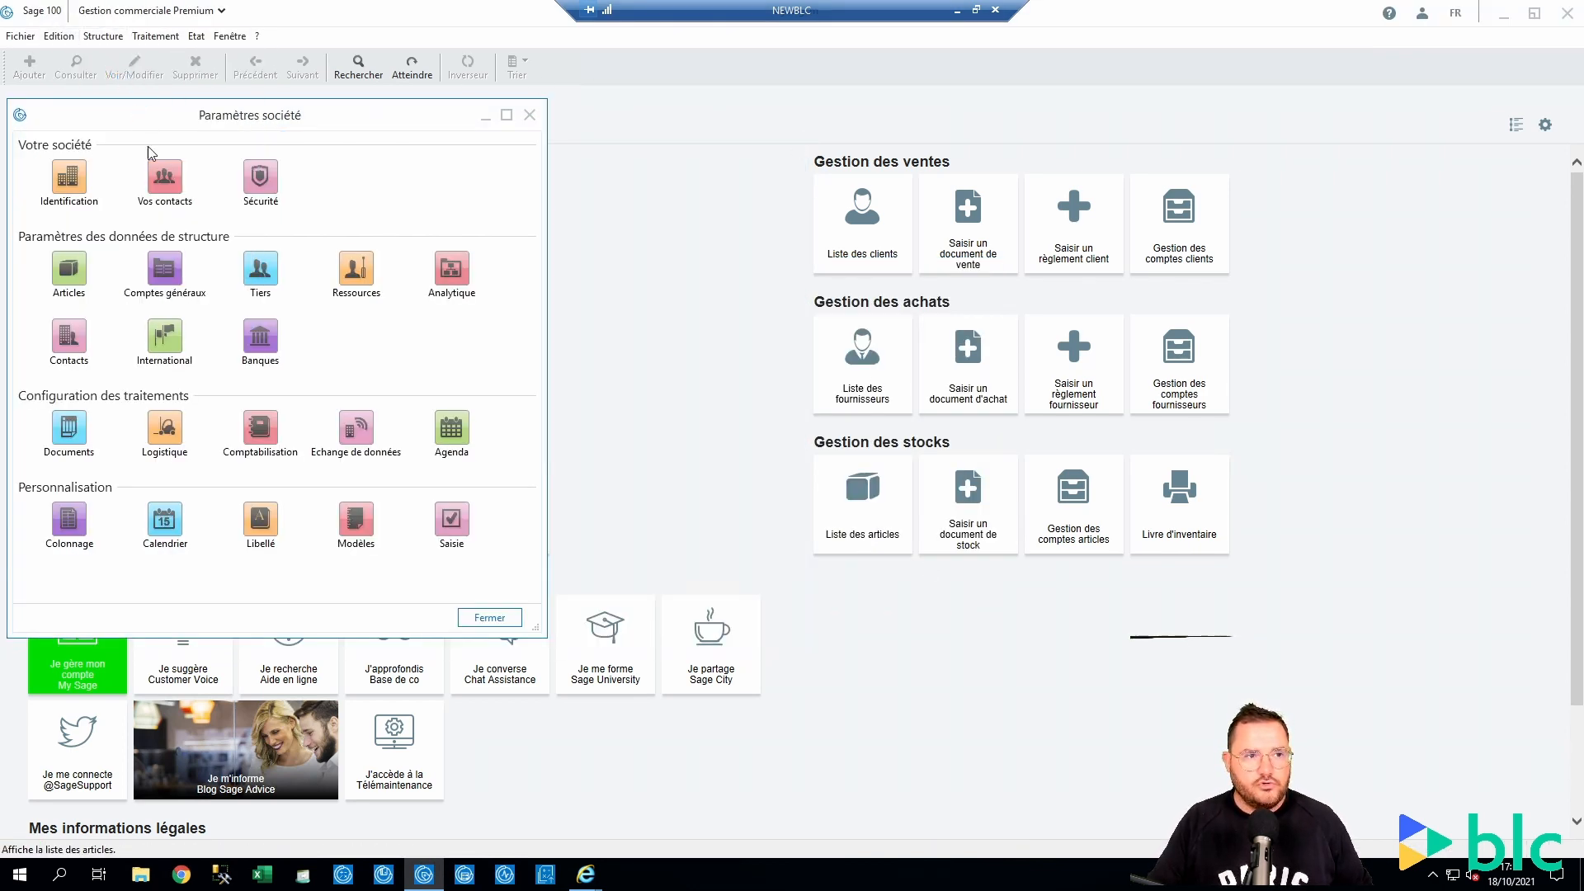
scroll(700, 314, "down", 12)
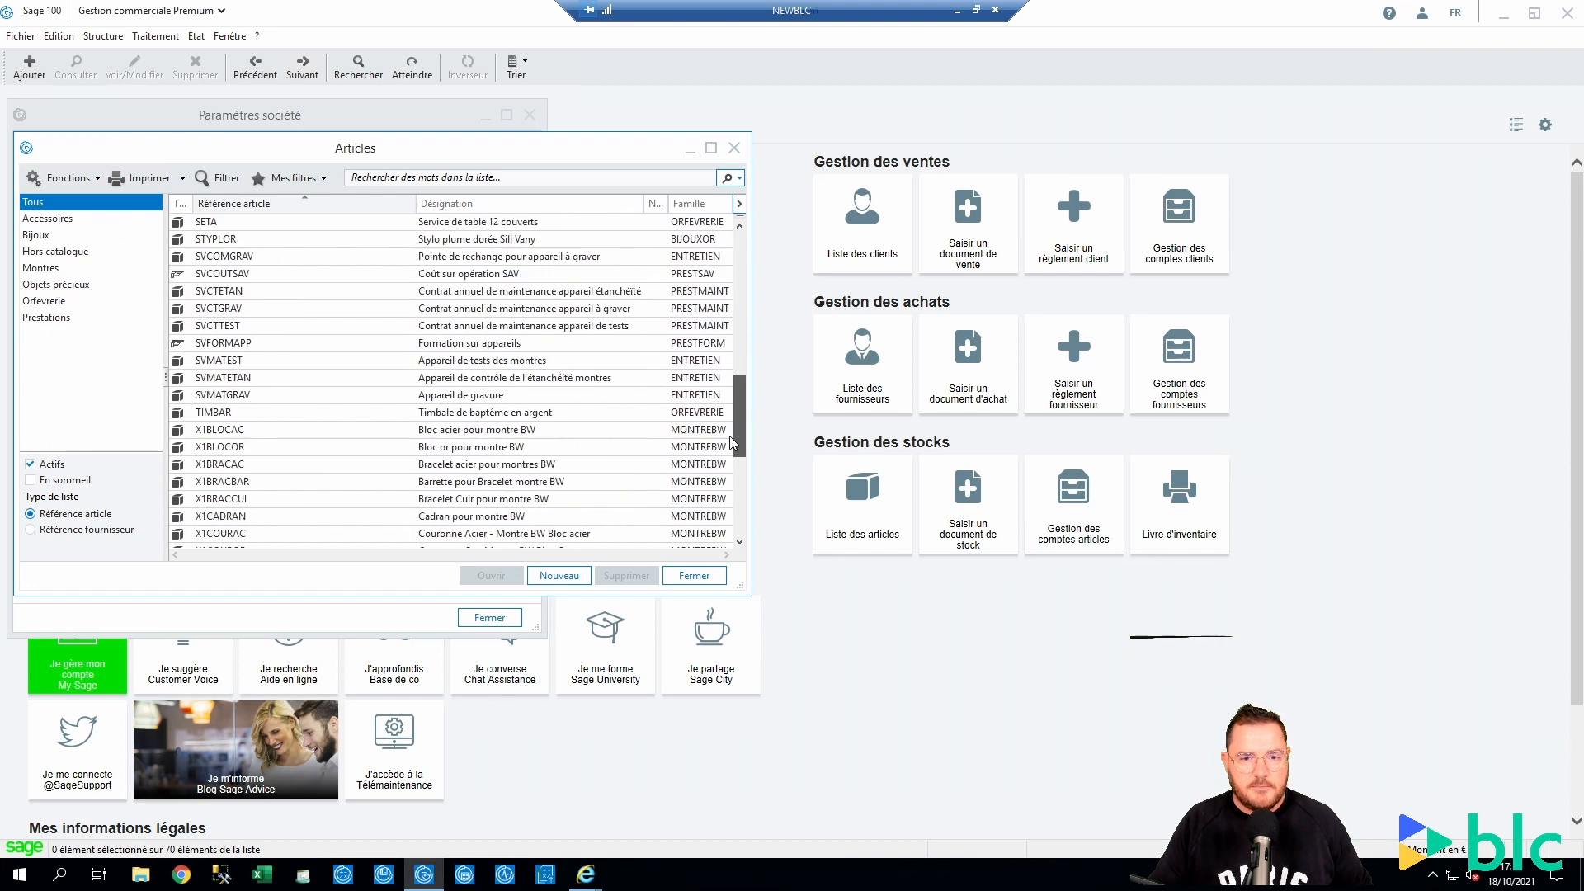
left_click(371, 451)
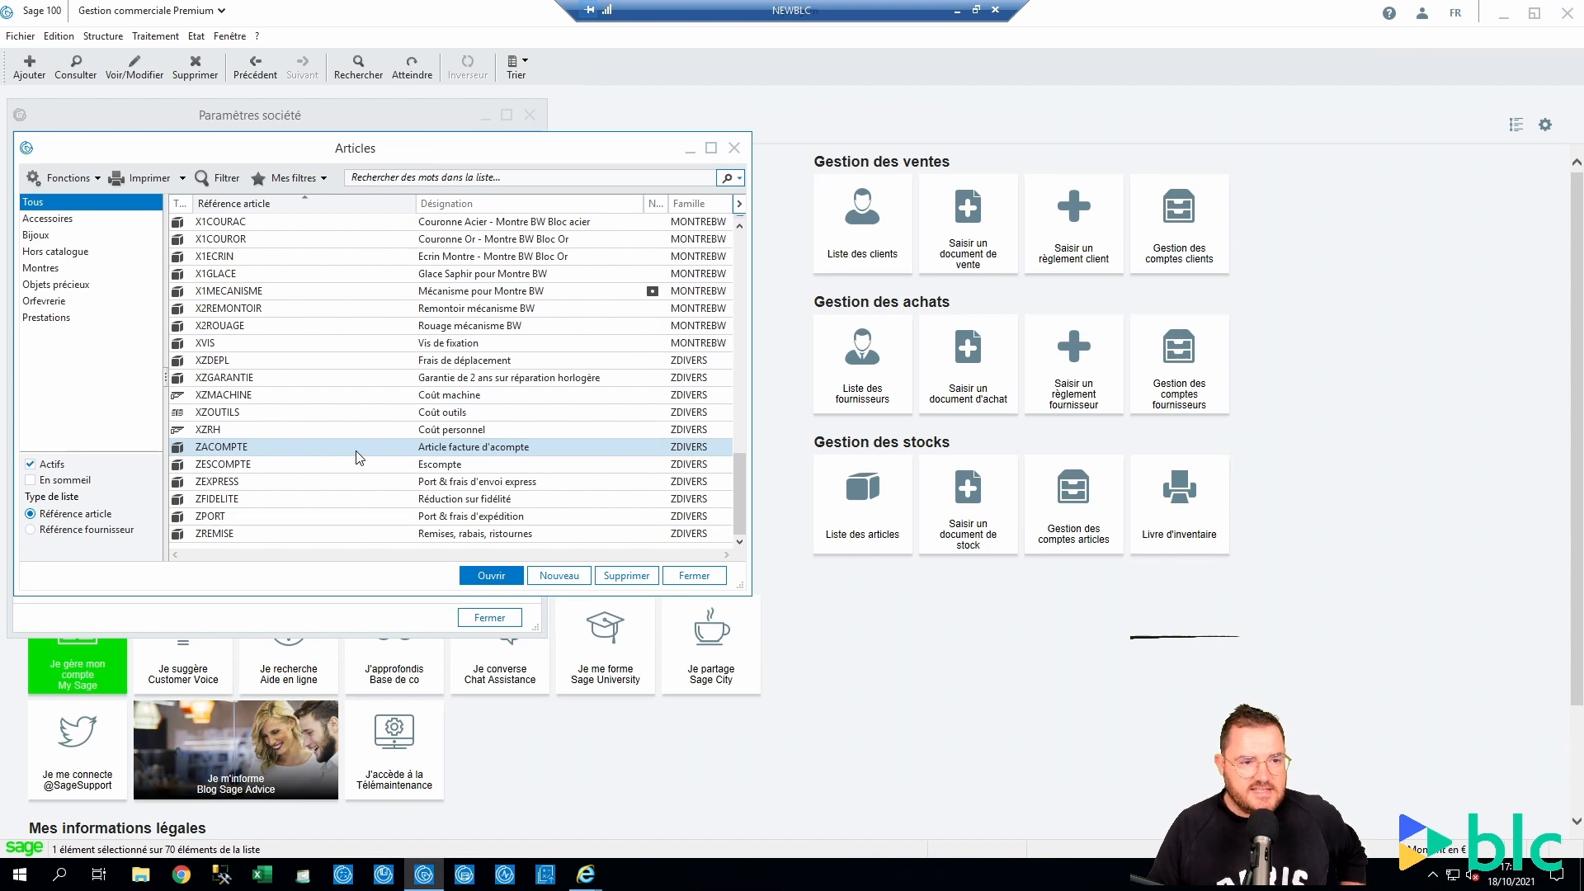
left_click(734, 148)
left_click(530, 114)
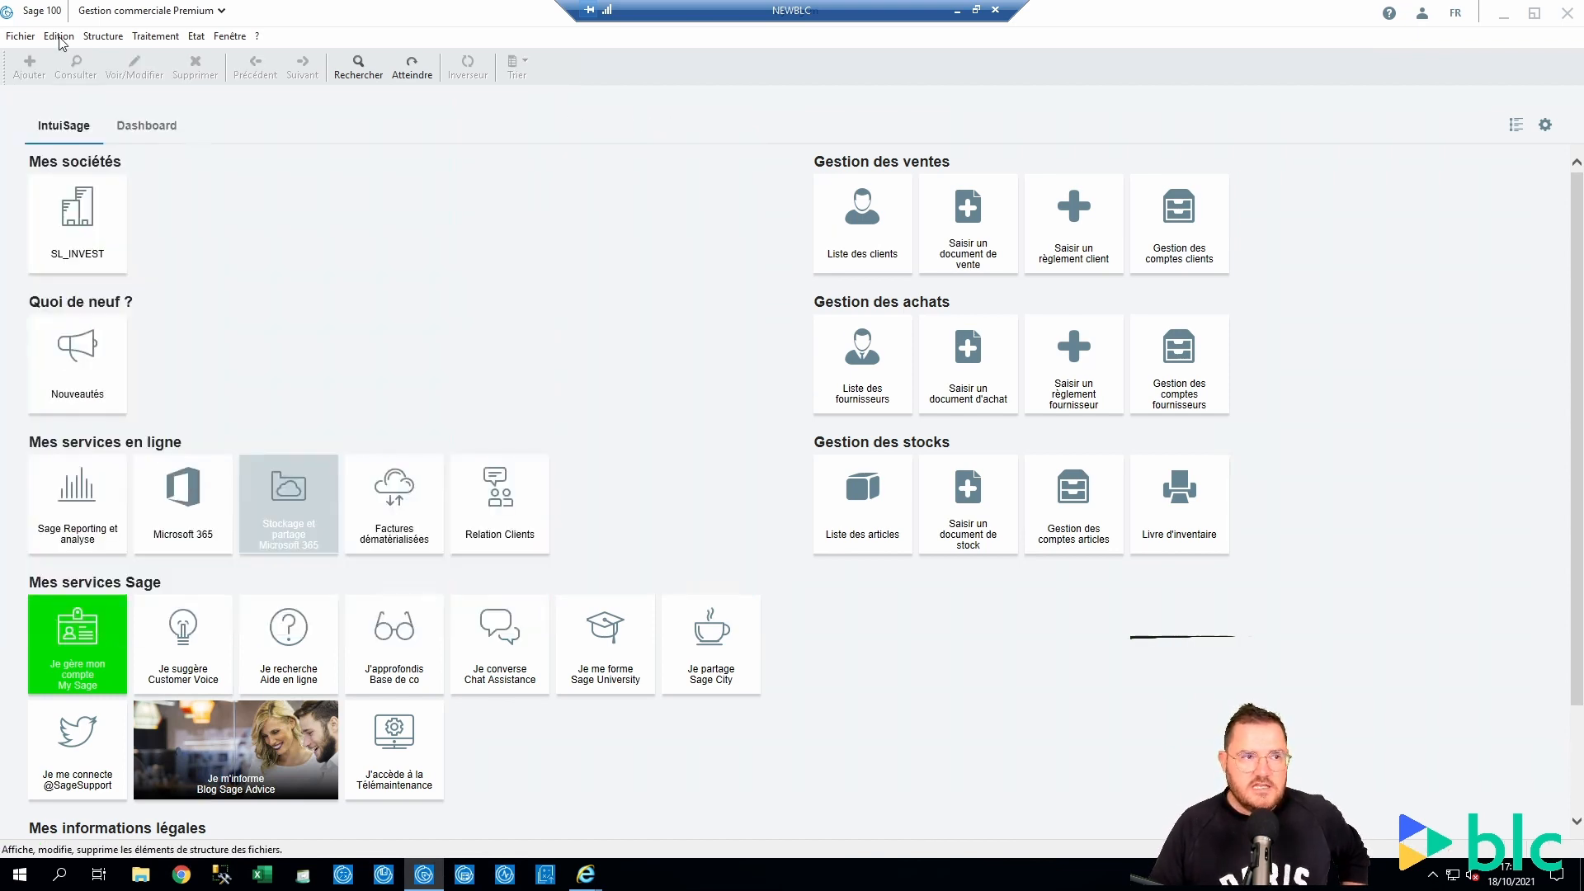
Check which article is assigned to deposit invoices in the company's general document settings.
left_click(21, 36)
left_click(88, 140)
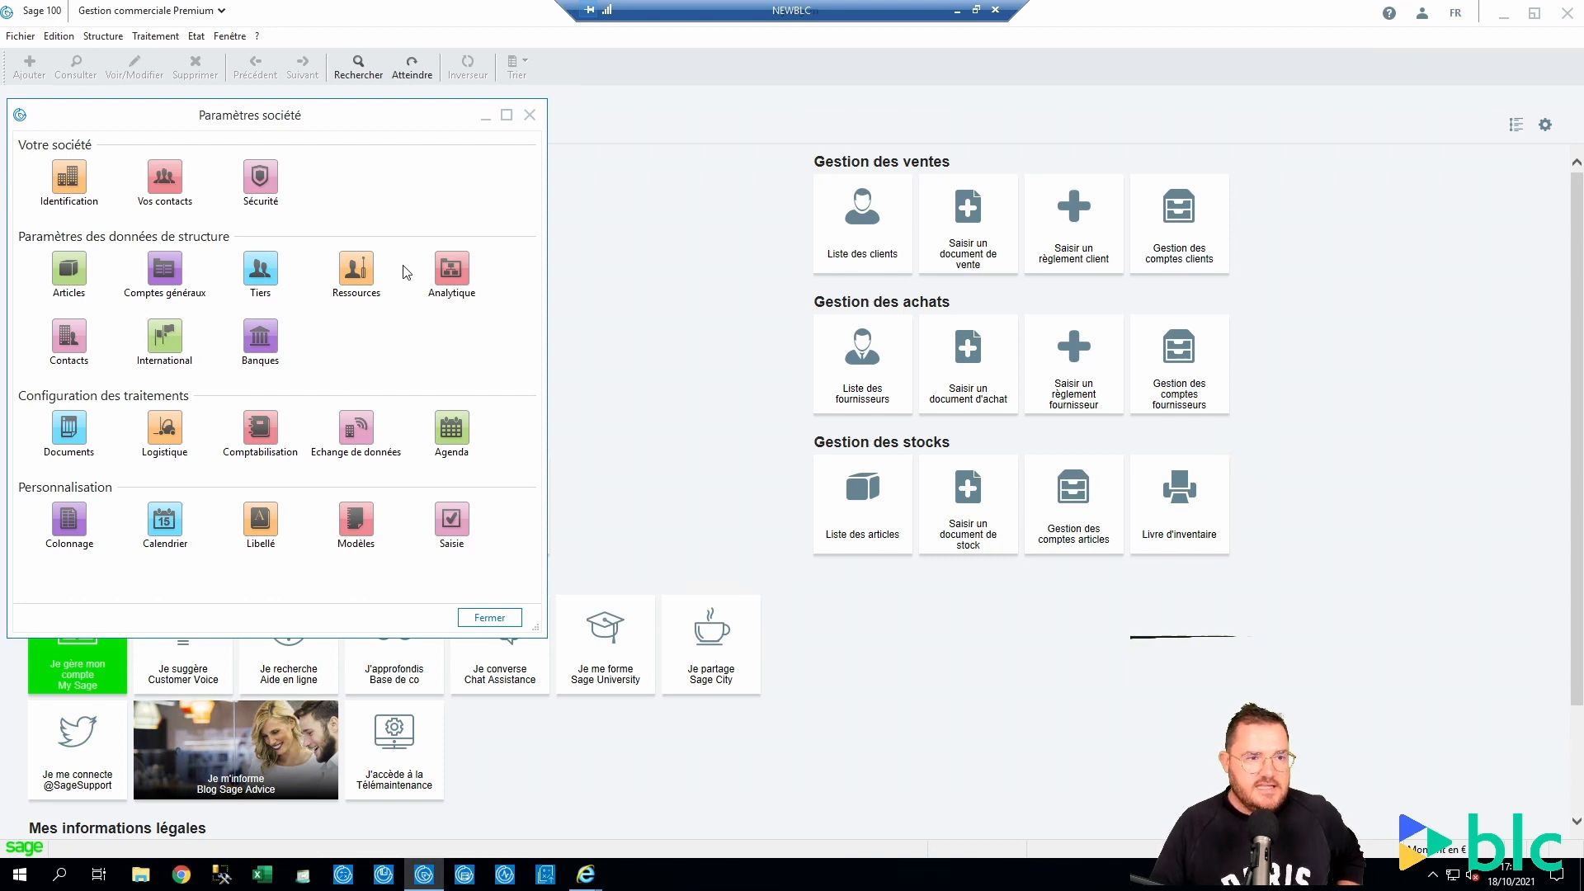
left_click(63, 437)
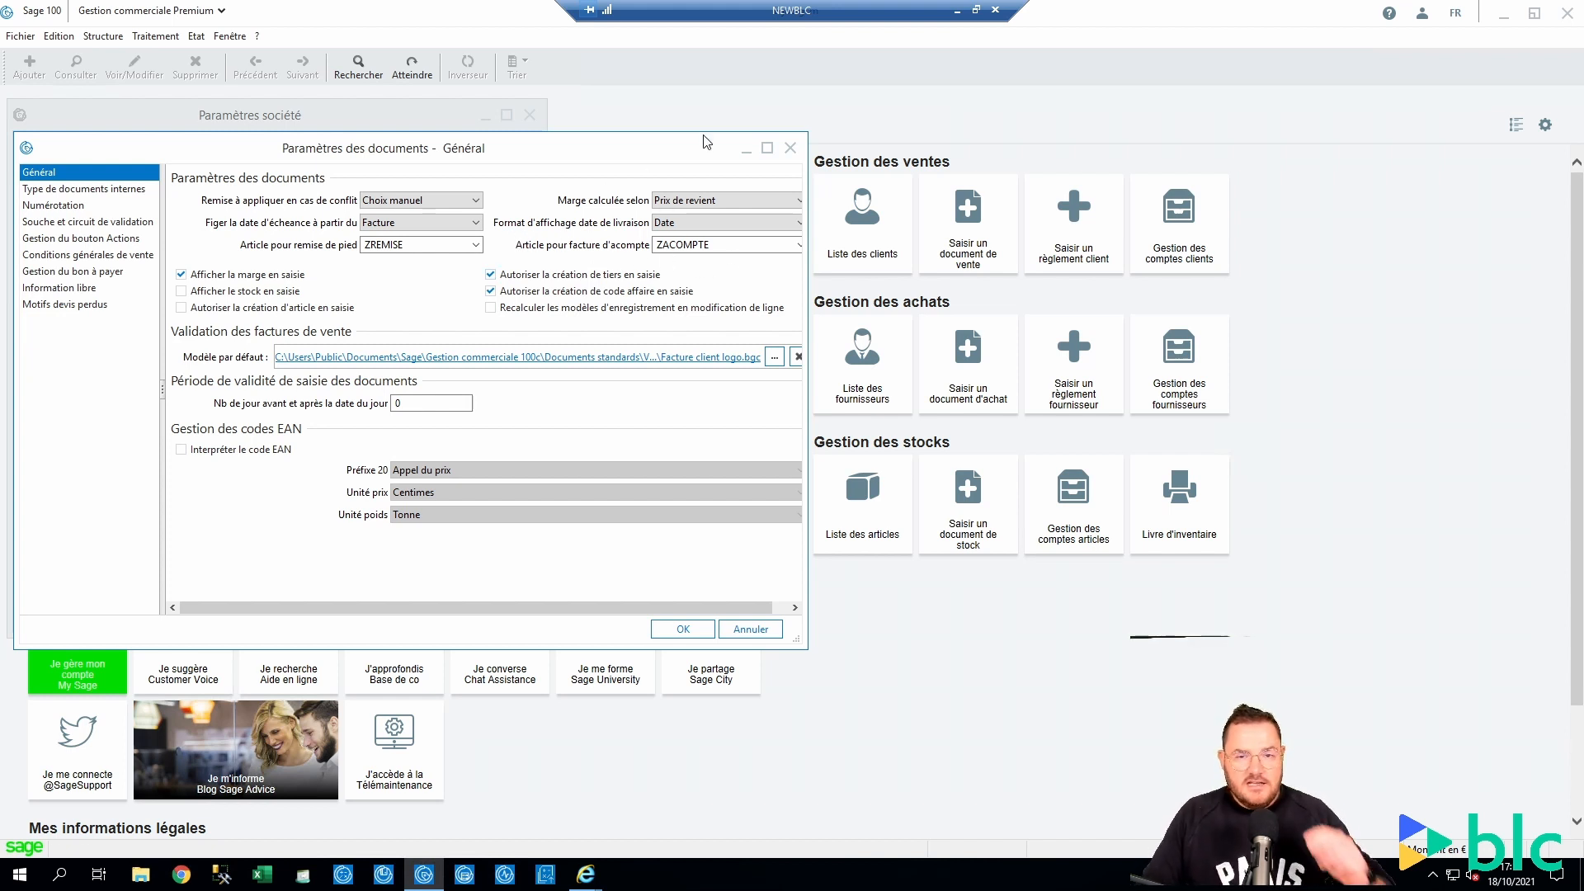
left_click(790, 147)
left_click(530, 115)
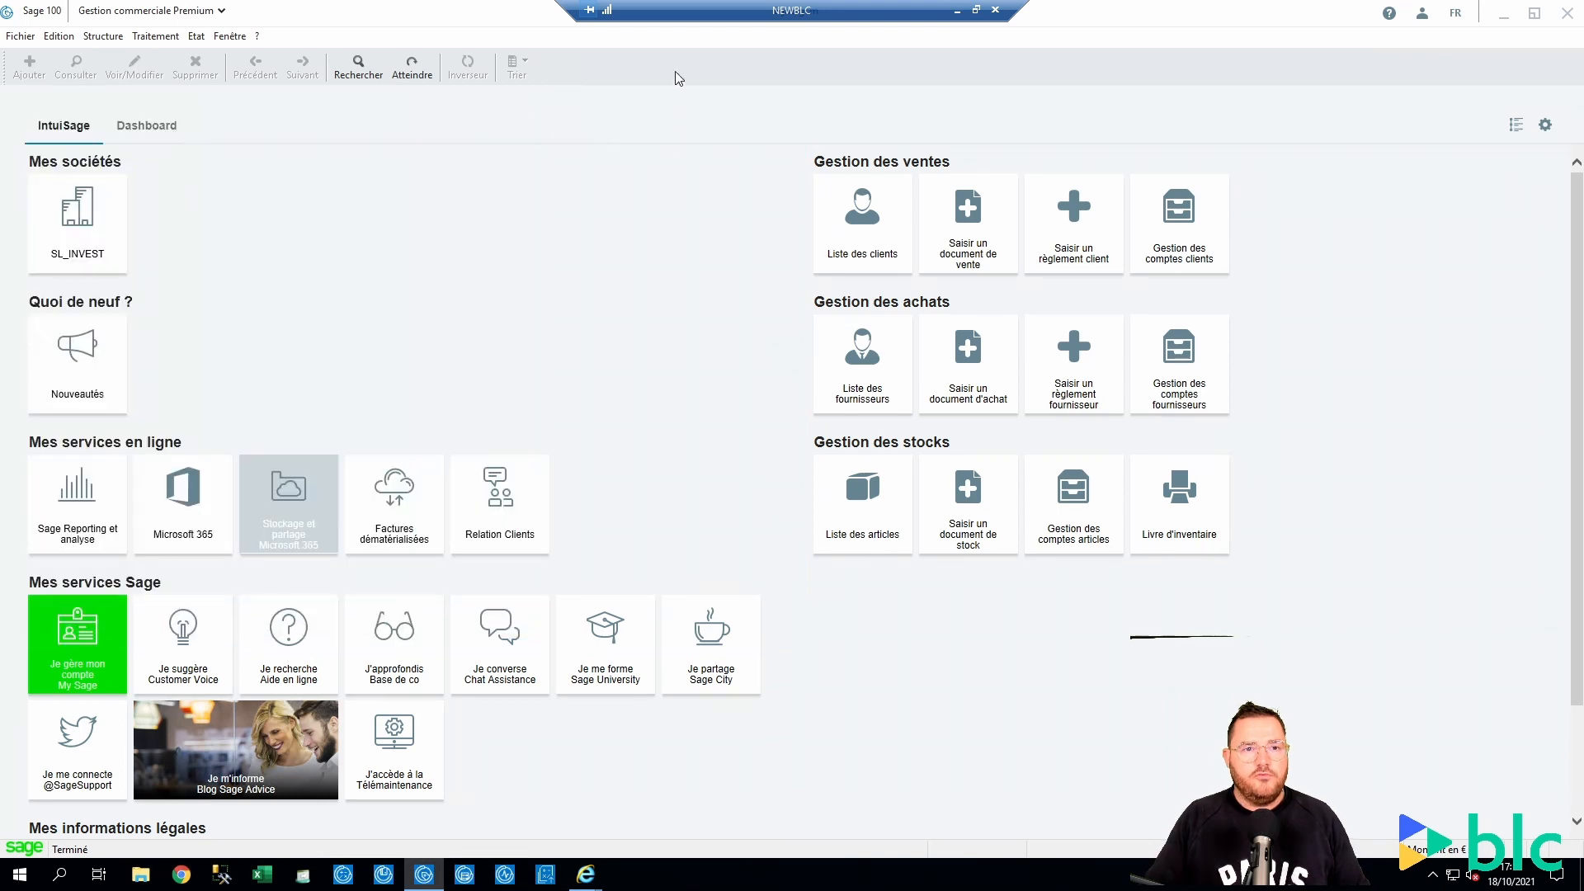
Open the Perles parisiennes purchase order from the Bon de commande list of the sales documents.
left_click(140, 37)
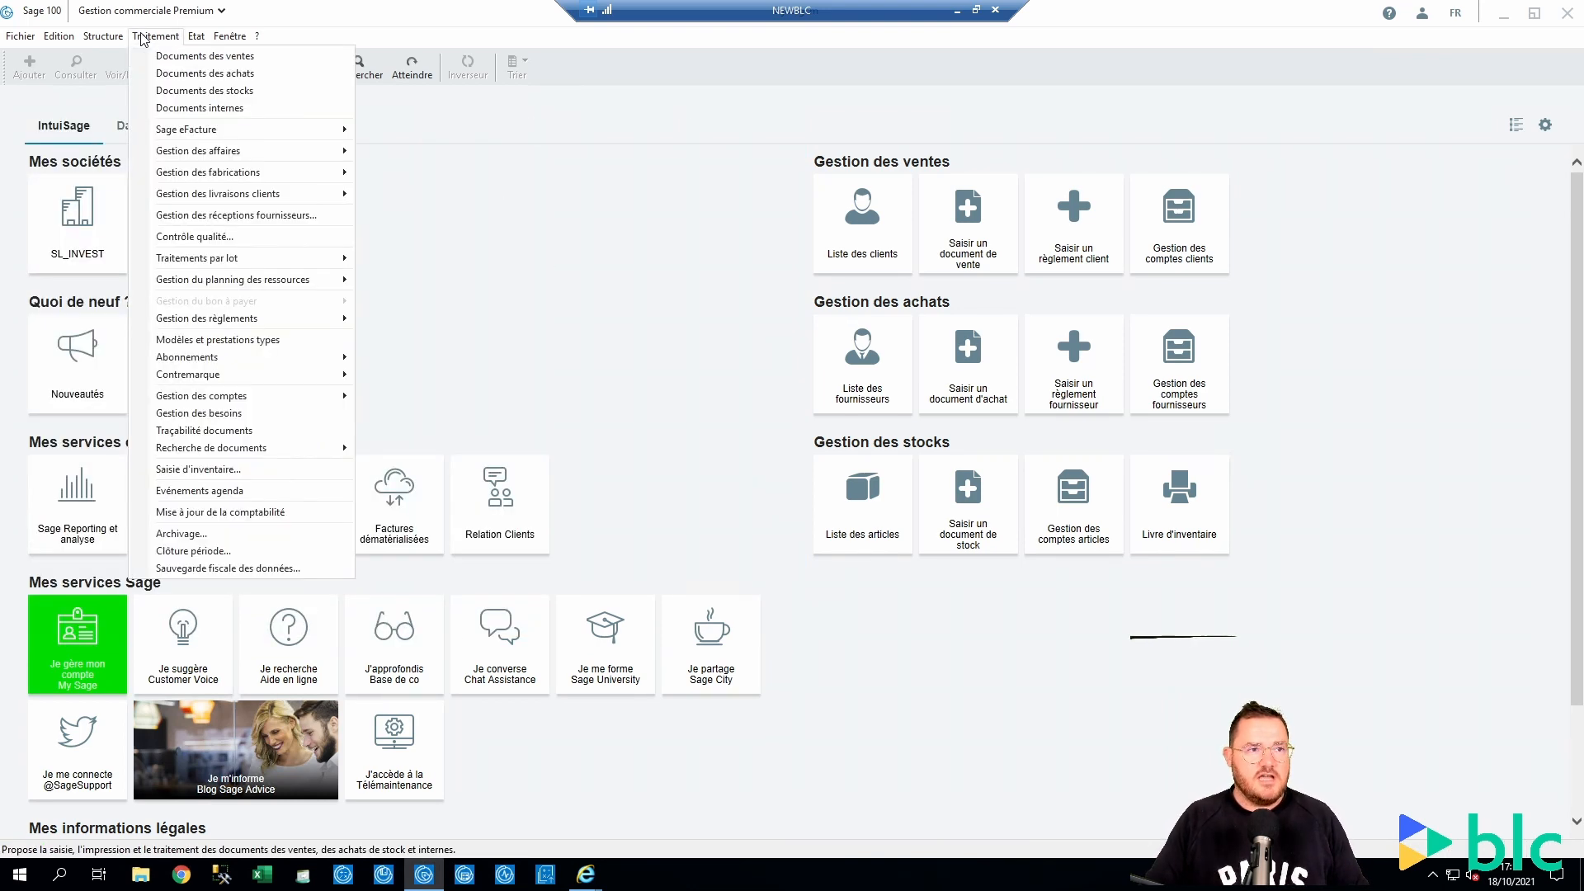
left_click(181, 58)
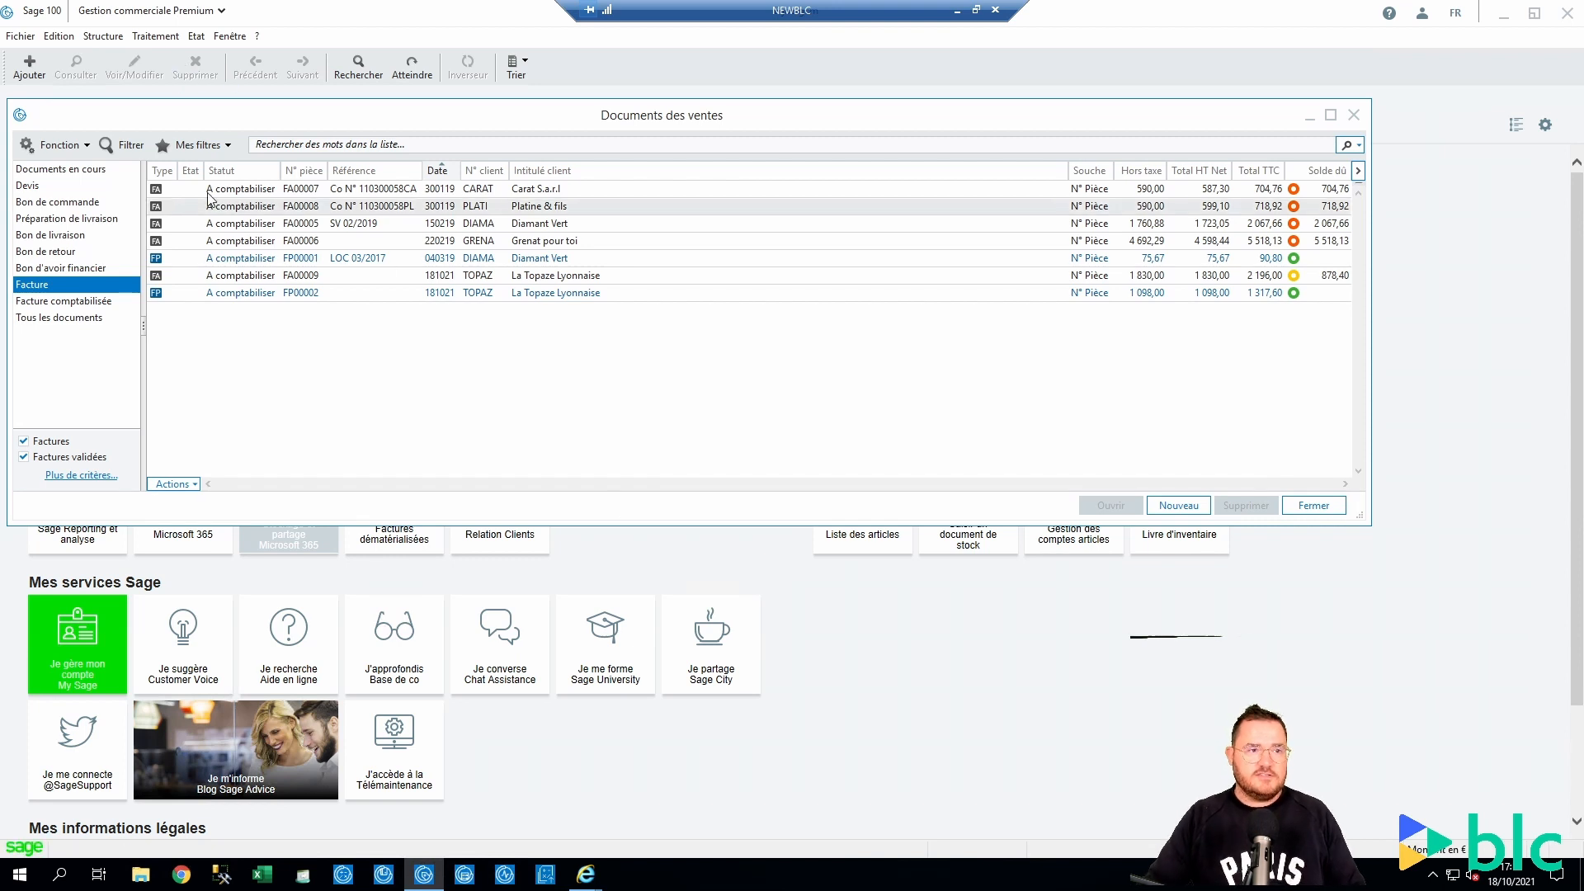
left_click(58, 203)
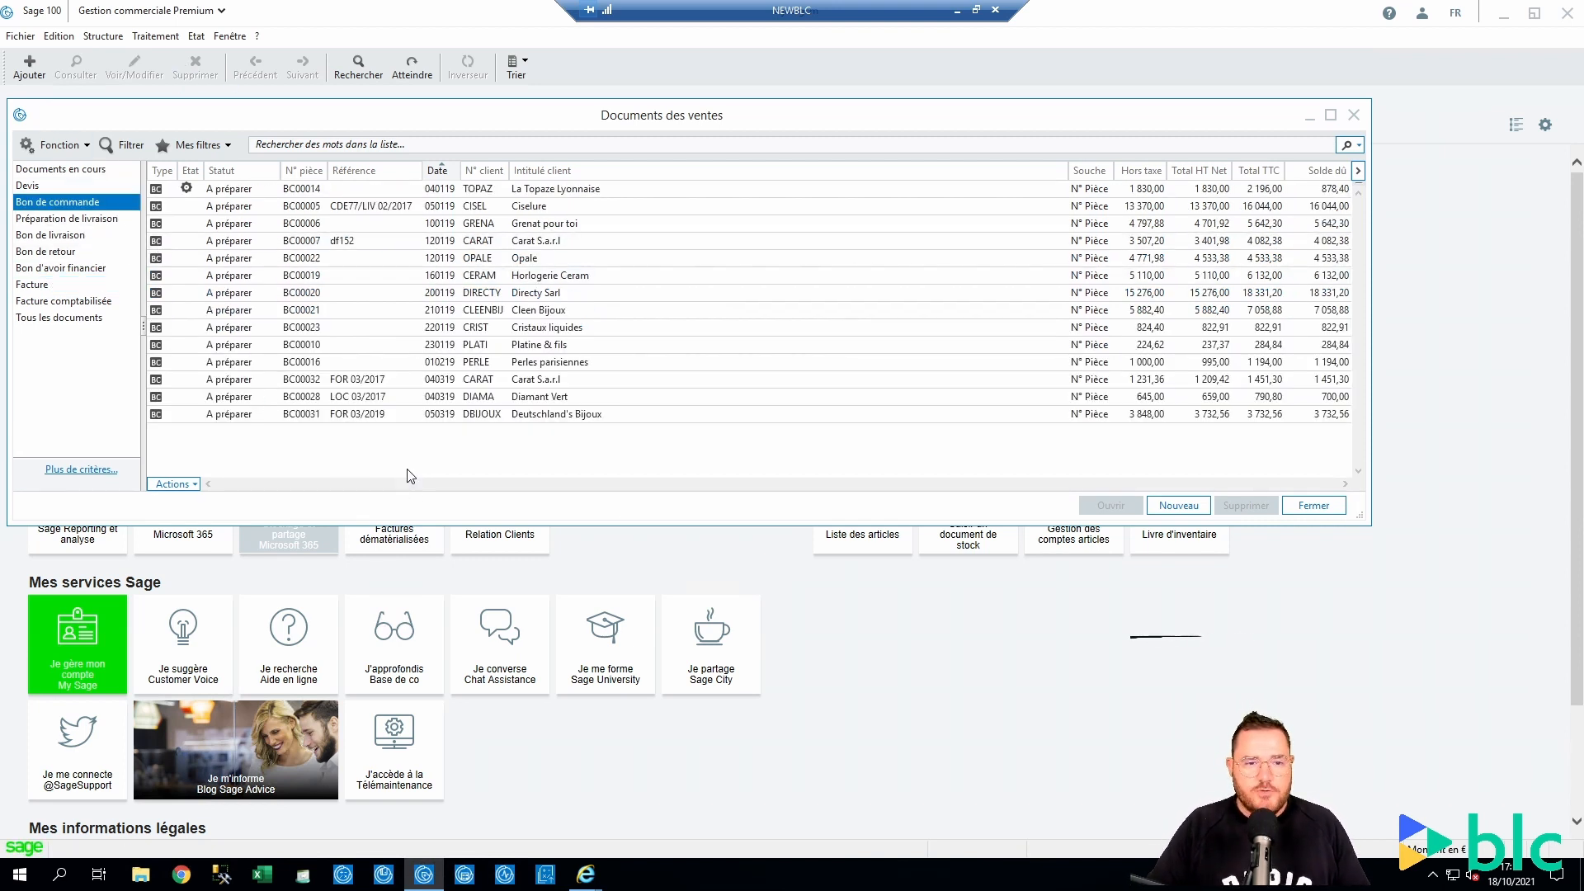
left_click(533, 415)
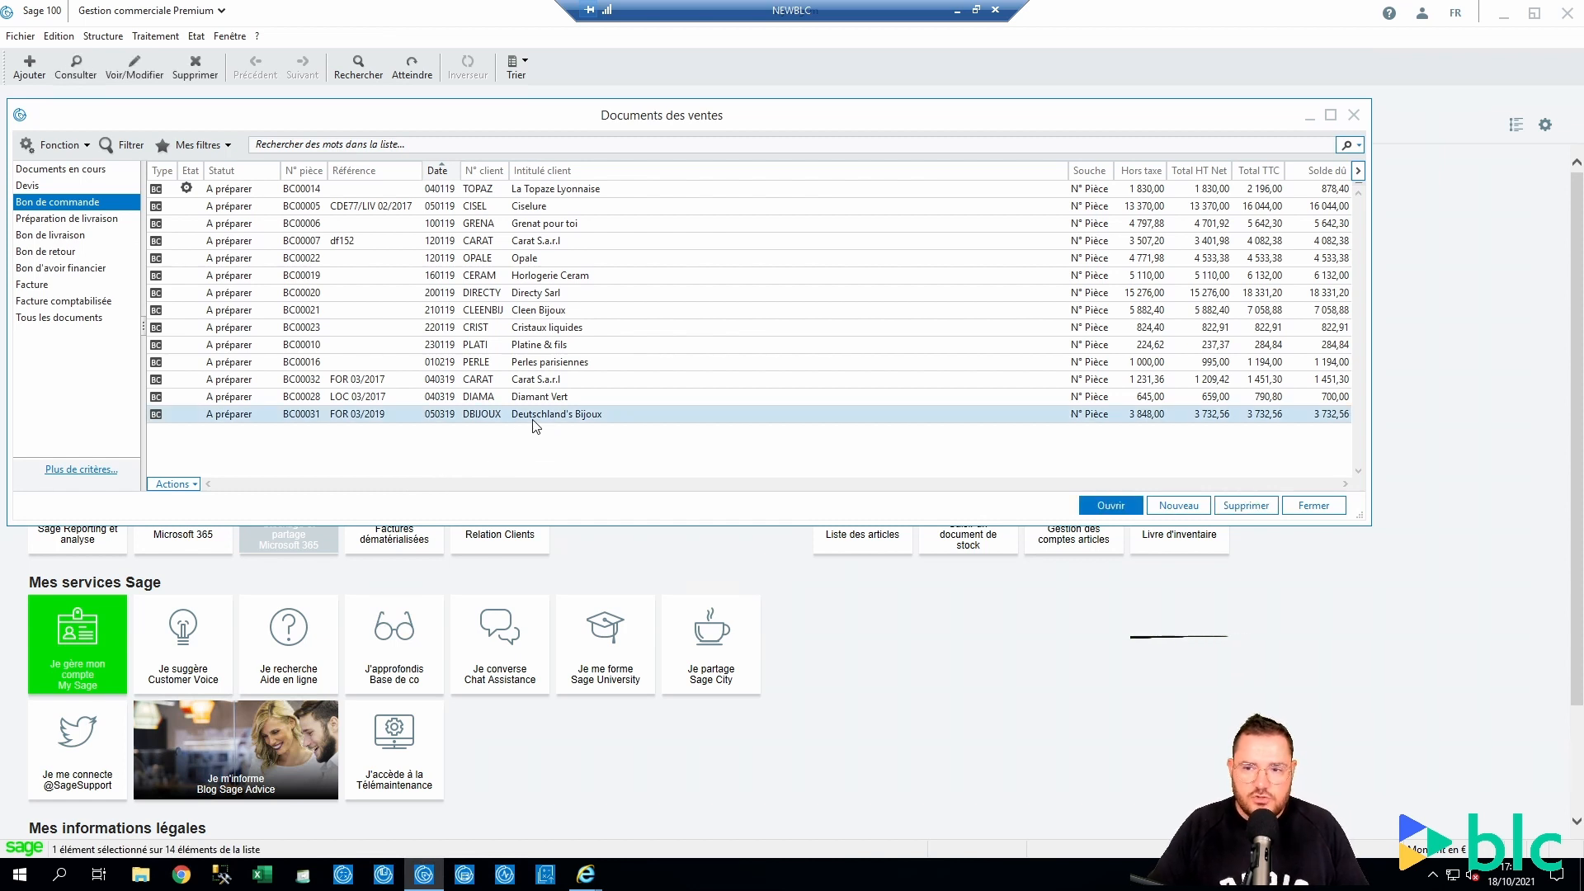
left_click(600, 392)
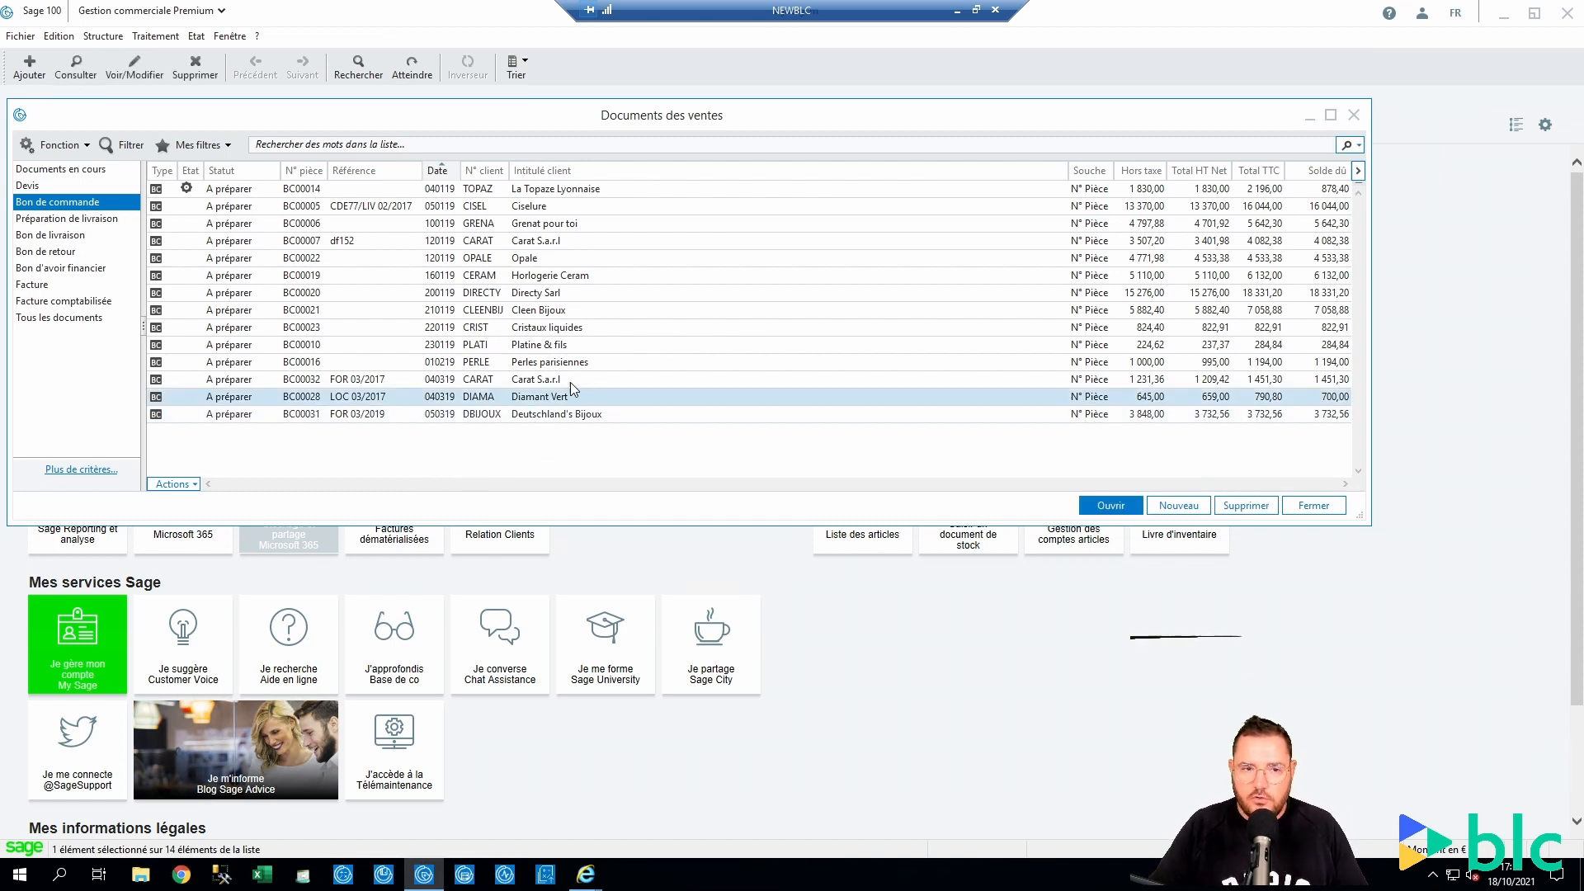
left_click(580, 350)
left_click(585, 365)
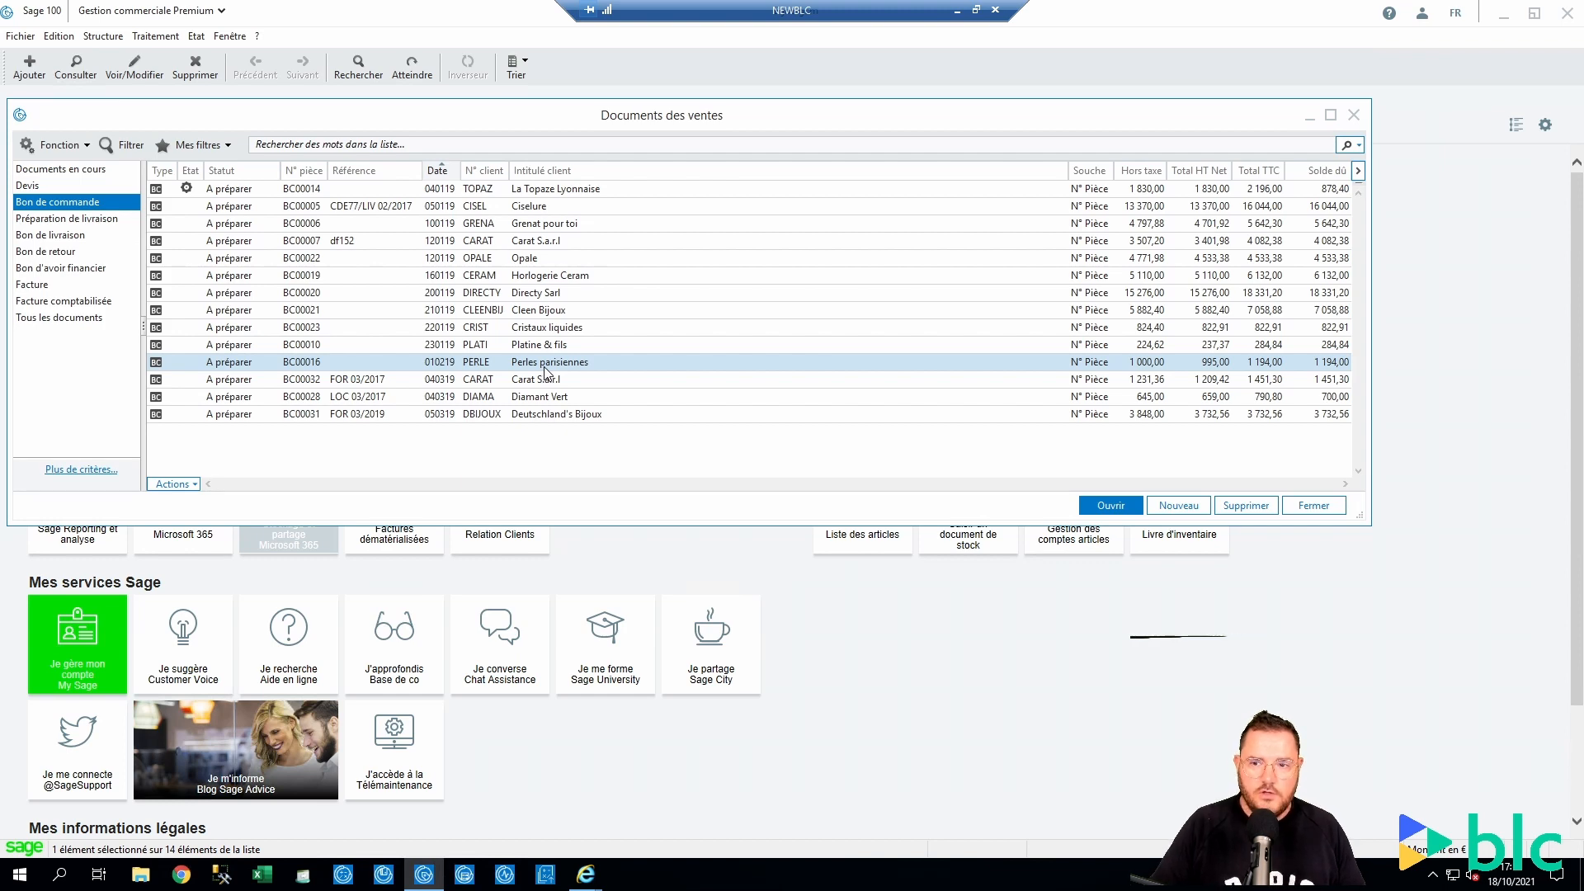
double_click(544, 363)
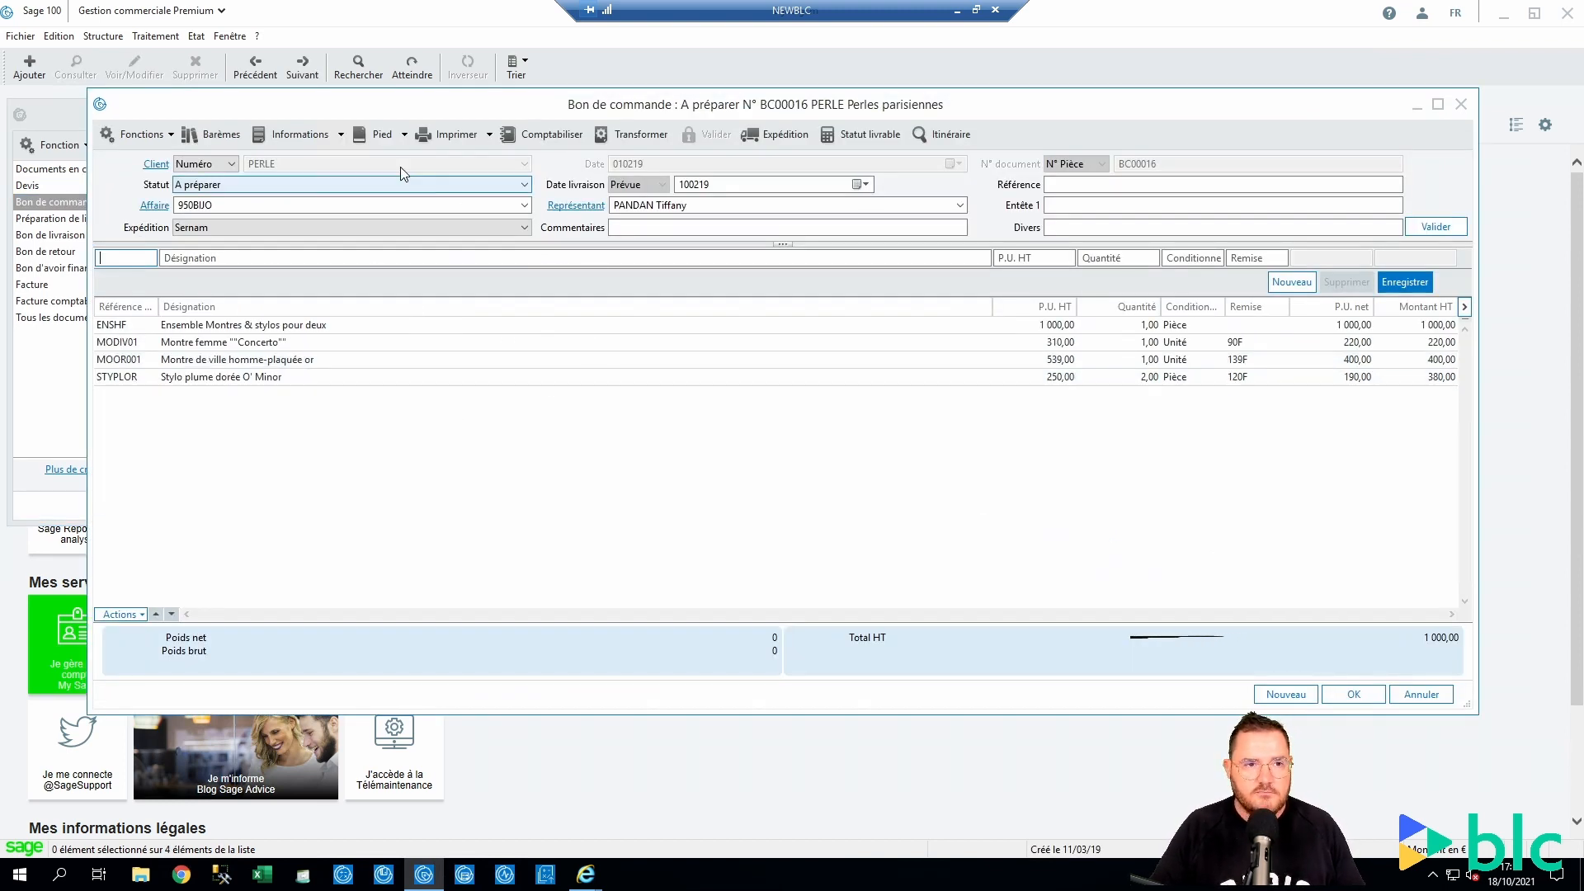
Add a new deposit line to the order's footer, keeping the proposed date and journal code.
left_click(375, 135)
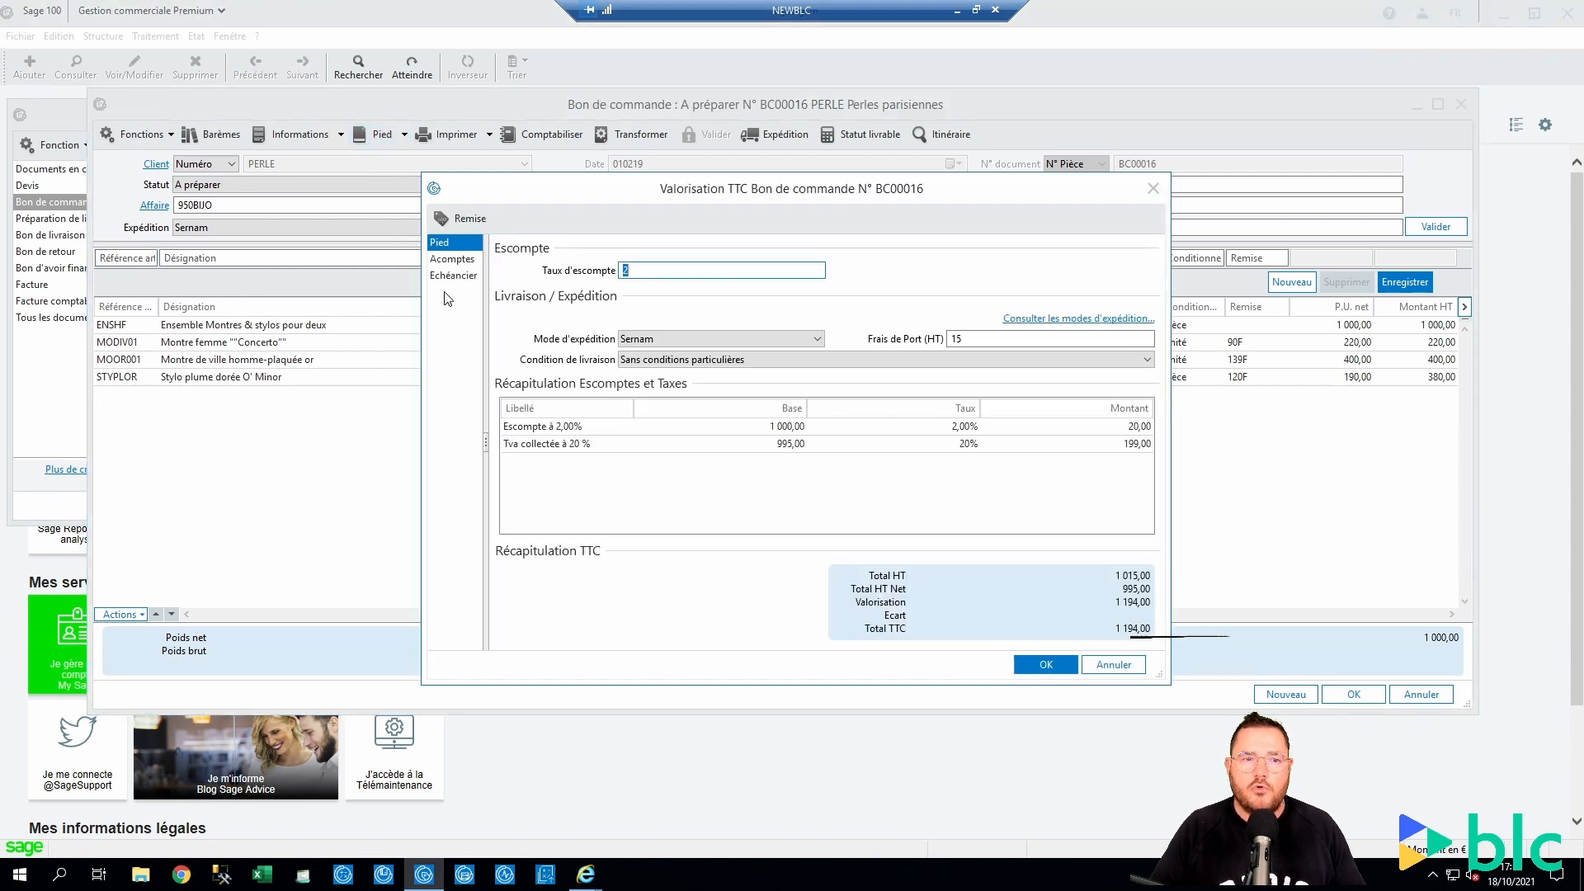
left_click(452, 258)
left_click(1123, 290)
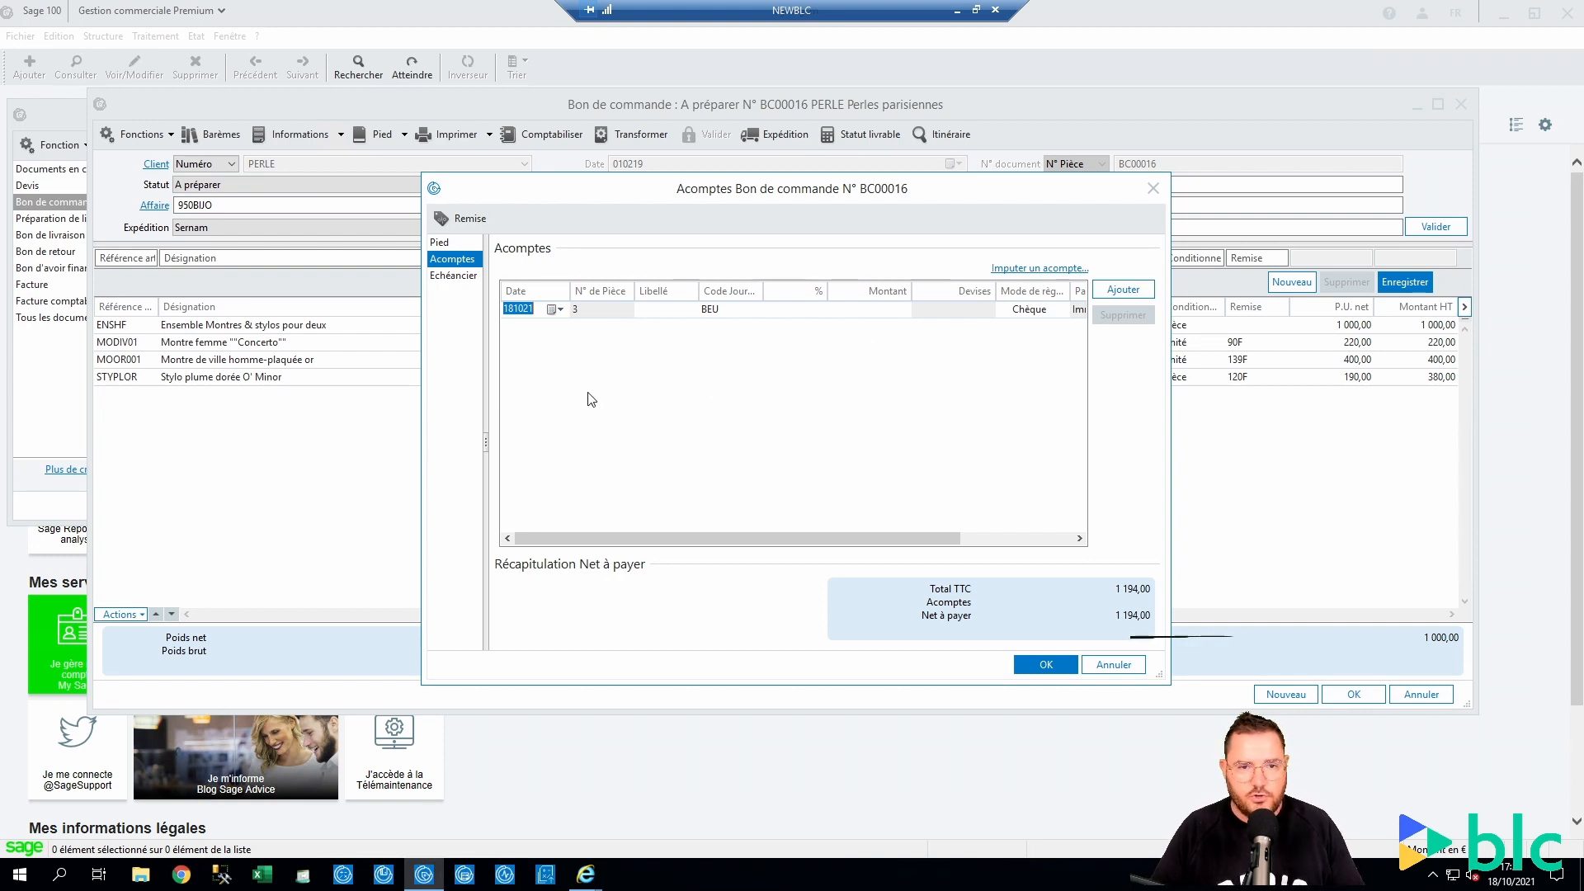
key("Tab")
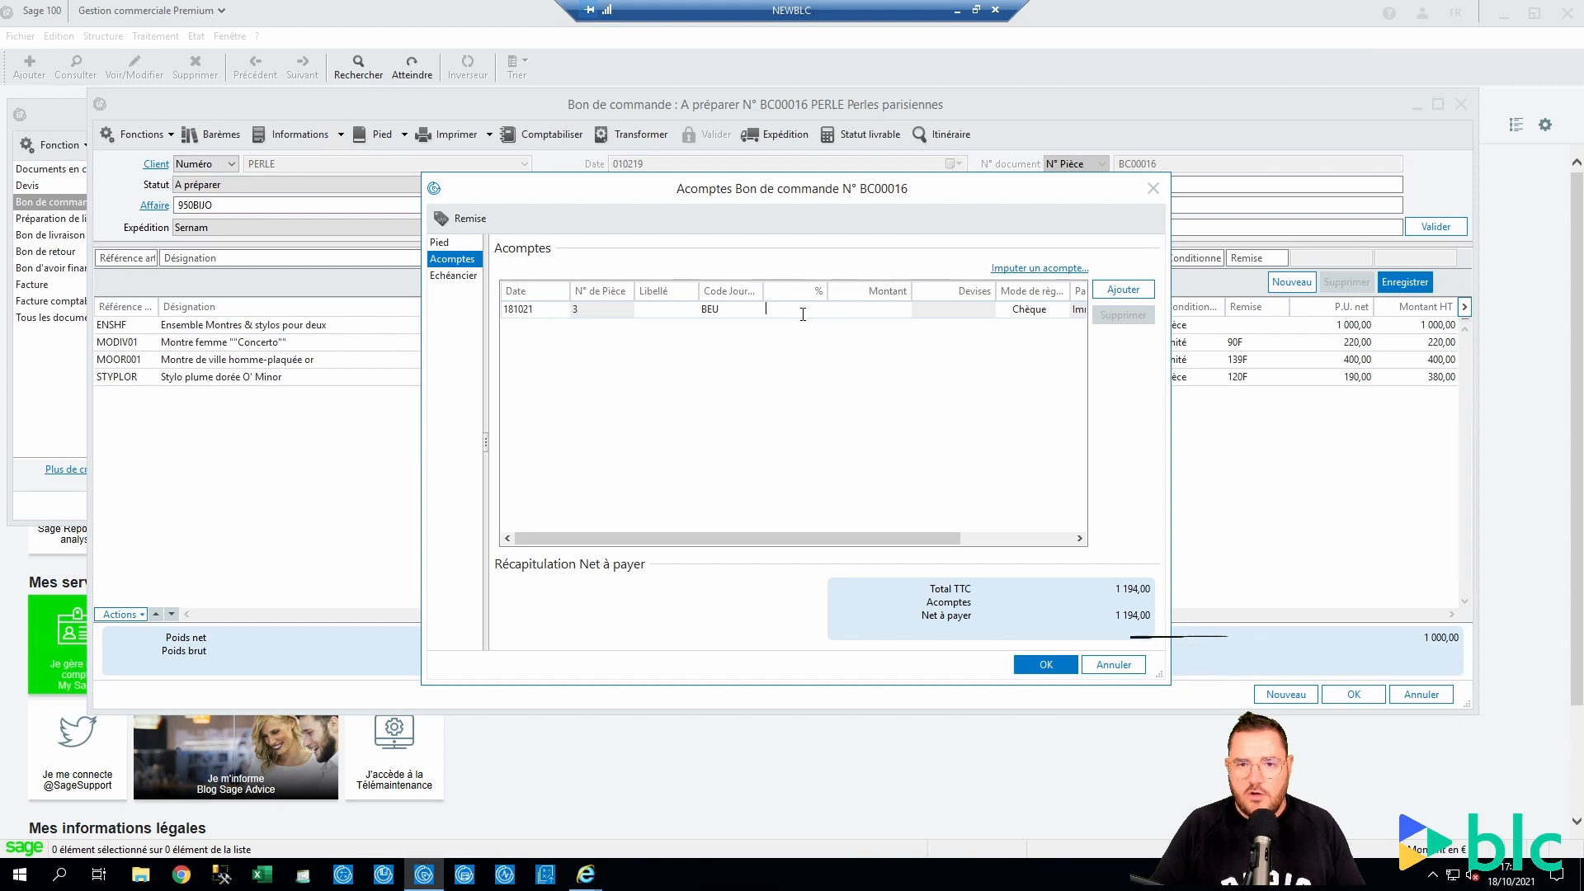
type("30")
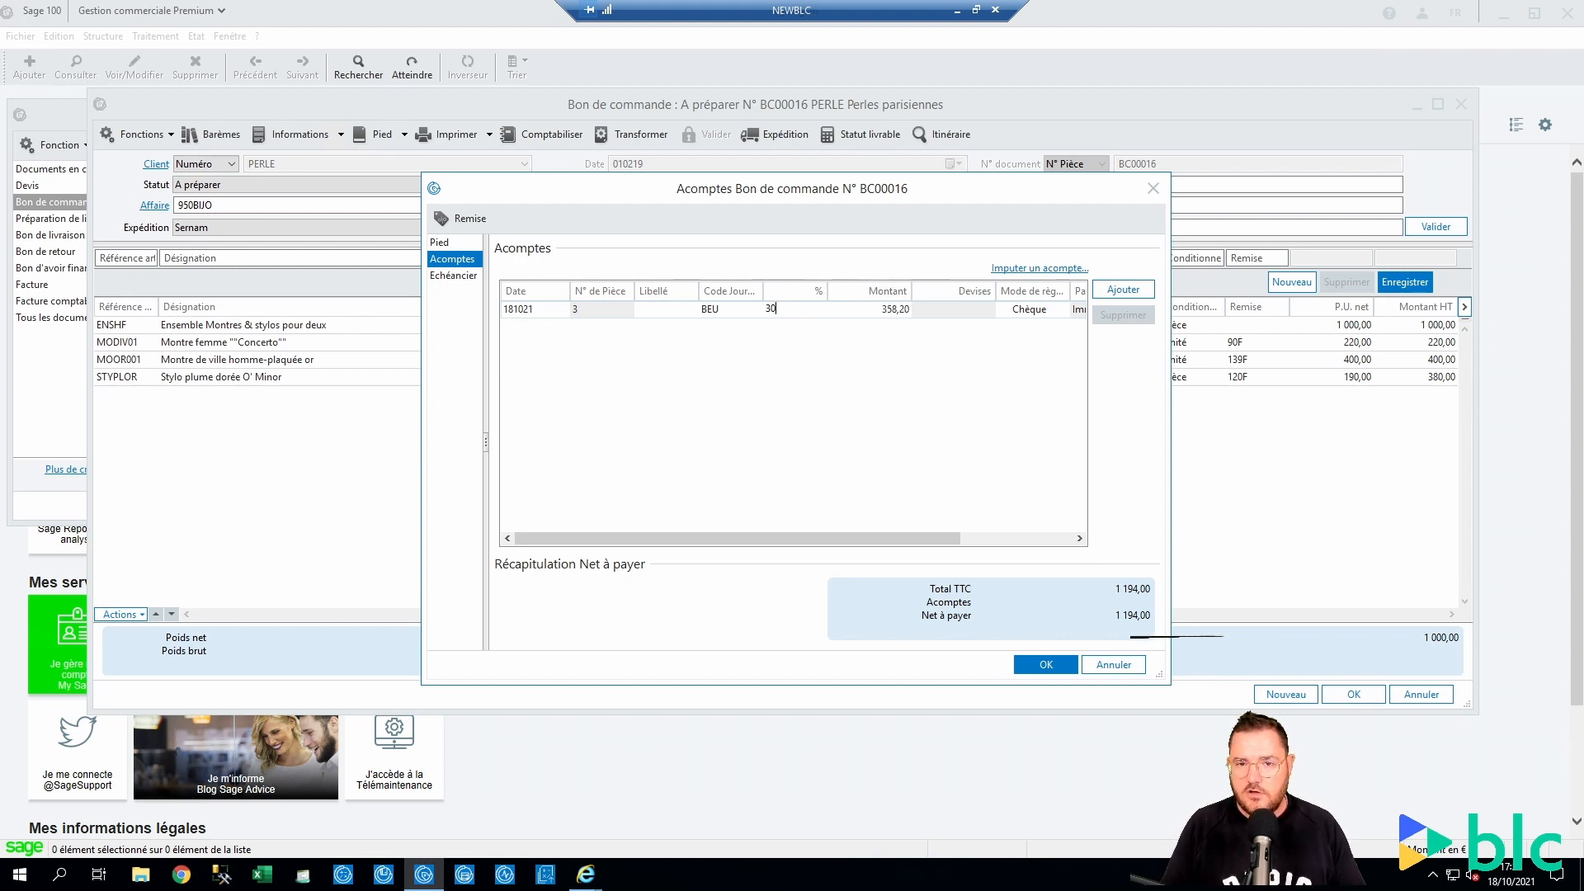
key("BackSpace")
key("BackSpace")
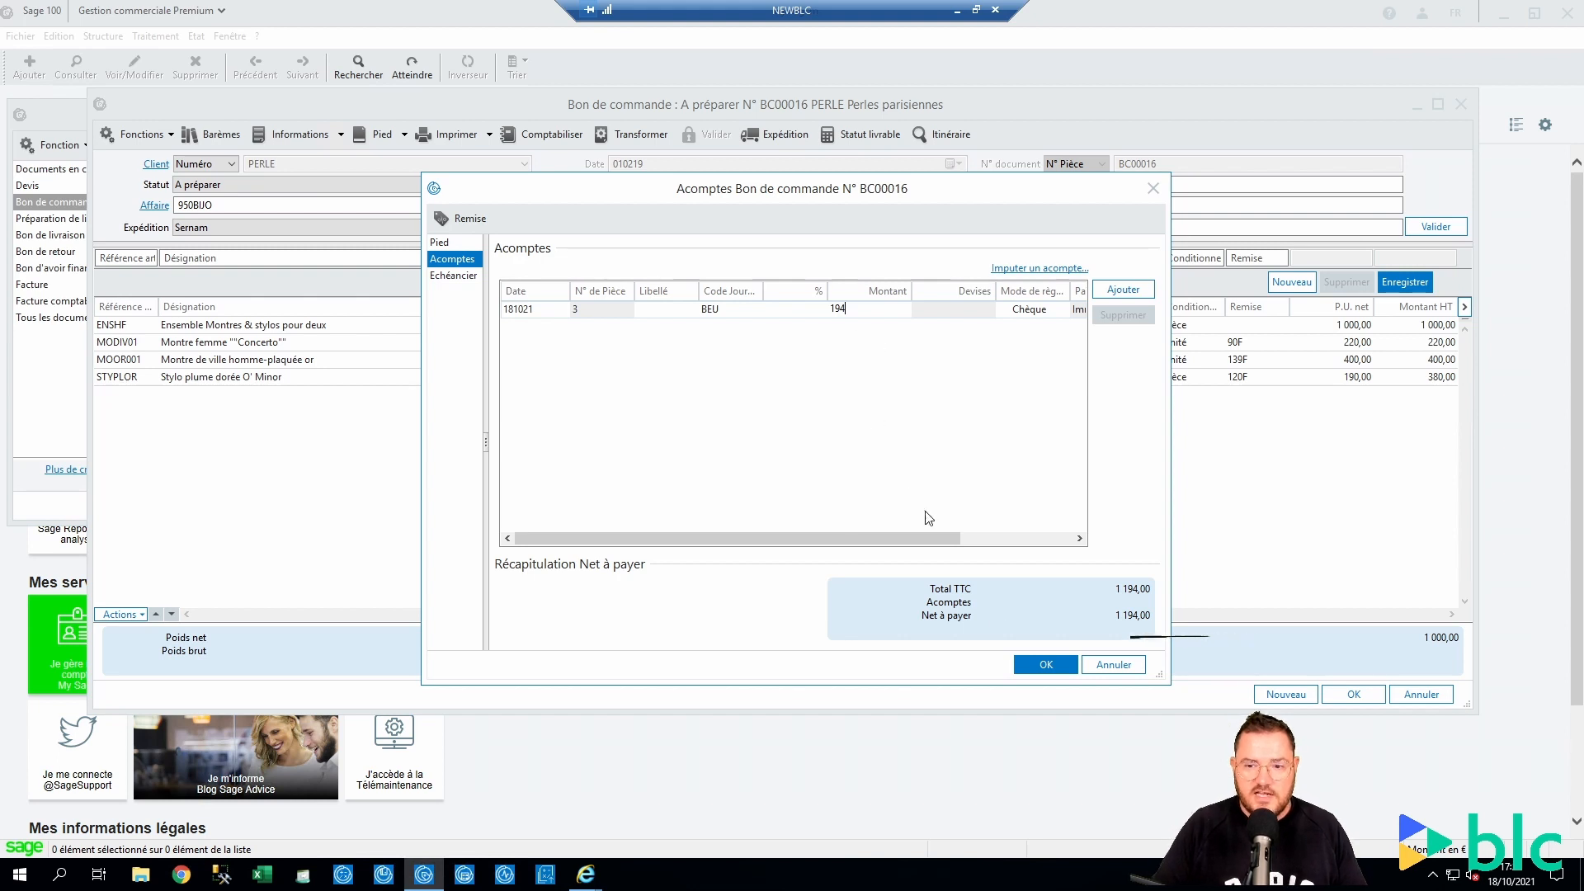
Set the deposit amount to 194 with payment method Virement, and validate the line to generate the deposit invoice.
key("Tab")
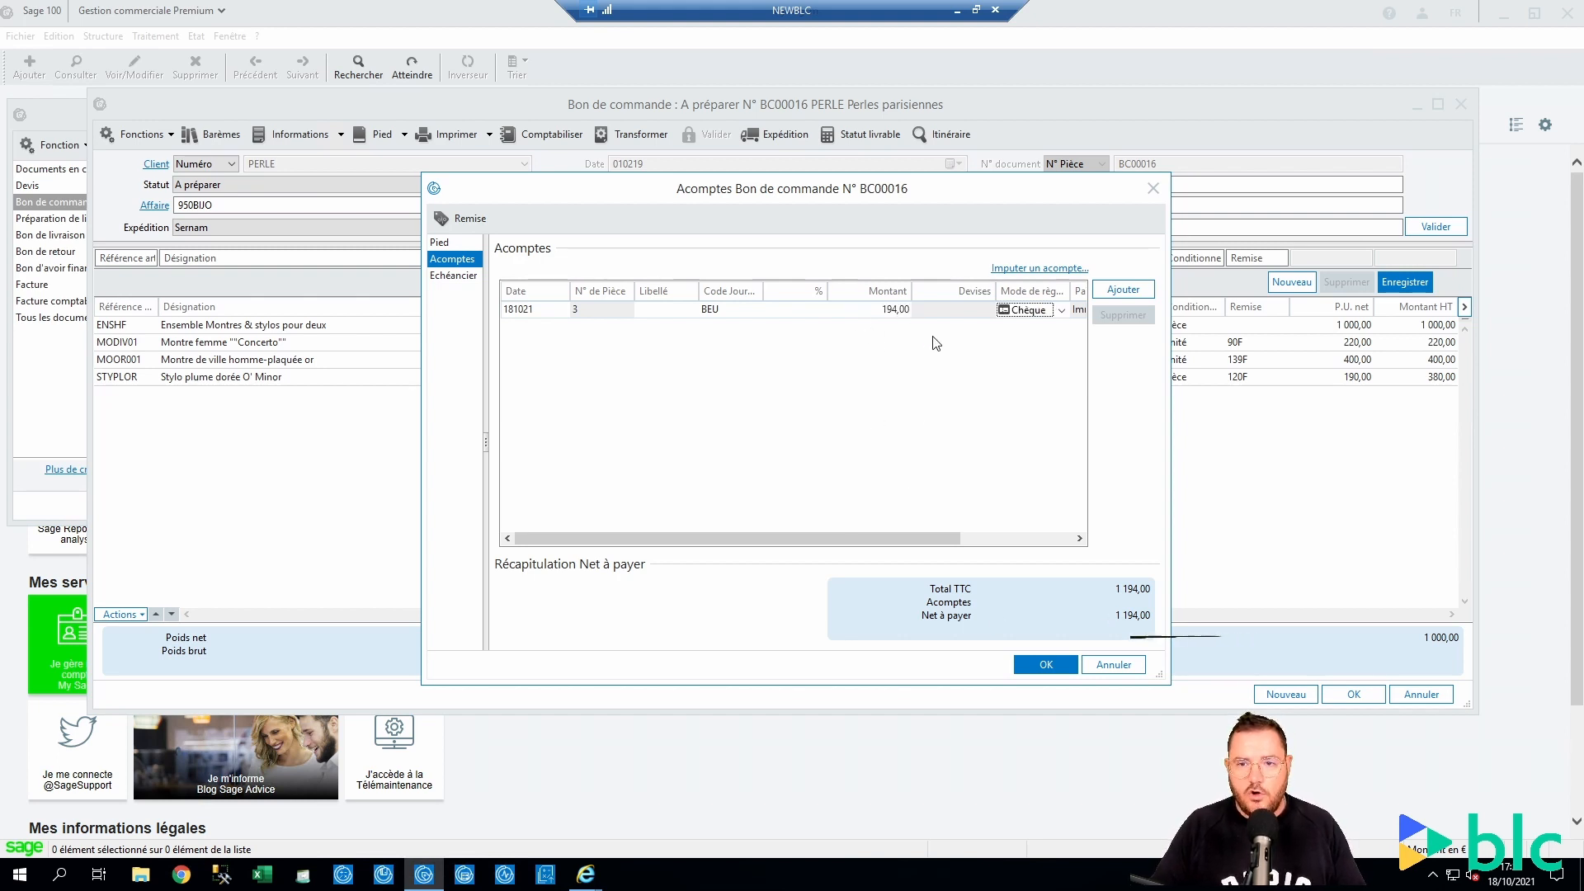
left_click(1063, 312)
left_click(1061, 312)
left_click(1060, 312)
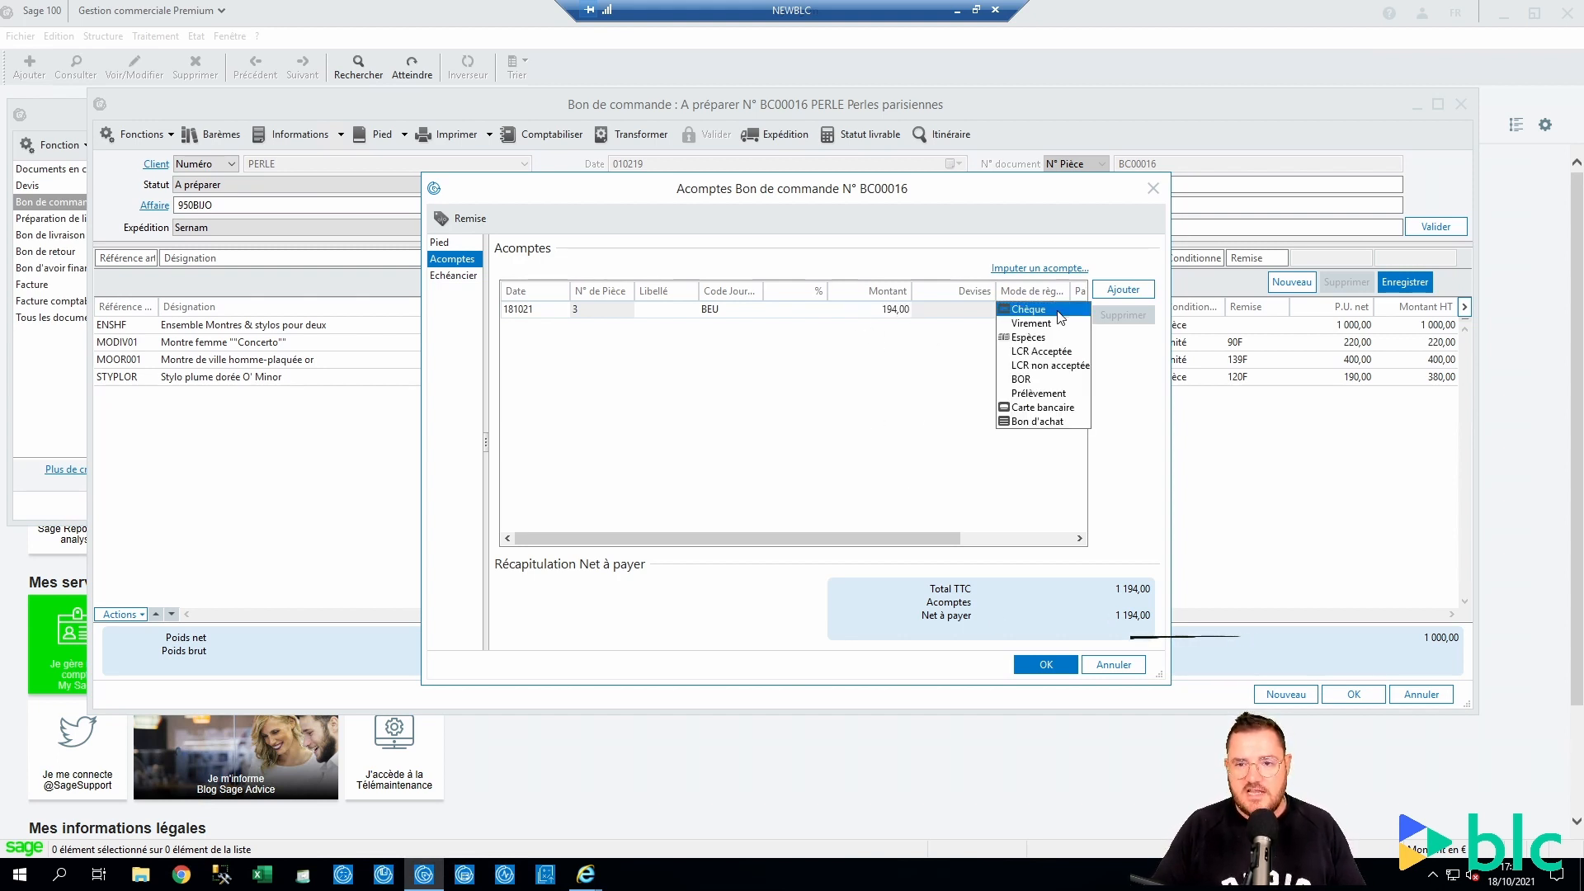
left_click(999, 356)
key("Return")
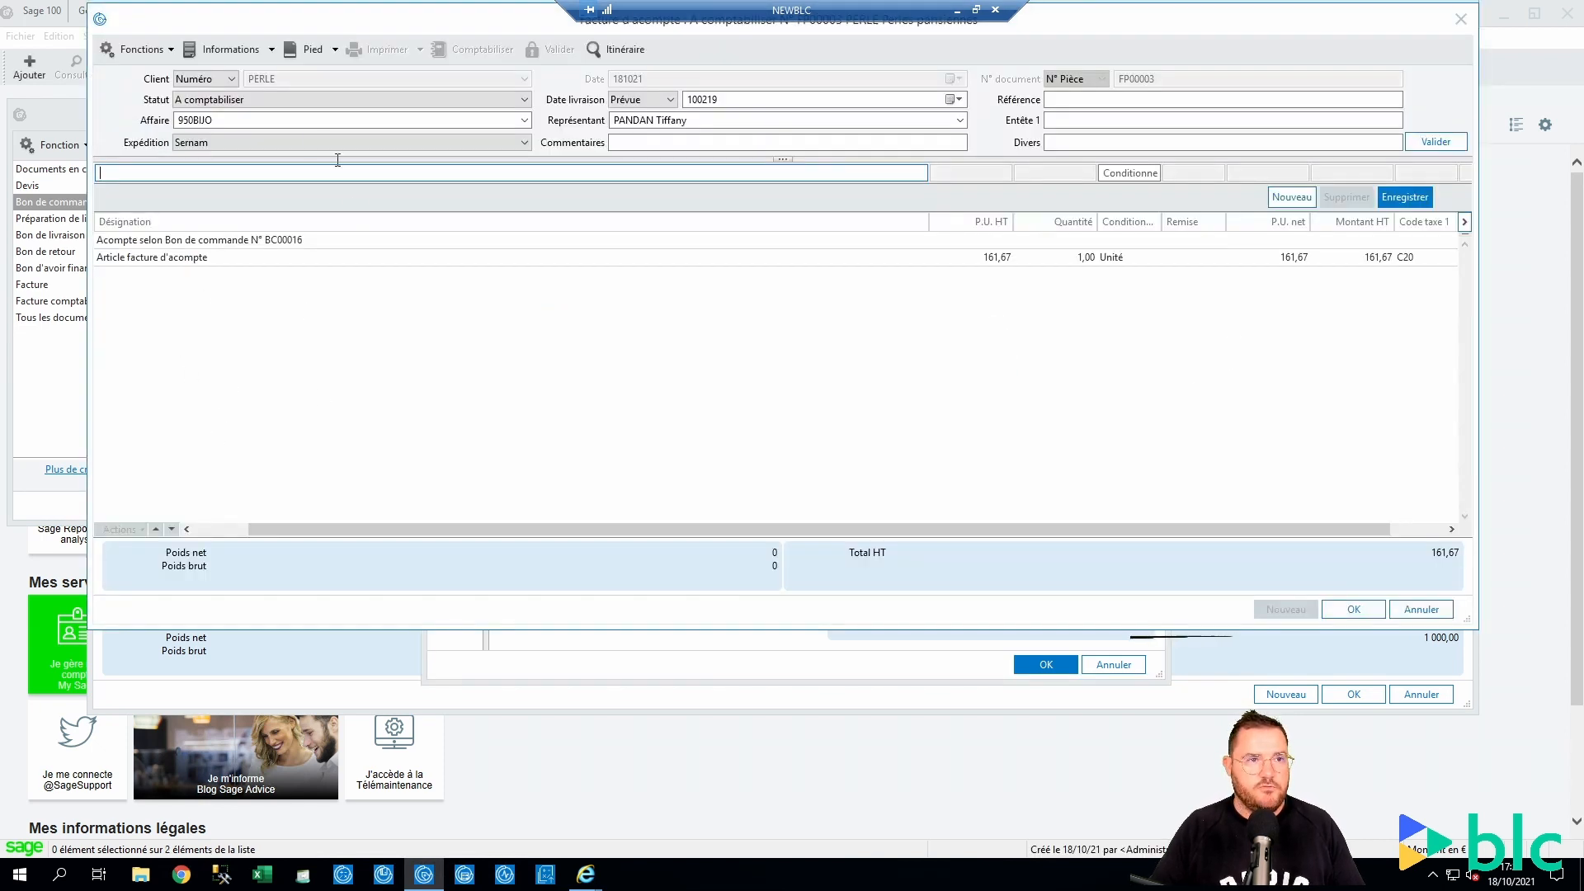
Review the deposit invoice's lines and tax, and save it, accepting the creation of the deposit payment.
left_click_drag(552, 24, 556, 42)
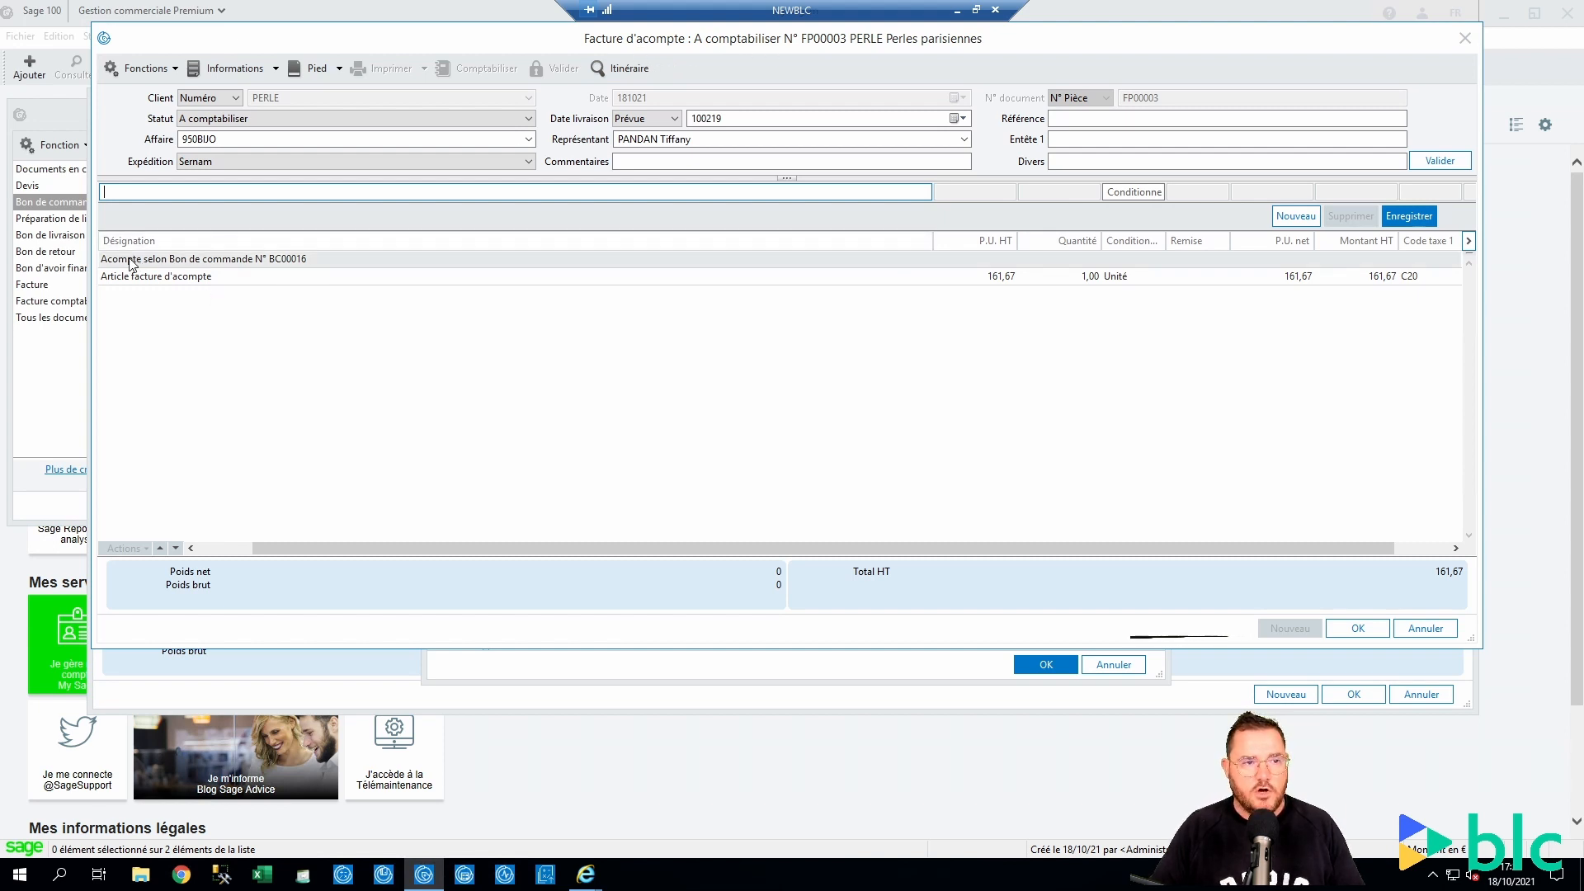
left_click_drag(412, 551, 176, 510)
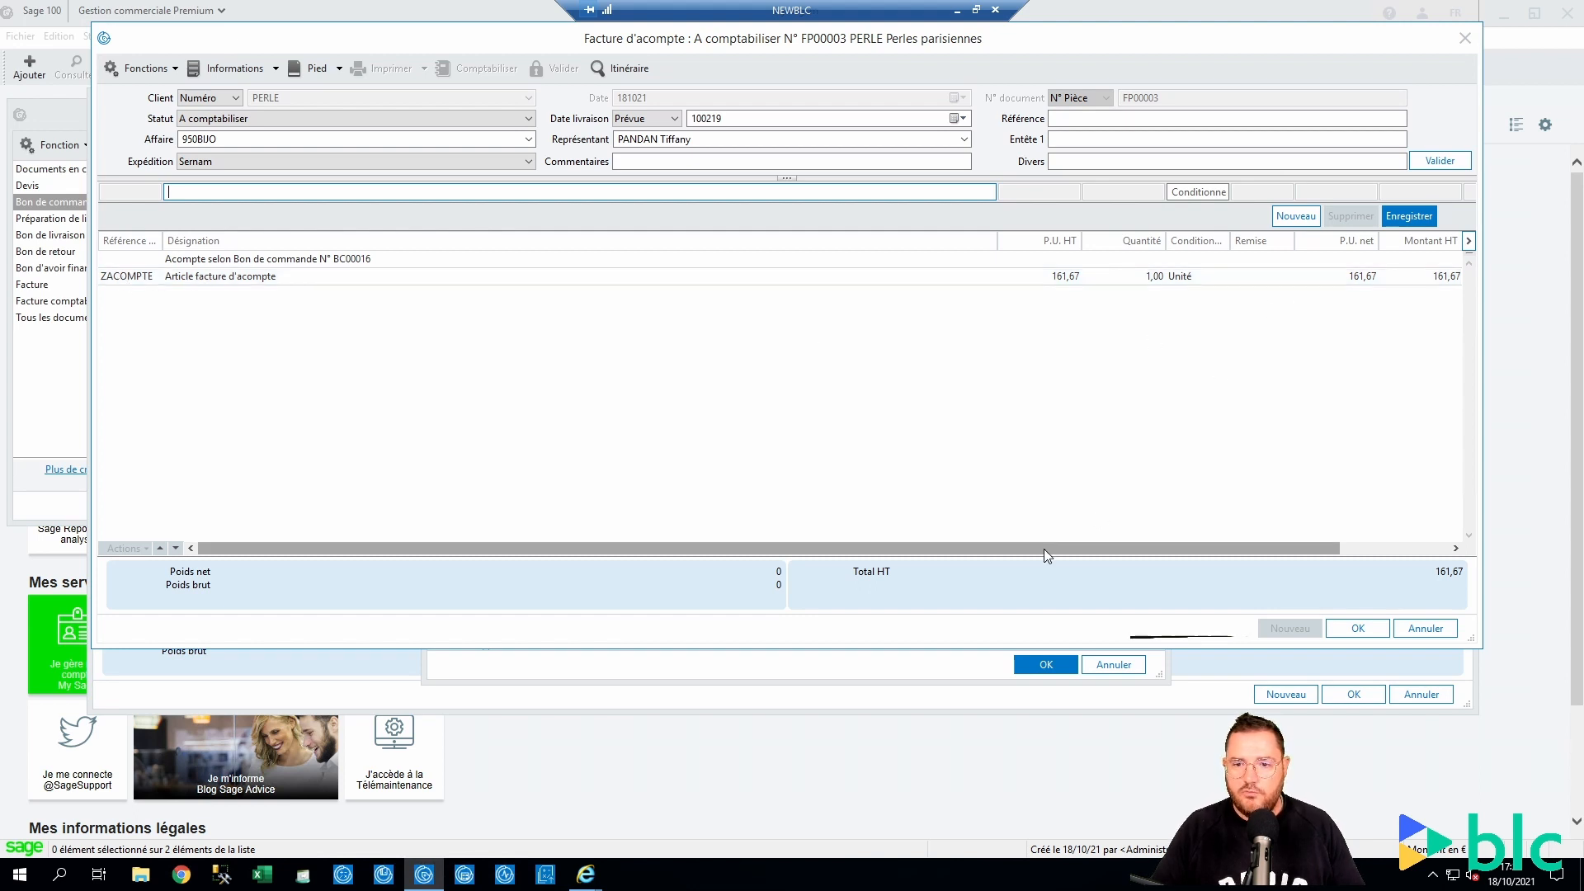
left_click_drag(1043, 548, 1152, 548)
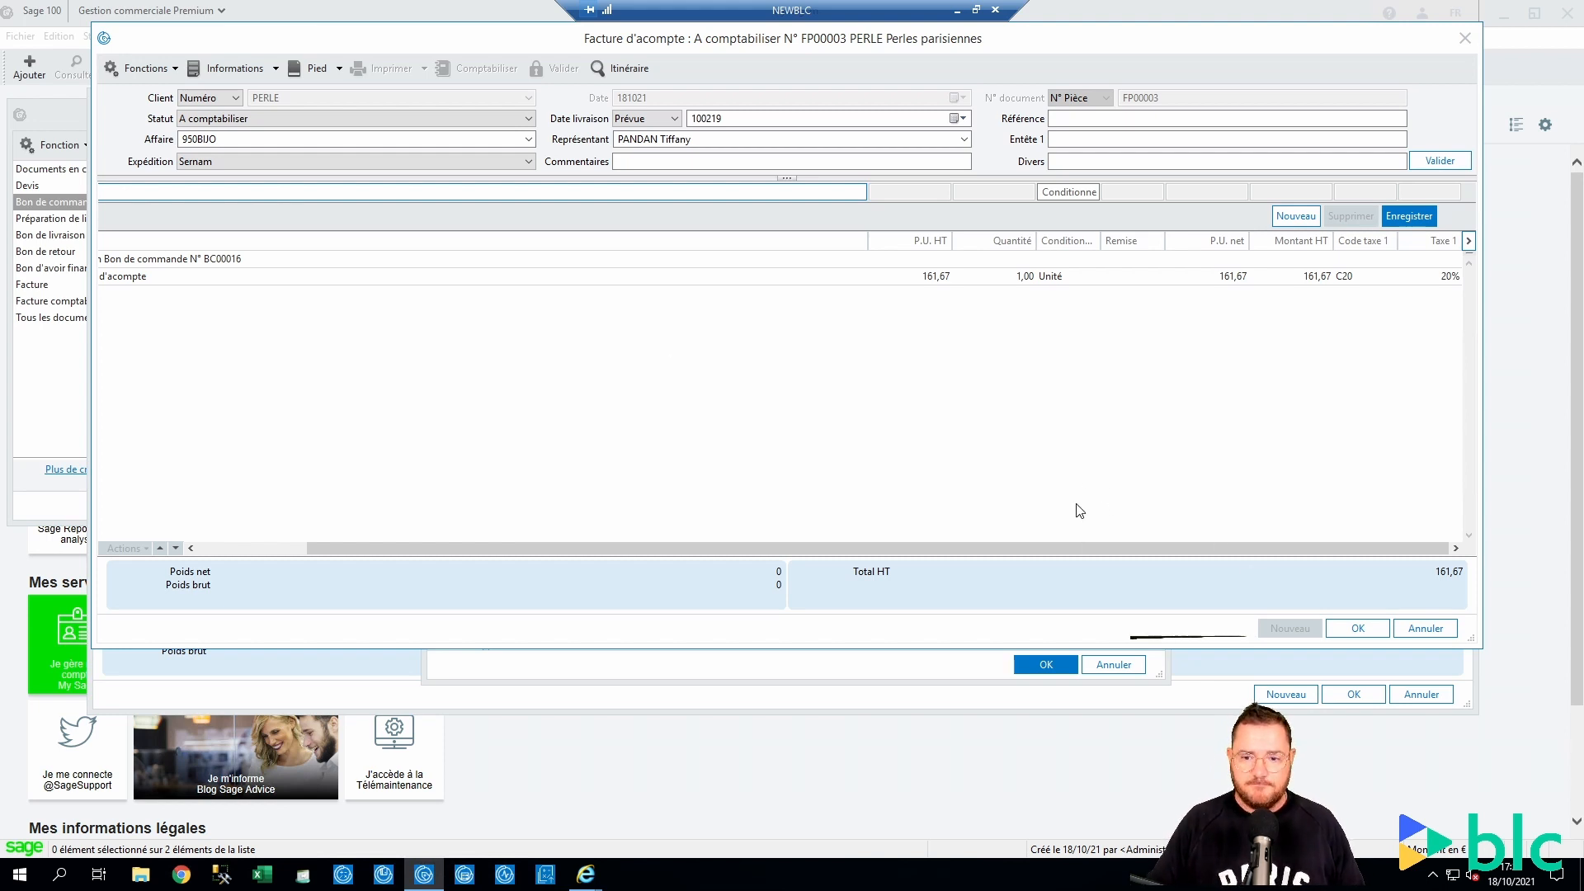
left_click(1358, 631)
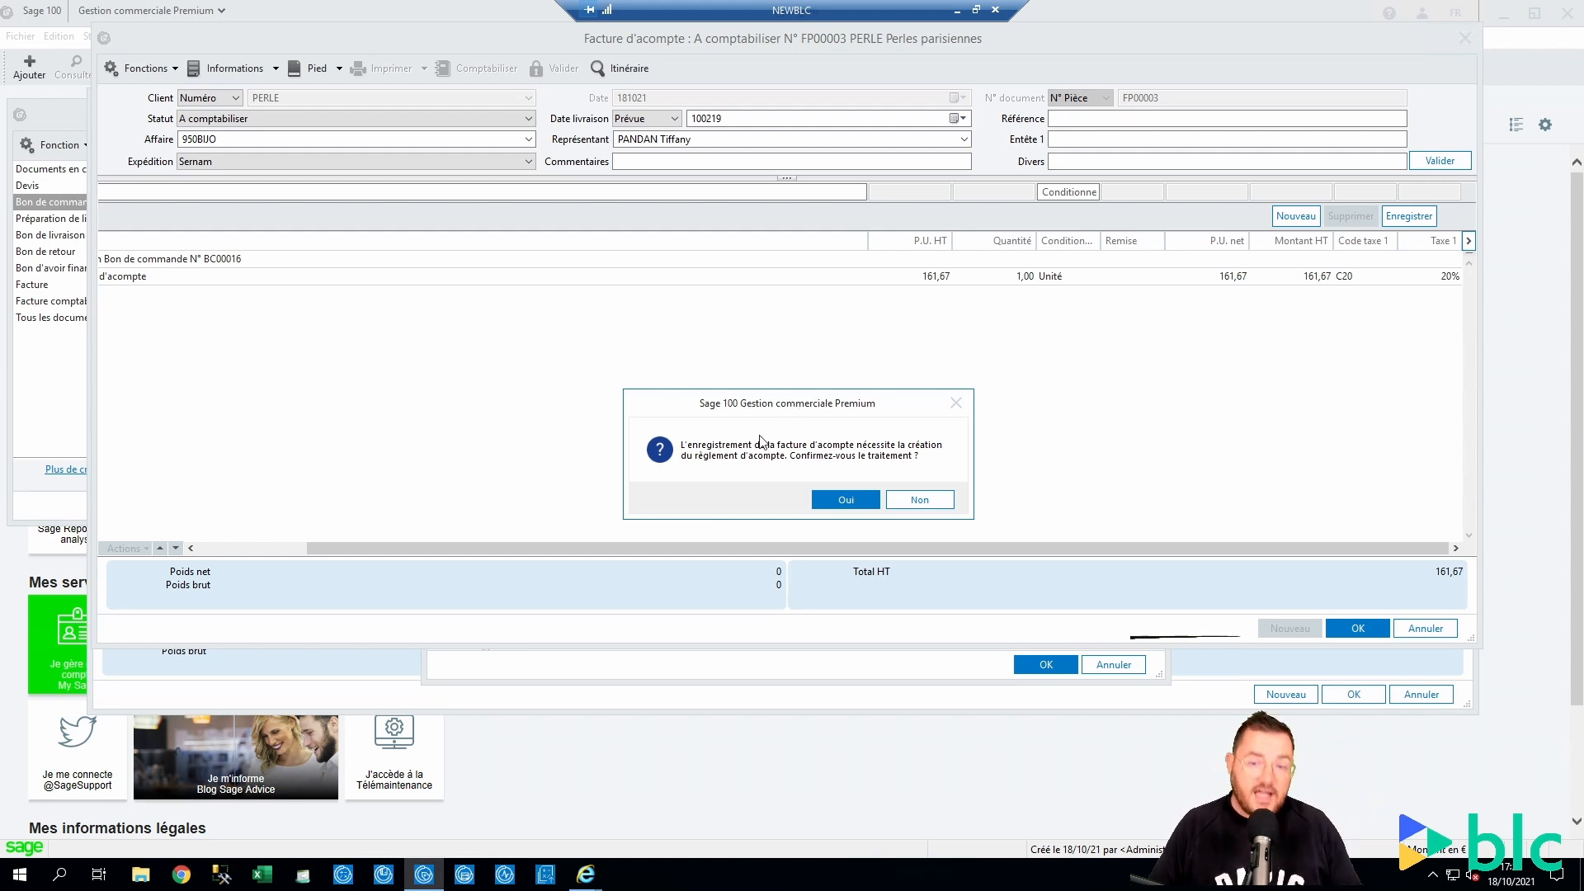
left_click(845, 500)
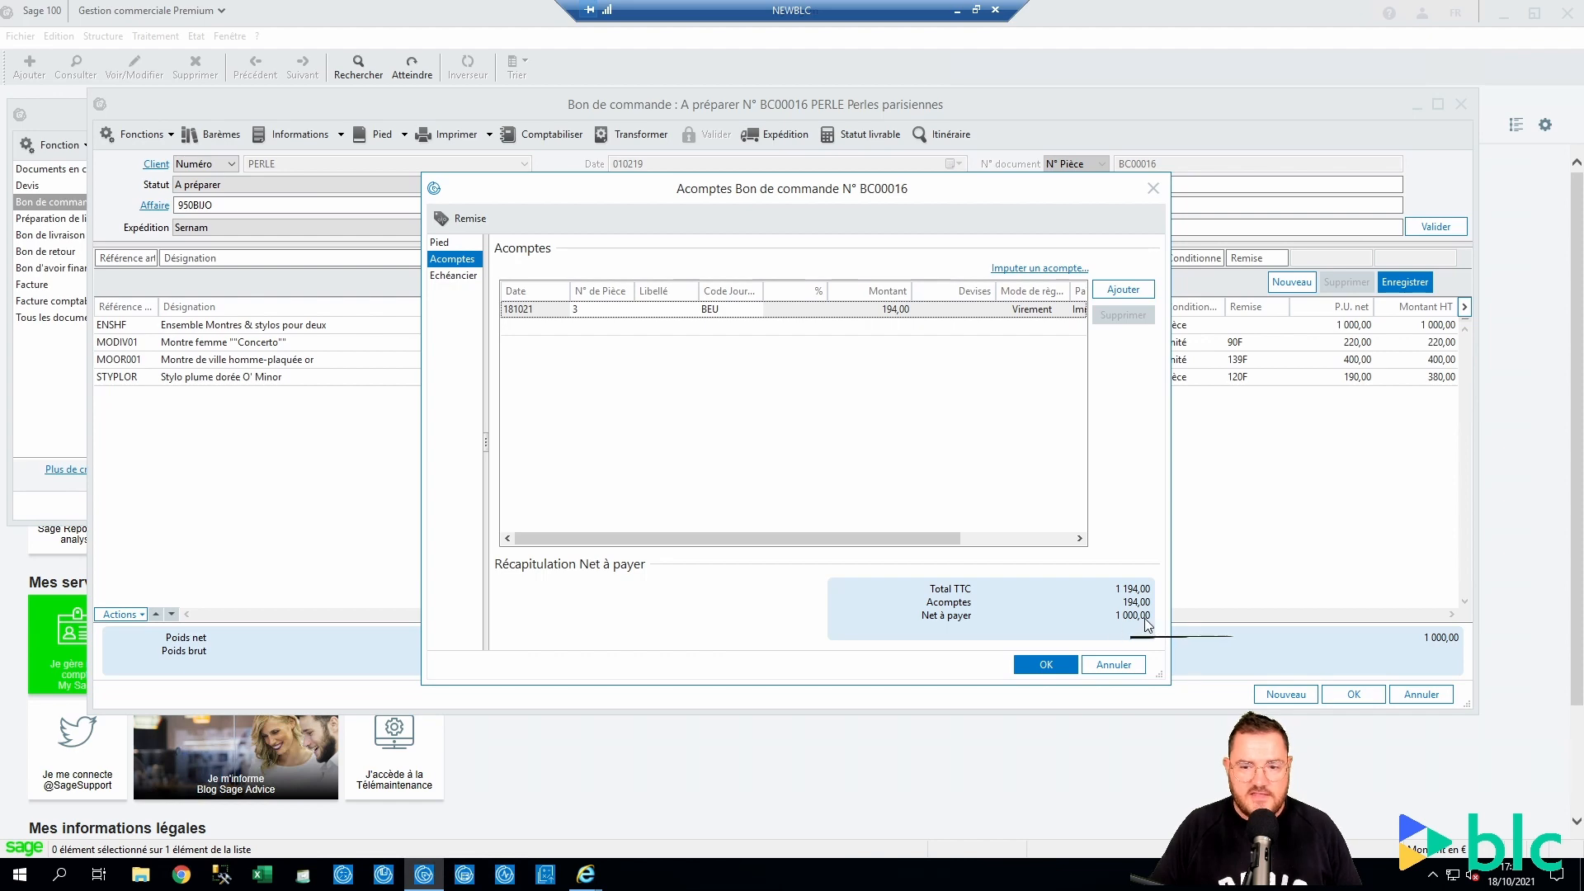
Confirm the order's deposits, close the order and show the Facture documents in the sales documents list.
left_click(1046, 665)
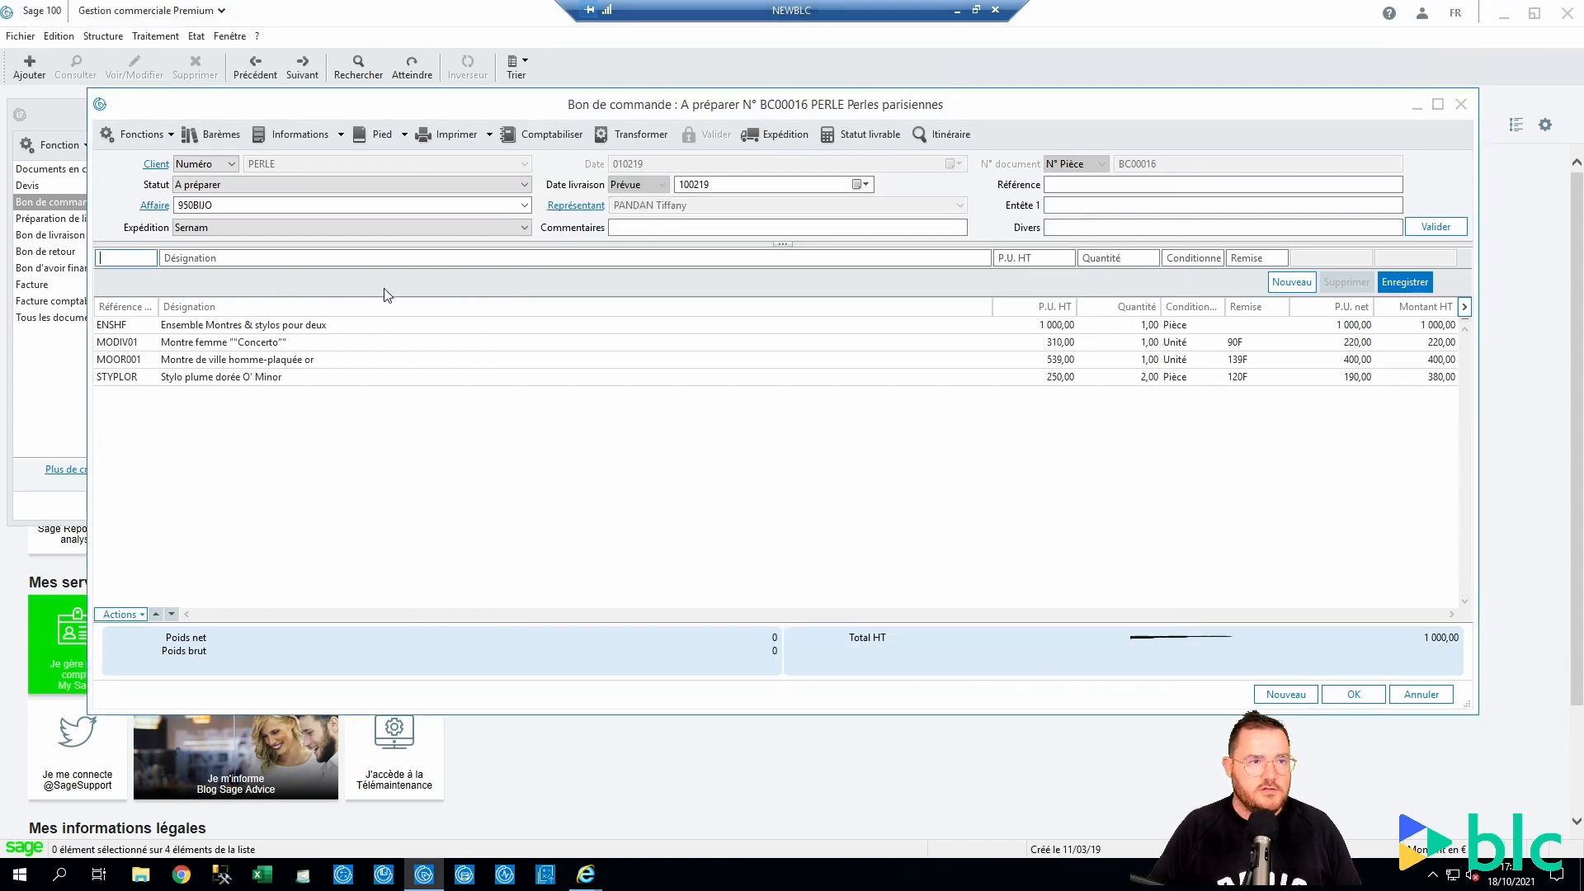
left_click(1461, 104)
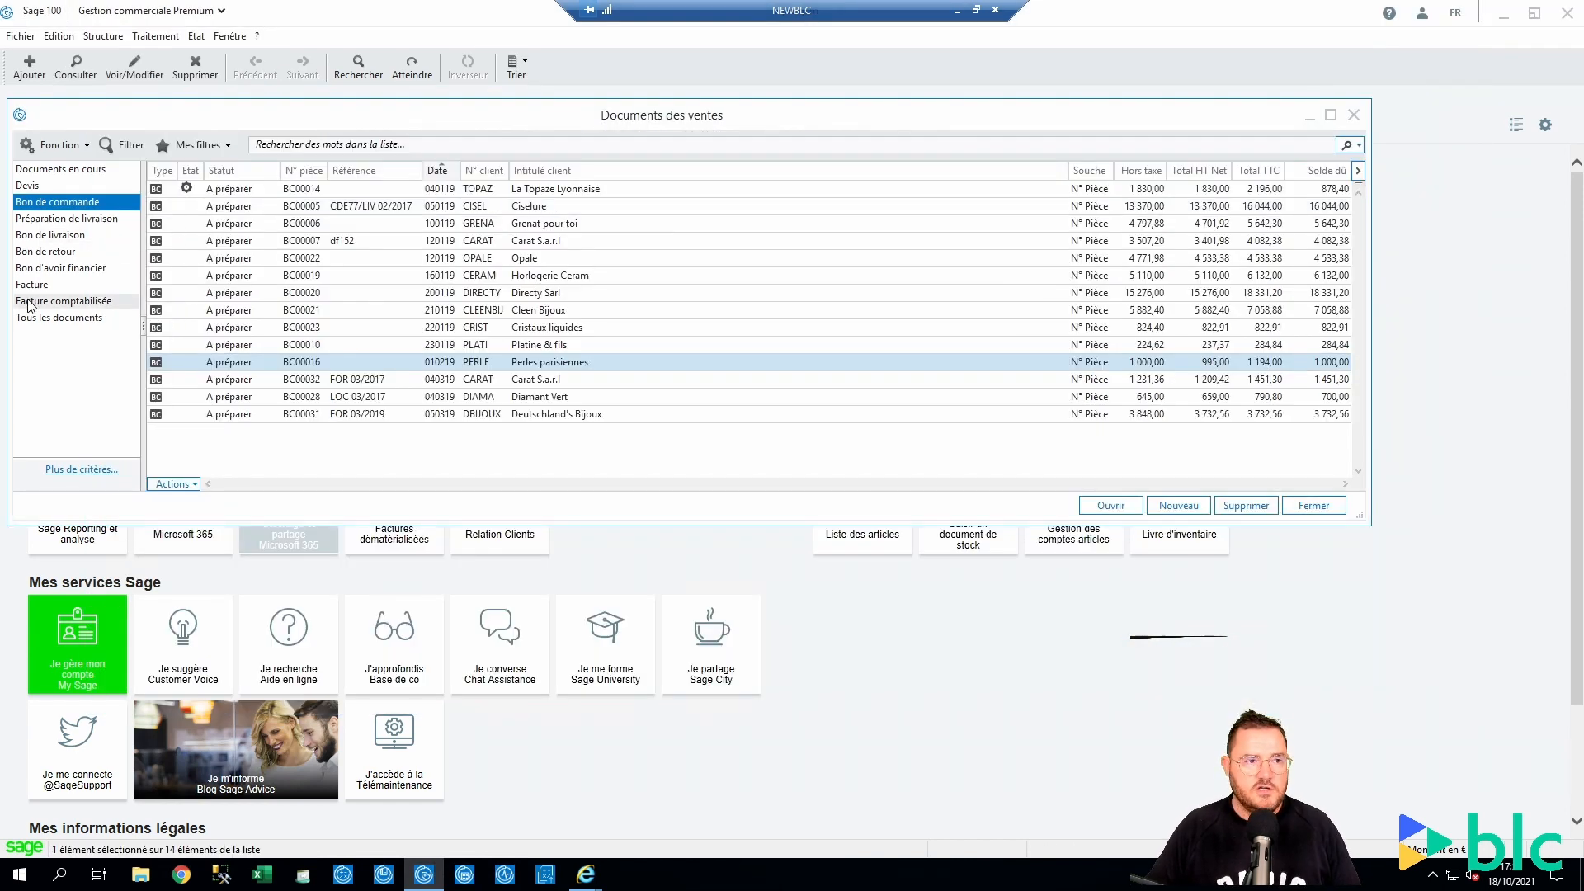
left_click(30, 286)
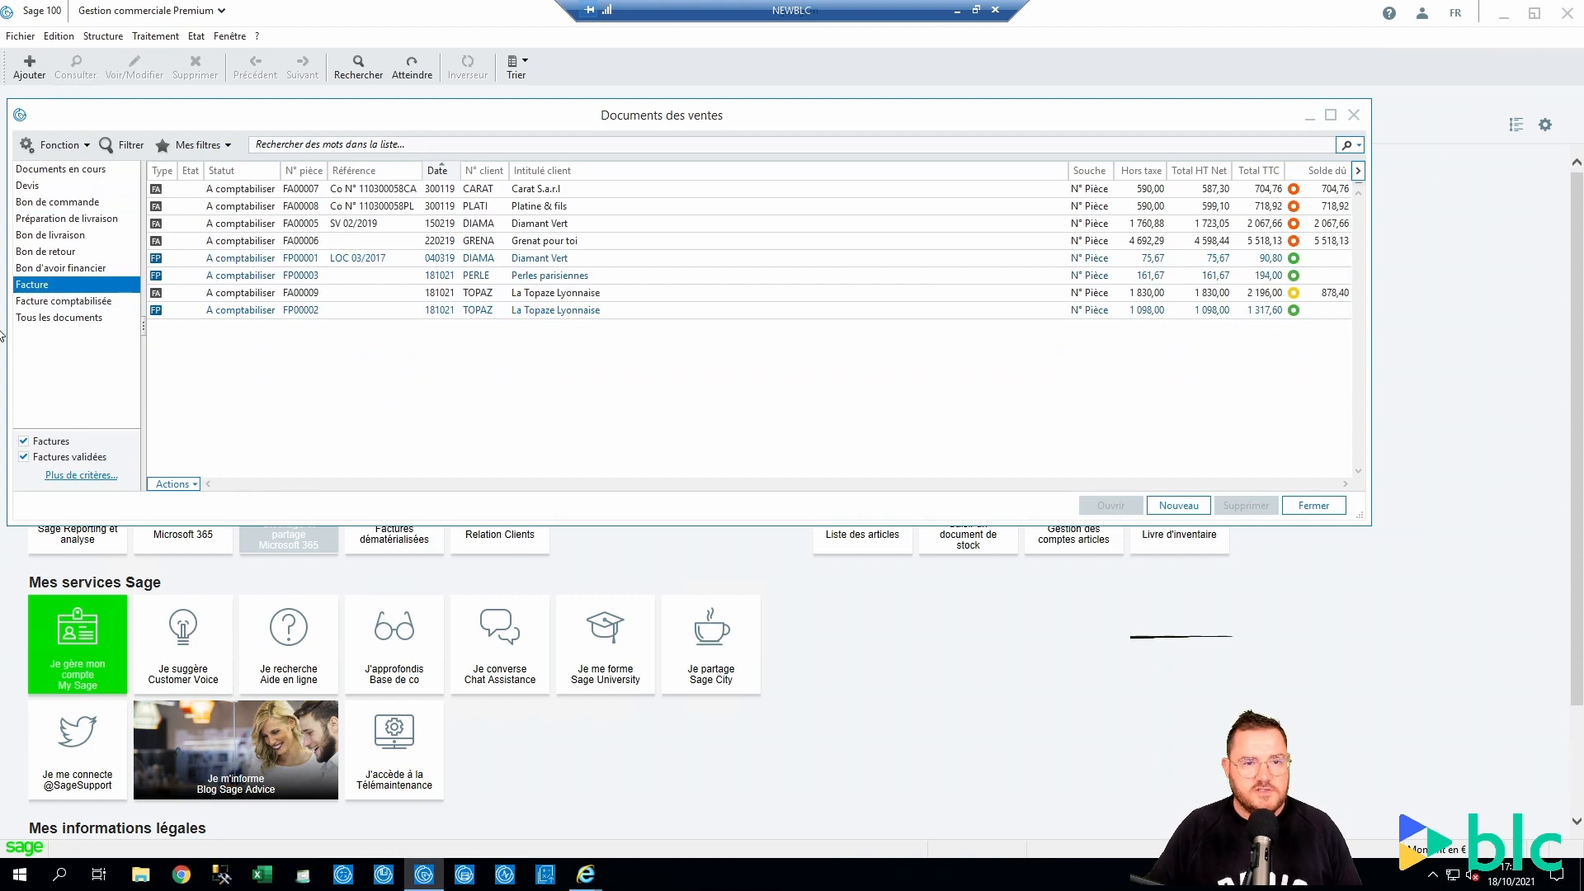
Open the Perles parisiennes order from the Bon de commande list and transform it into a Facture.
left_click(559, 277)
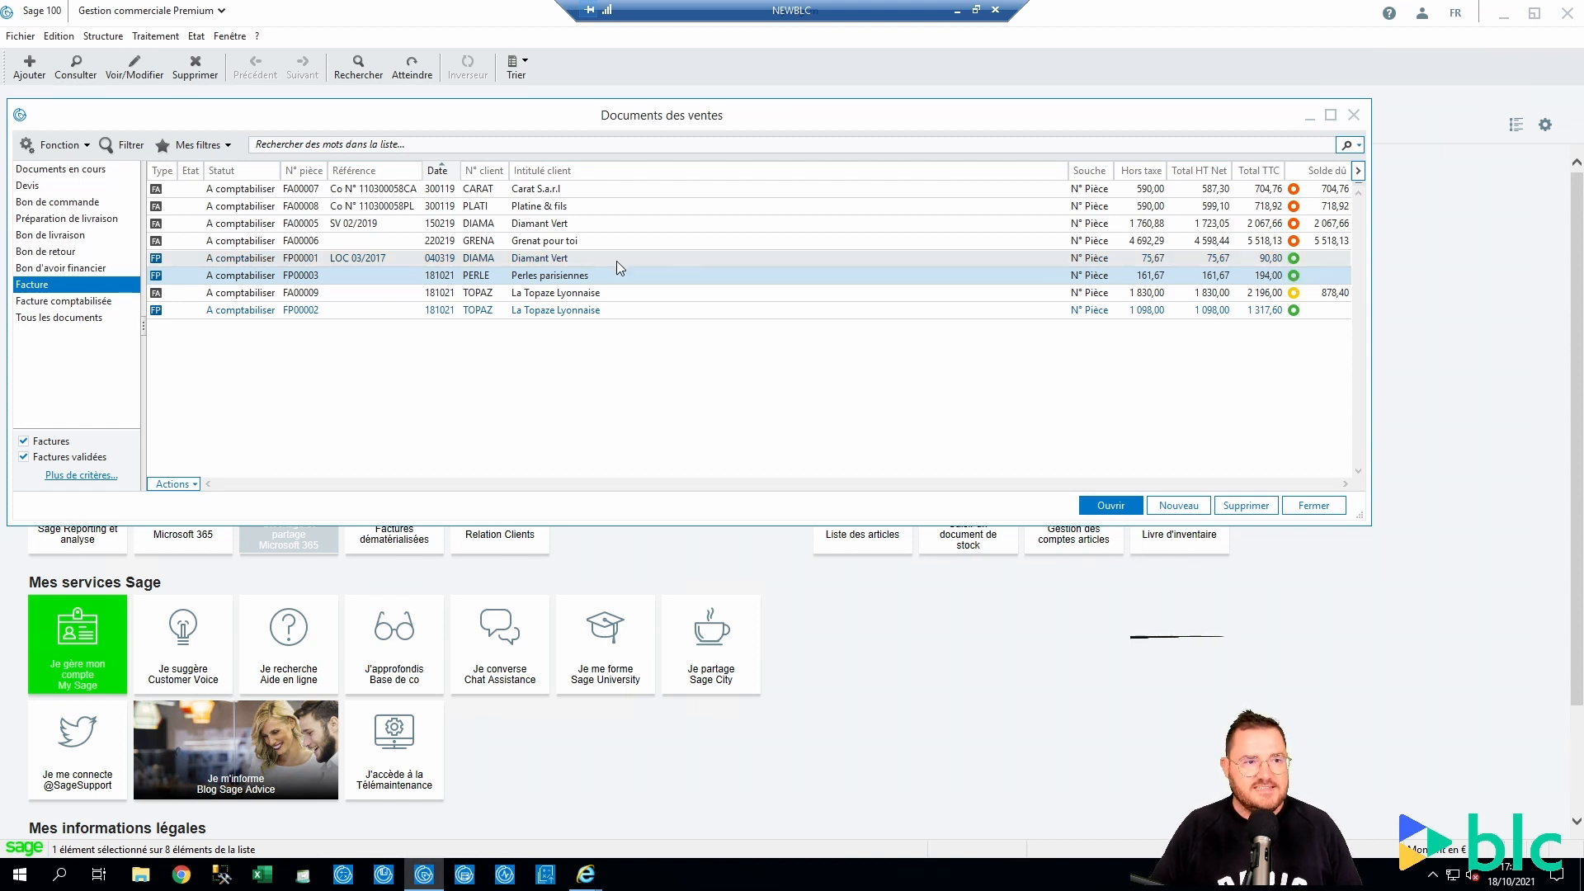
left_click(58, 202)
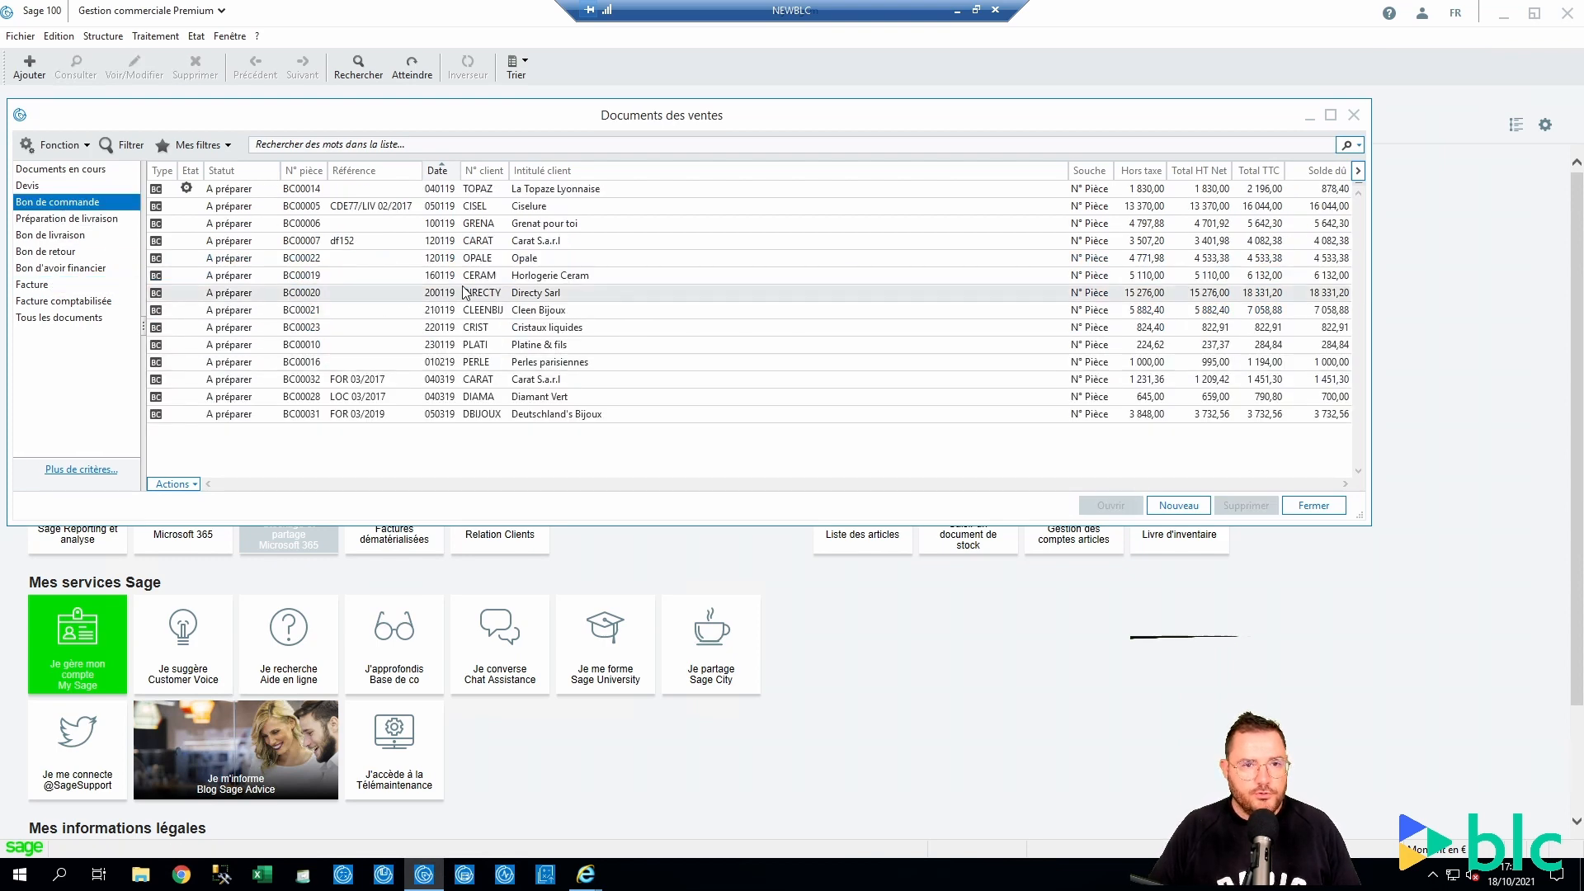
left_click(578, 366)
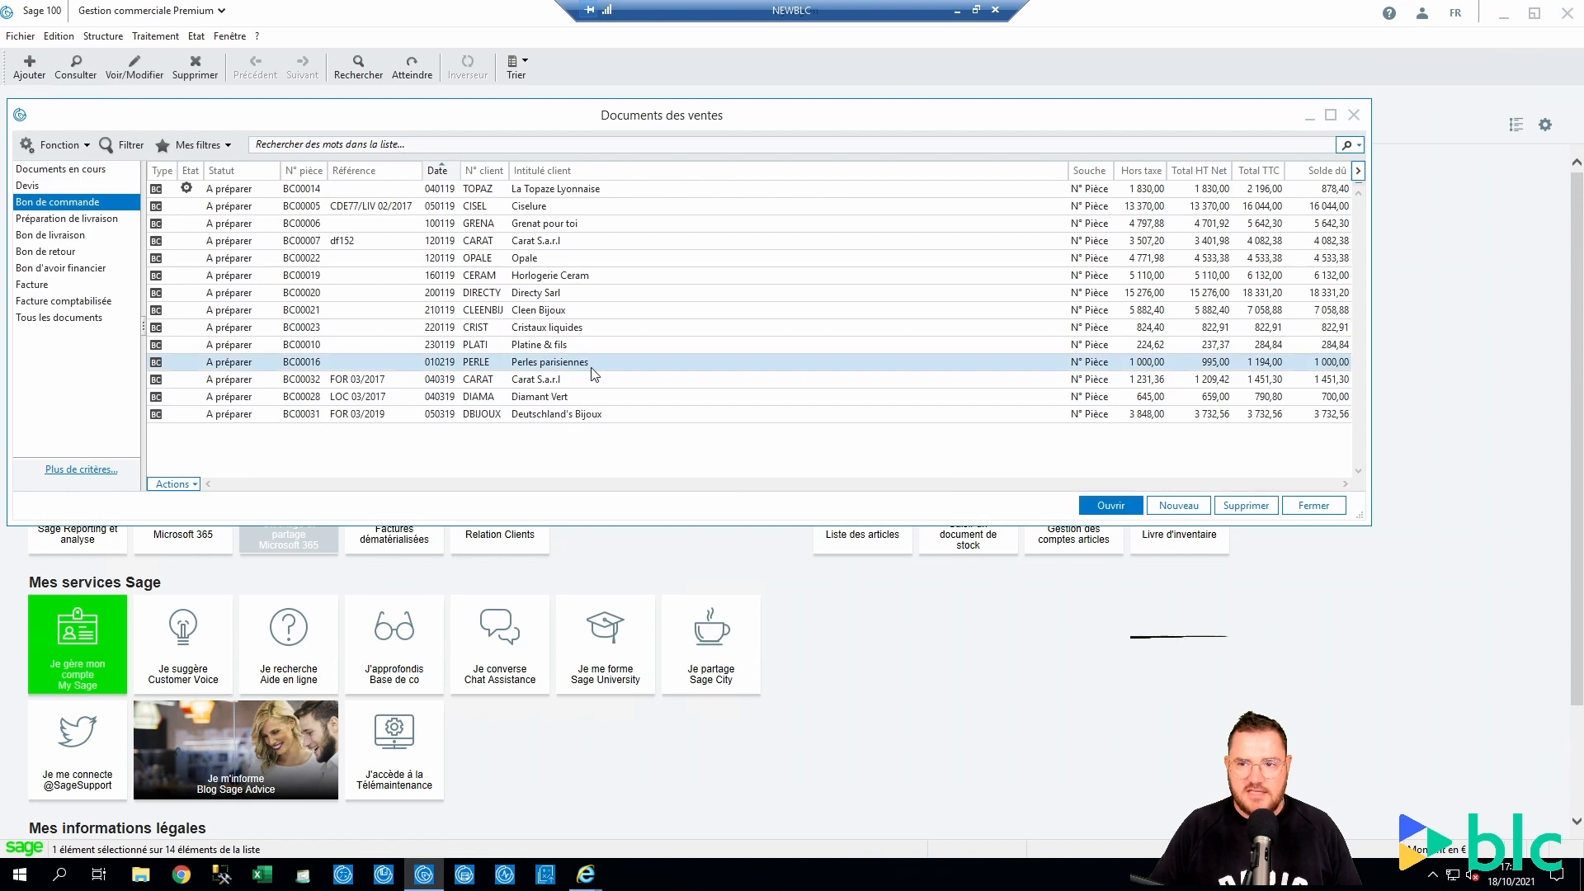
key("Return")
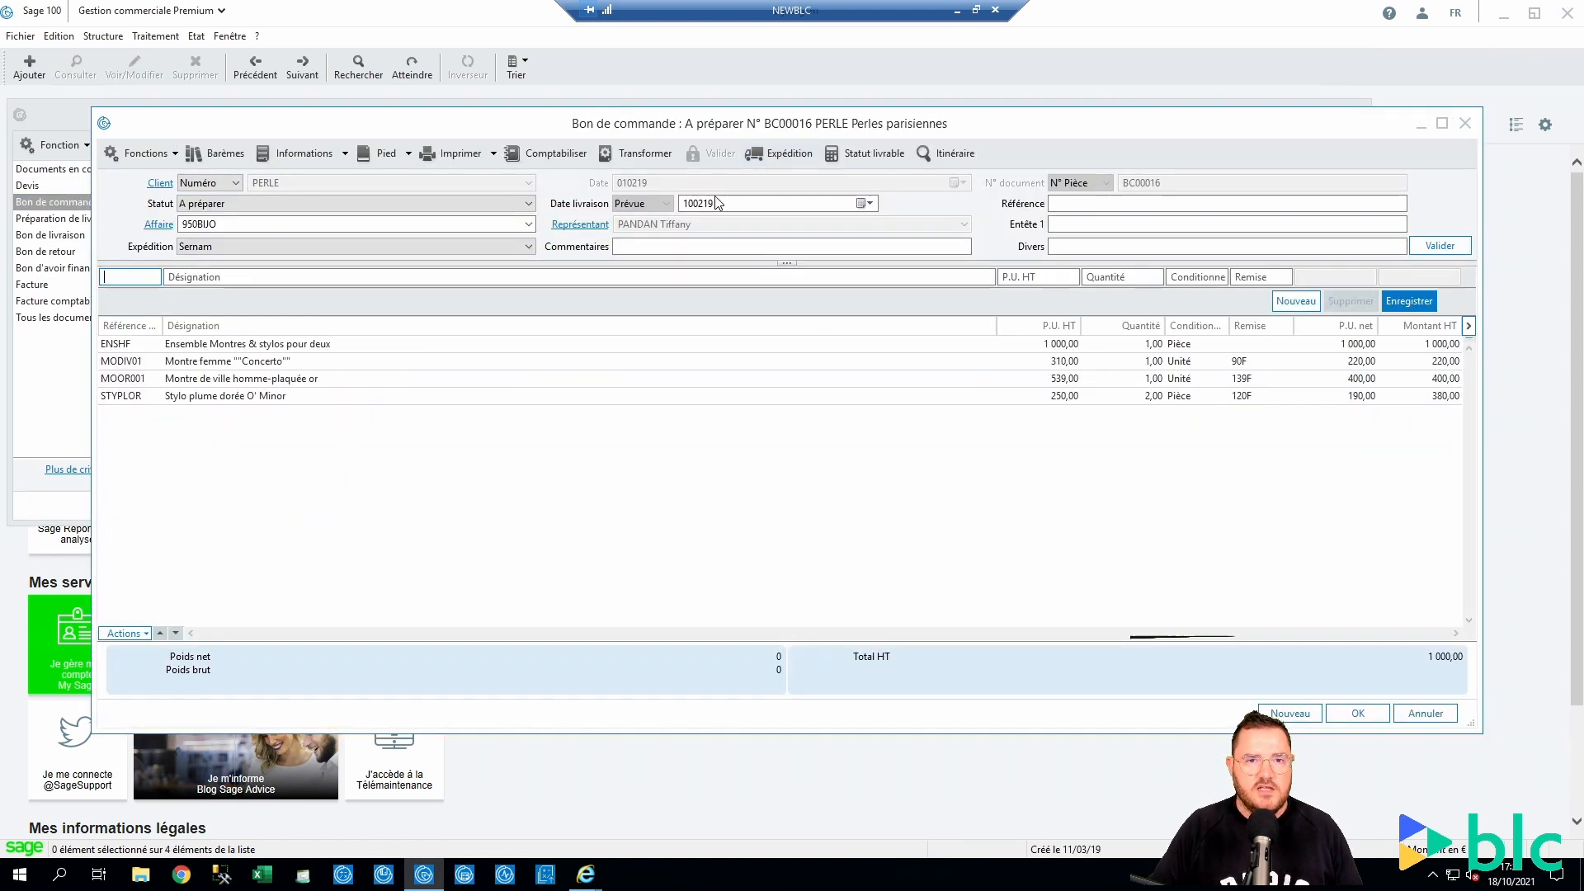
left_click(643, 152)
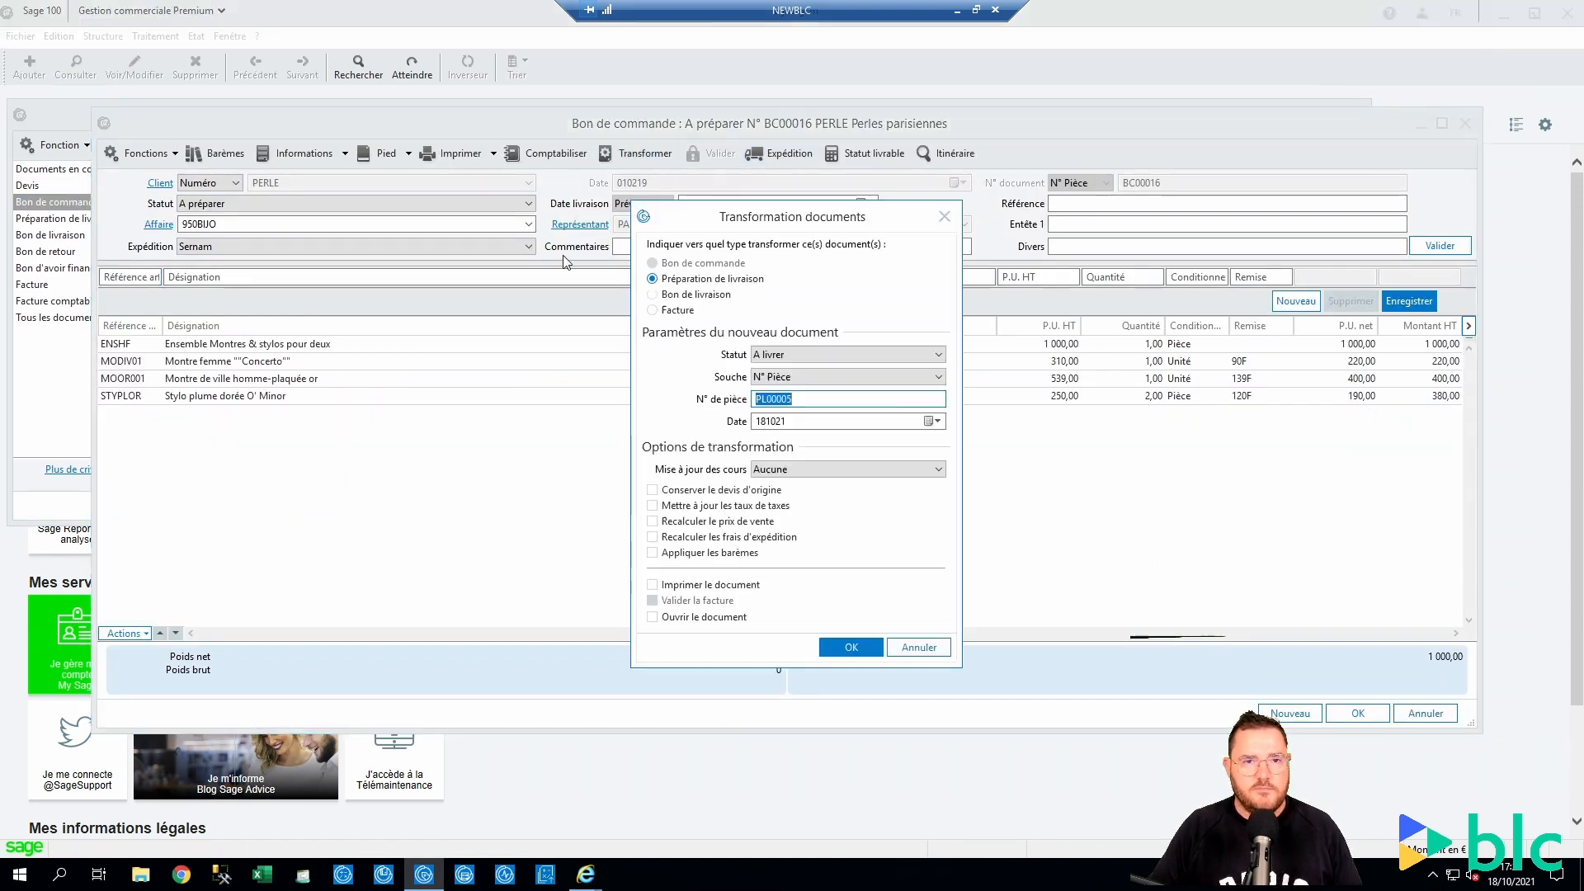
left_click(679, 310)
left_click(851, 648)
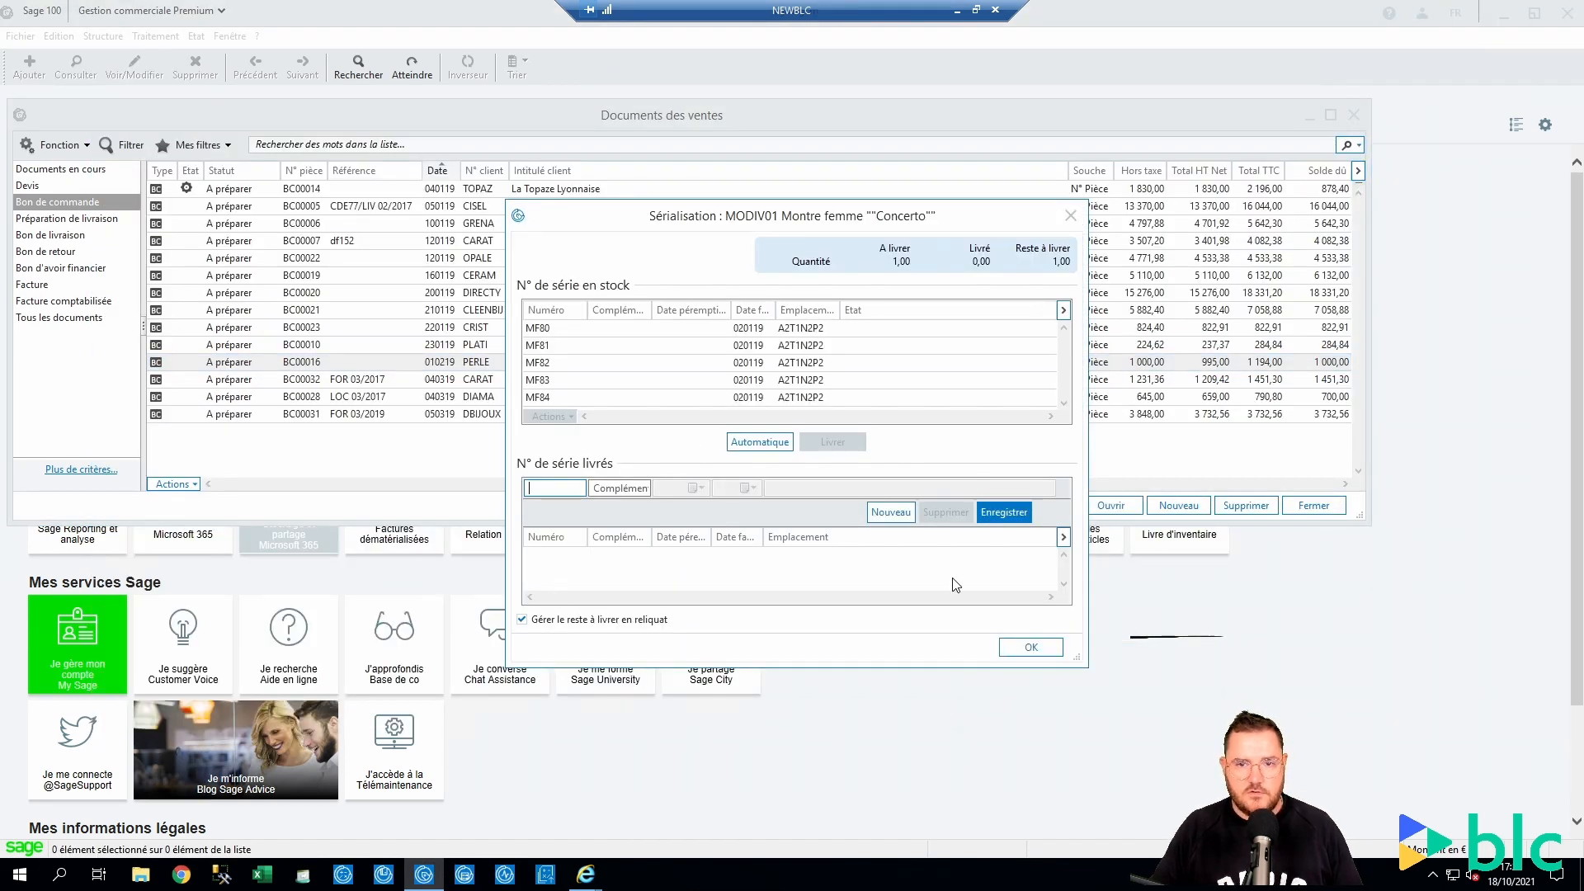
Turn off backorder handling of the remaining quantity for item MODIV01, and try to validate its serialisation without a serial number.
left_click(1033, 650)
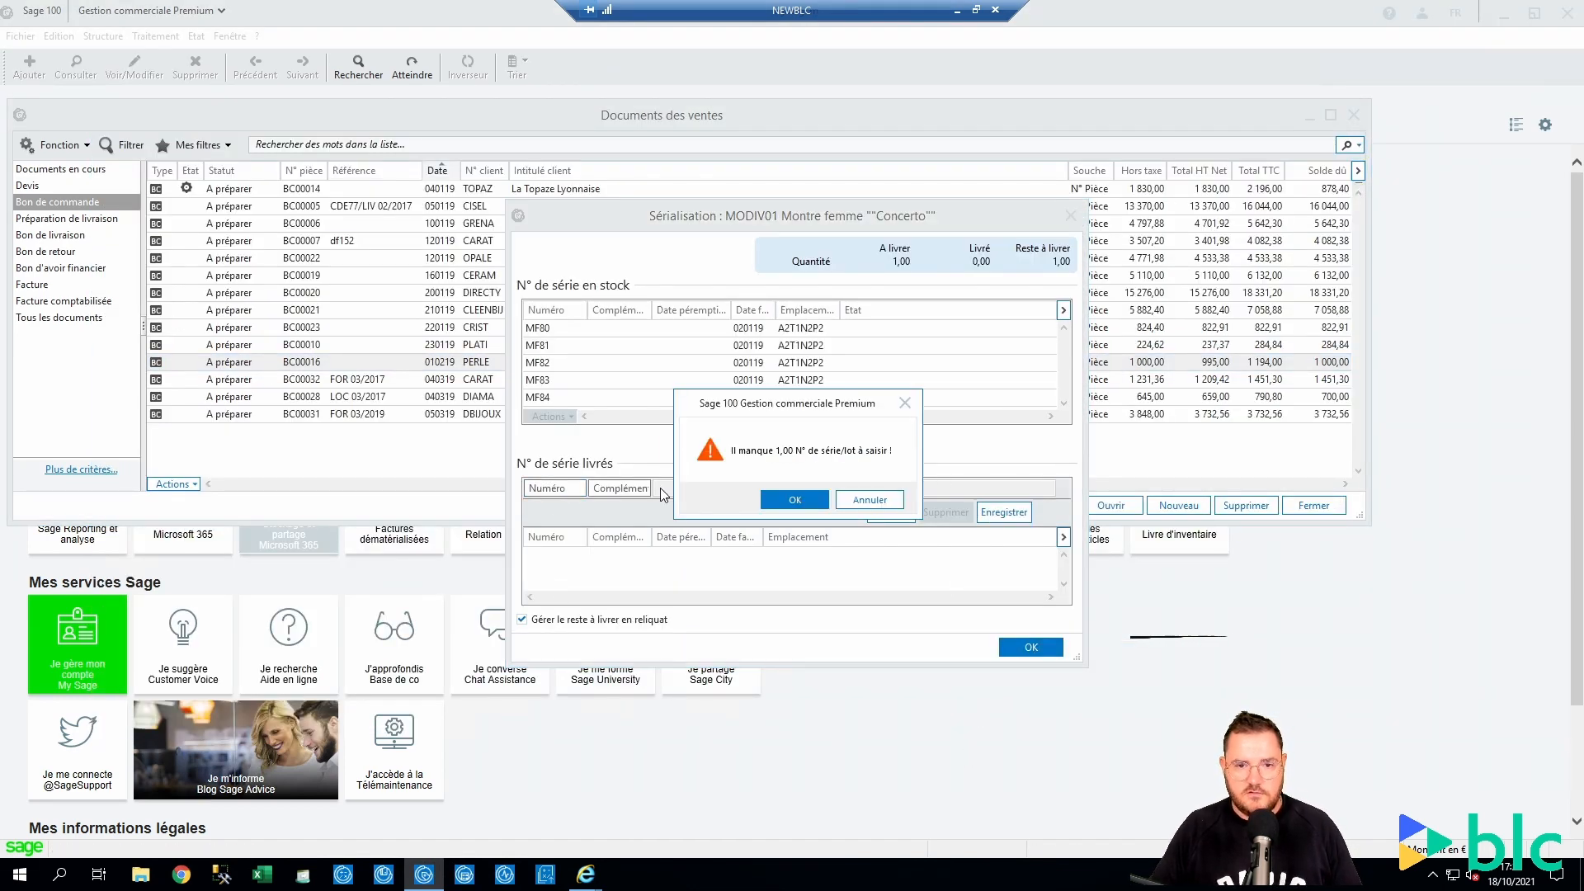
left_click(872, 500)
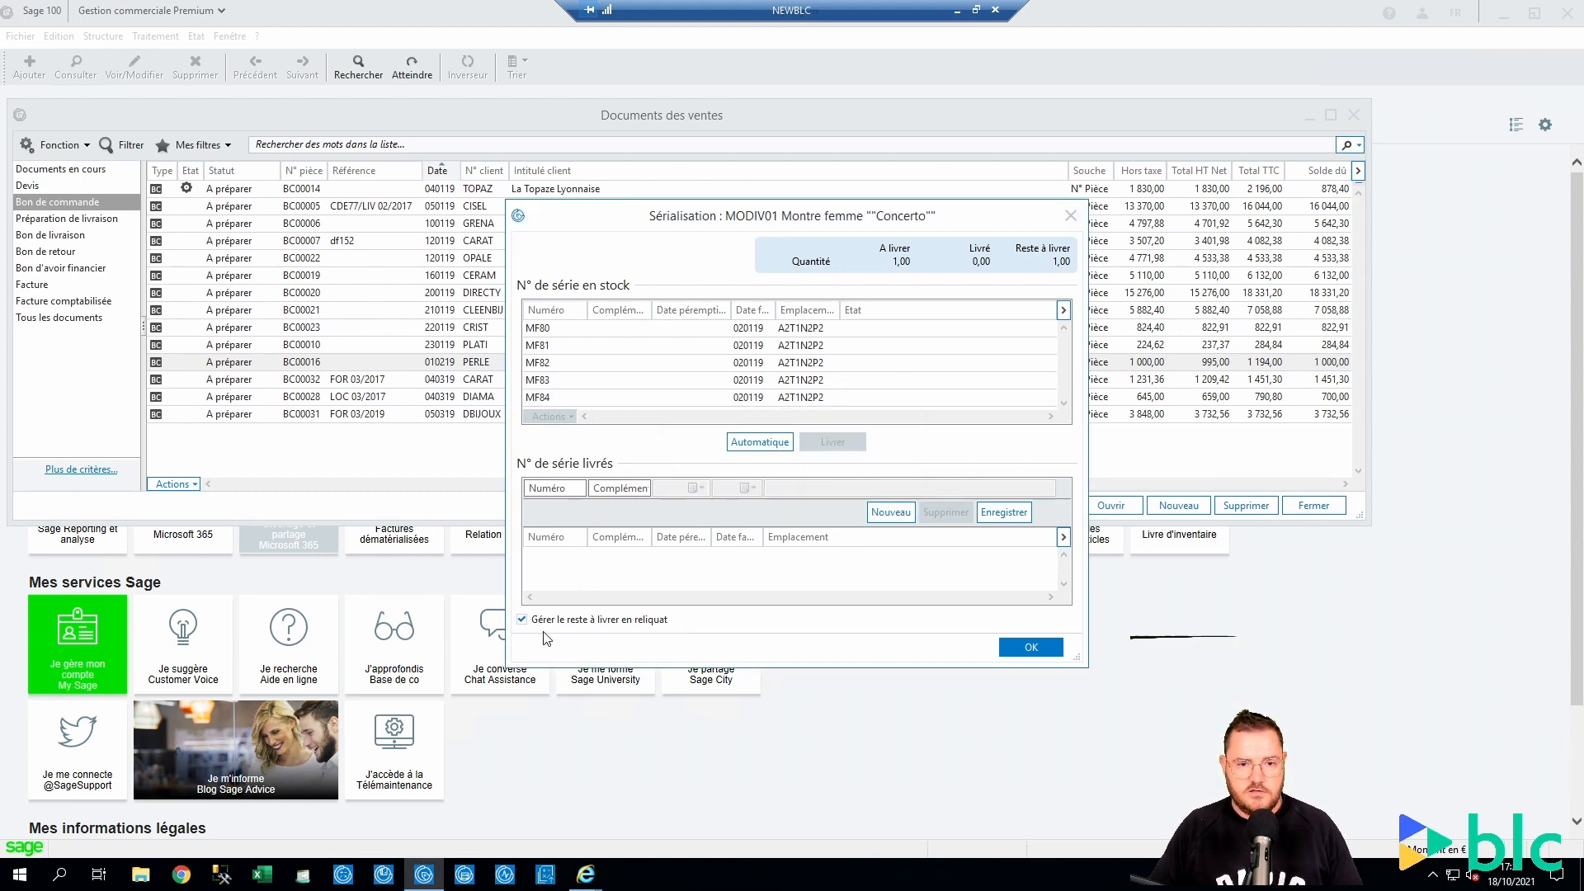
left_click(585, 623)
left_click(1049, 647)
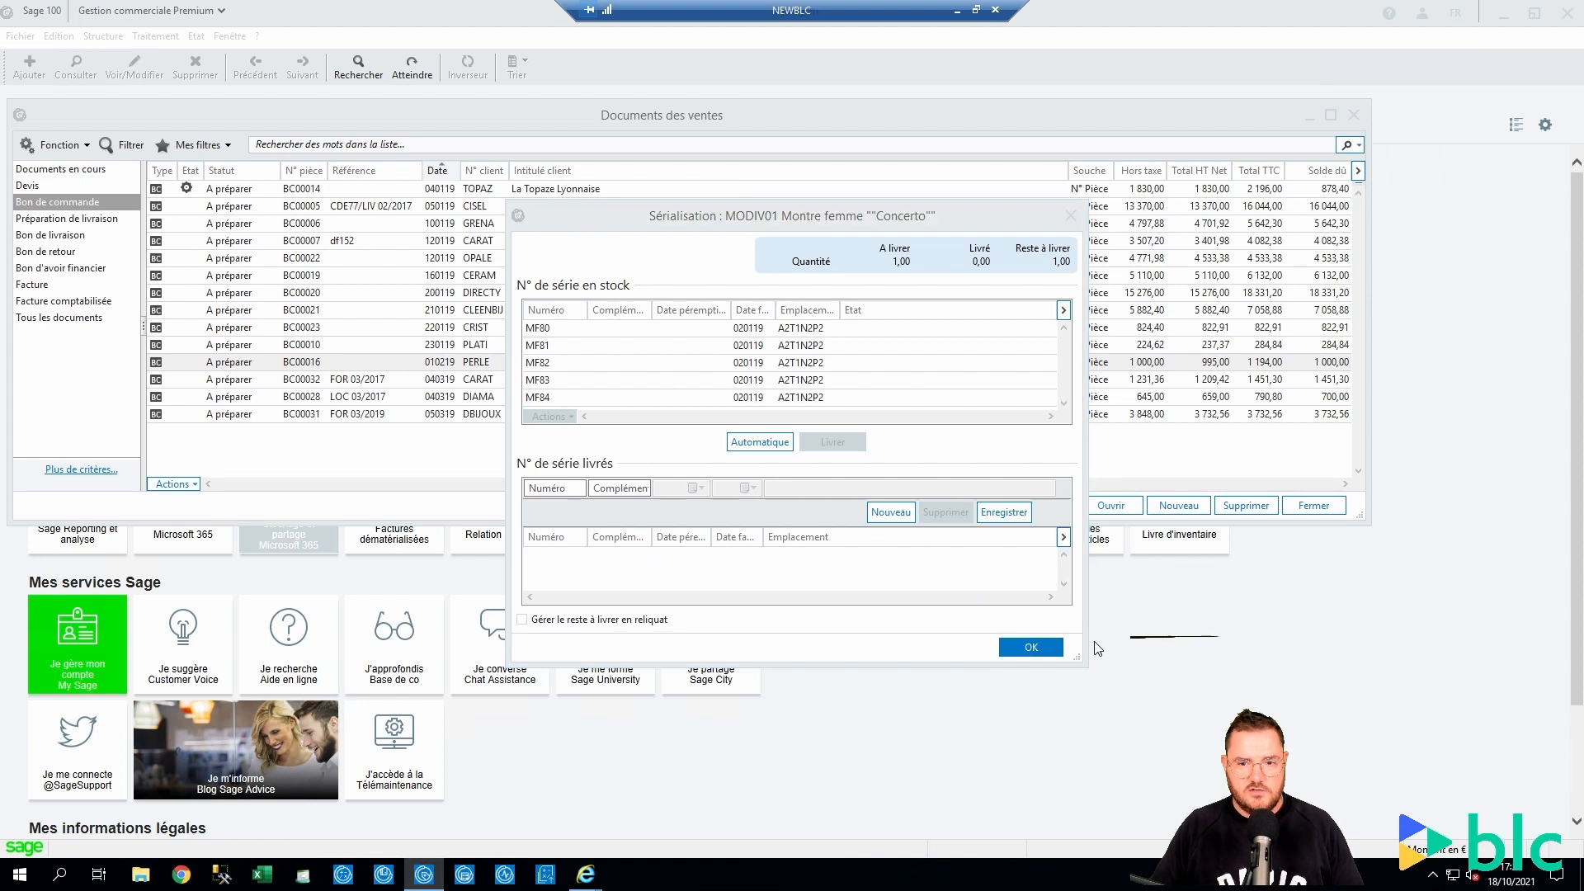
left_click(876, 502)
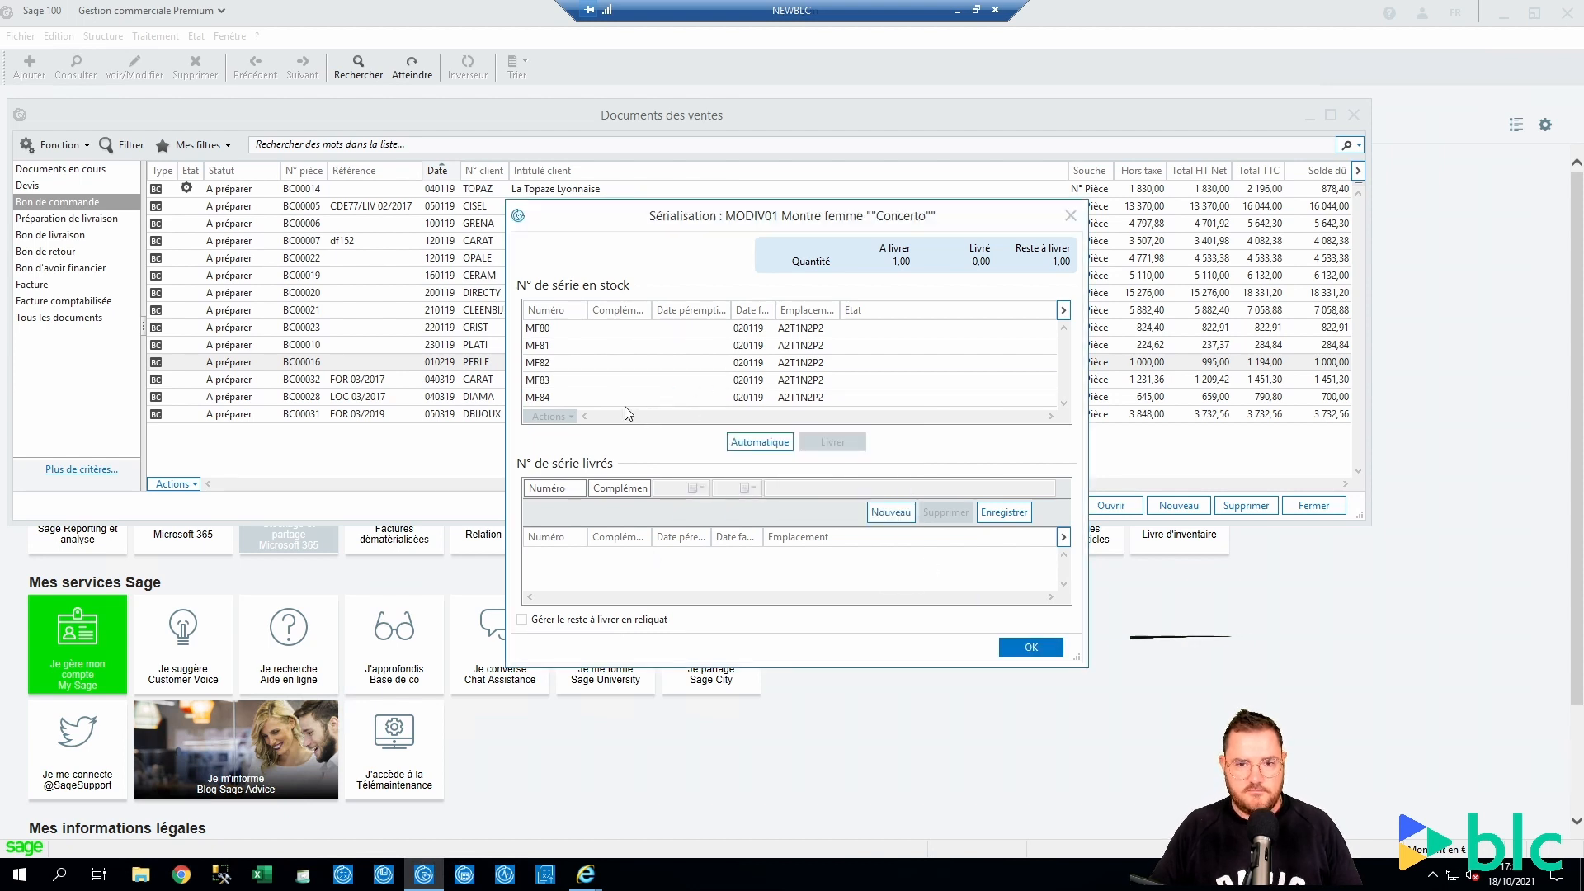
Assign serial numbers automatically to items MODIV01 and MOOR001, confirming each serialisation to complete the transformation.
left_click(760, 442)
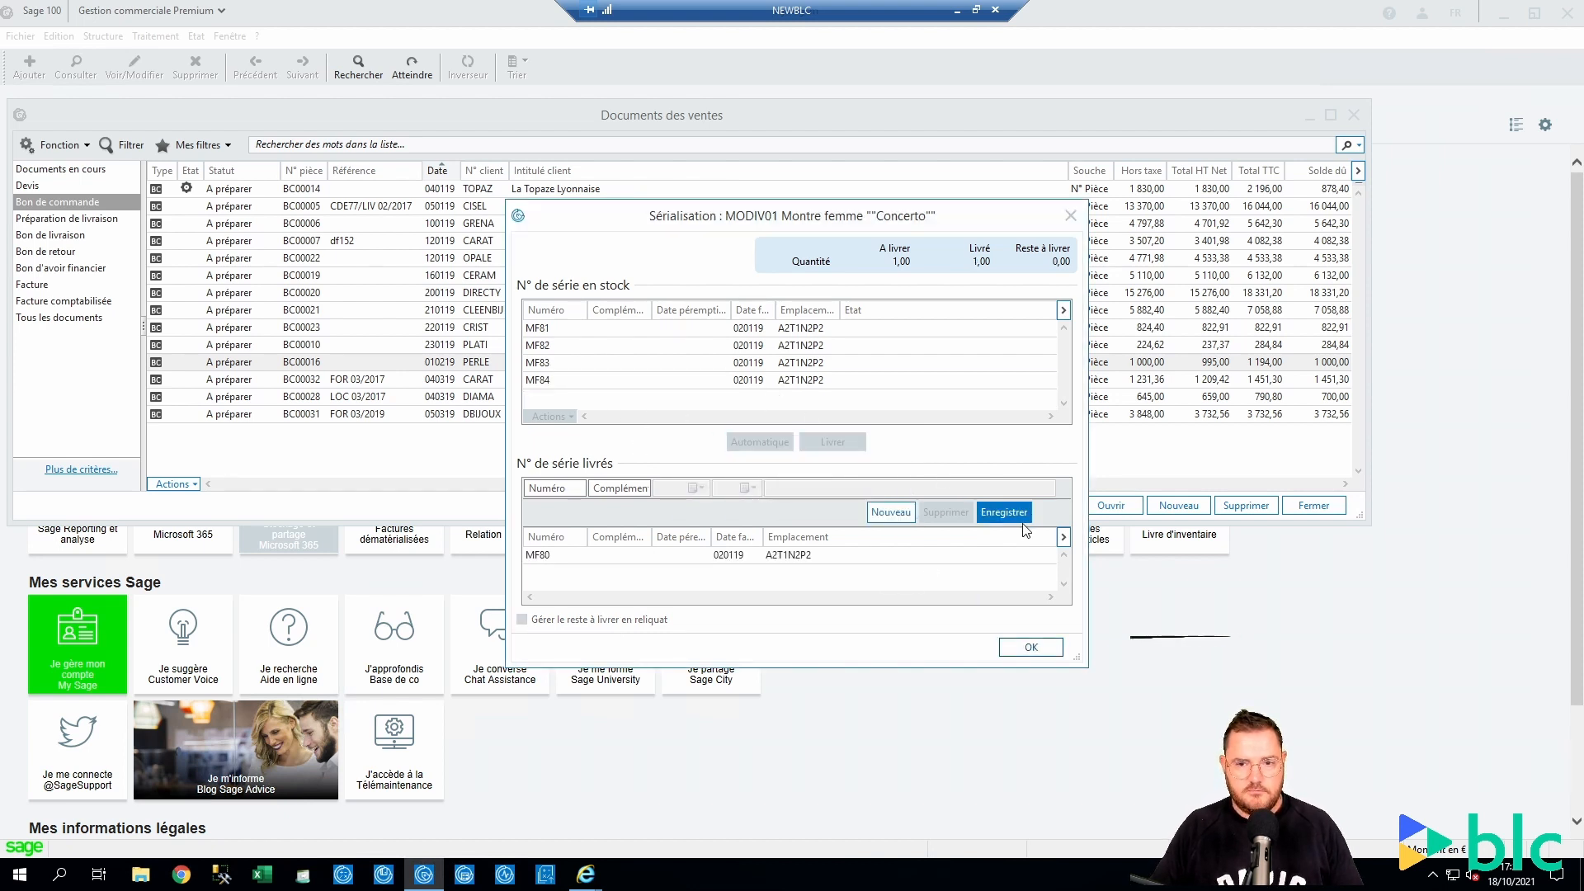
left_click(1017, 648)
left_click(760, 442)
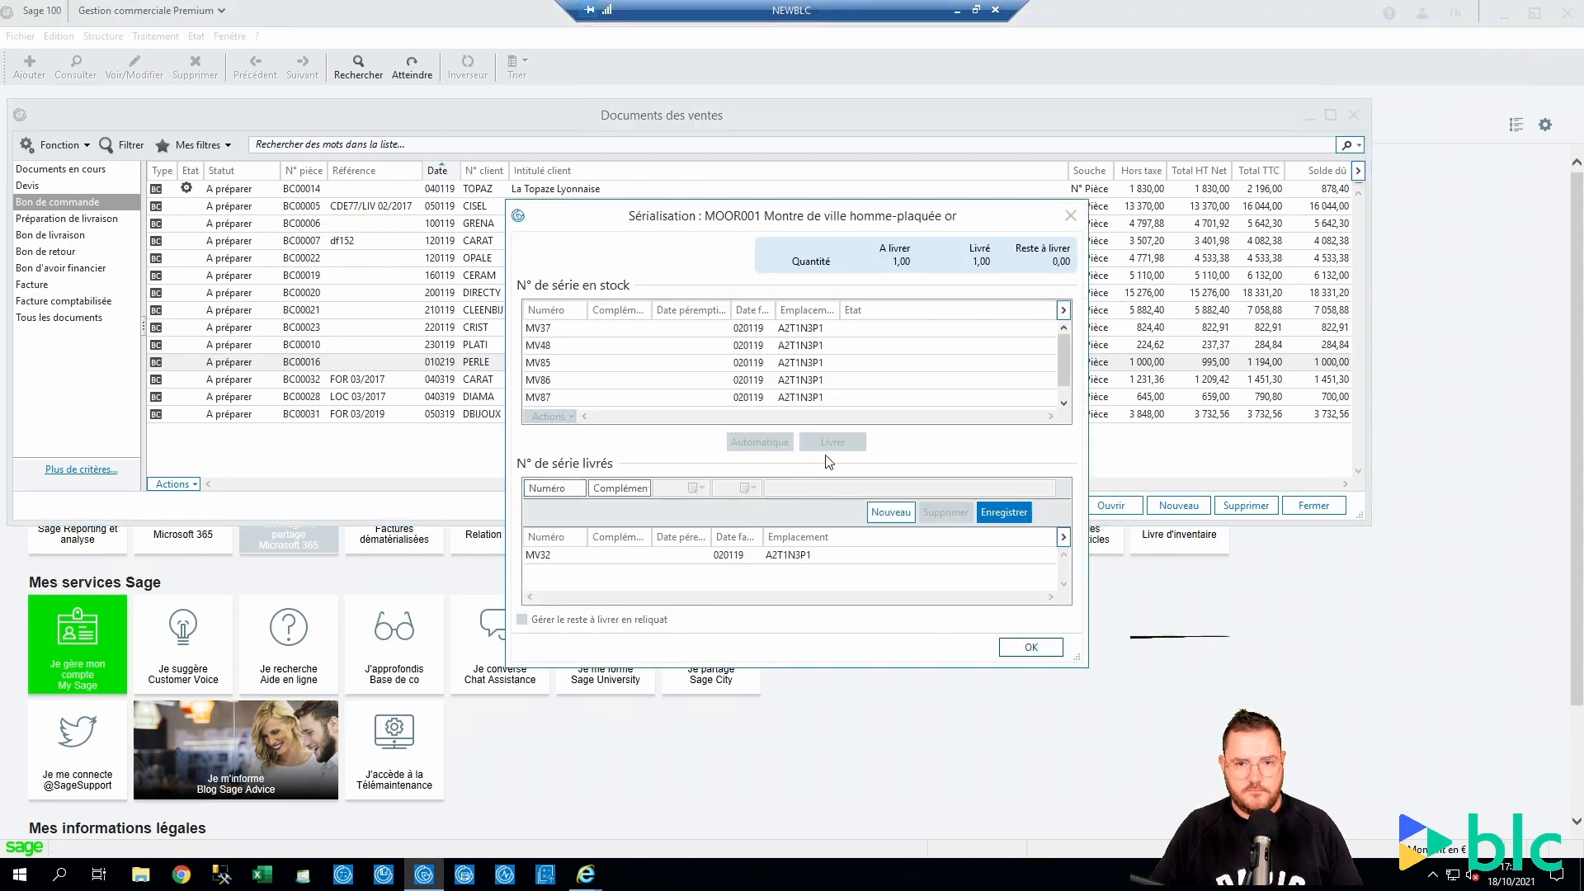
left_click(1041, 650)
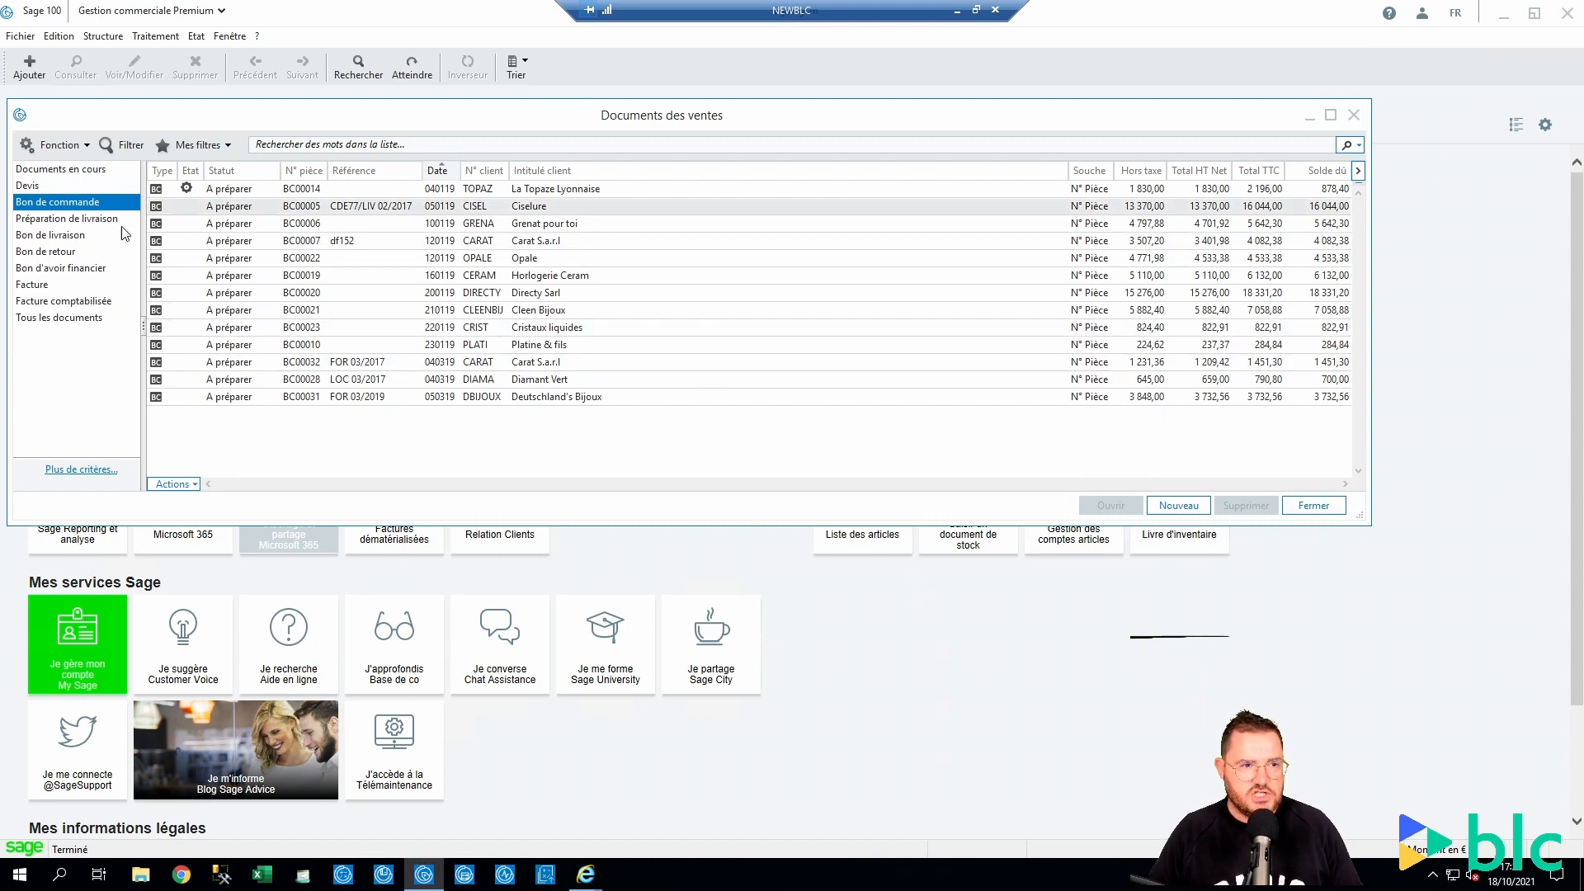
Show the Facture documents and compare the new Perles parisiennes invoice with its deposit invoice.
left_click(56, 285)
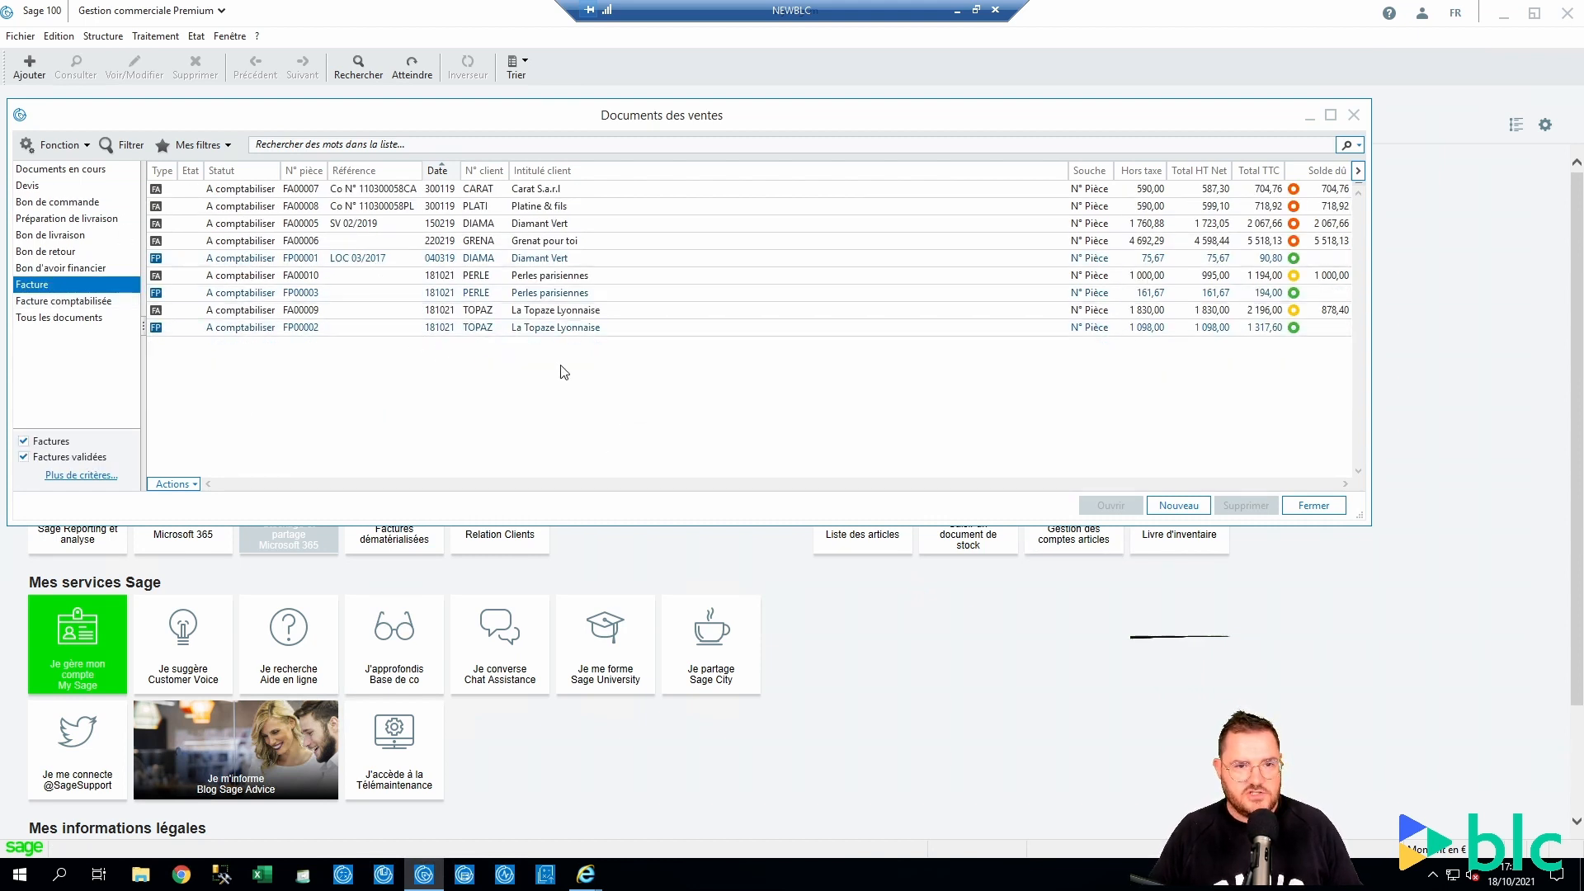
left_click(561, 278)
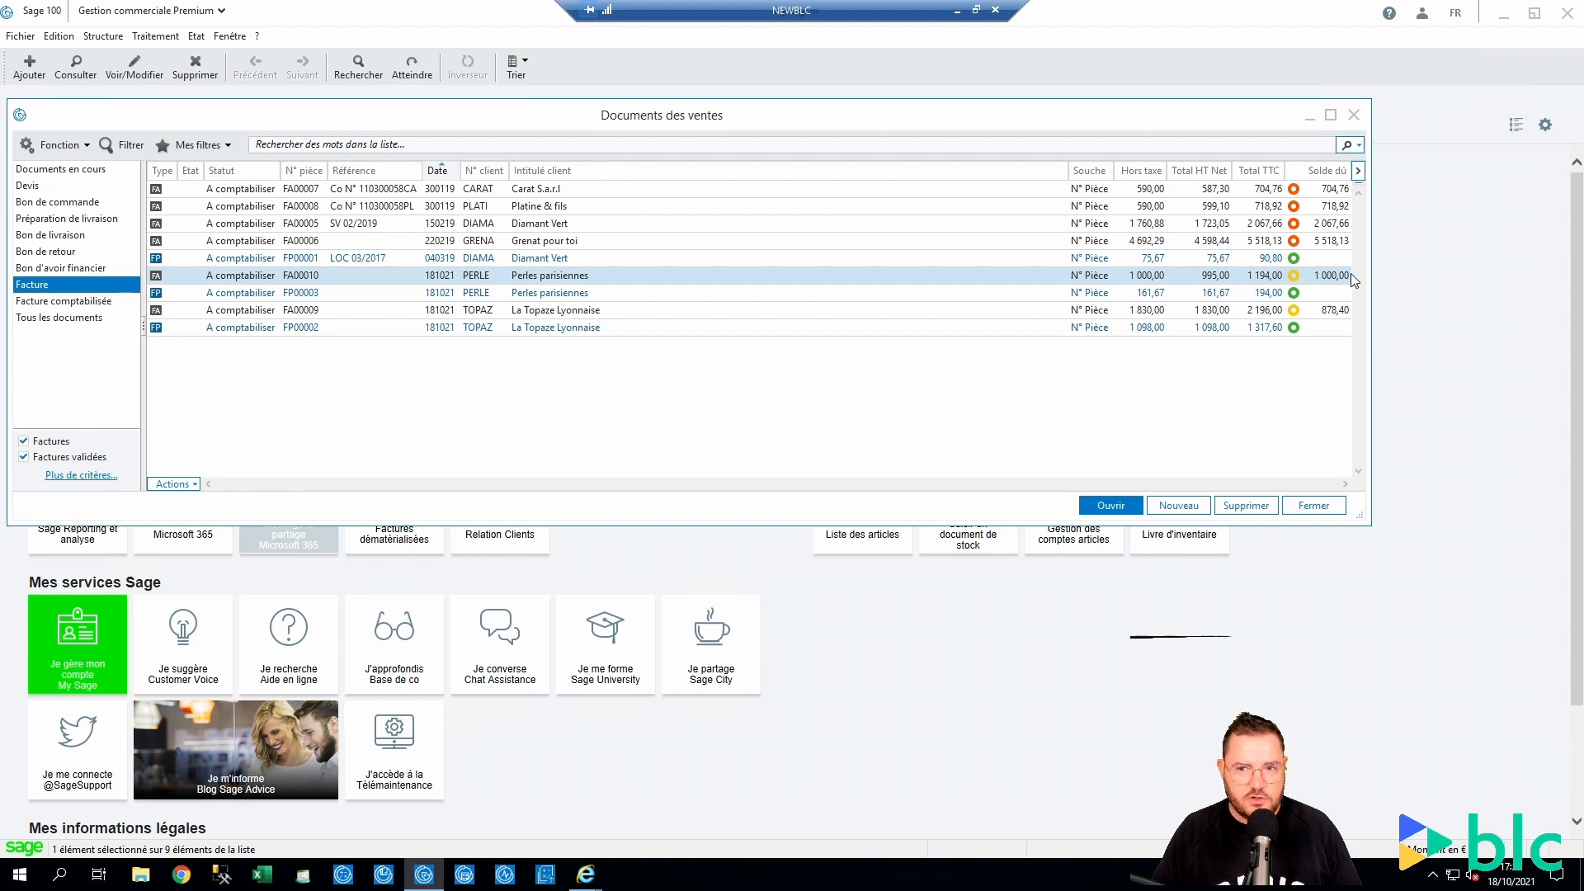
left_click(316, 293)
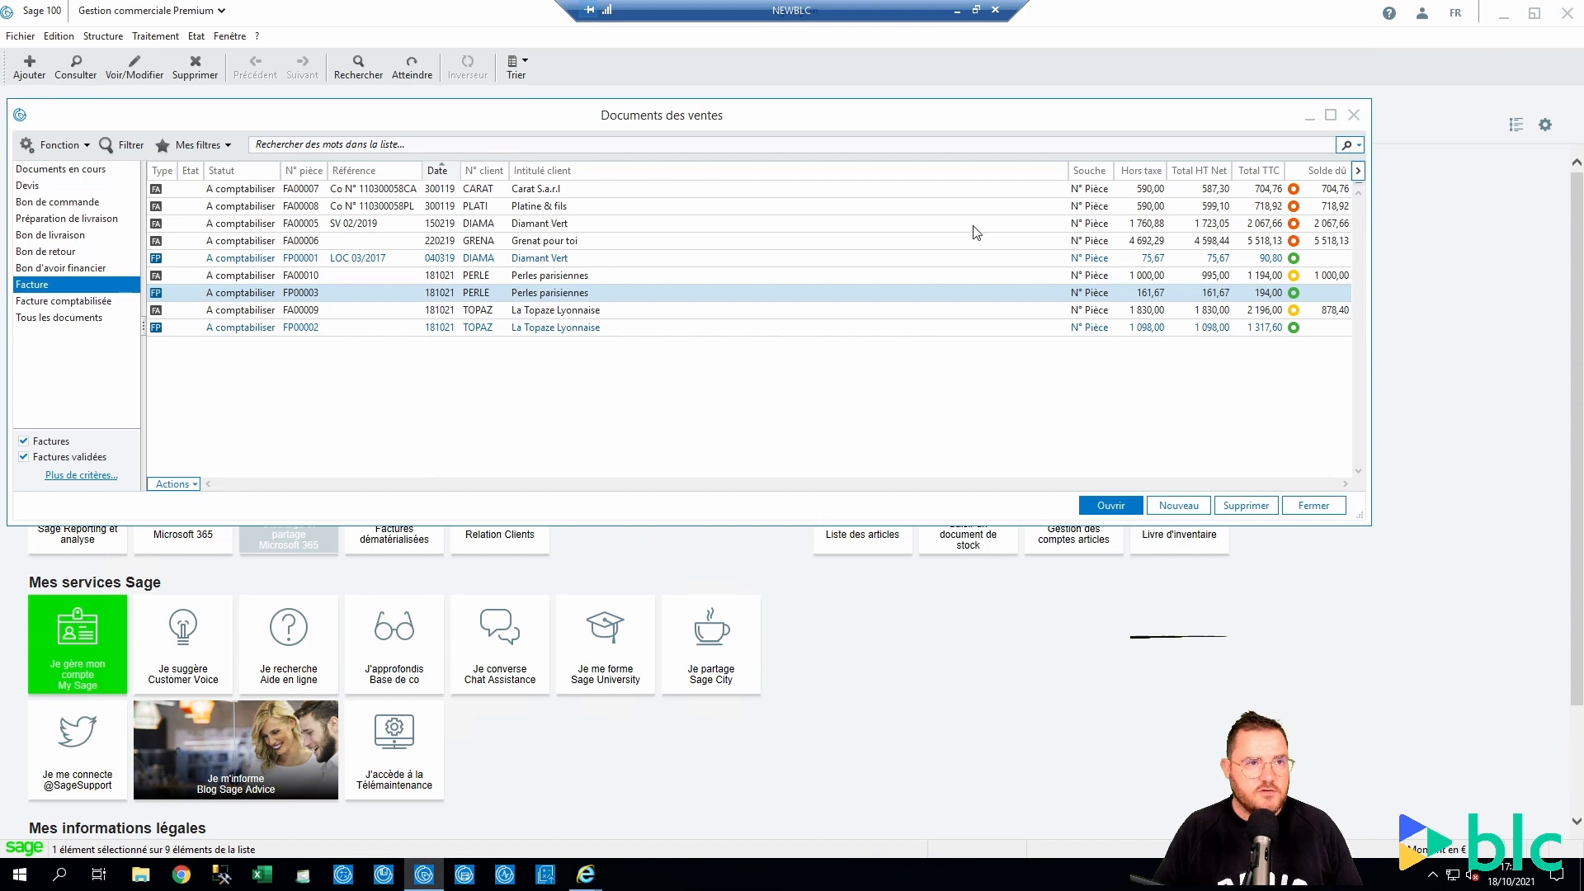
Preview the accounting journal for Factures des ventes including non-validated invoices, examine the Perles parisiennes entries, and close the preview.
left_click(196, 36)
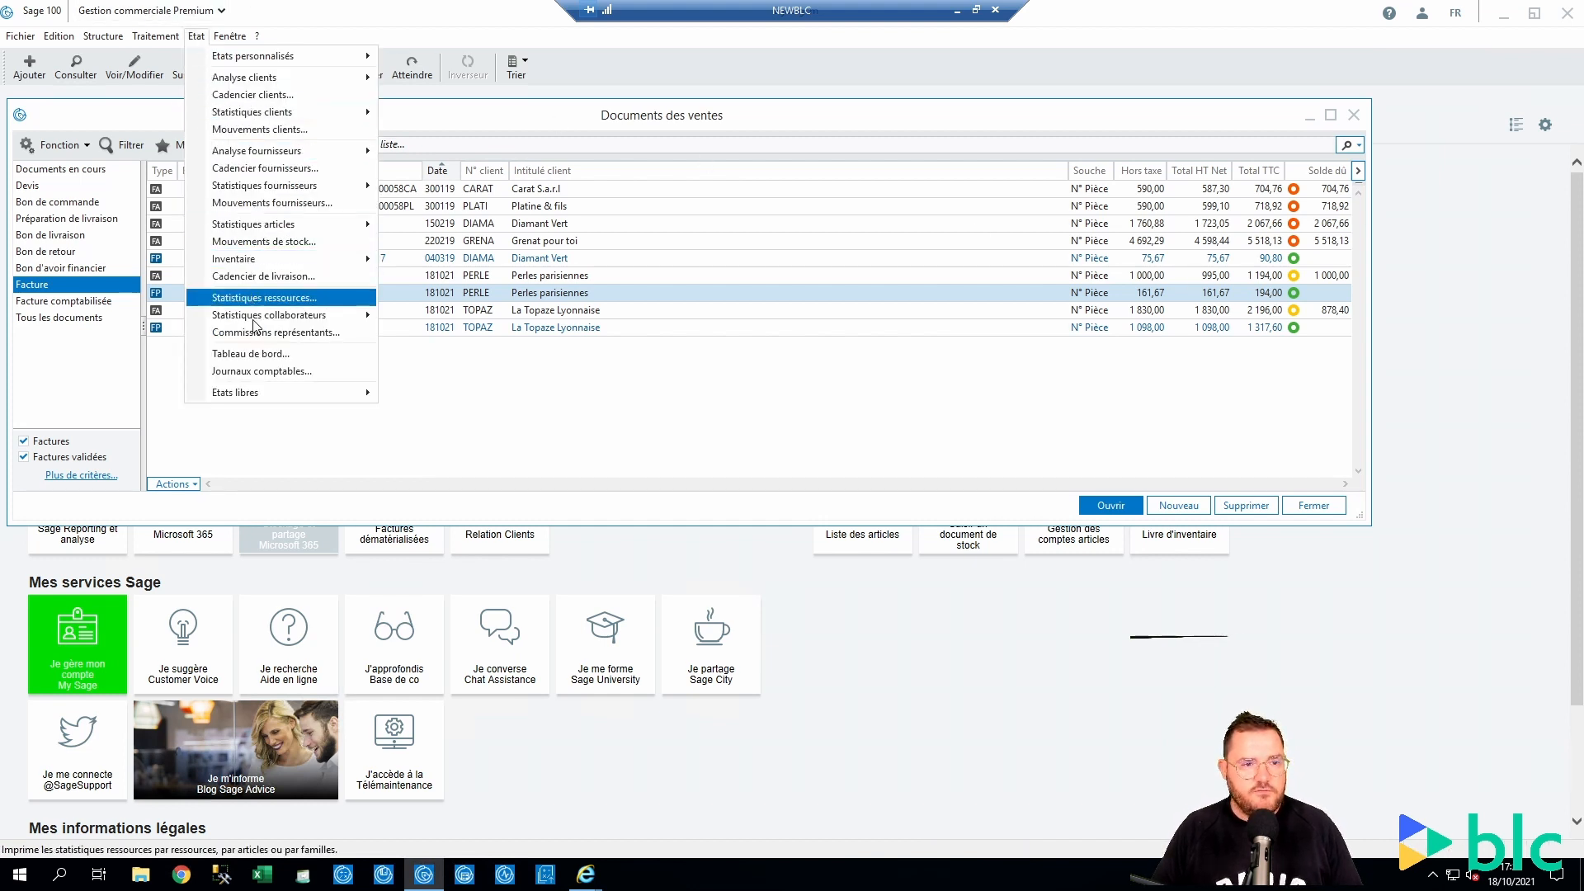
left_click(252, 371)
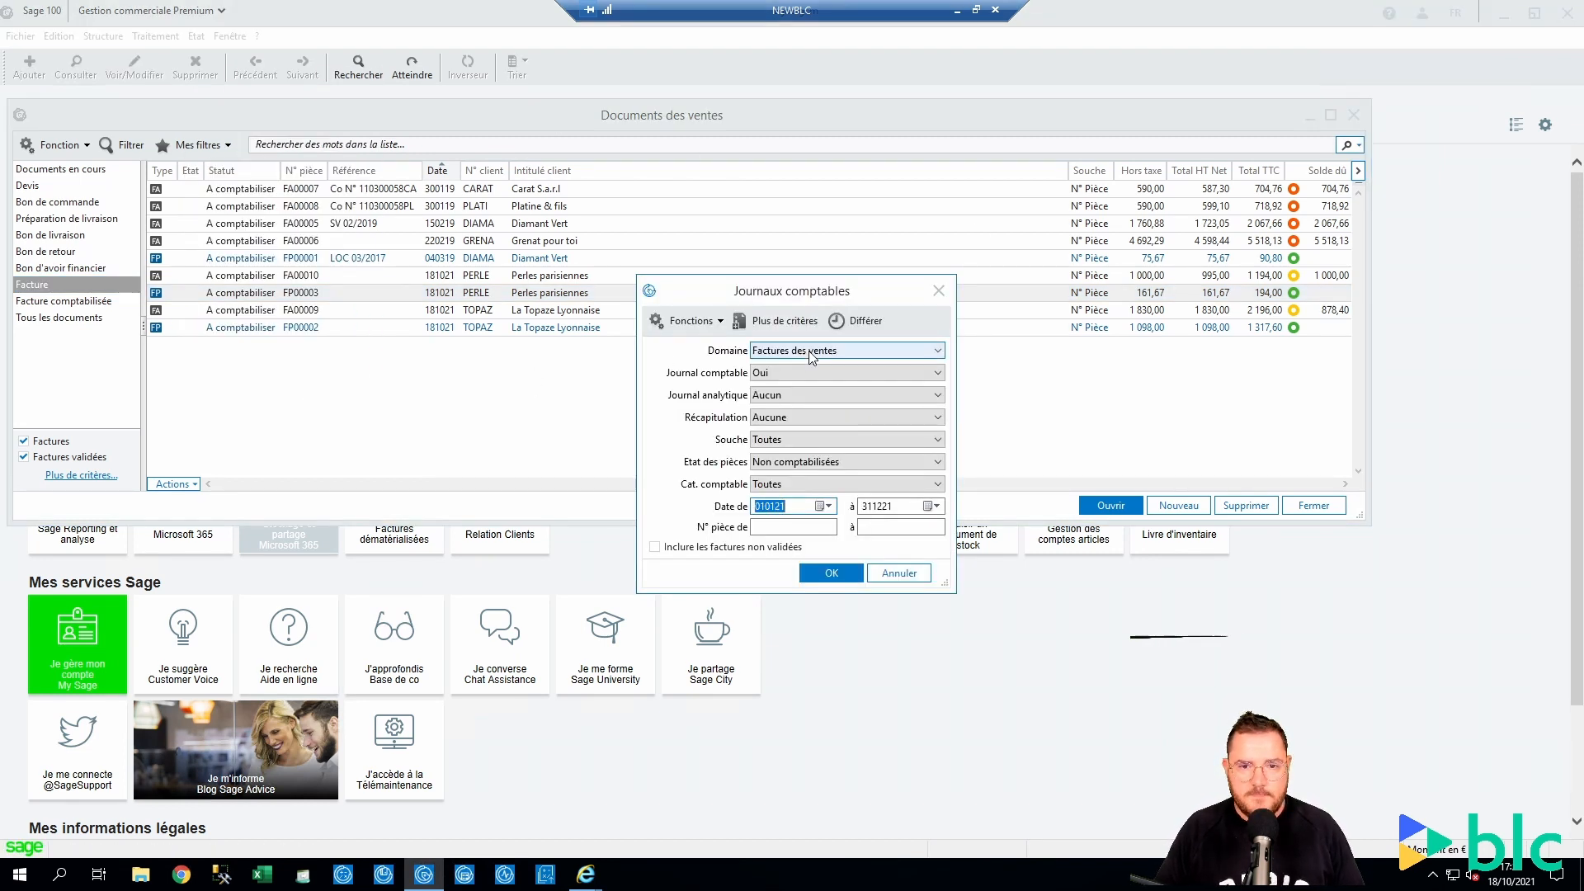
left_click(701, 547)
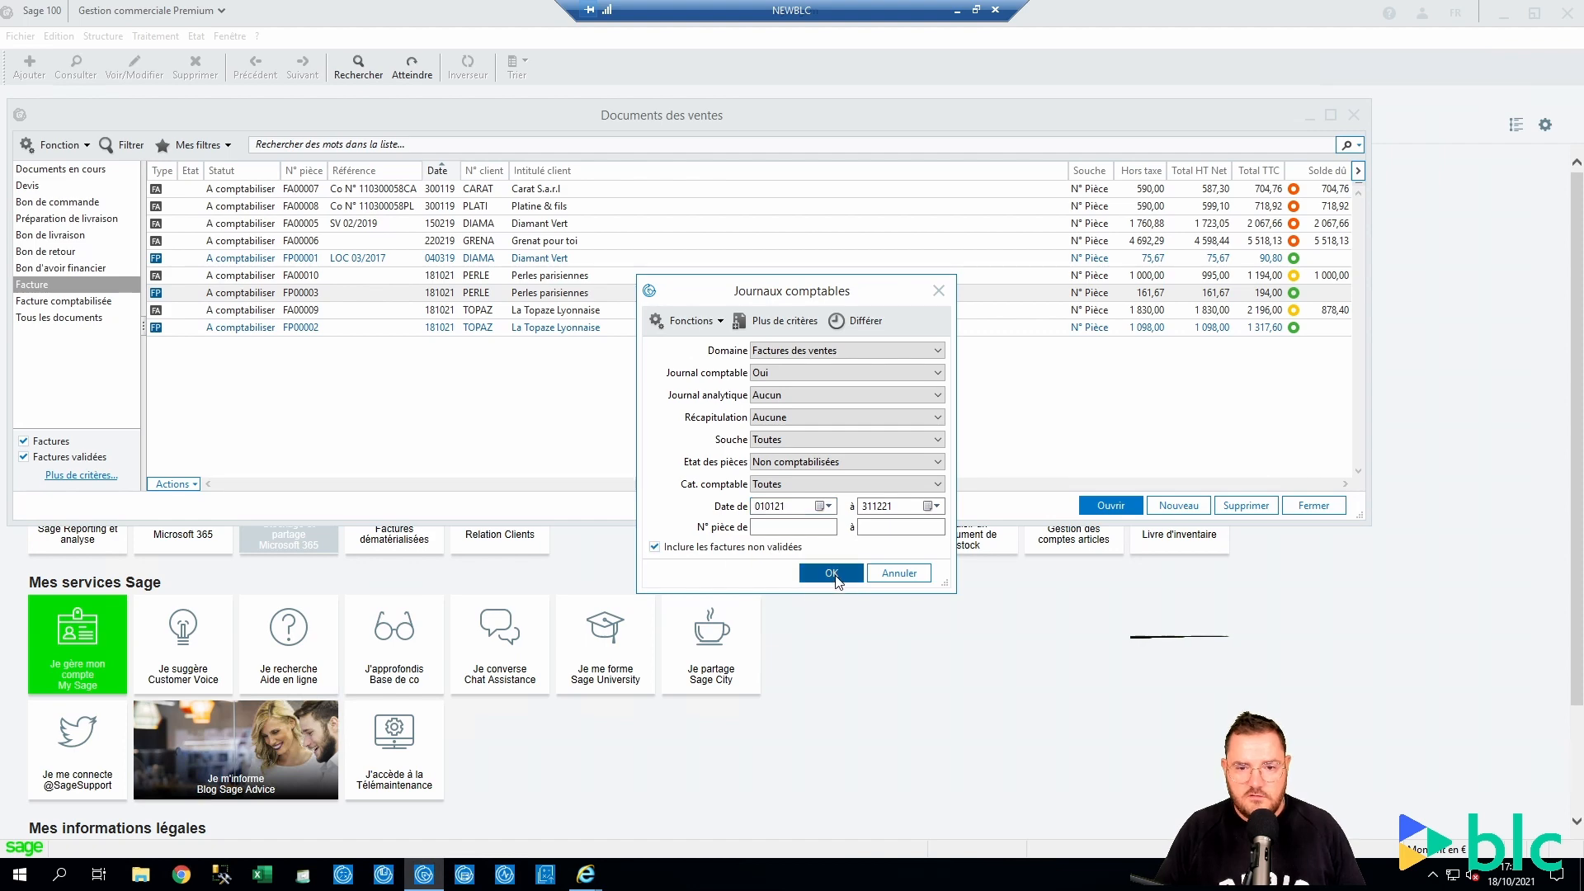
left_click(831, 572)
left_click(767, 572)
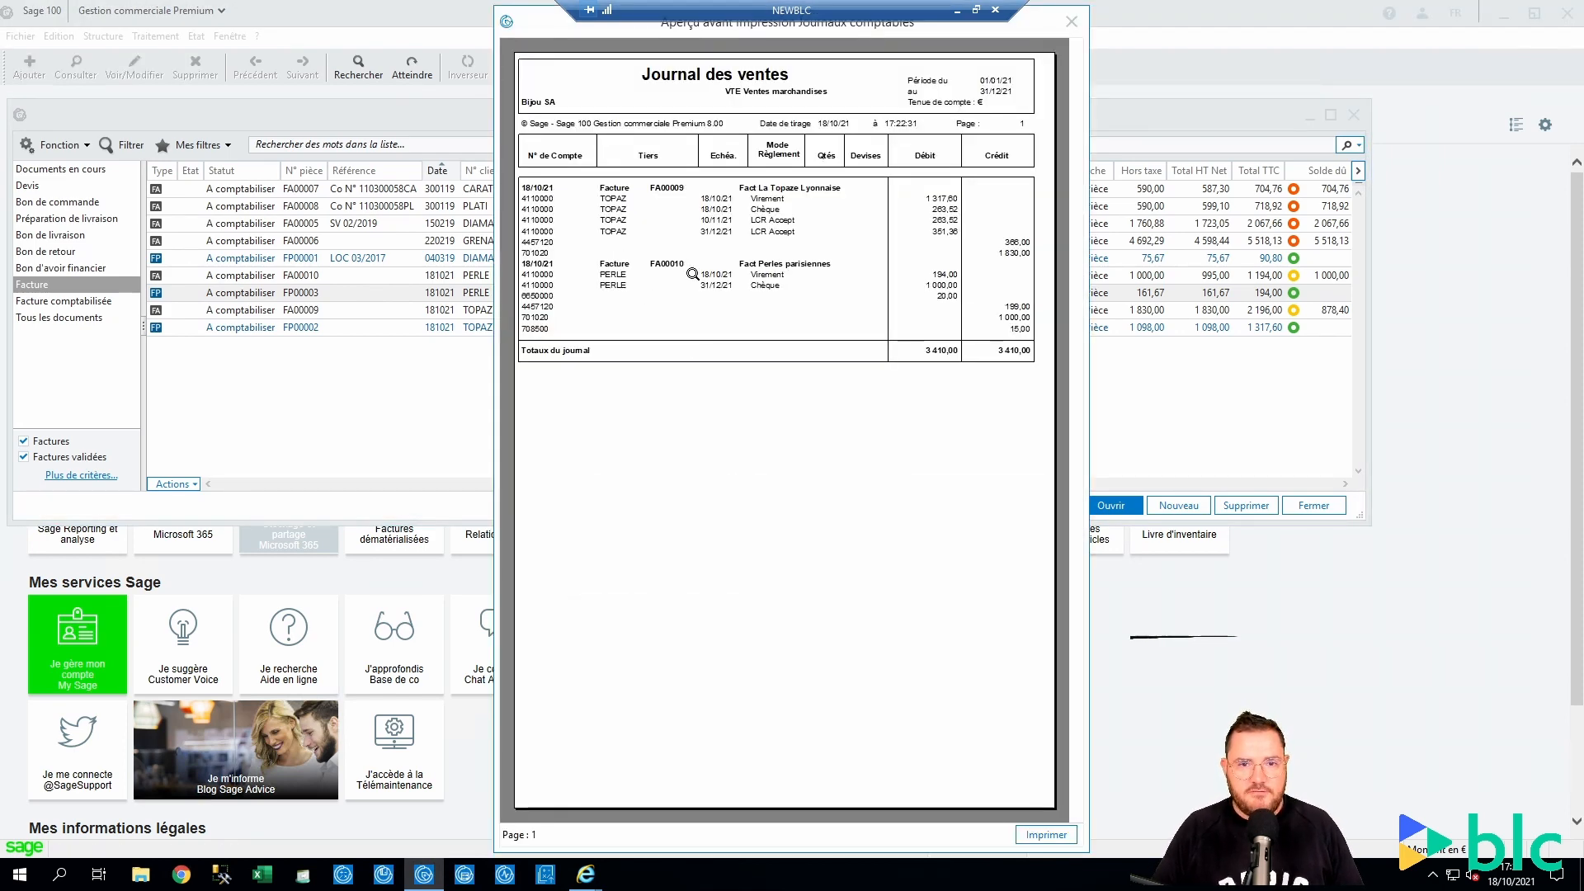
left_click(613, 263)
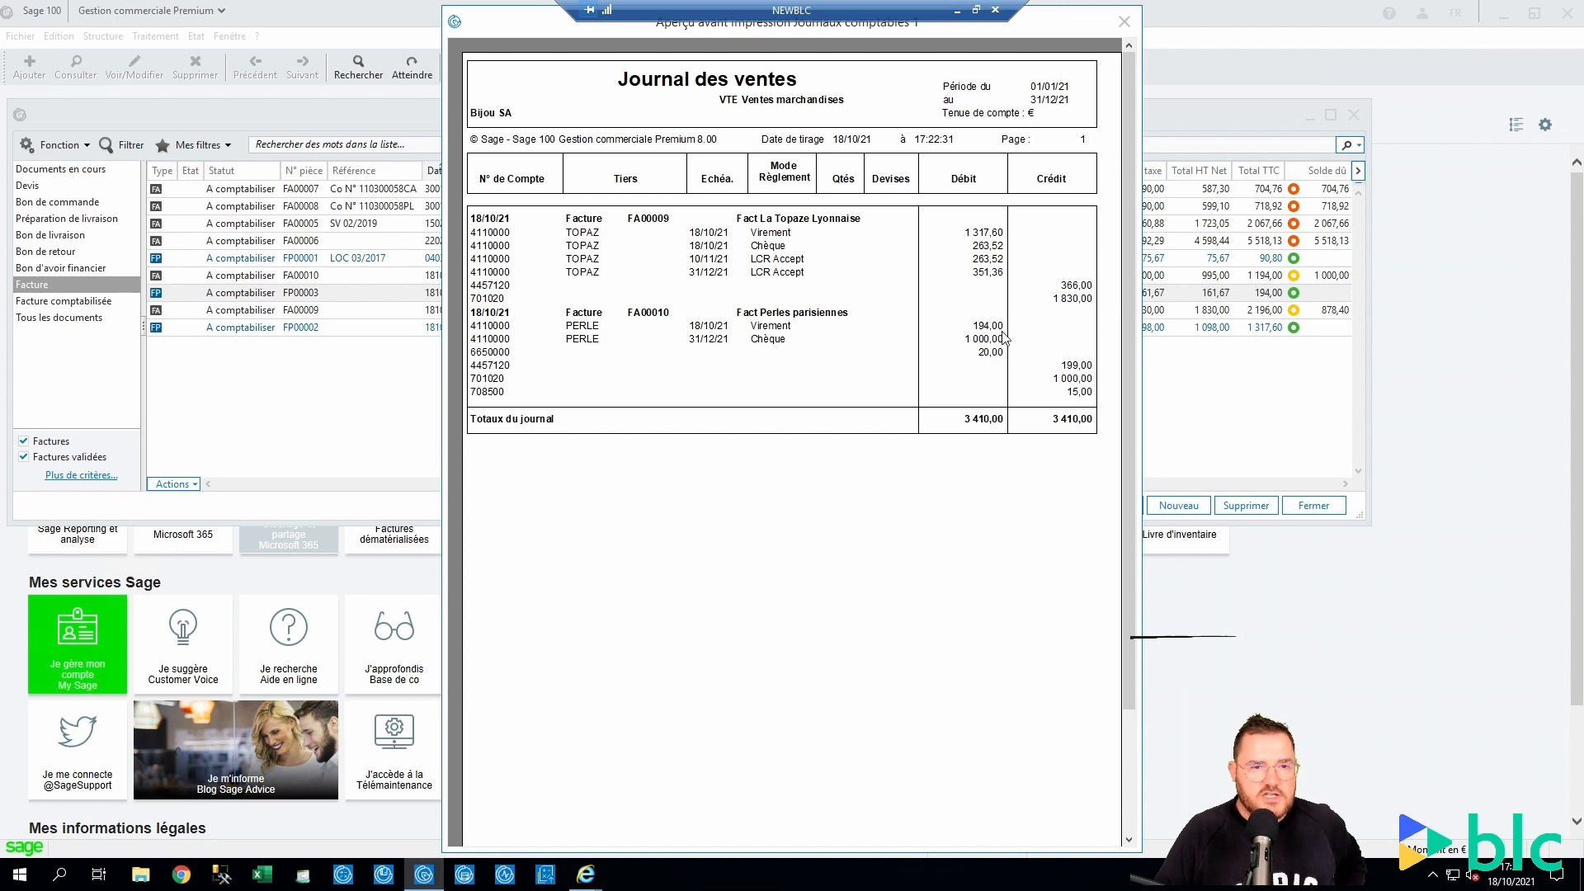
left_click(1125, 22)
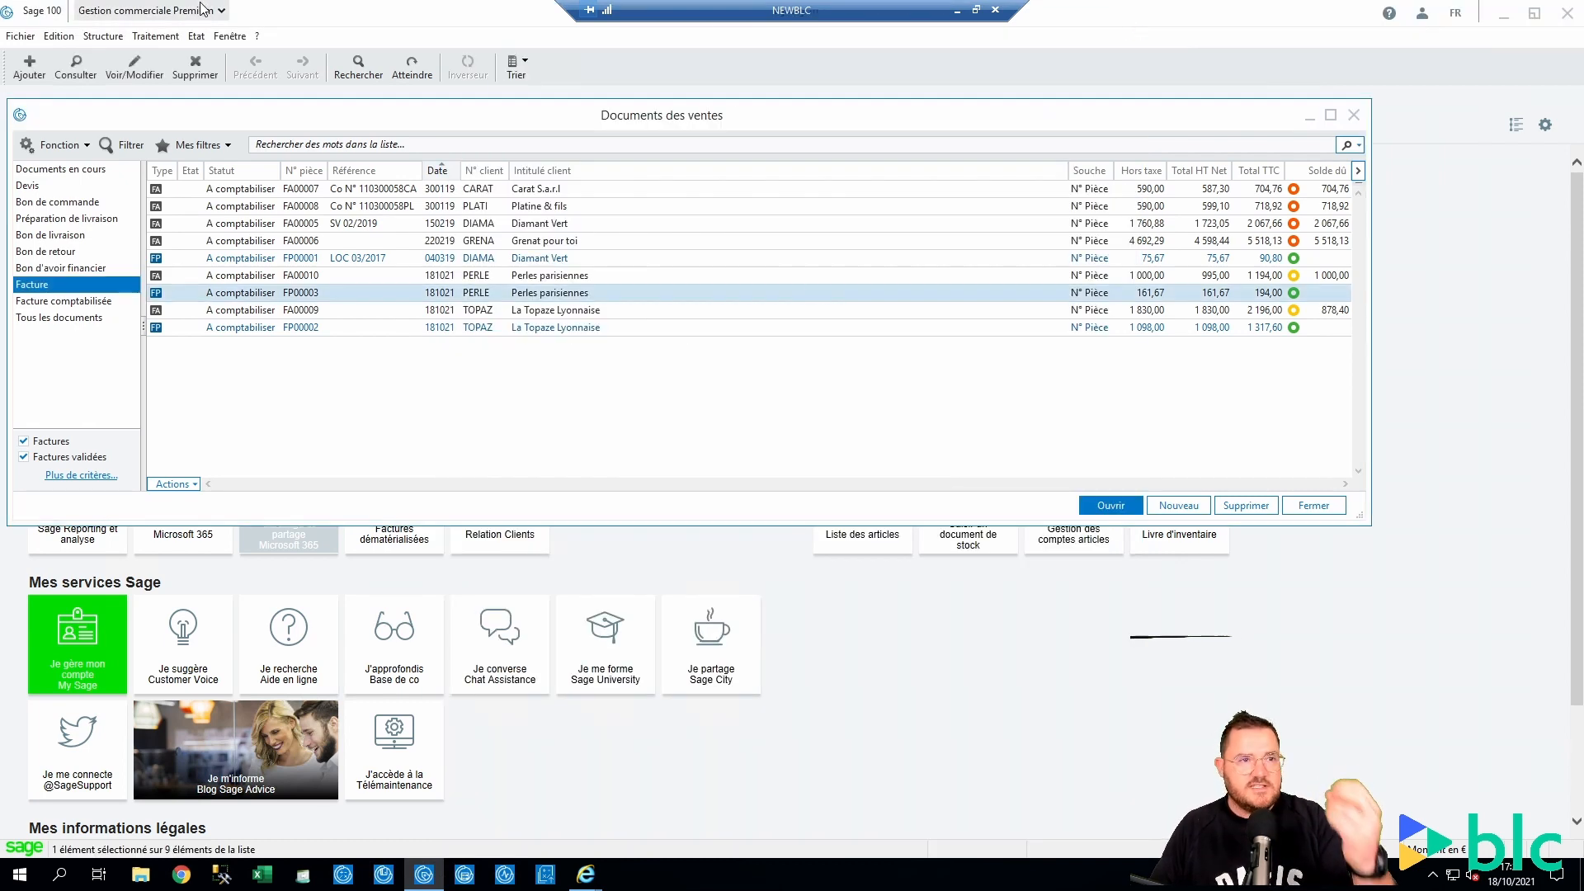
Preview the accounting journal for Règlements clients including non-validated invoices, examine the deposit payment entries, and close the preview.
left_click(196, 36)
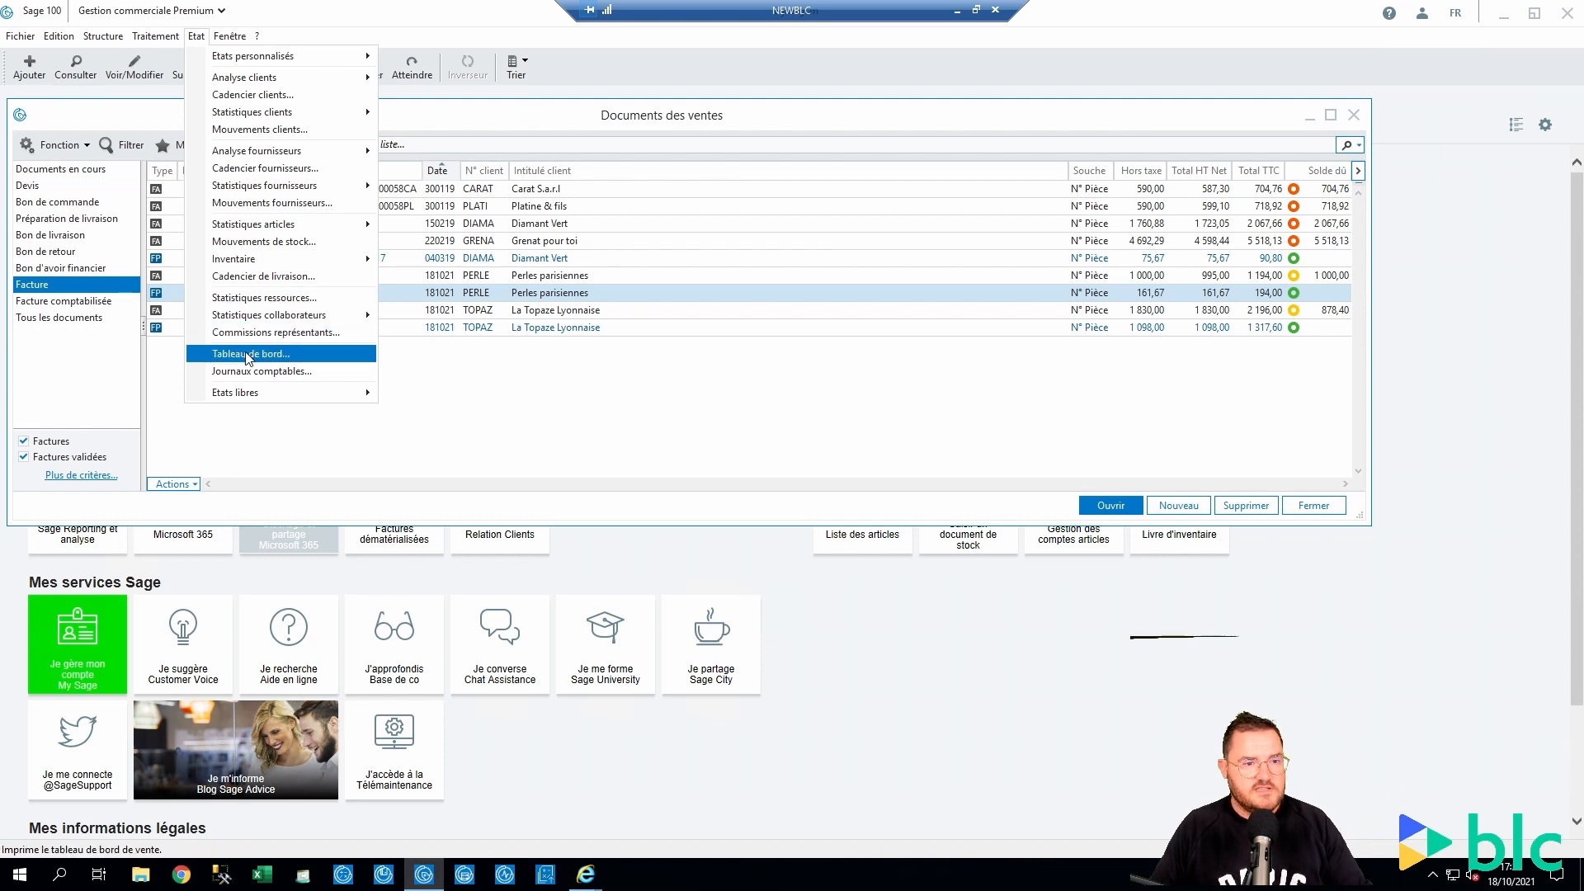
left_click(262, 370)
left_click(841, 350)
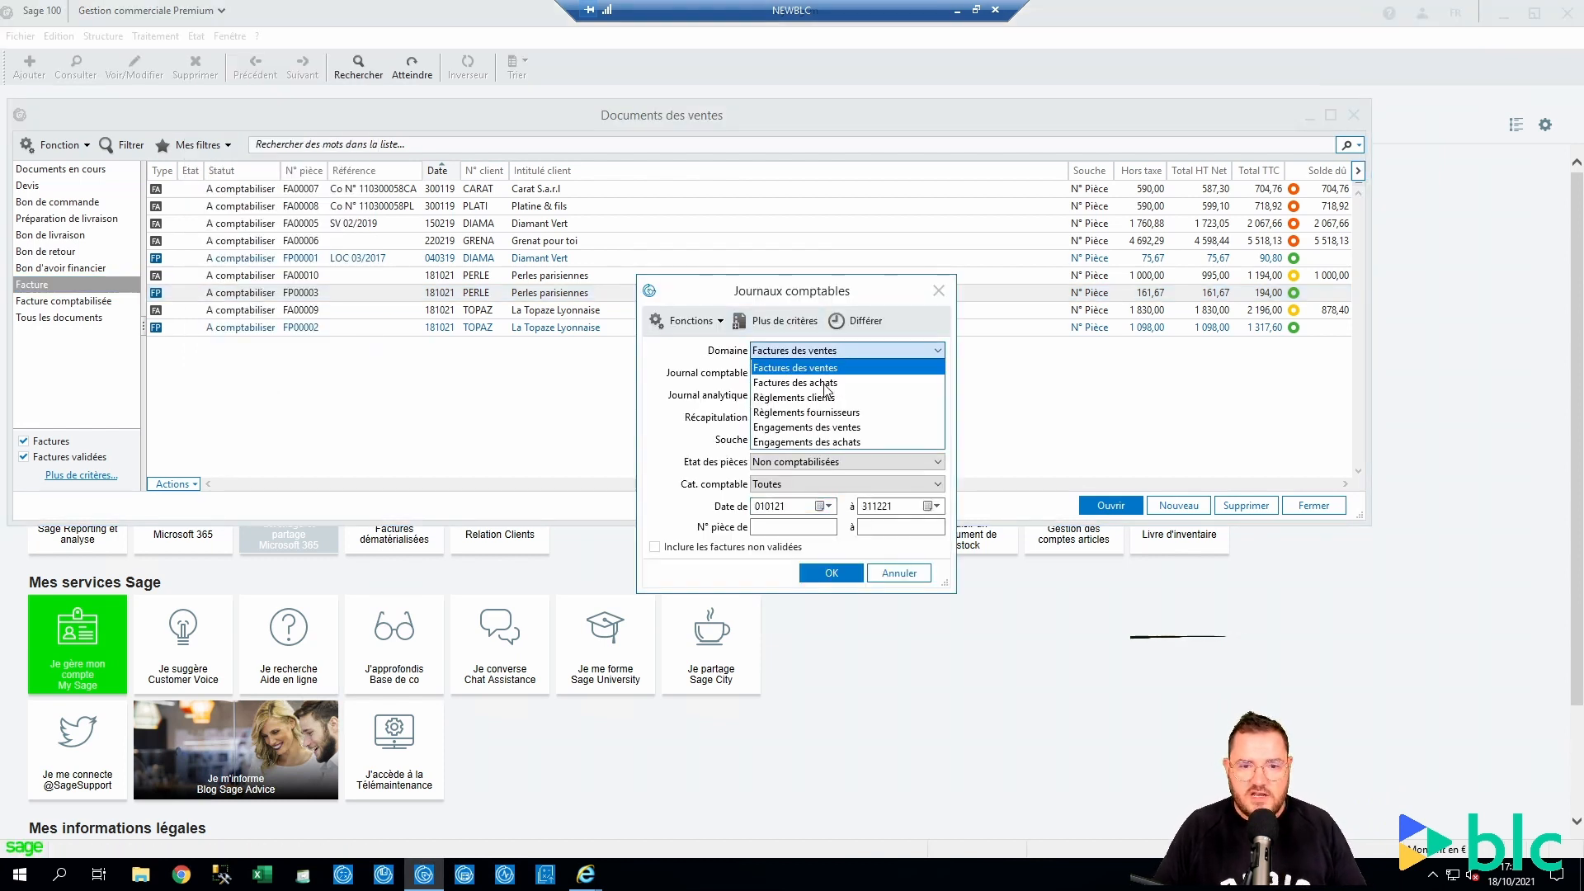
left_click(823, 397)
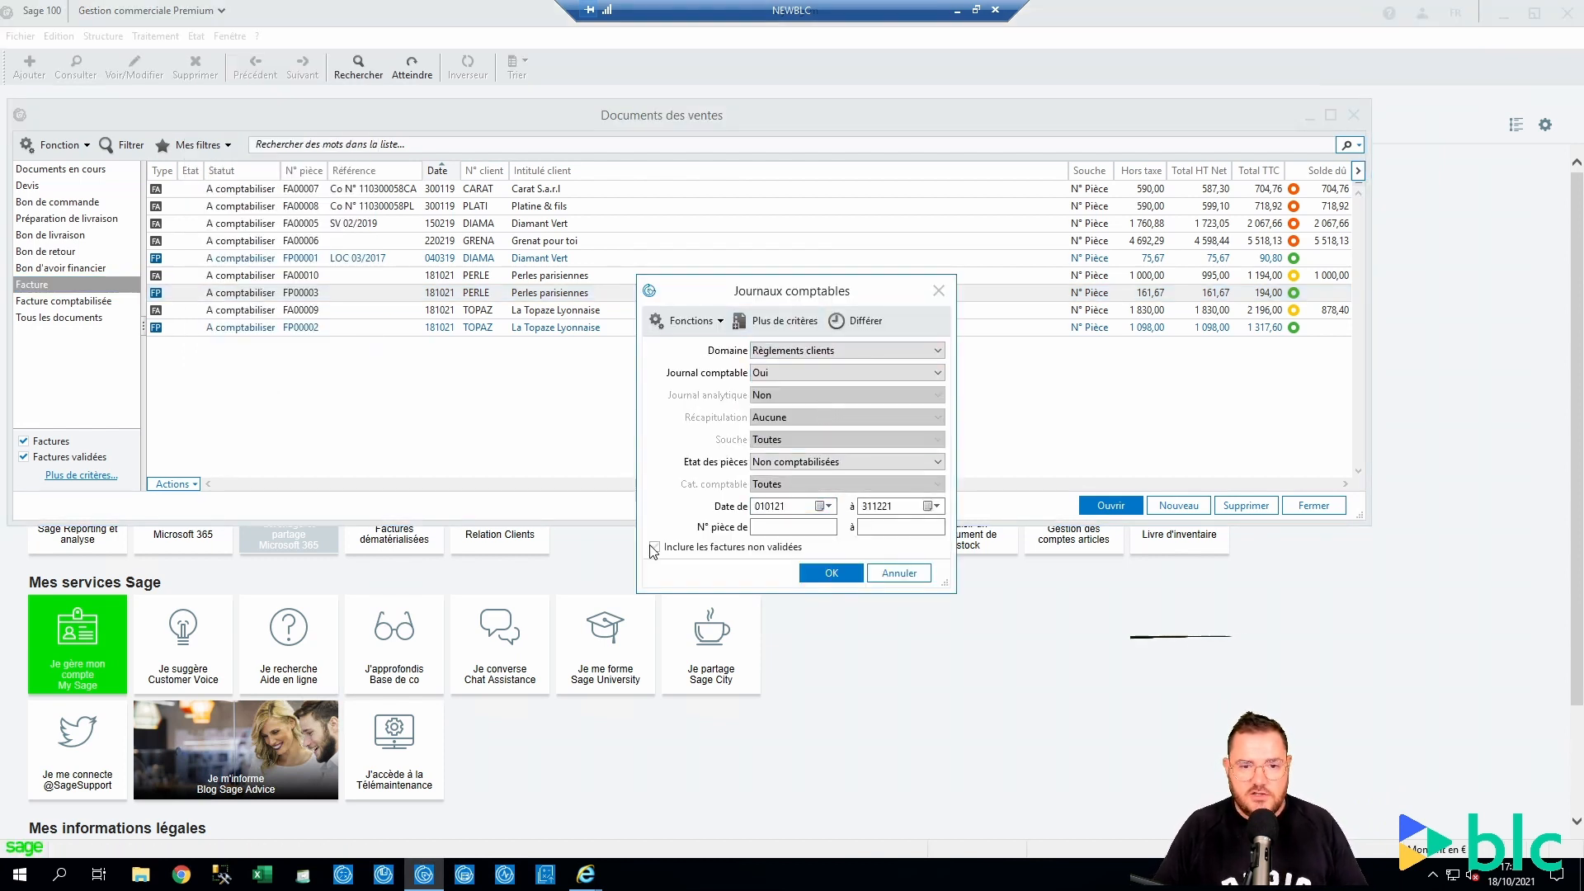
left_click(654, 547)
left_click(821, 575)
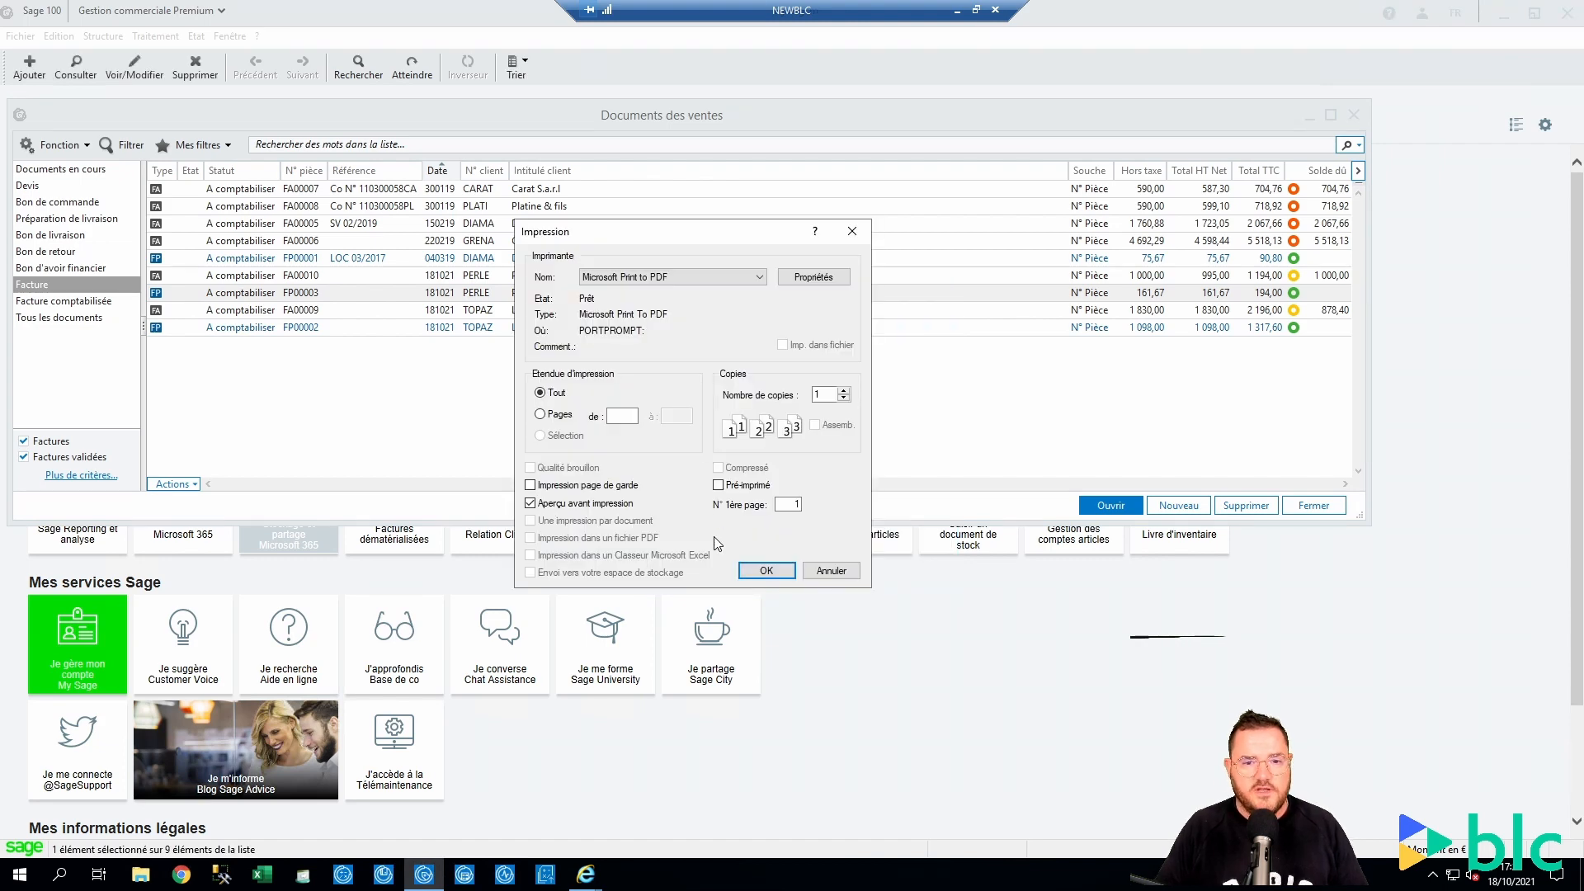
left_click(767, 569)
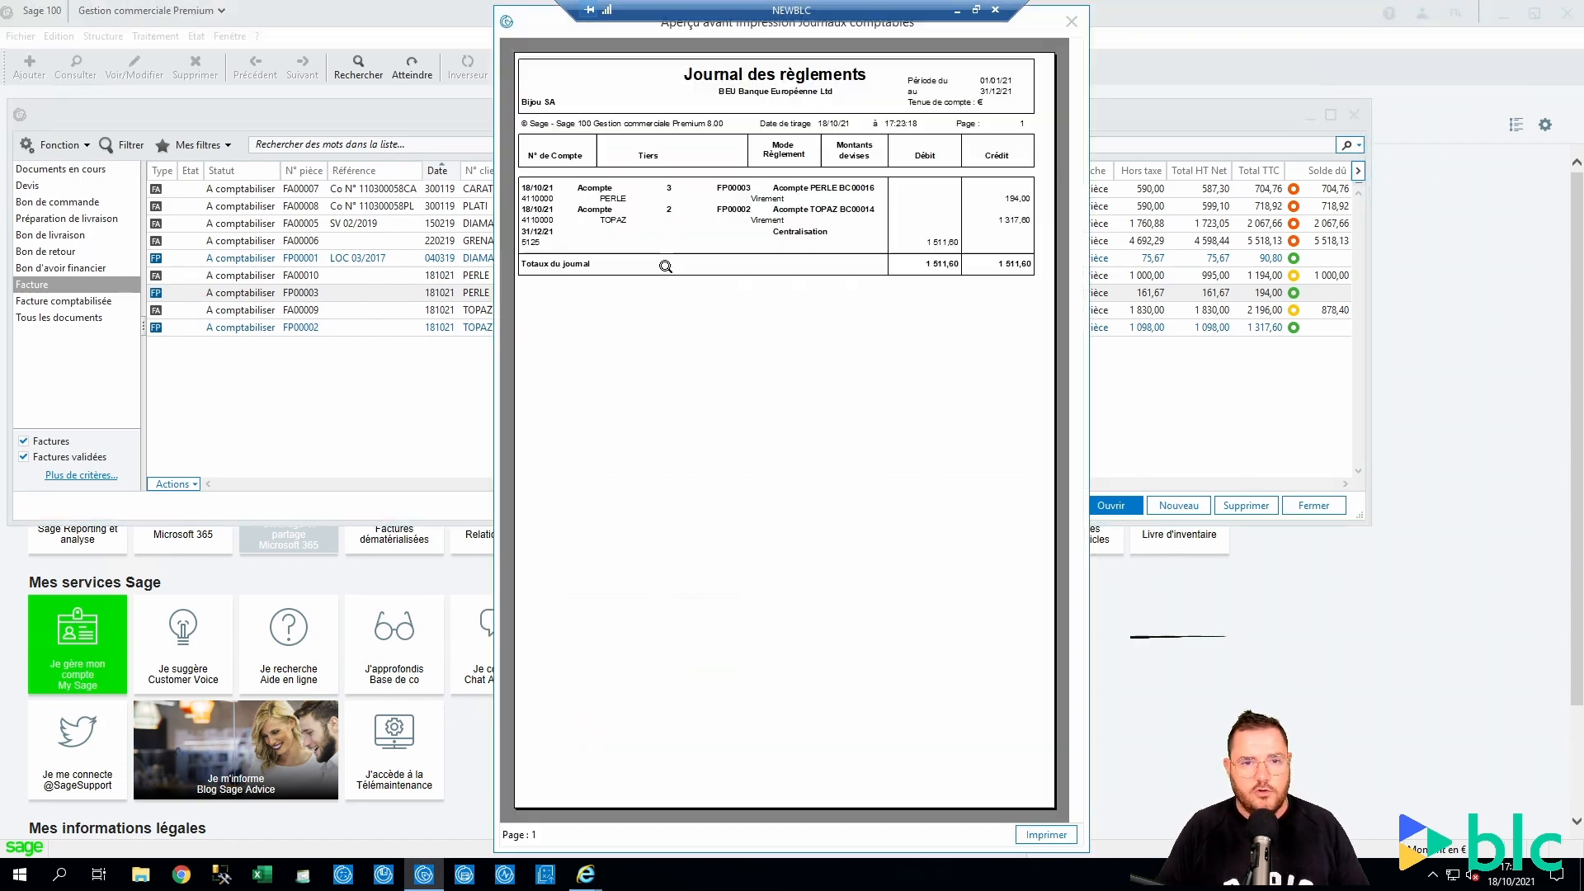
left_click(948, 214)
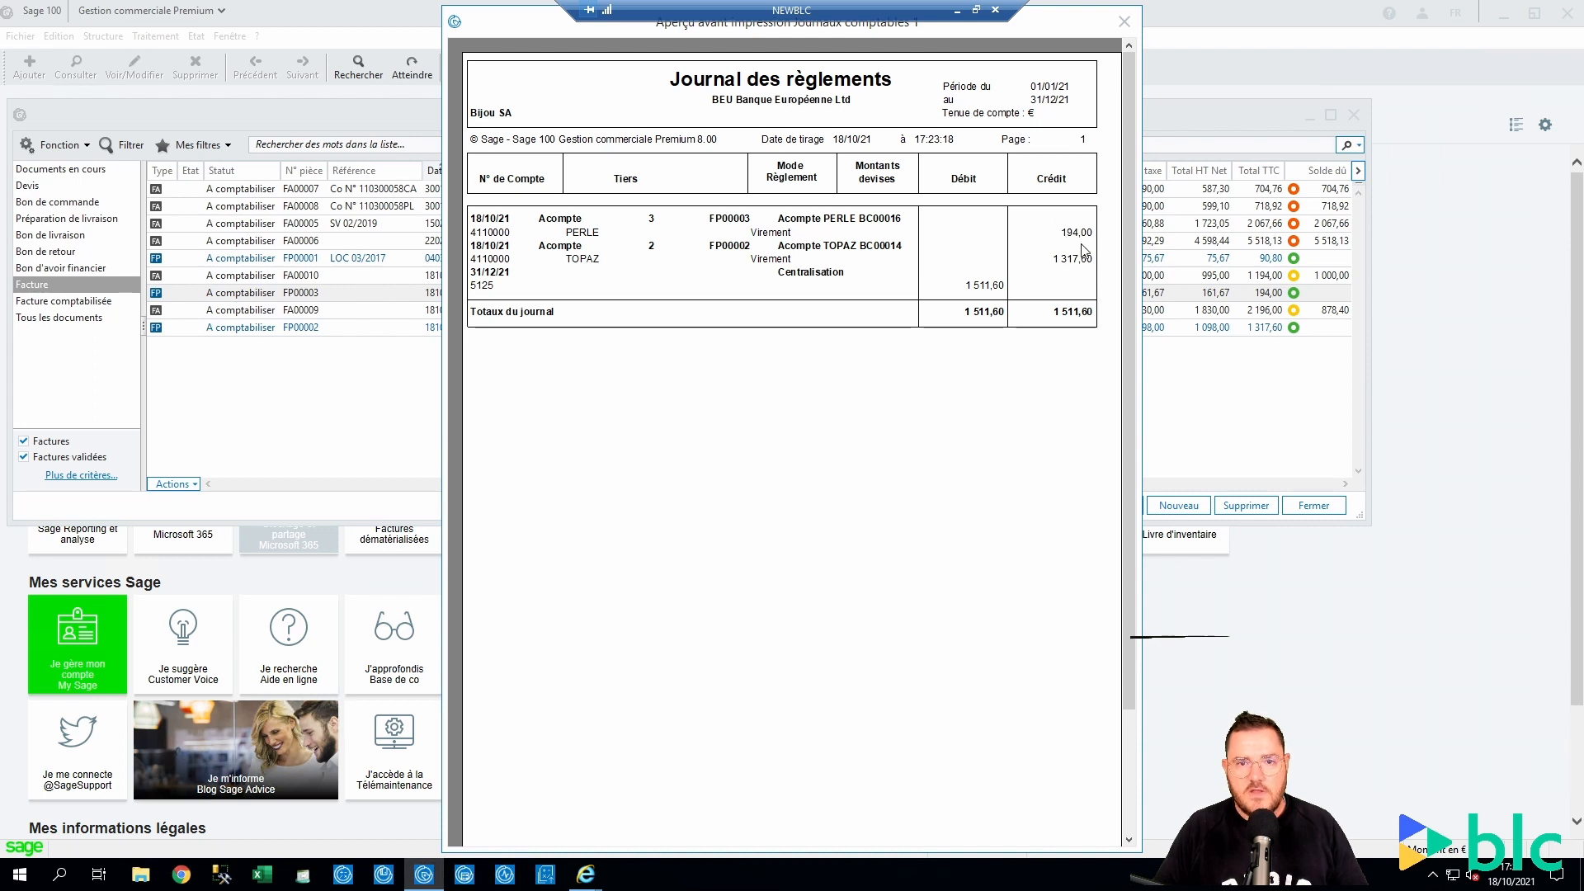
left_click(1124, 20)
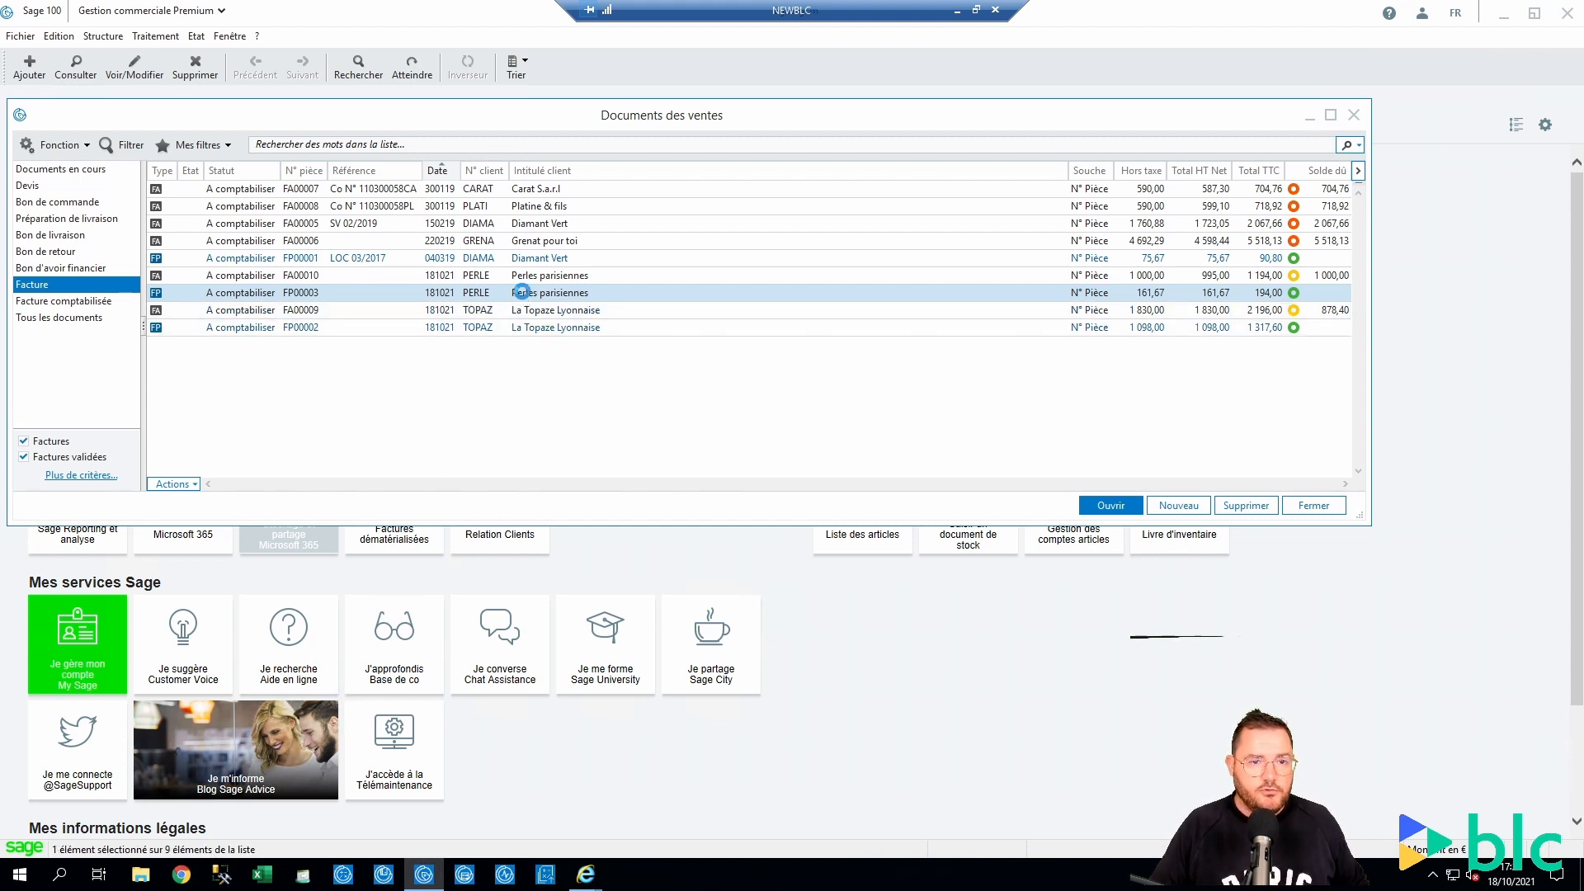
Open the Perles parisiennes deposit invoice, preview its provisional printout with the Facture client.bgc template, and close the preview.
double_click(522, 292)
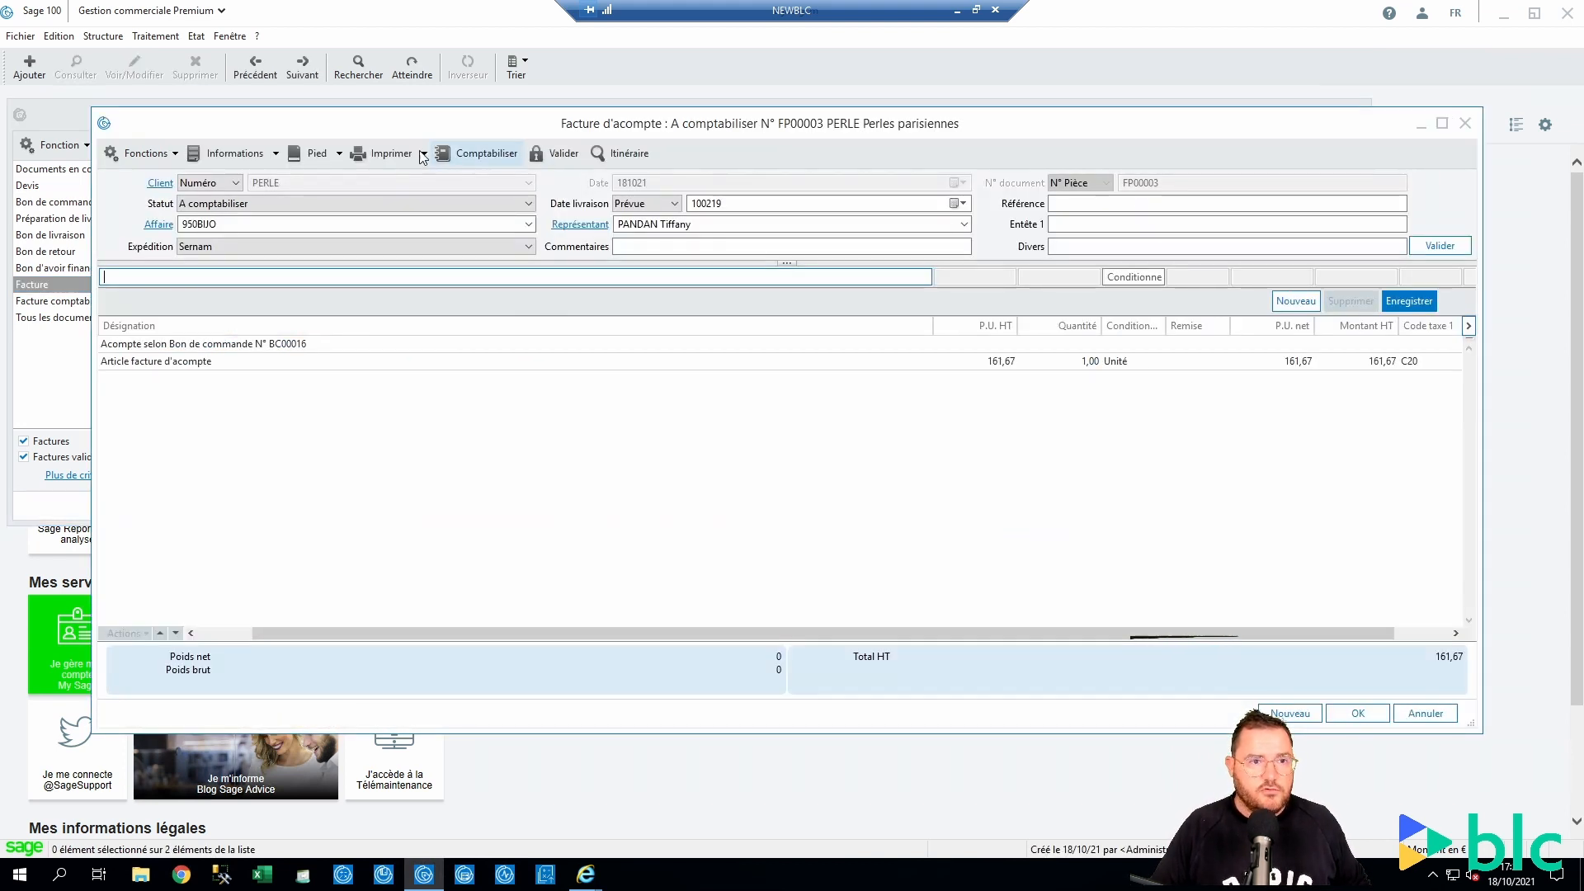
left_click(387, 153)
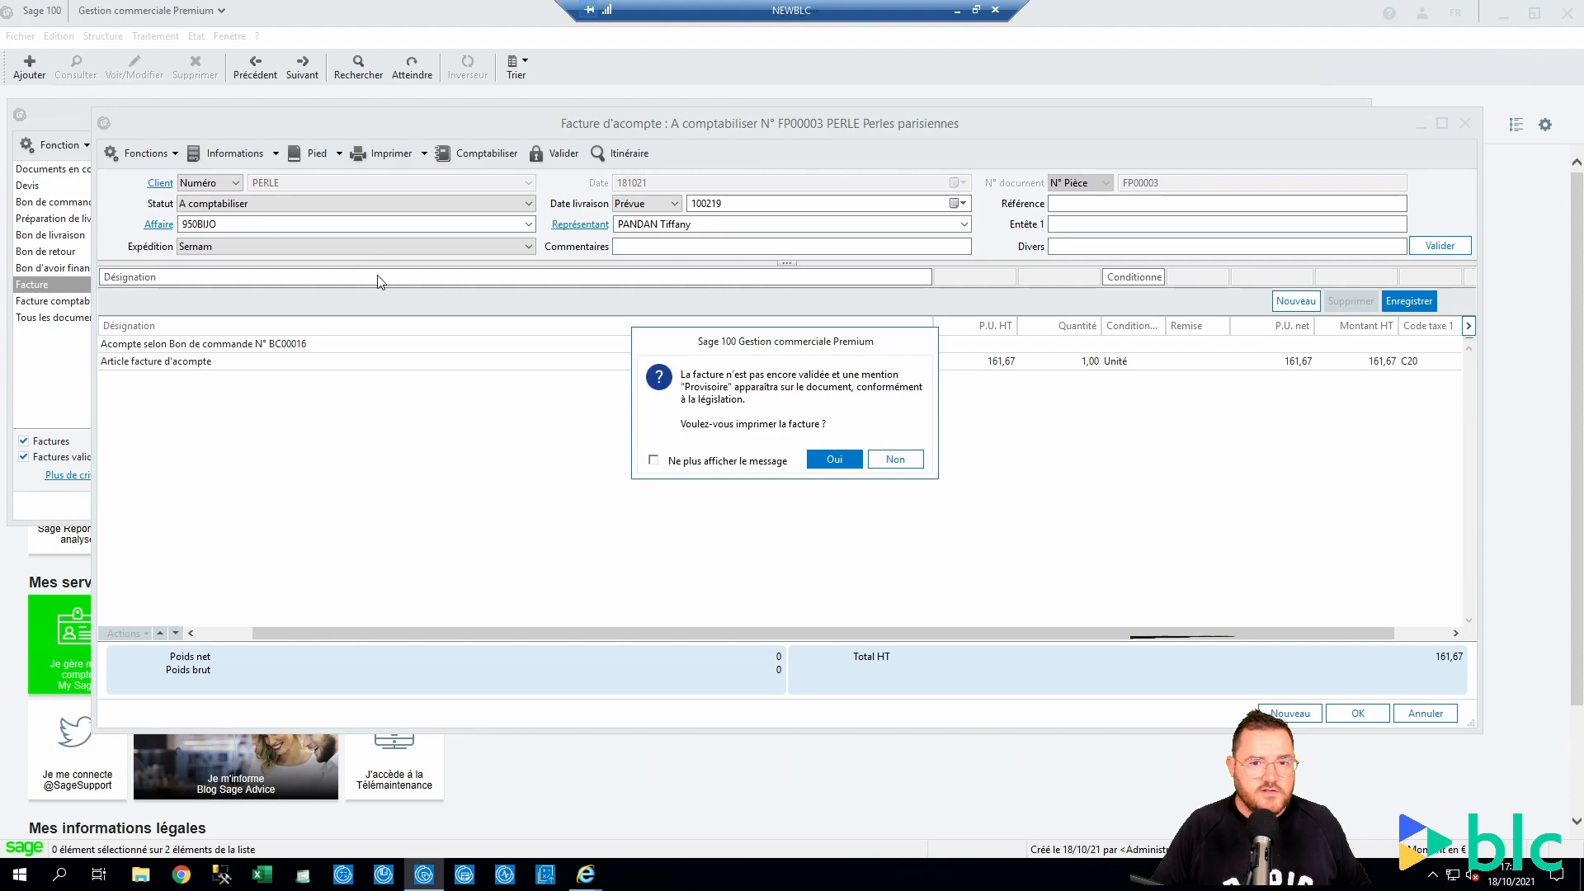
left_click(834, 459)
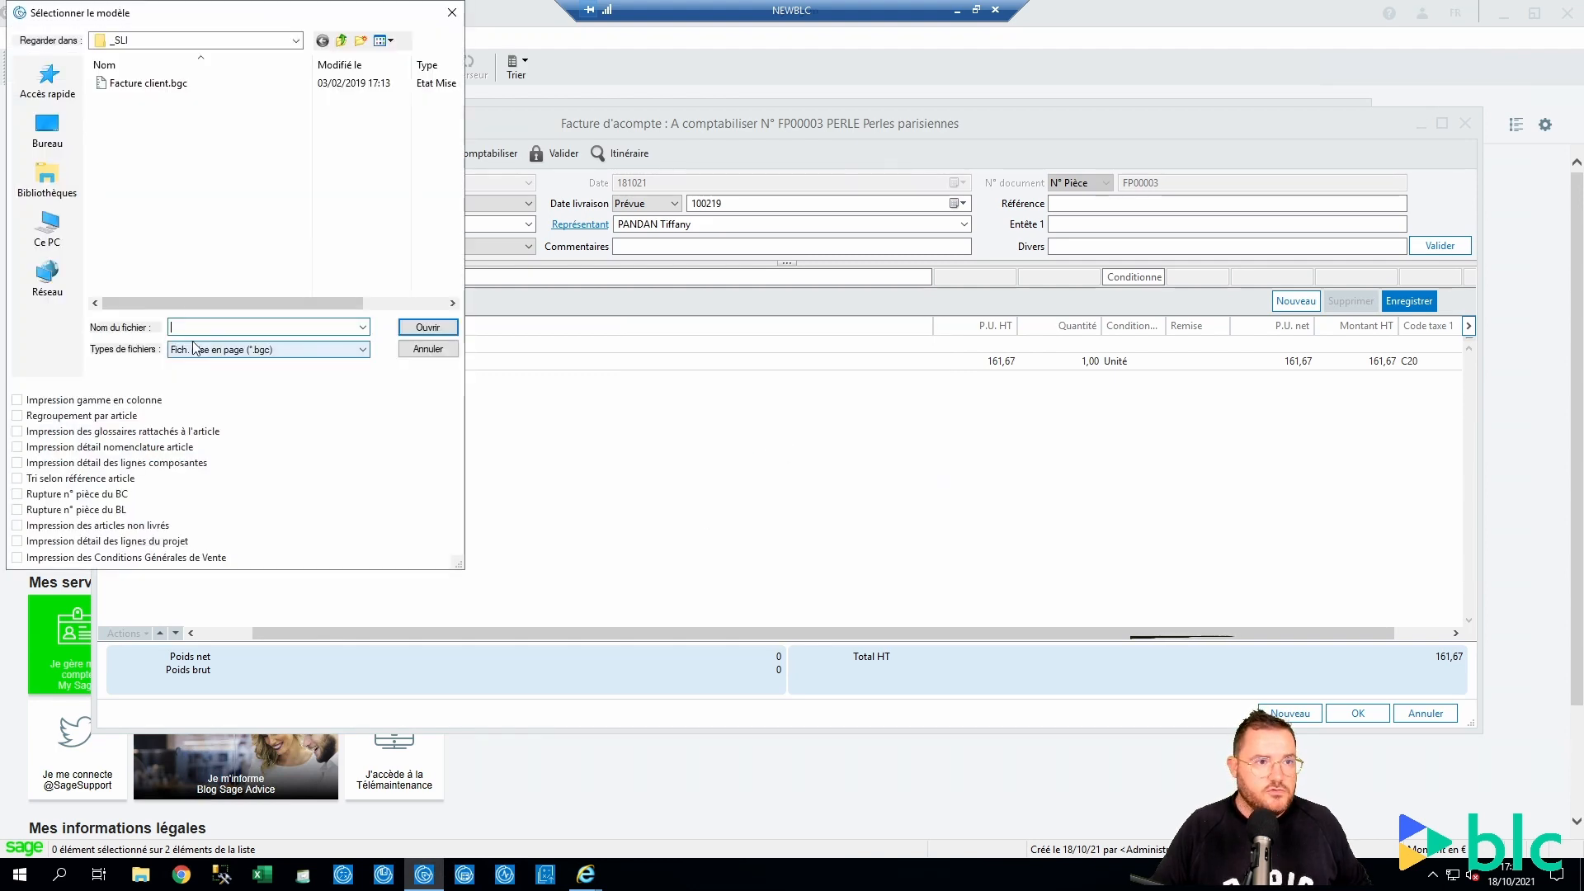
left_click(137, 85)
left_click(434, 328)
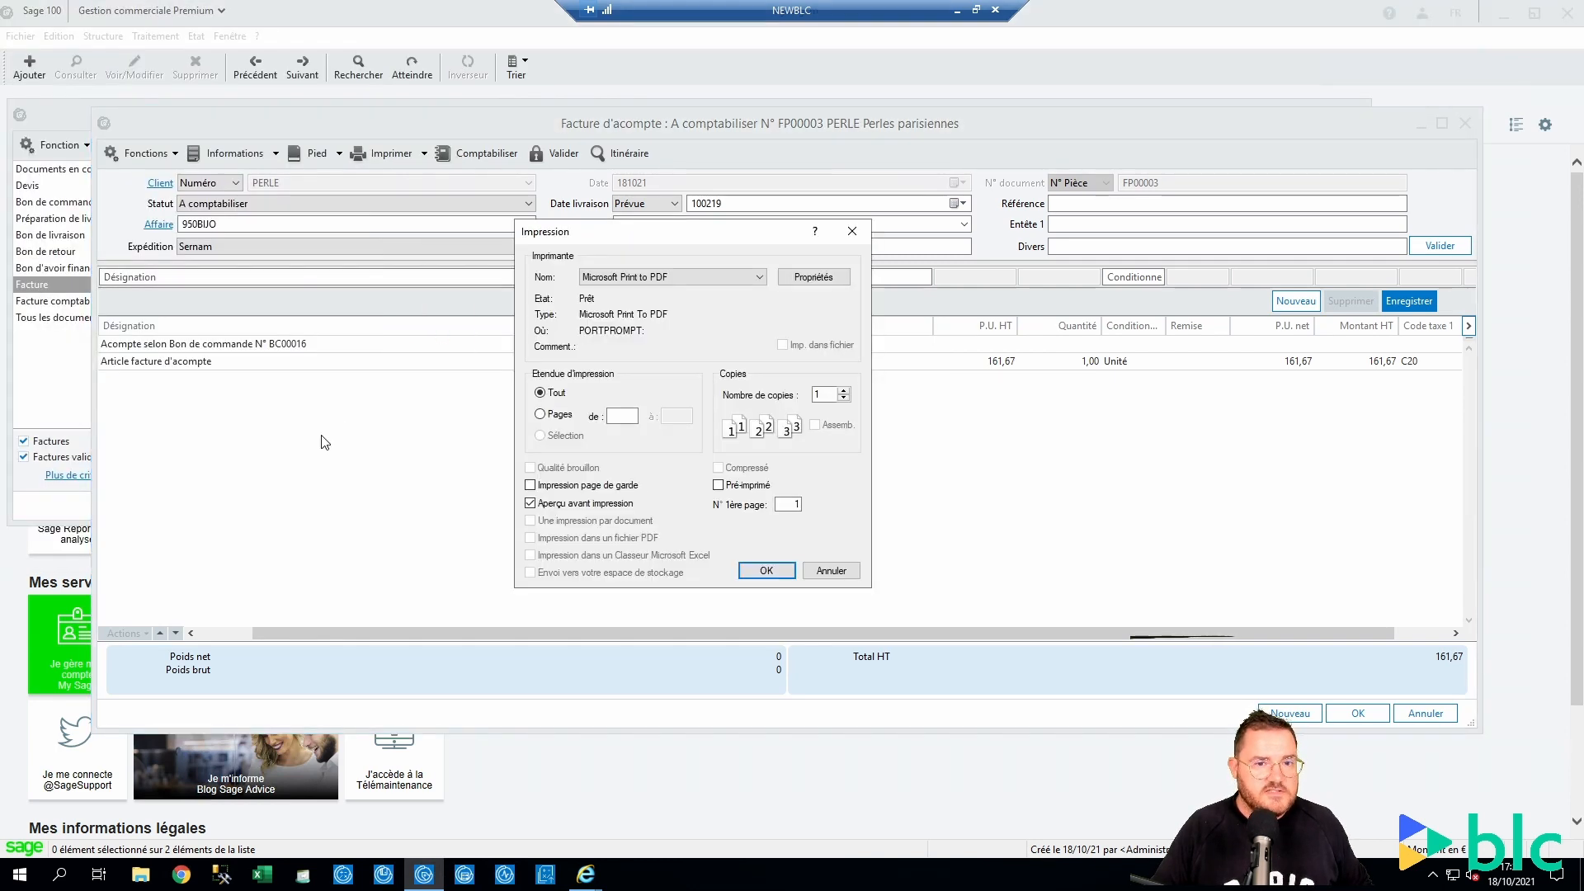
left_click(767, 571)
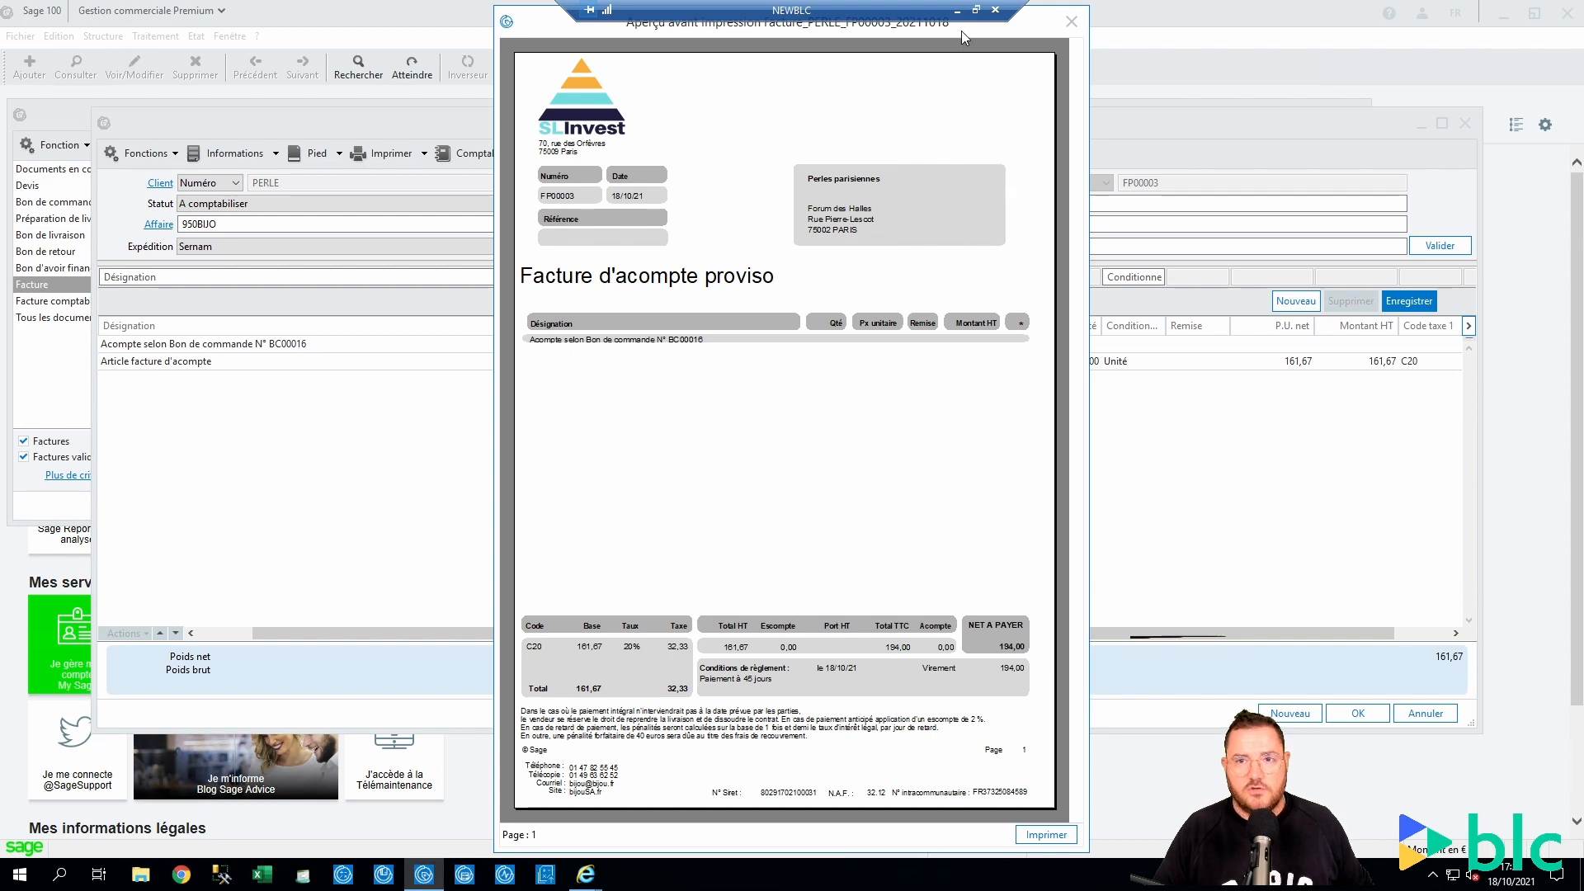
left_click(1071, 22)
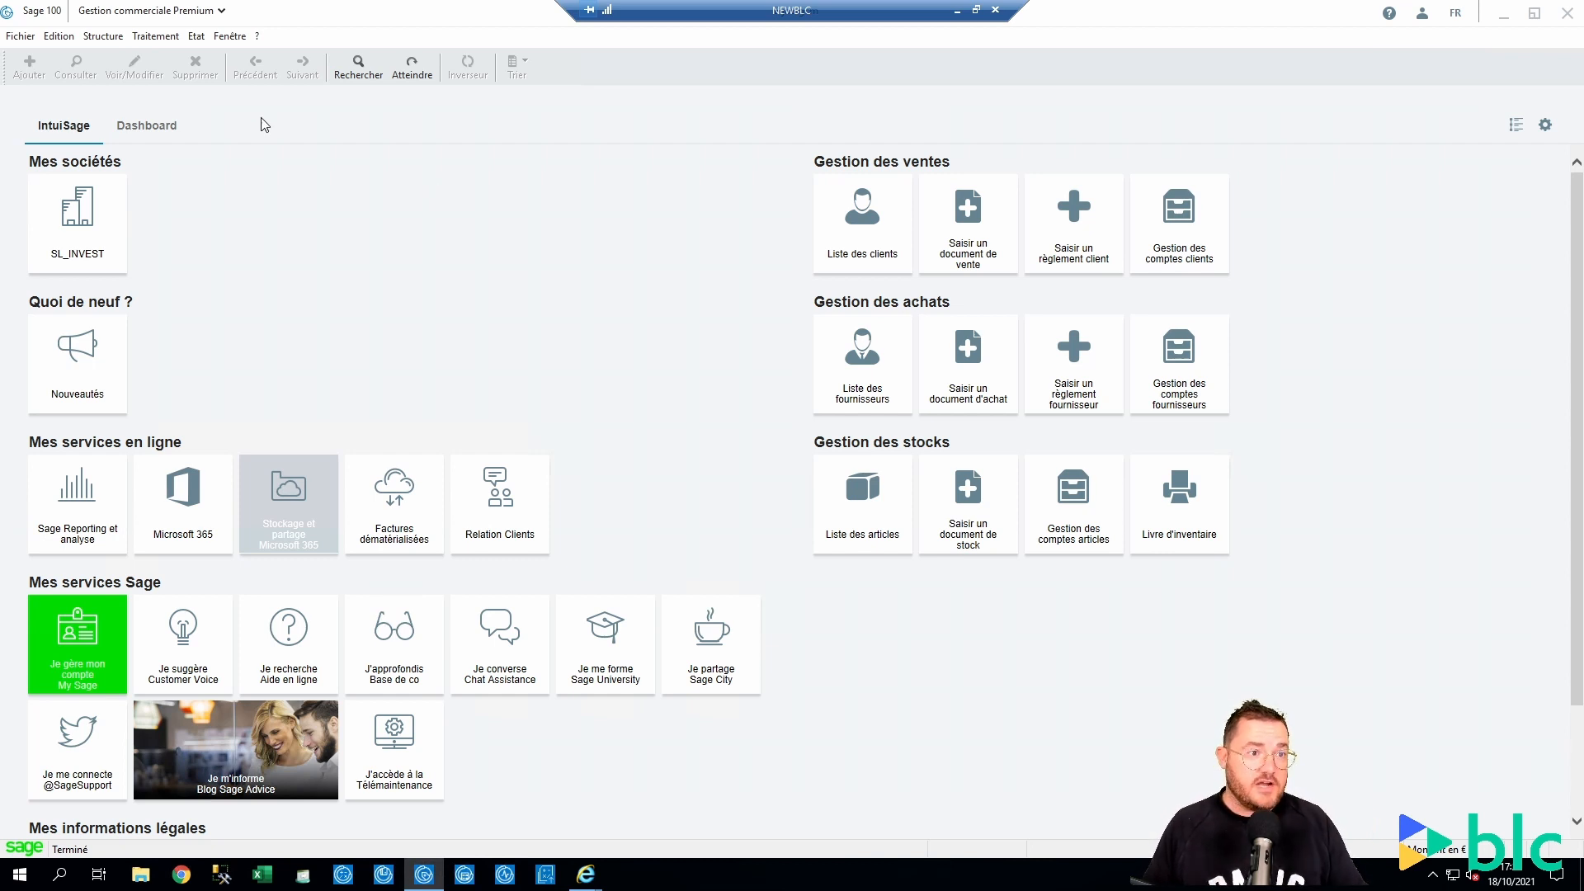
Look over the Sage eFacture functions for electronic documents and close the sales documents list.
left_click(163, 39)
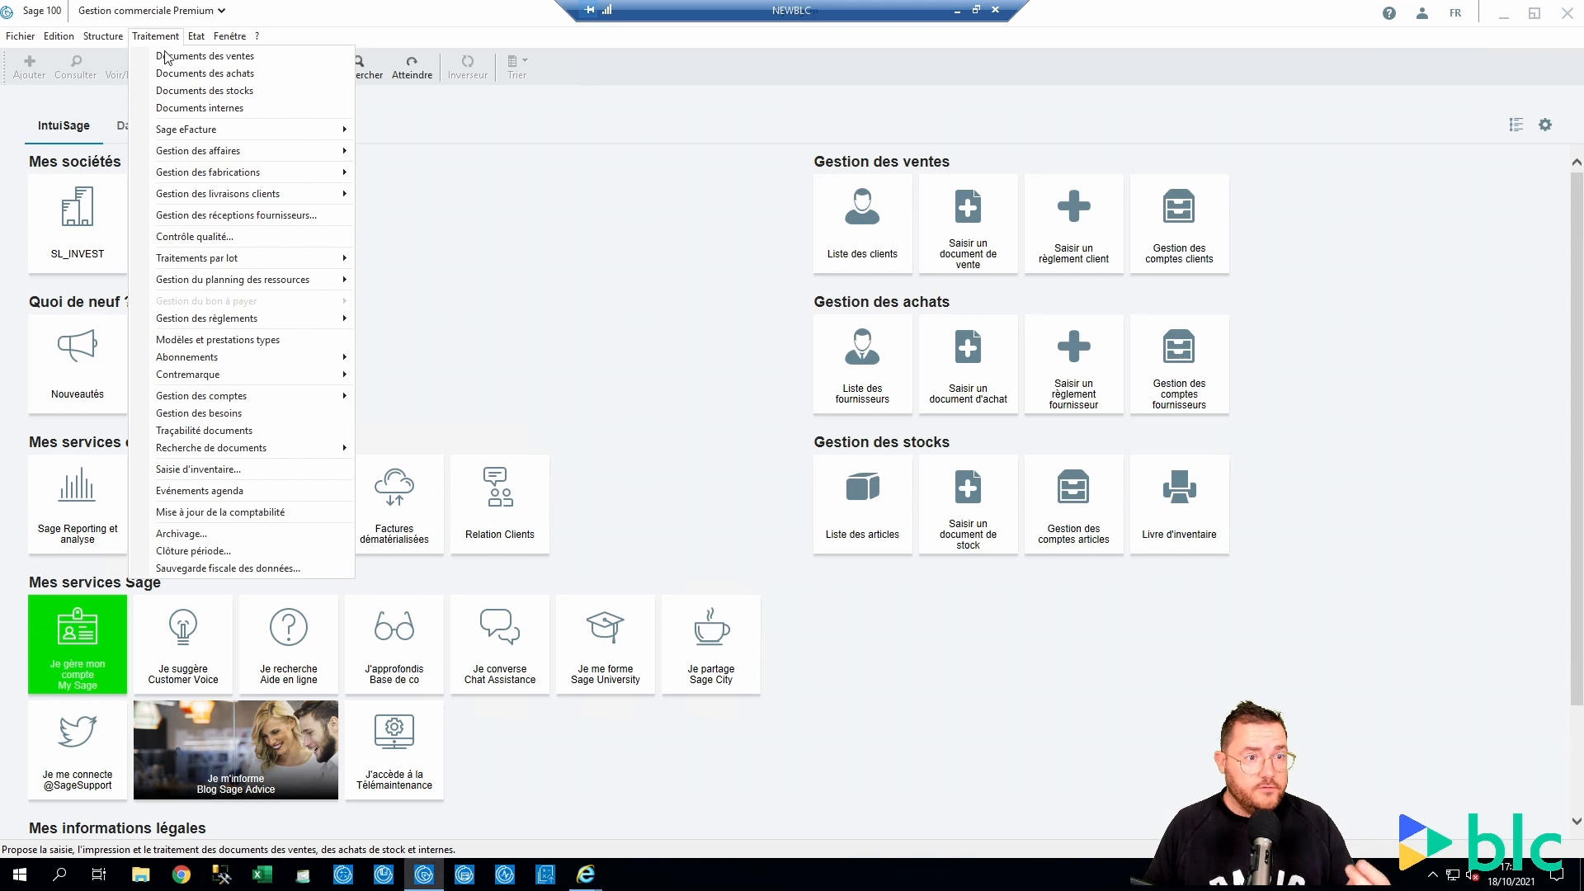
mouse_move(229, 134)
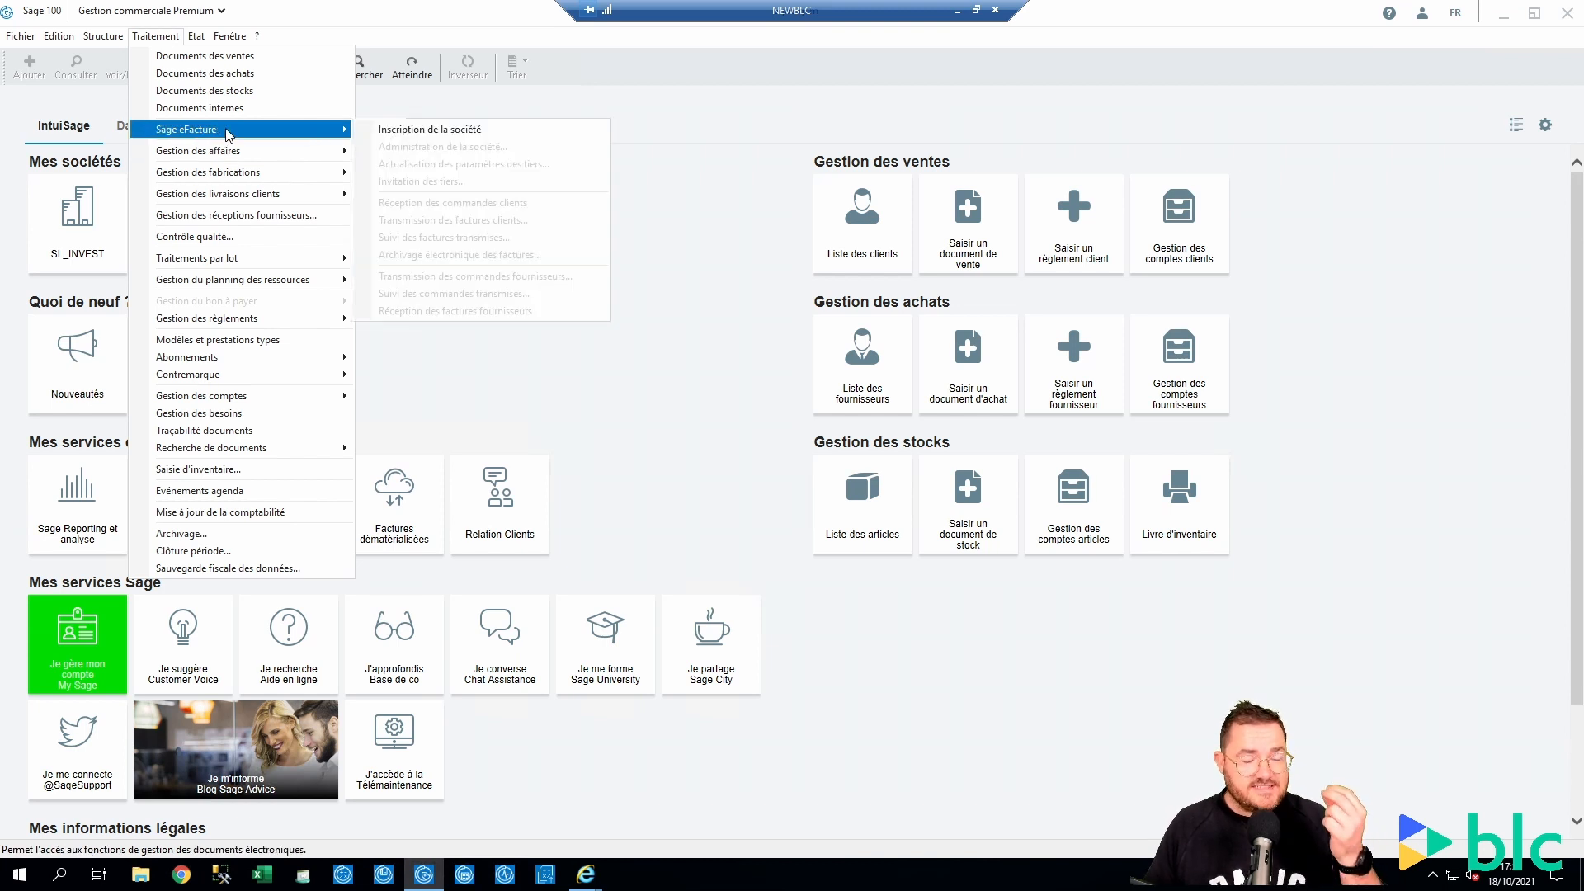
left_click(713, 126)
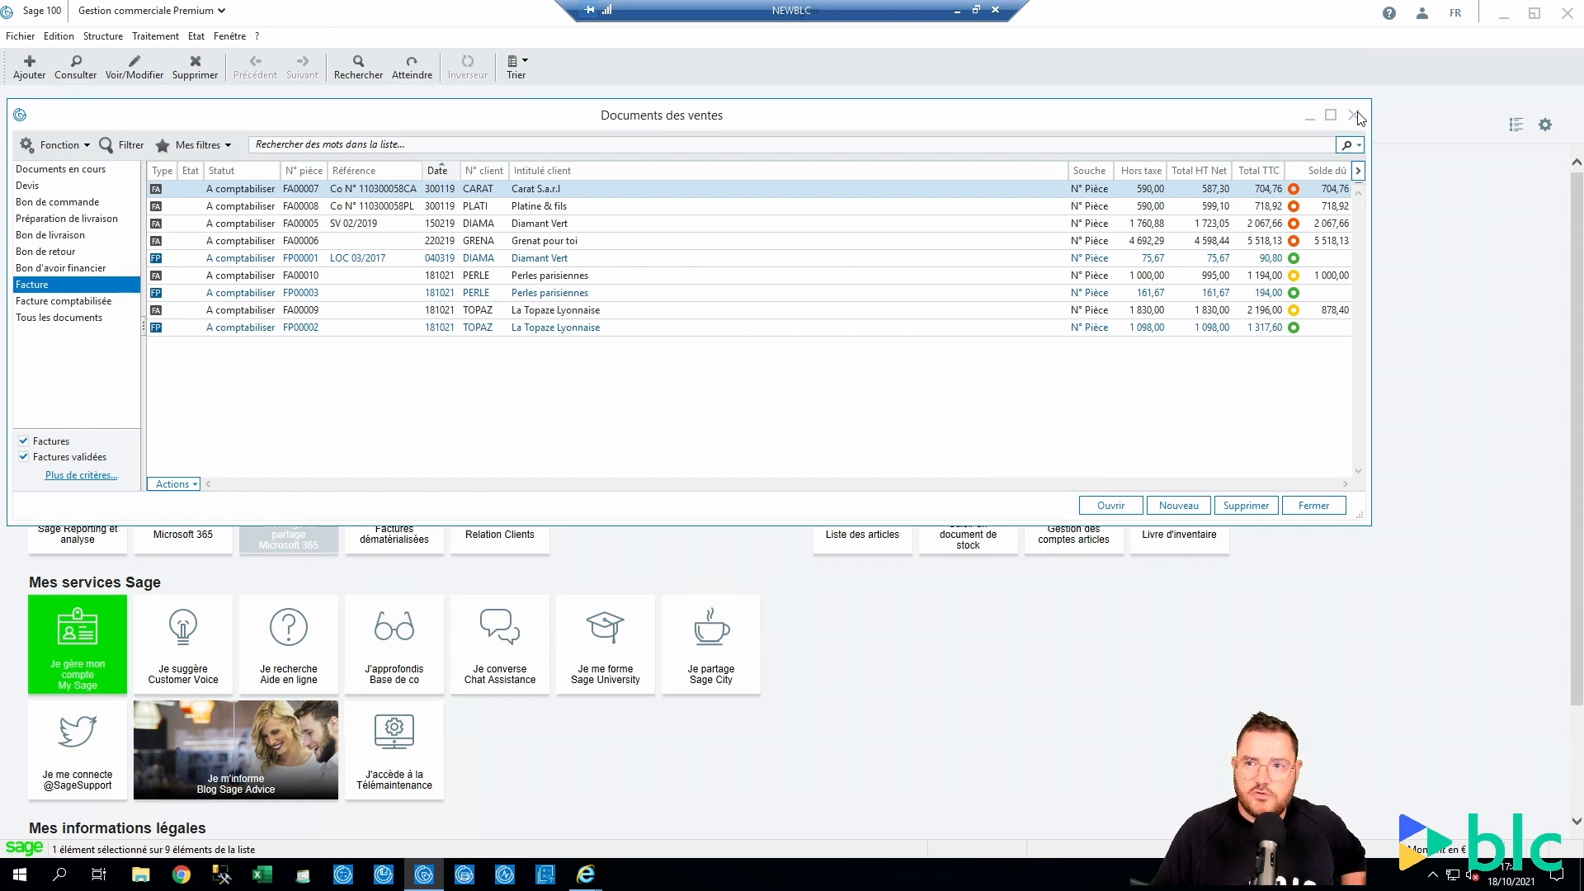
left_click(1354, 115)
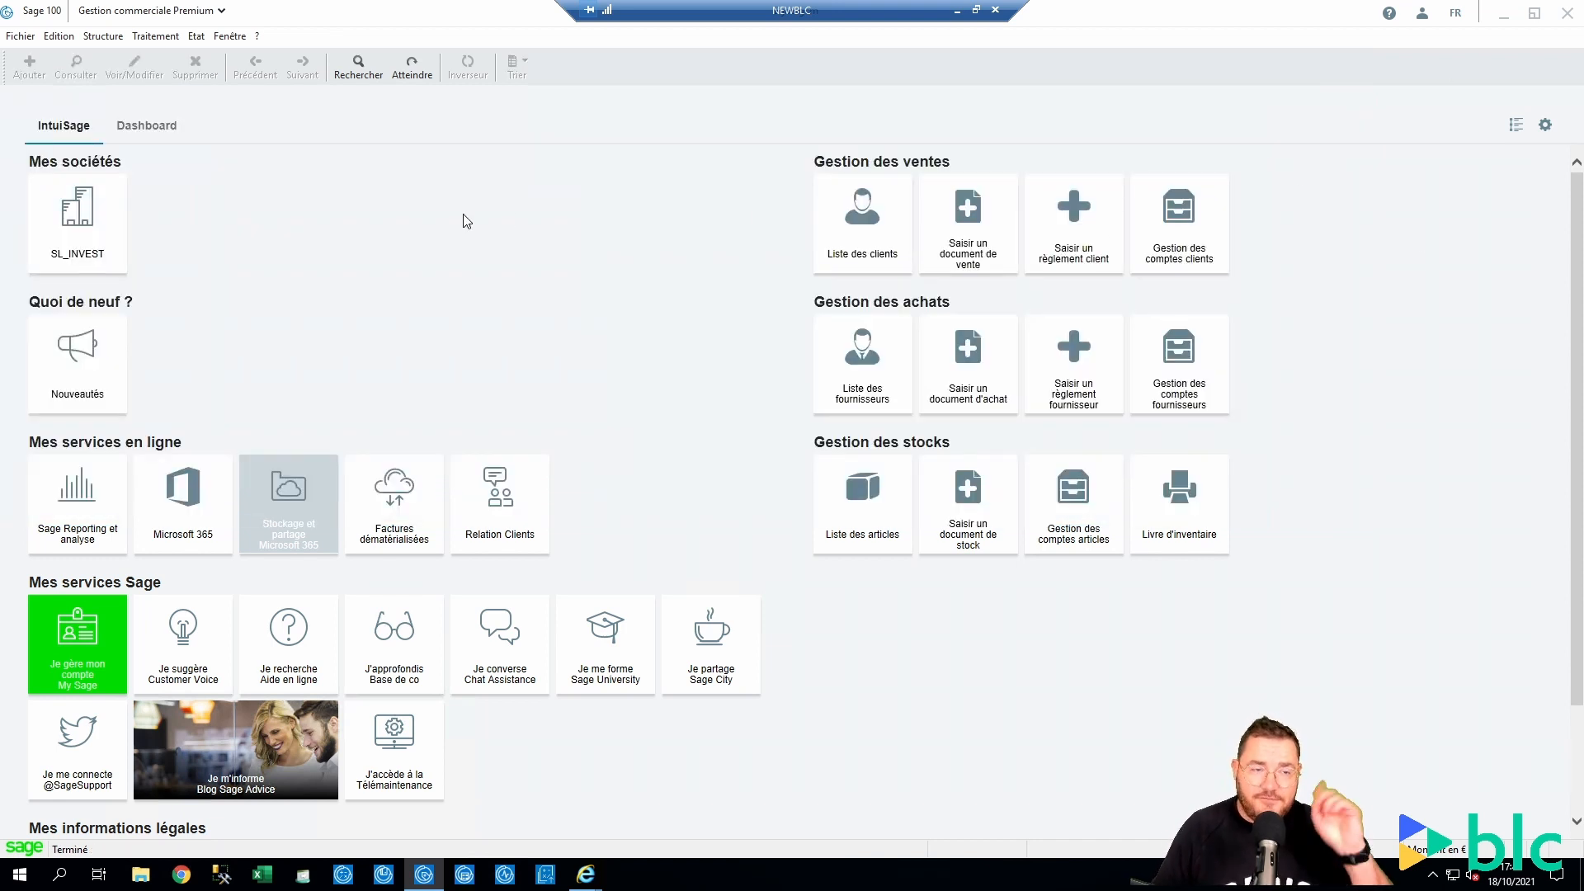
Open the client record BAGUES, examine its address entry's main-delivery and billing-address options, and compare them with the identification details.
left_click(93, 37)
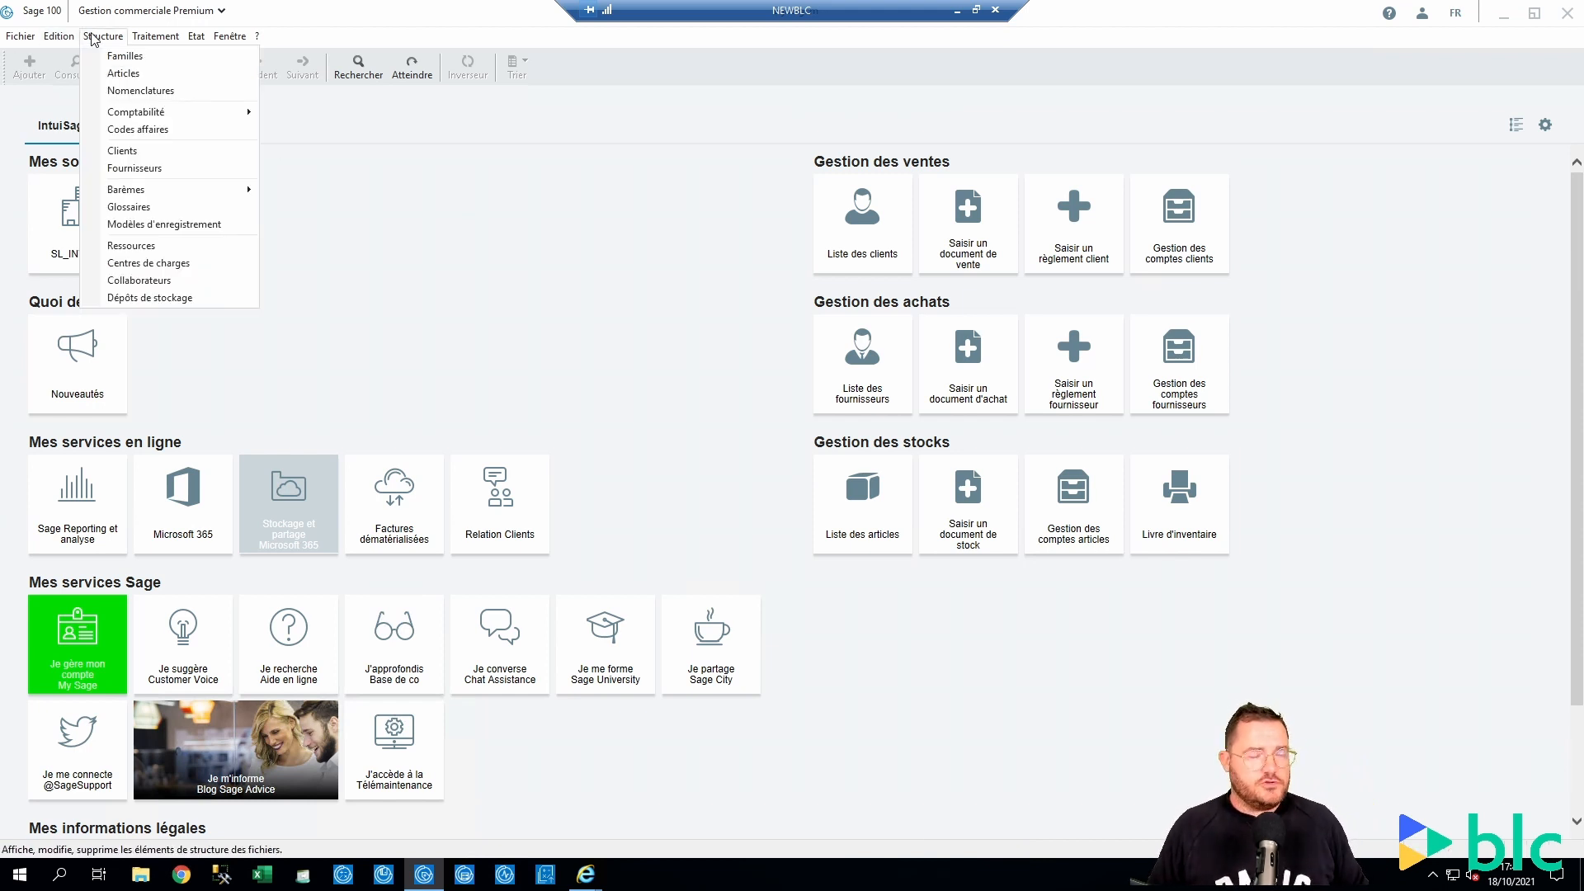
left_click(123, 151)
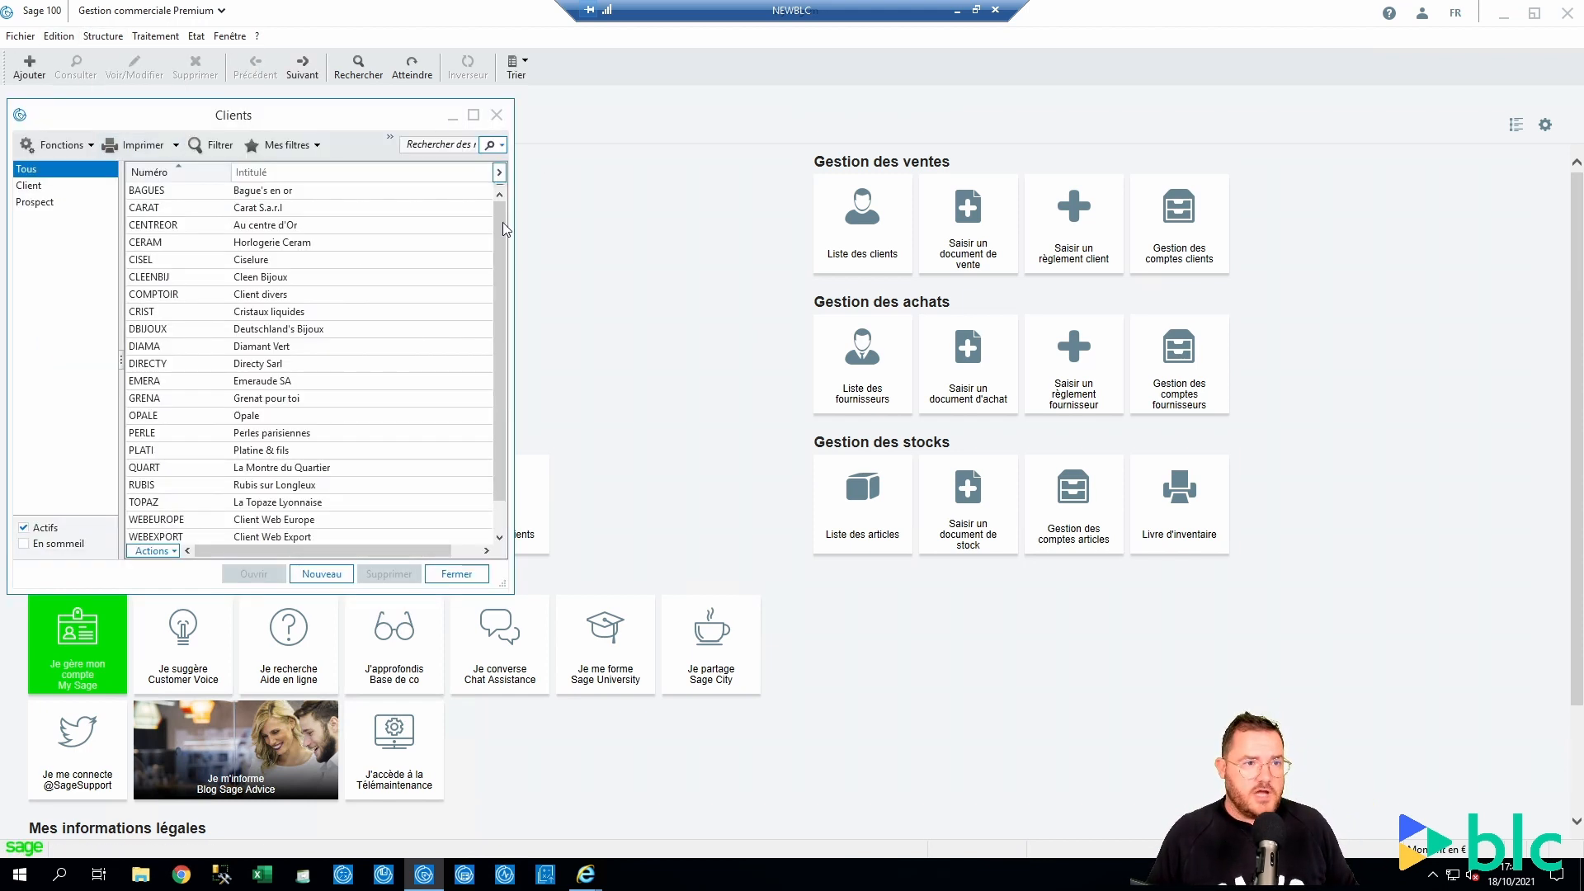
double_click(313, 192)
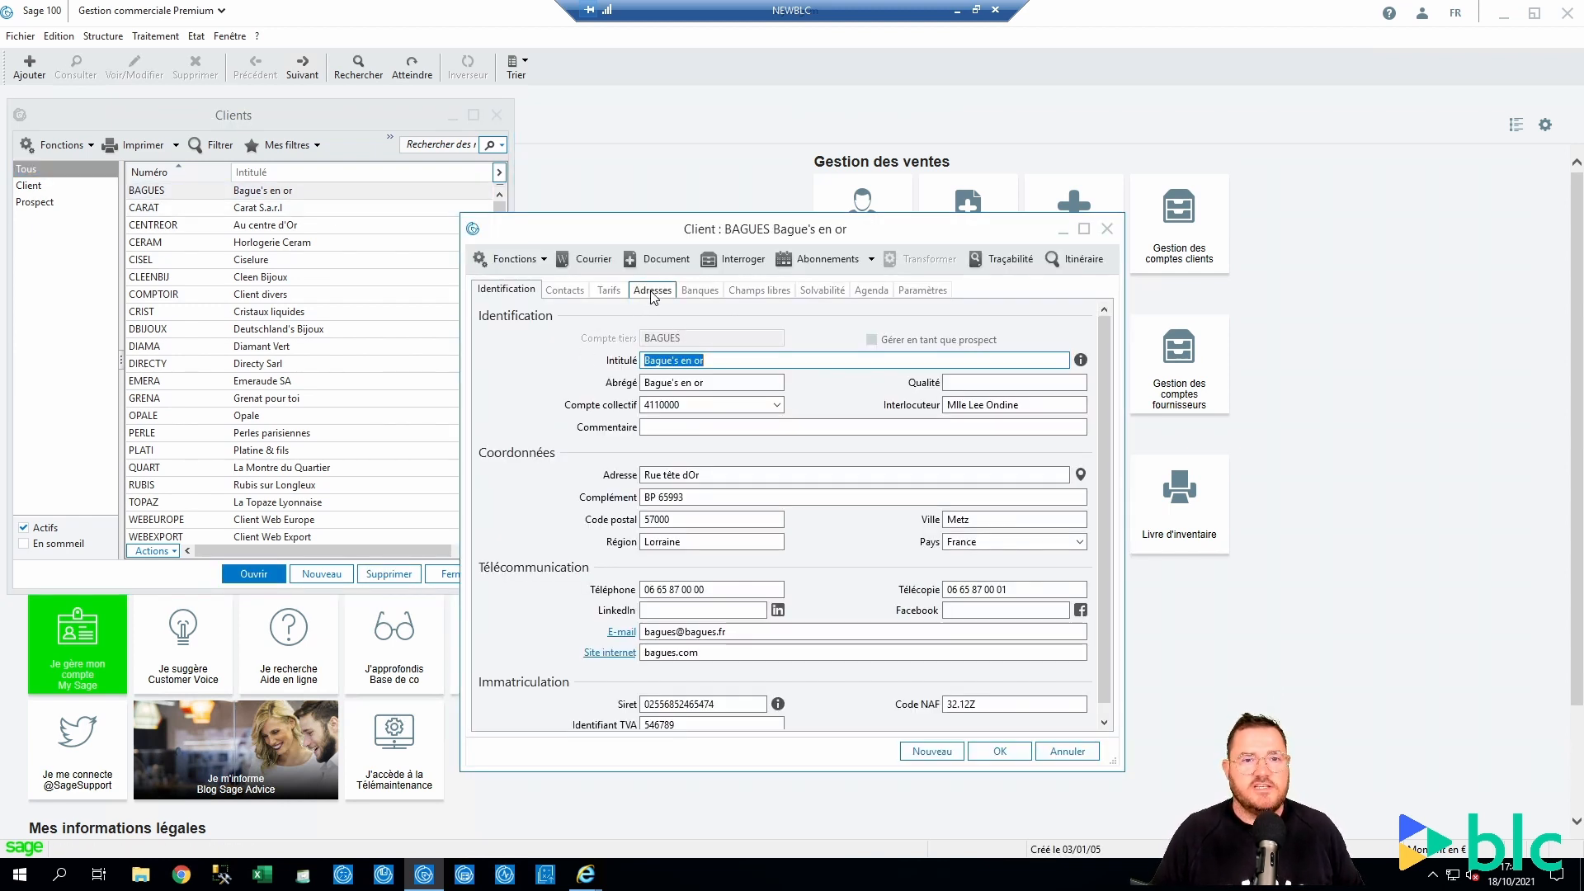
left_click(653, 291)
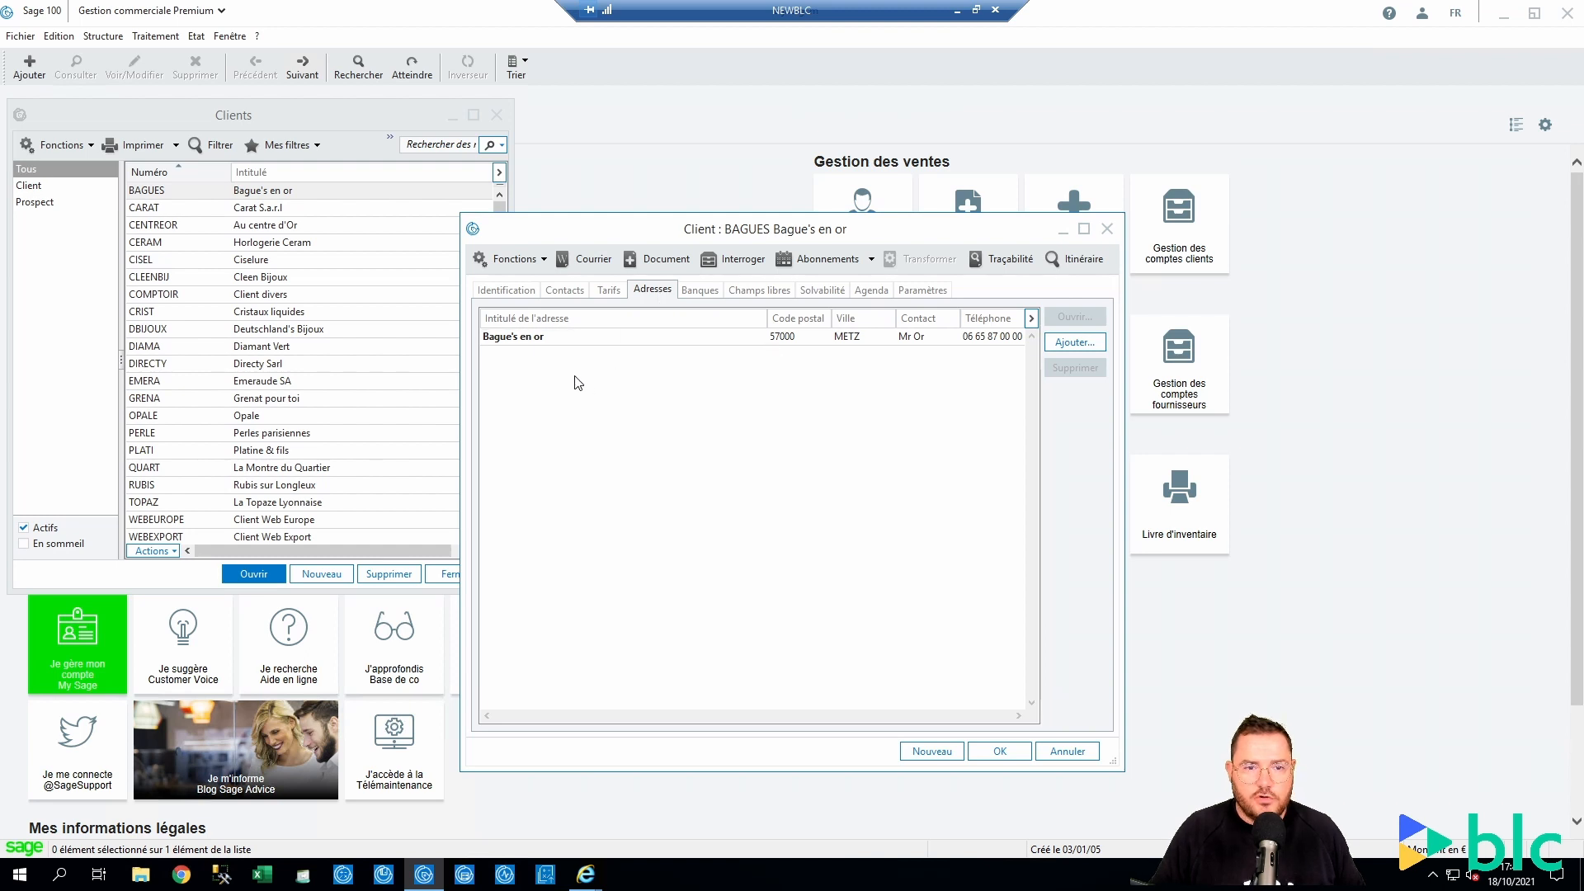
left_click(543, 340)
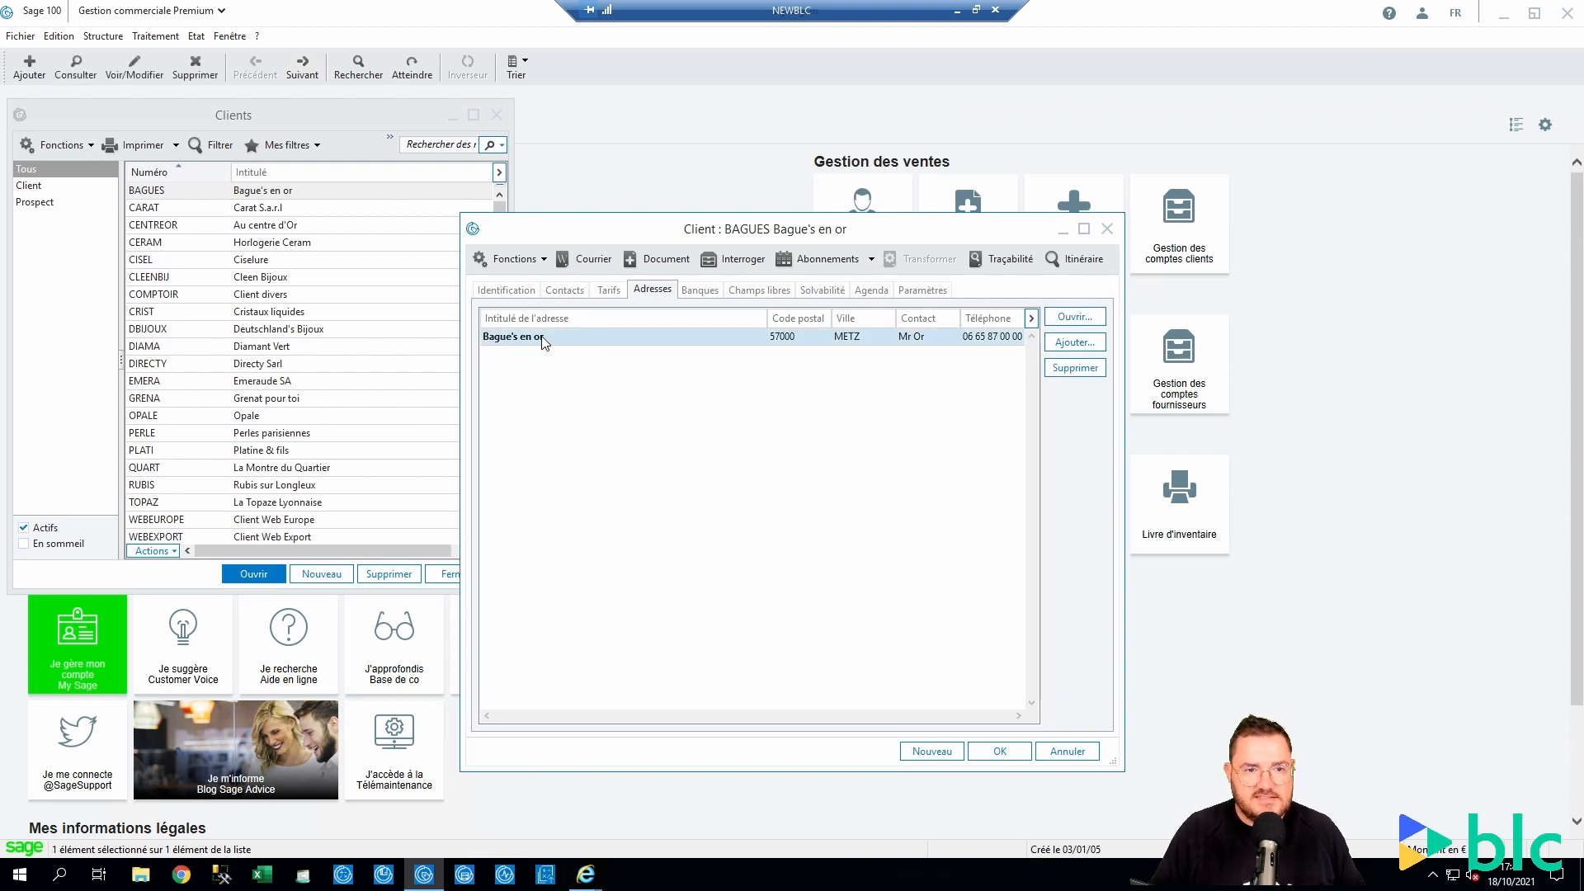
double_click(611, 341)
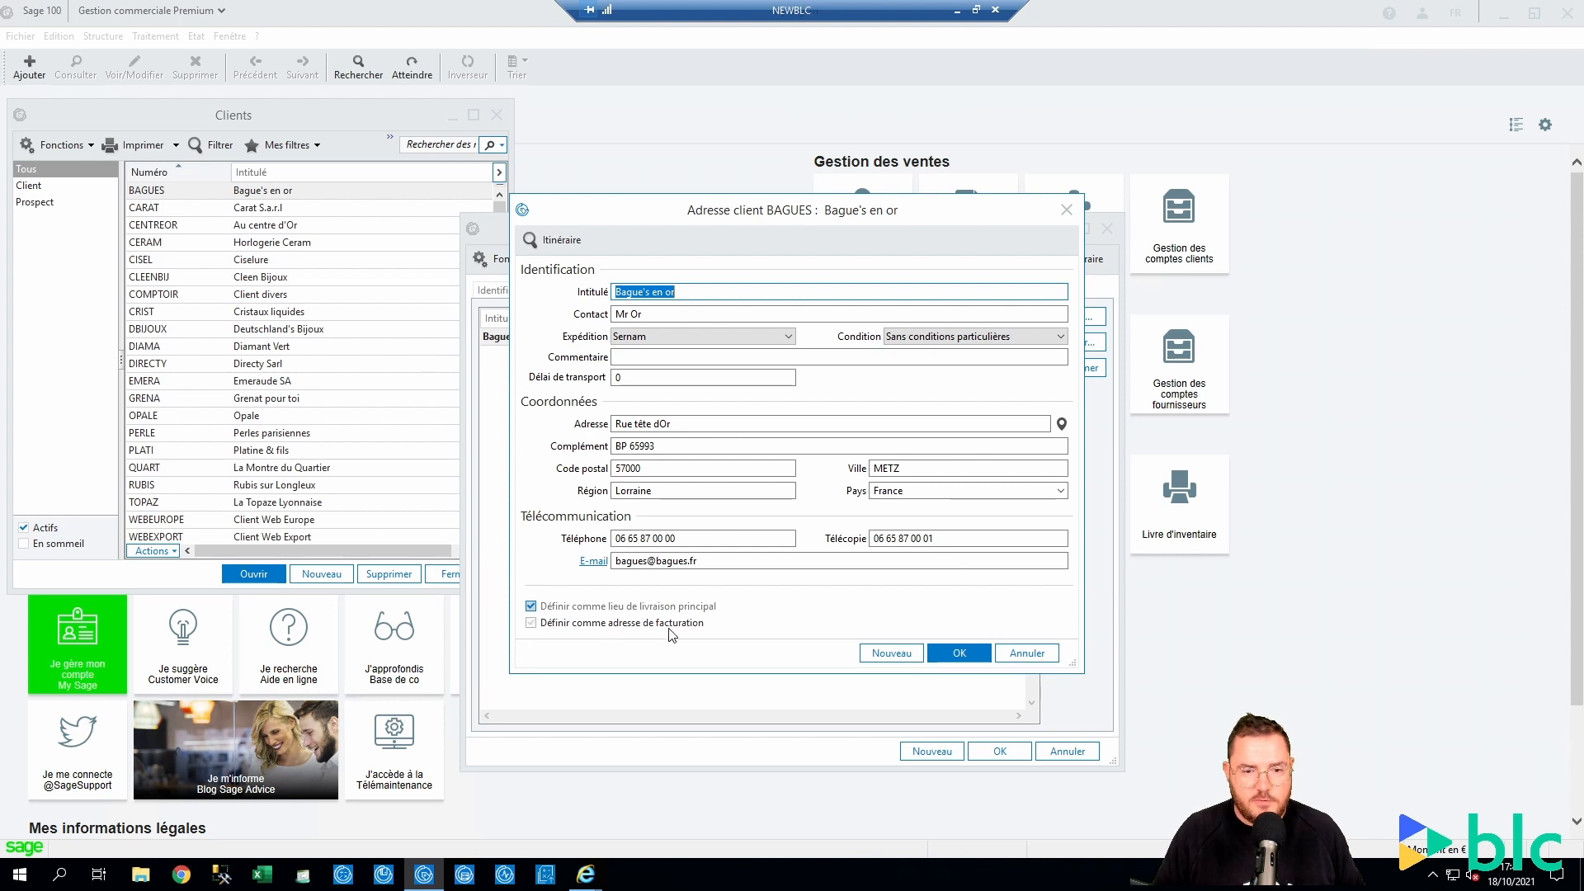
left_click(1026, 652)
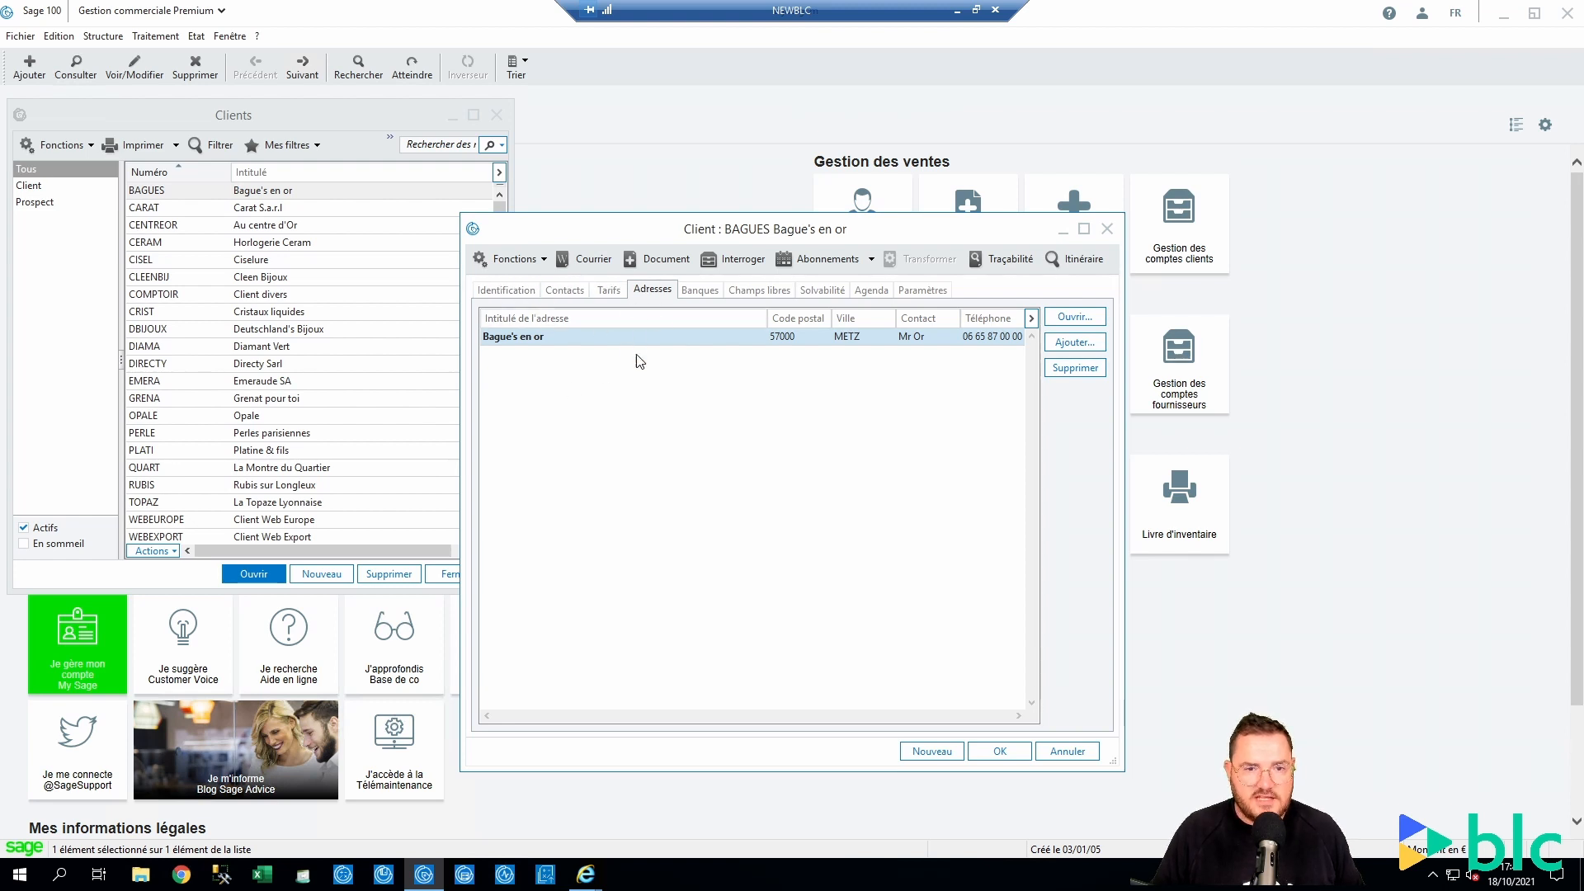
left_click(506, 289)
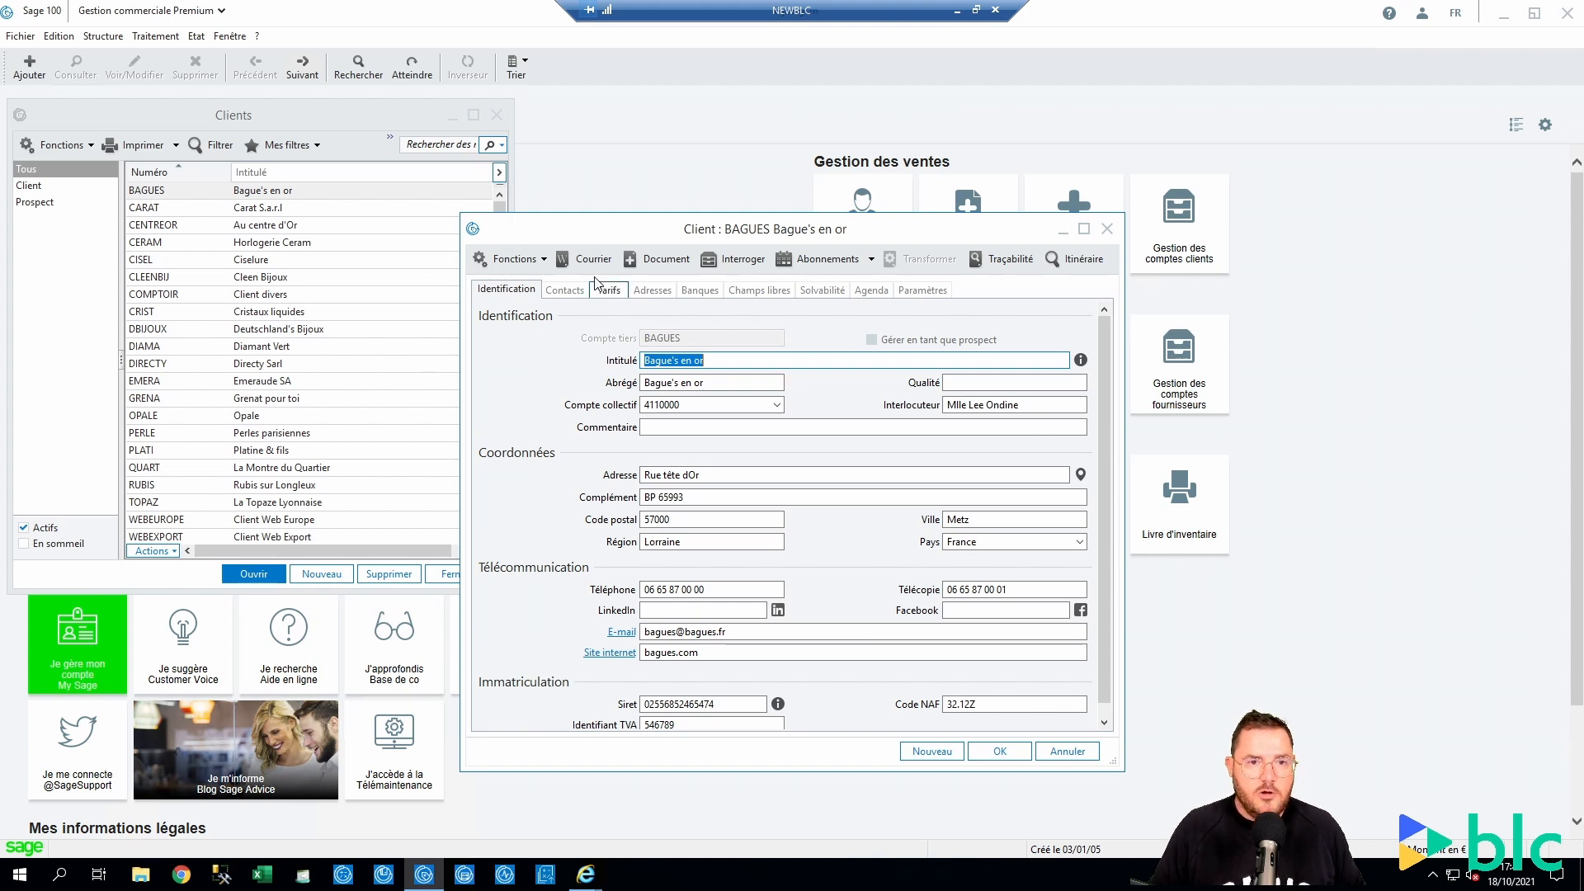
left_click(651, 289)
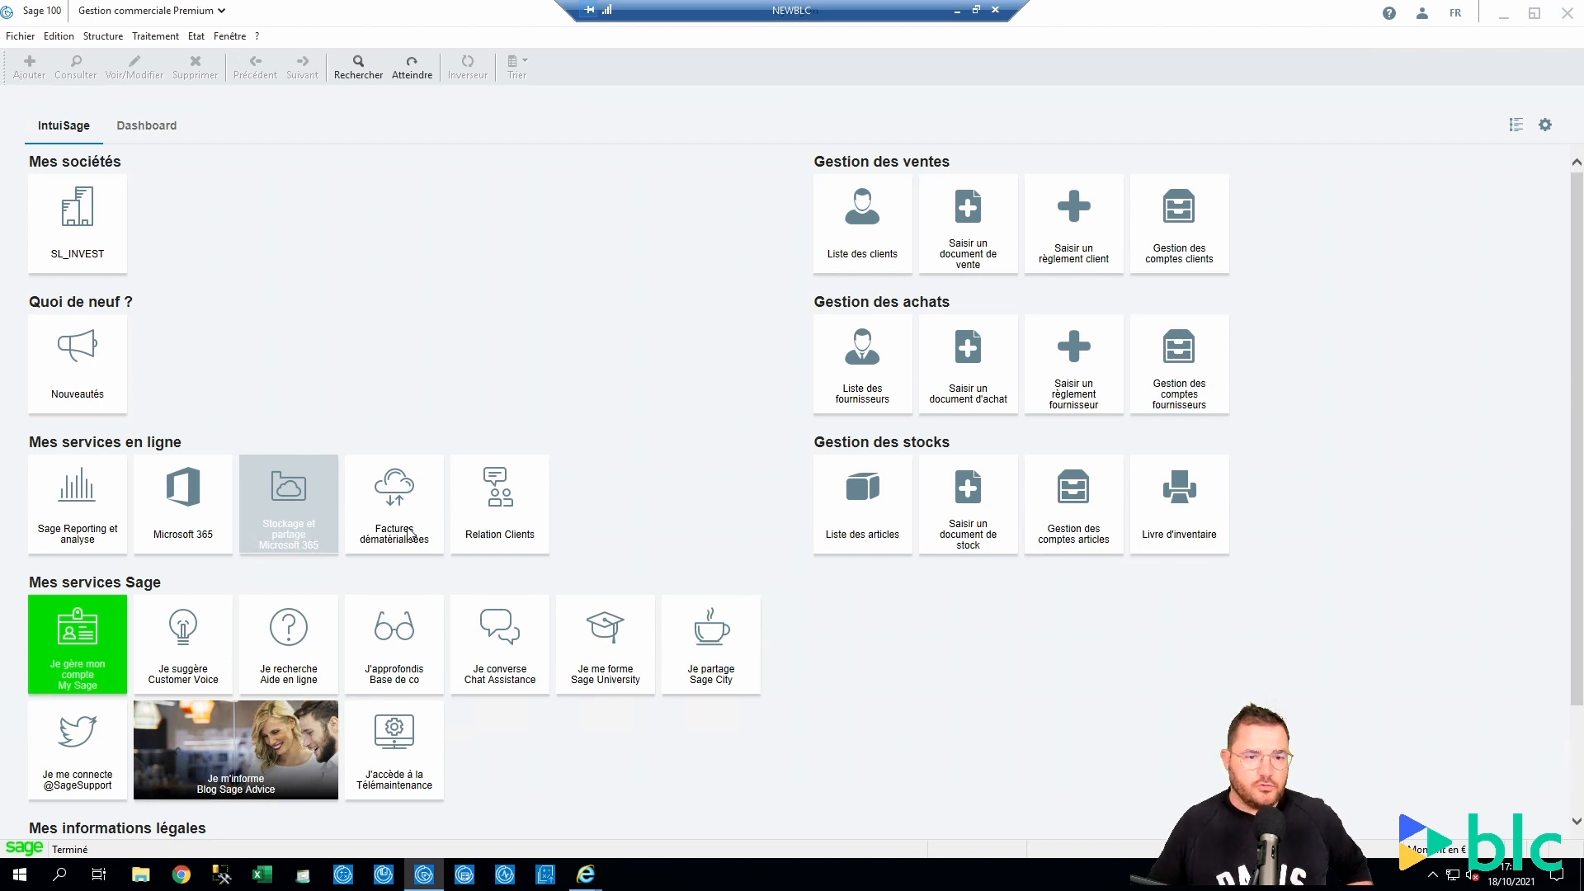
Open article BAAR01 Bague Argent, examine its stock by depot with the stock query, and close the article windows.
left_click(102, 36)
left_click(115, 71)
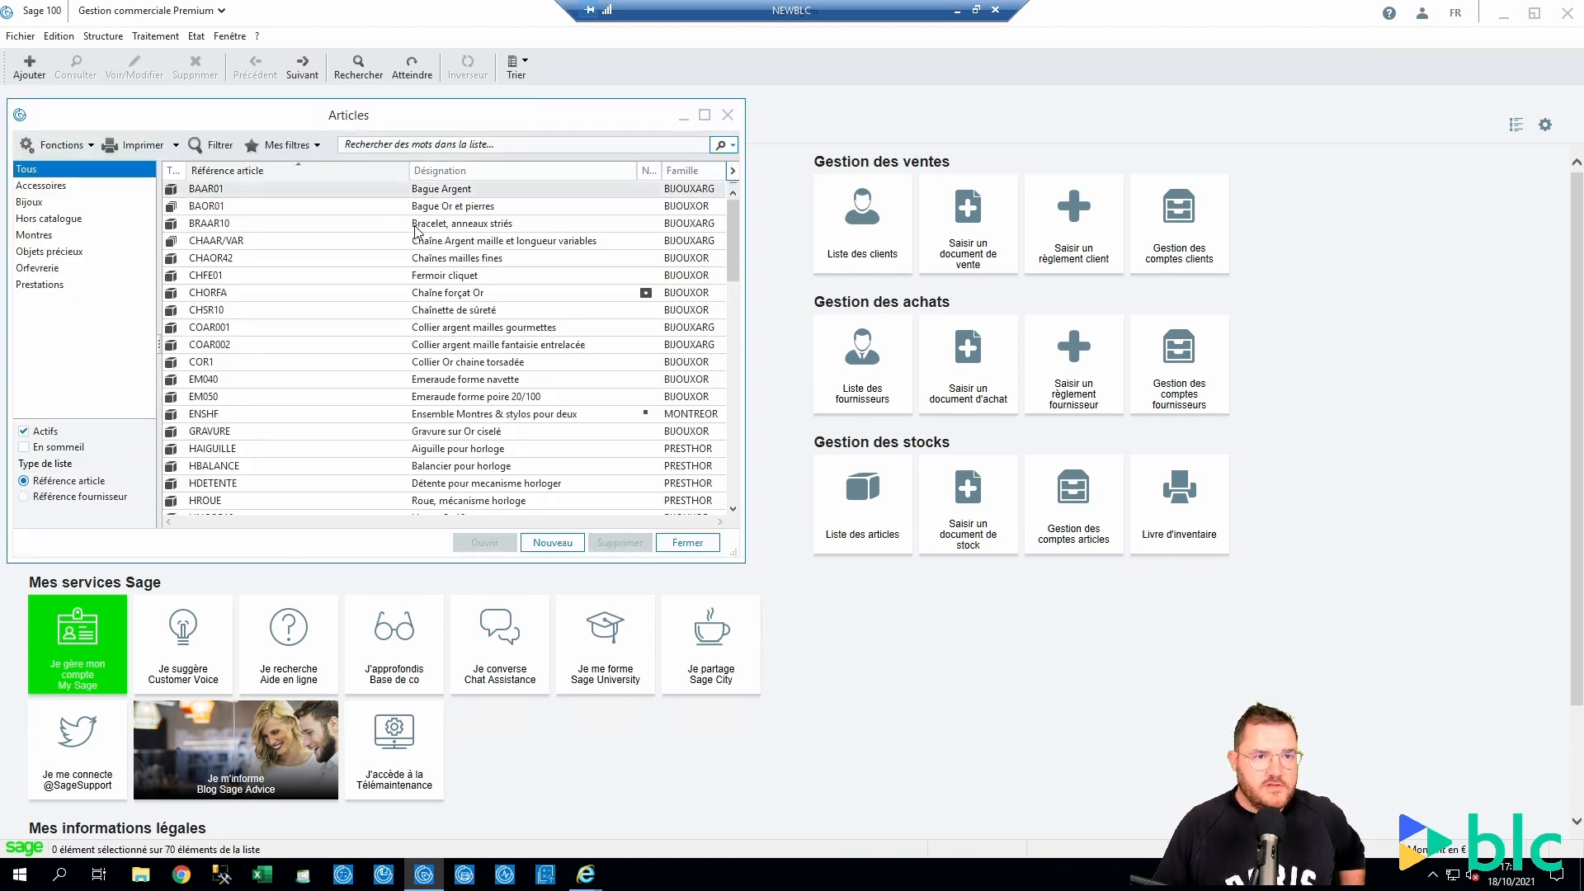
double_click(416, 190)
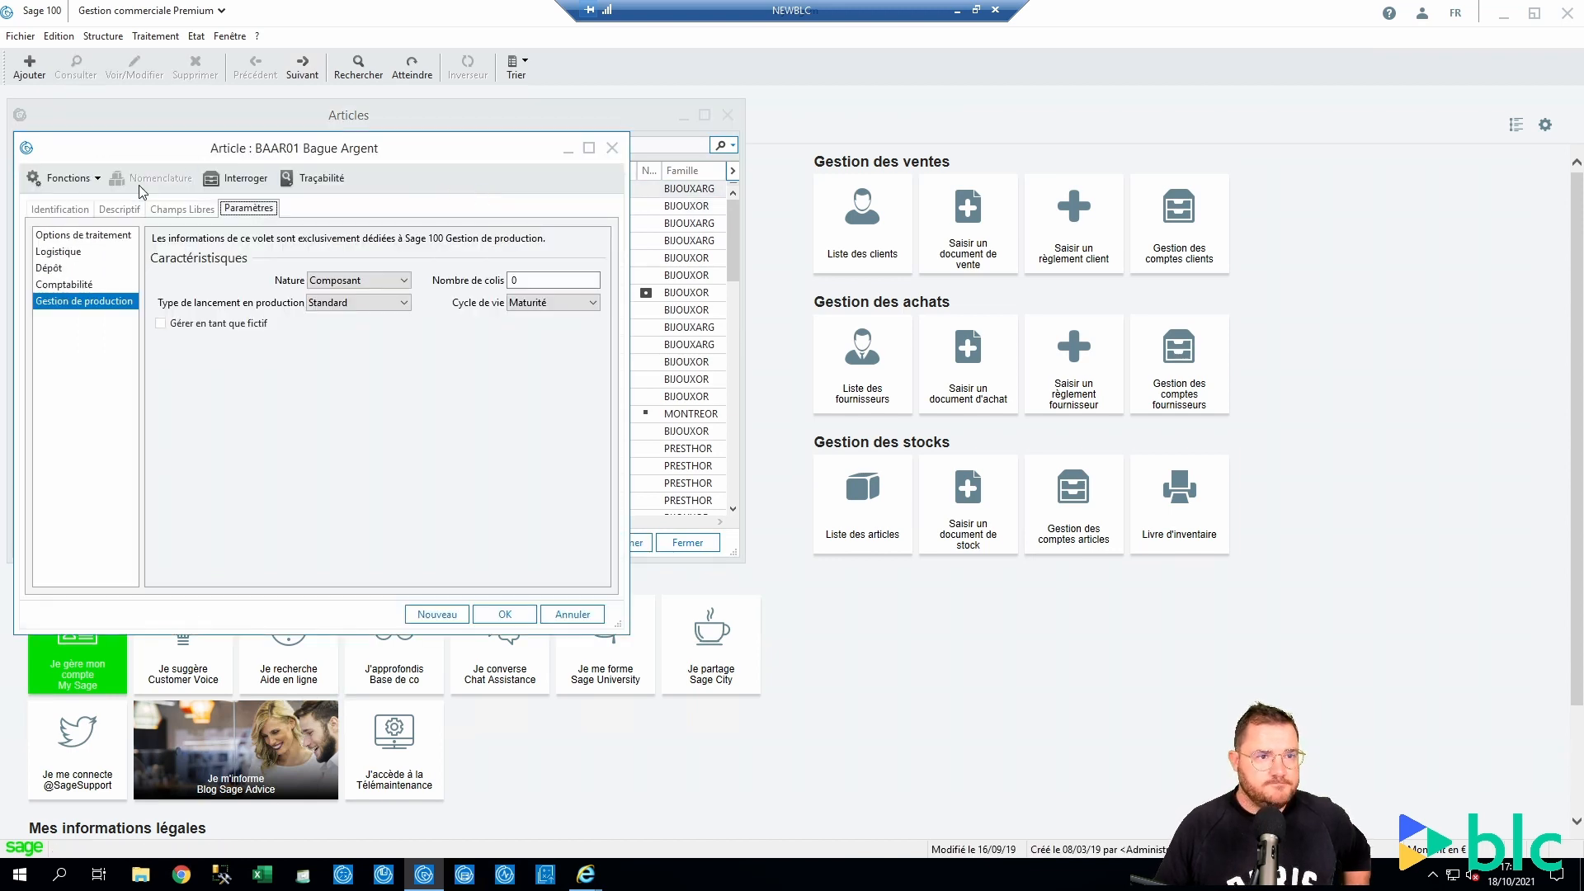
left_click(235, 178)
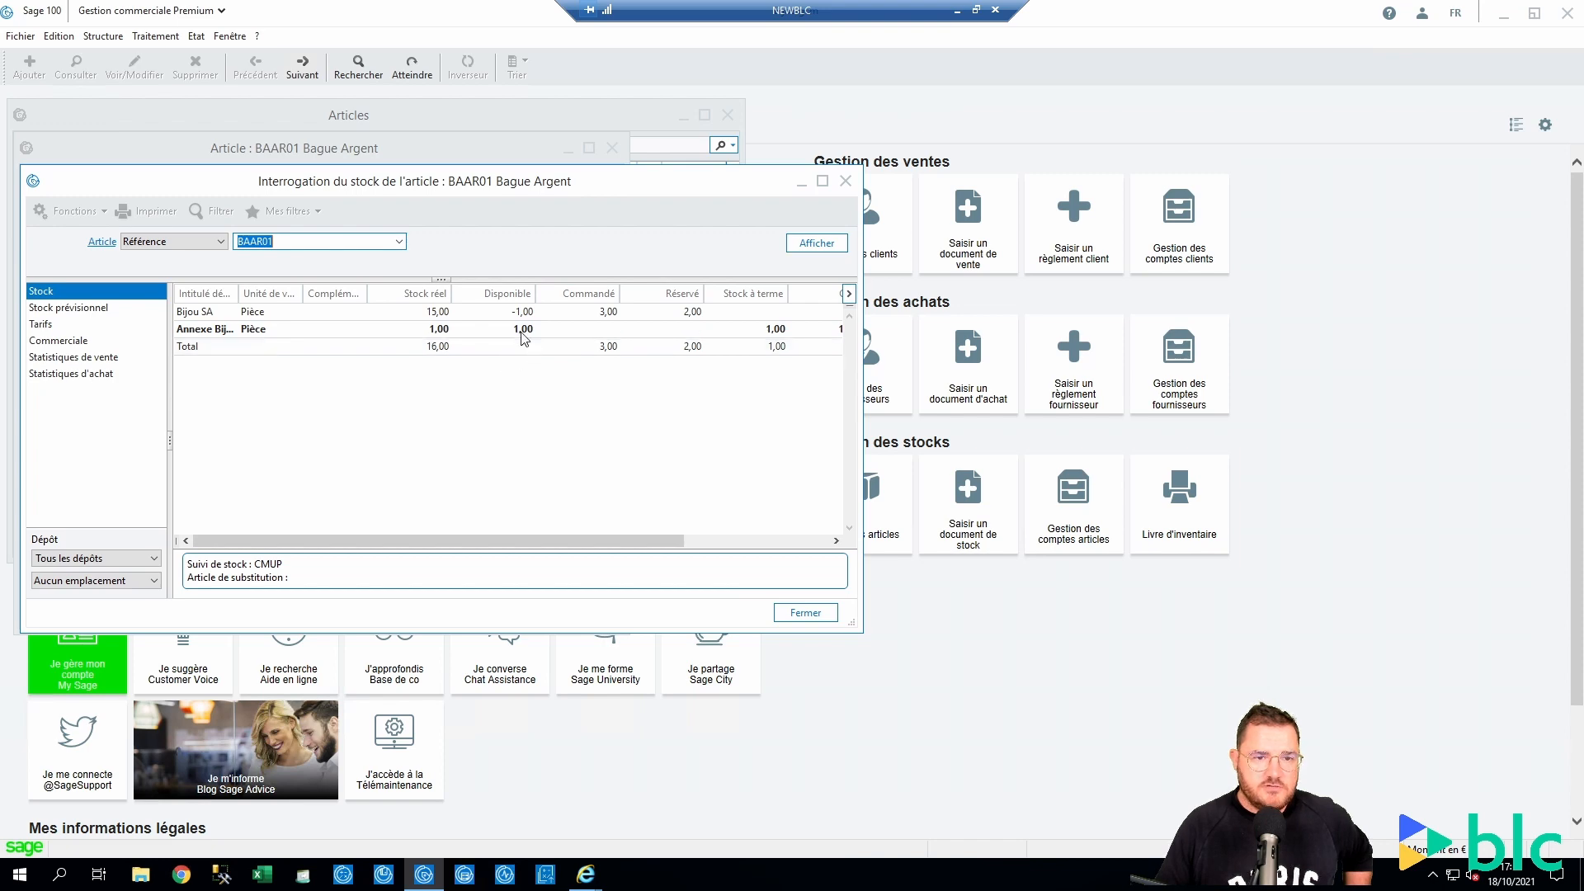
left_click(845, 182)
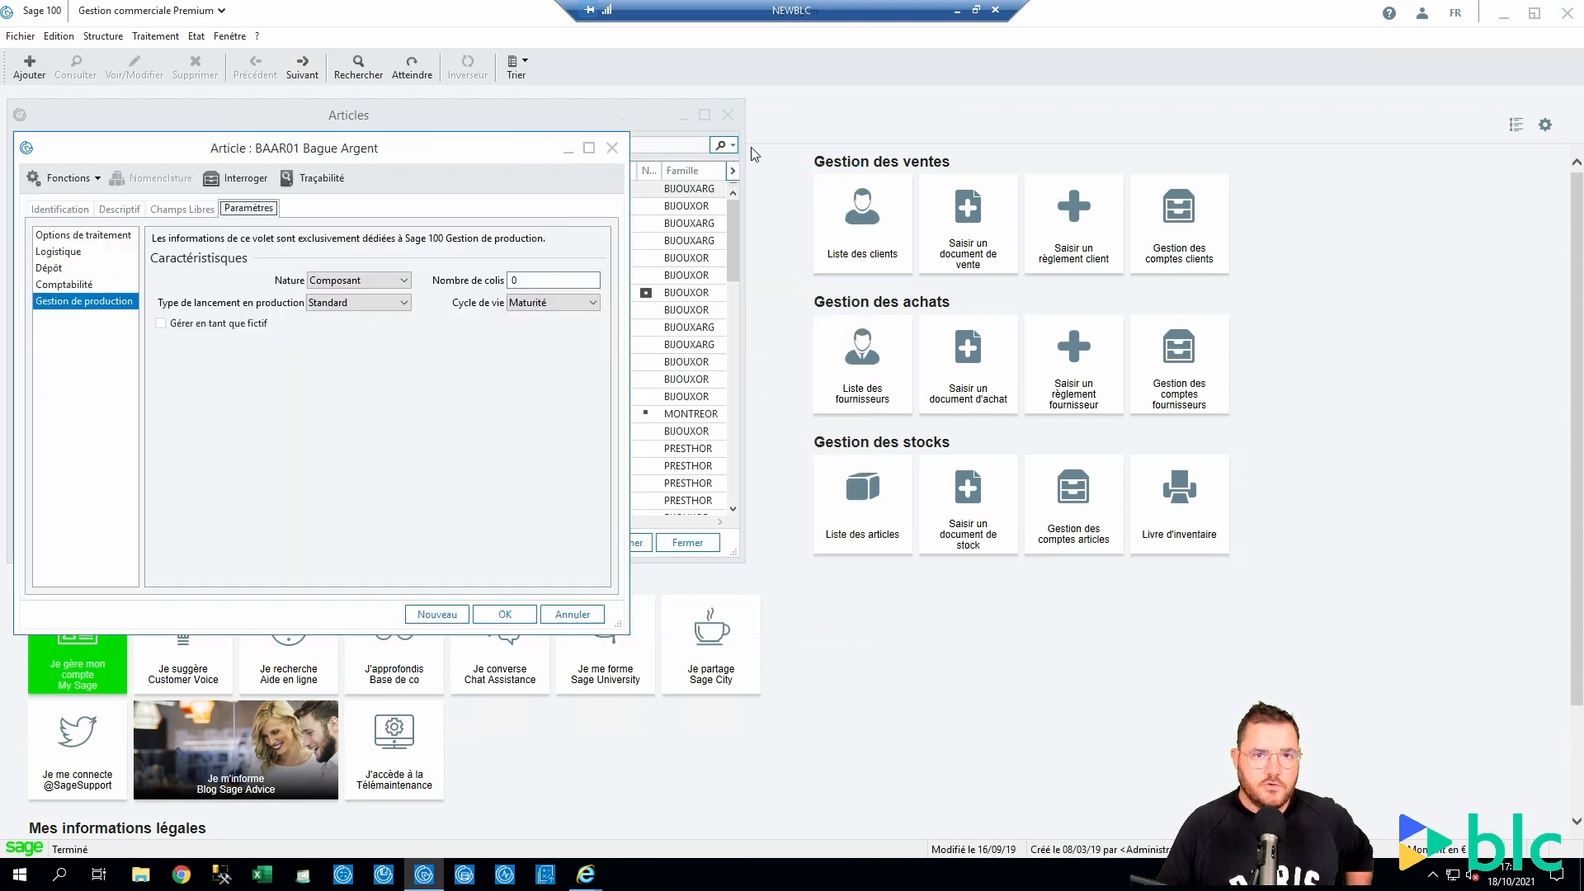
left_click(612, 147)
left_click(727, 116)
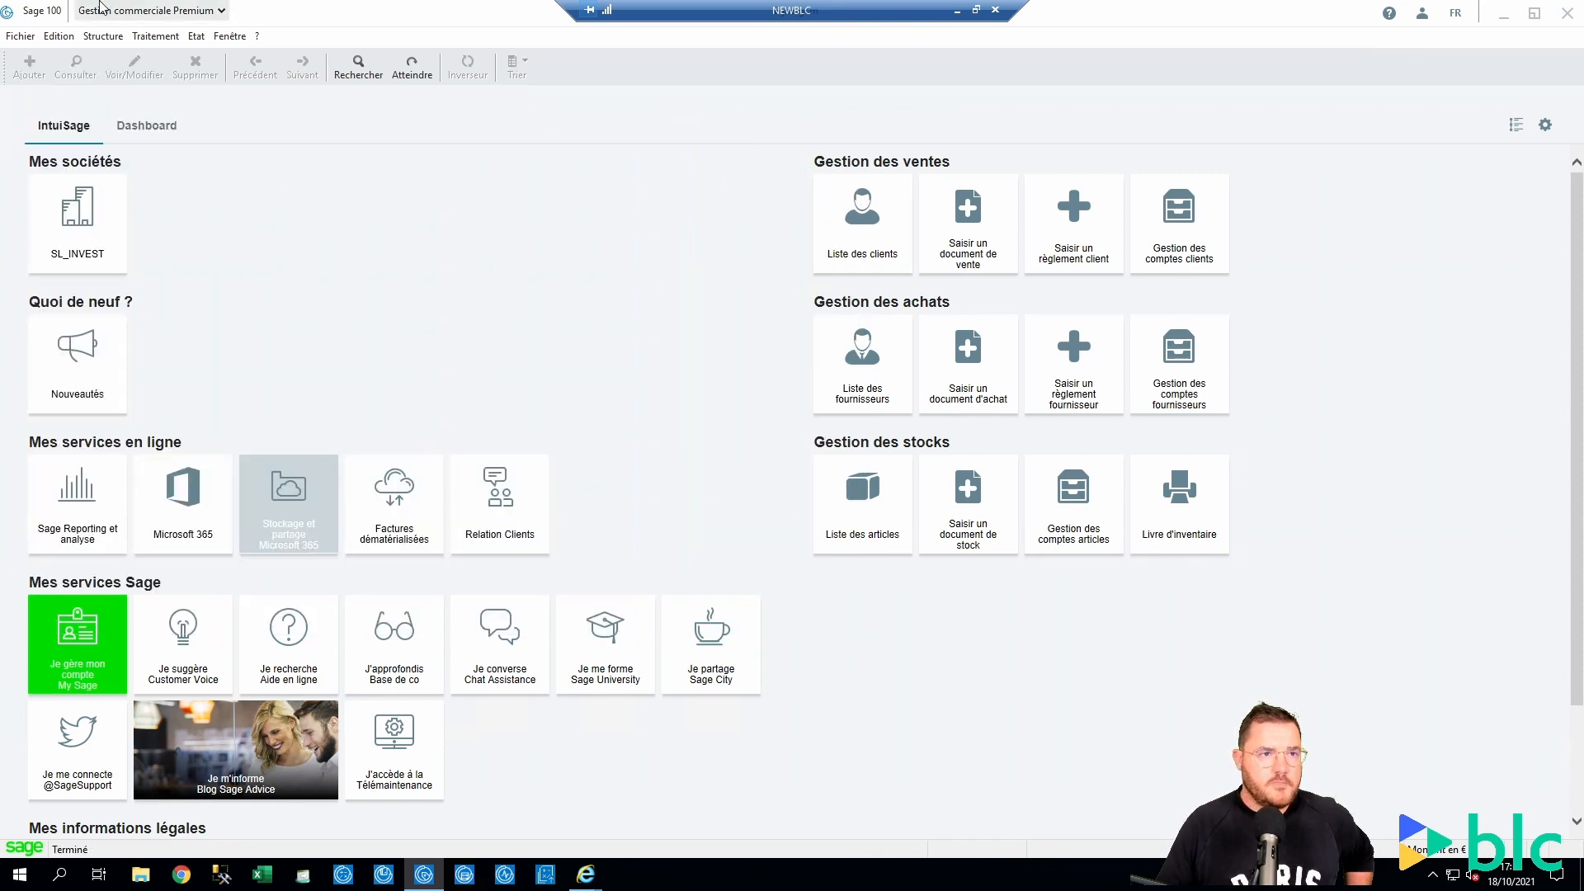
Create a Bon de commande for client BAGUES with 1 BAAR01 Bague Argent, accepting the proposed supplier order for the unavailable stock.
left_click(167, 37)
left_click(182, 53)
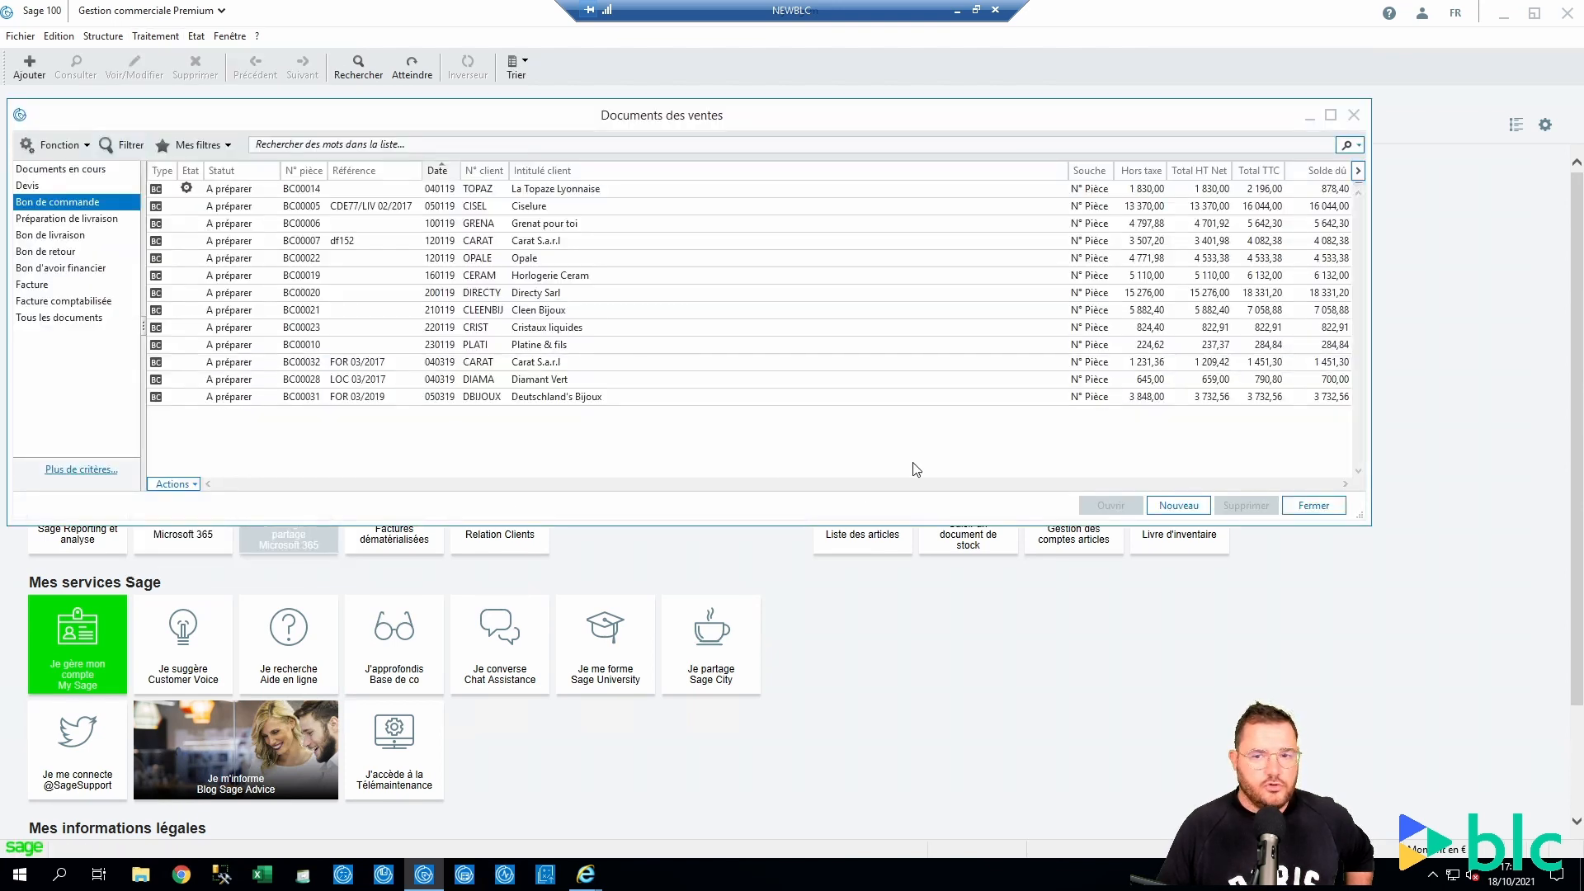
left_click(1178, 505)
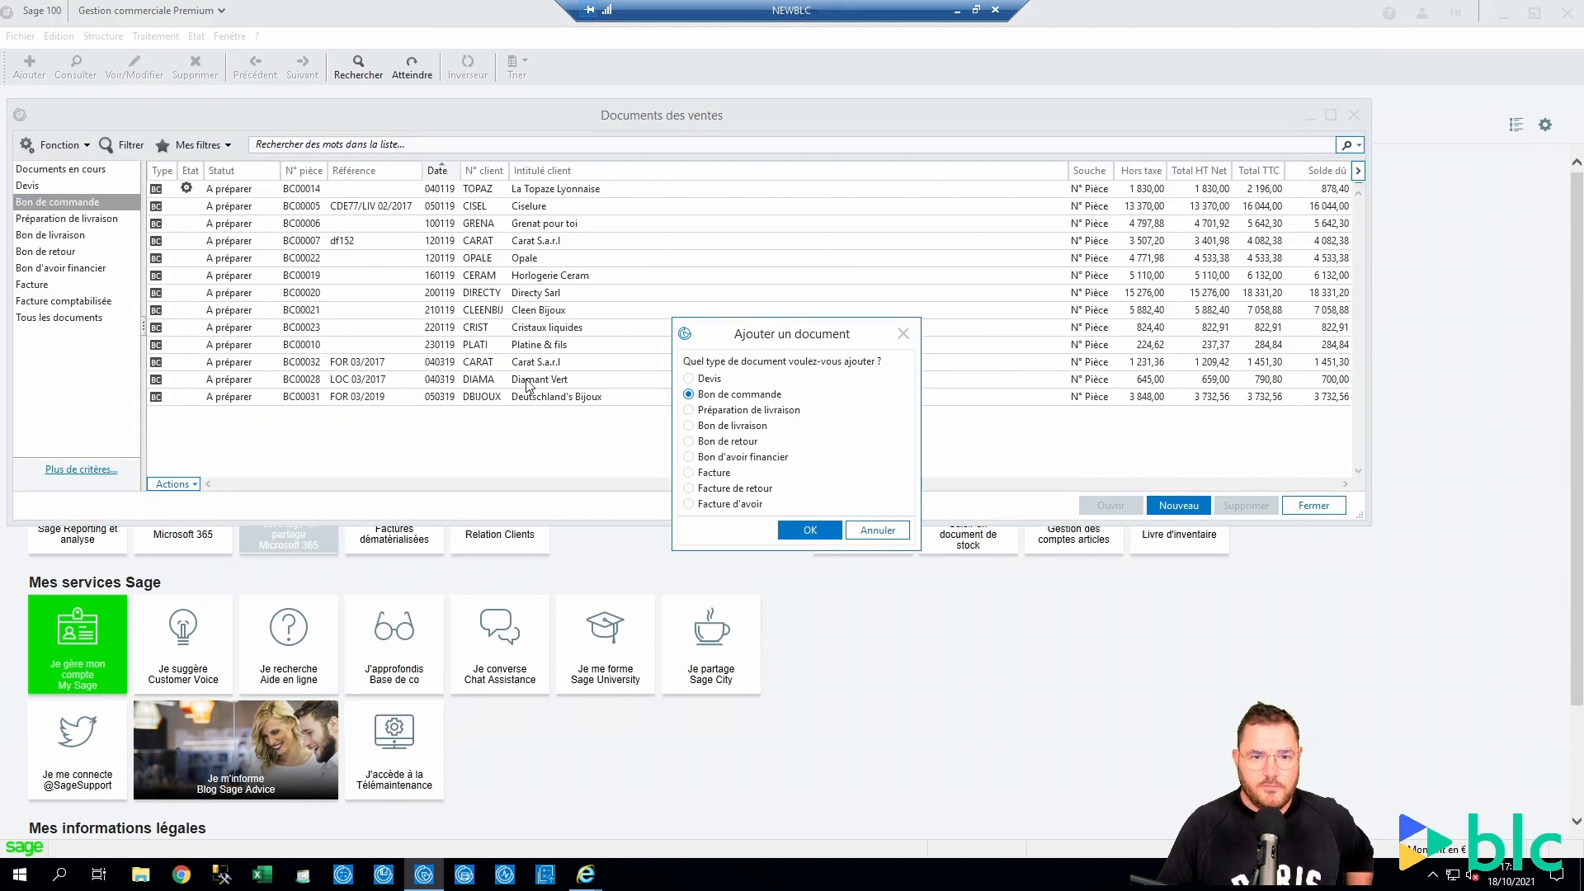
left_click(810, 530)
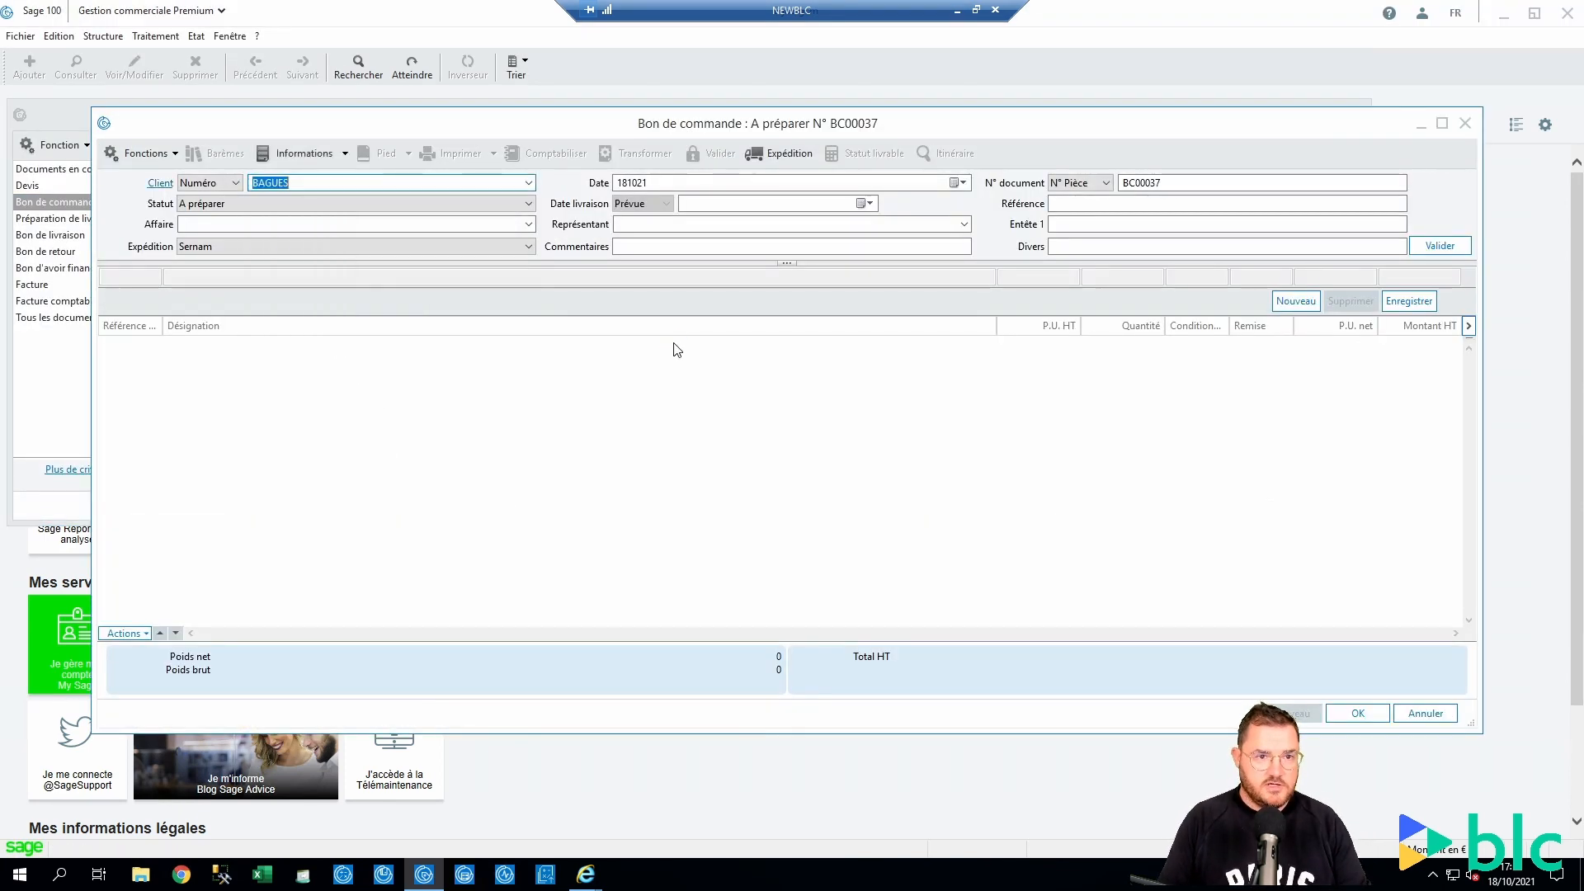
key("Return")
key("Tab")
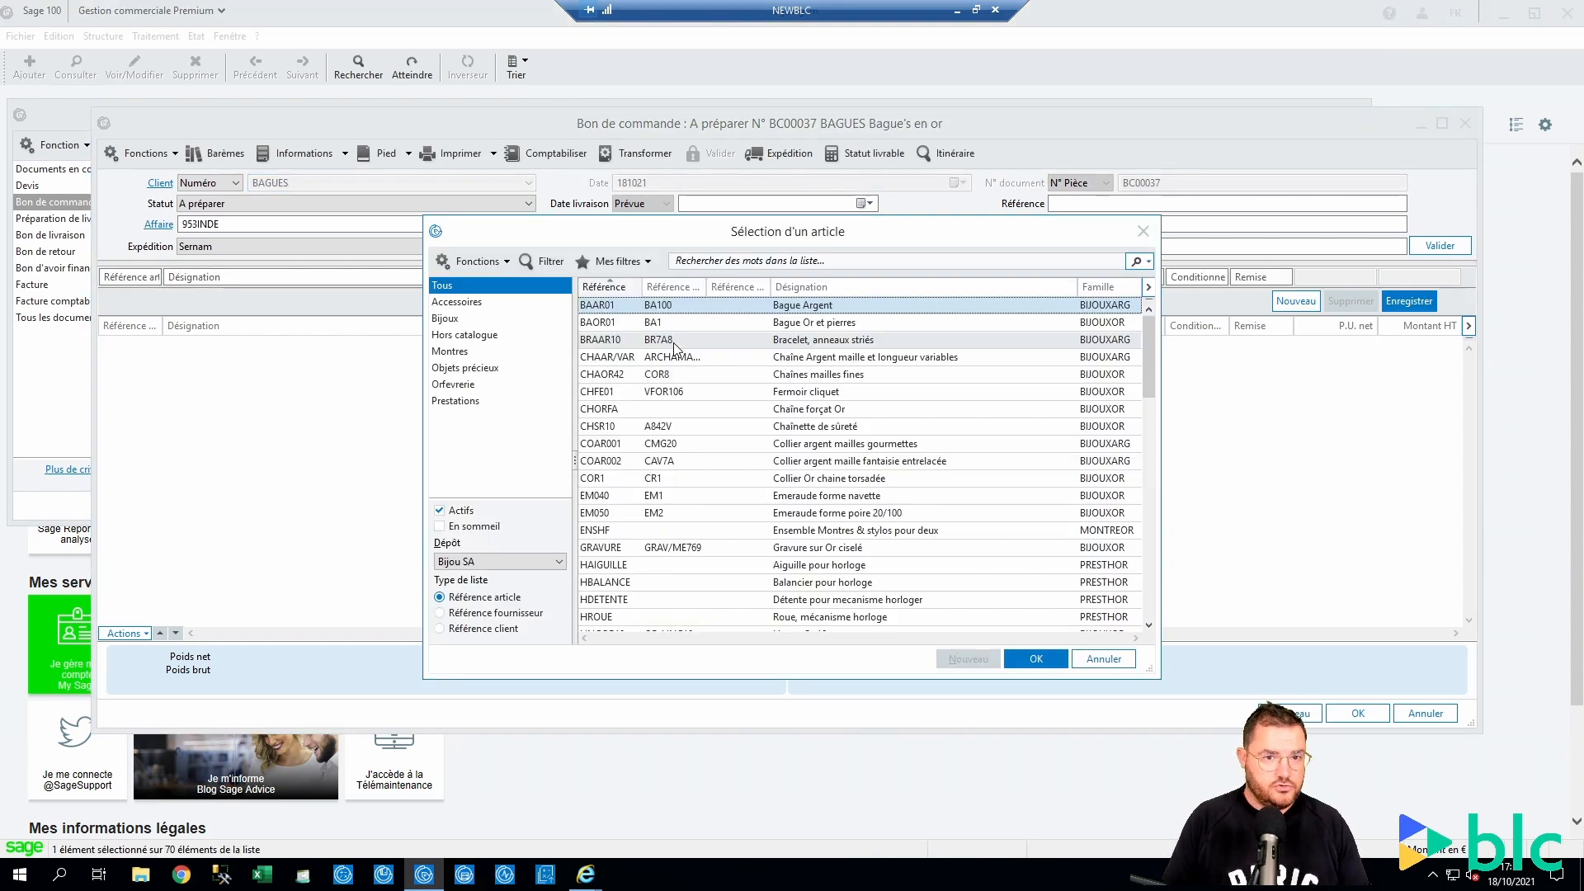
key("Return")
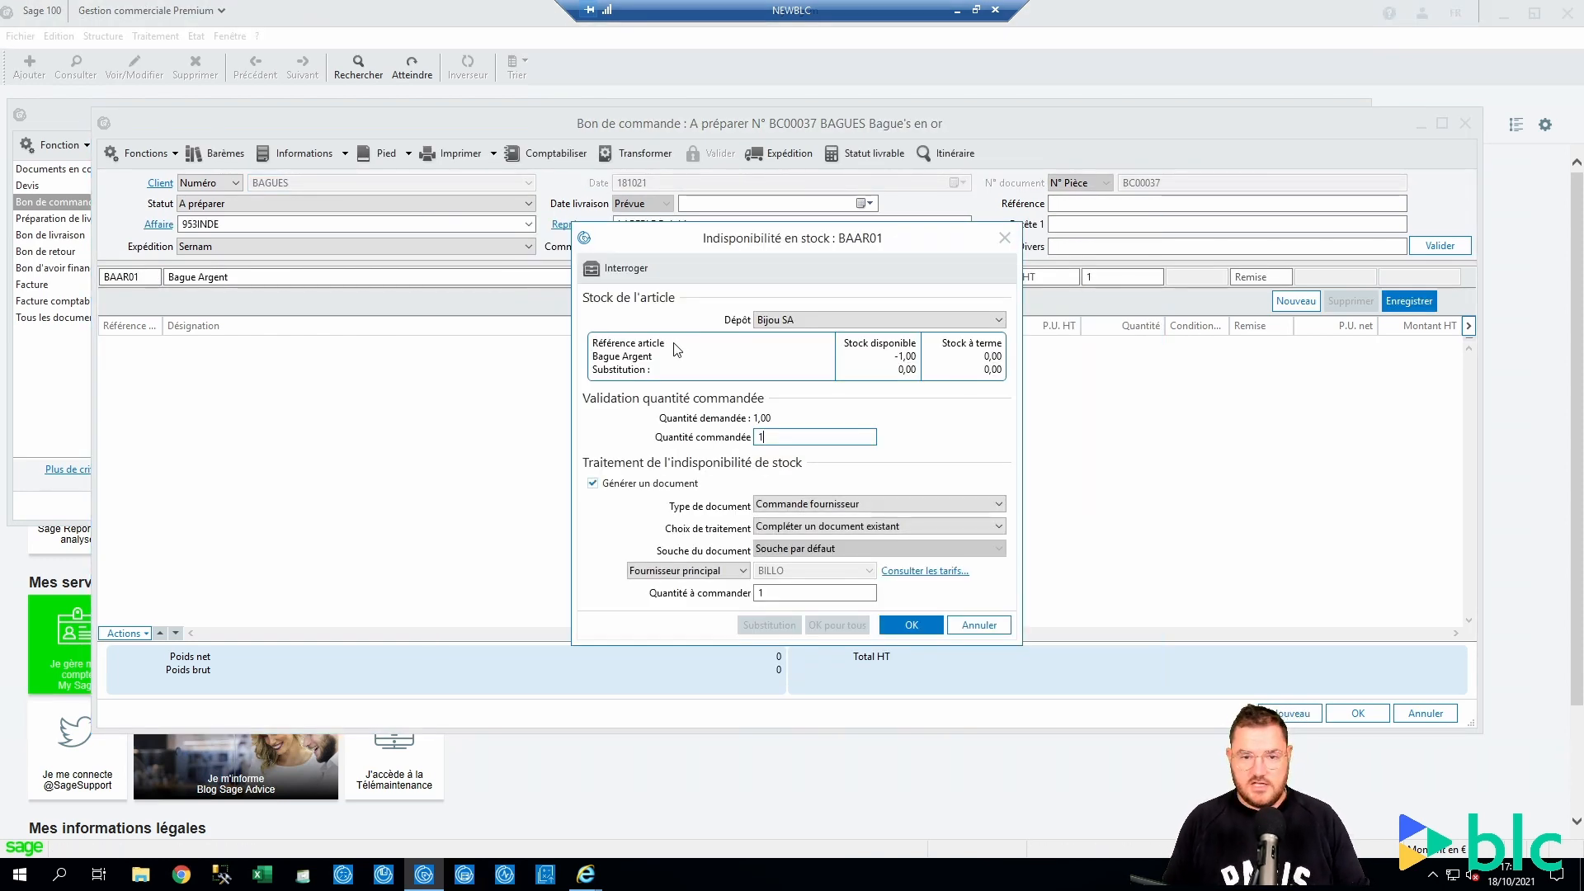
key("Return")
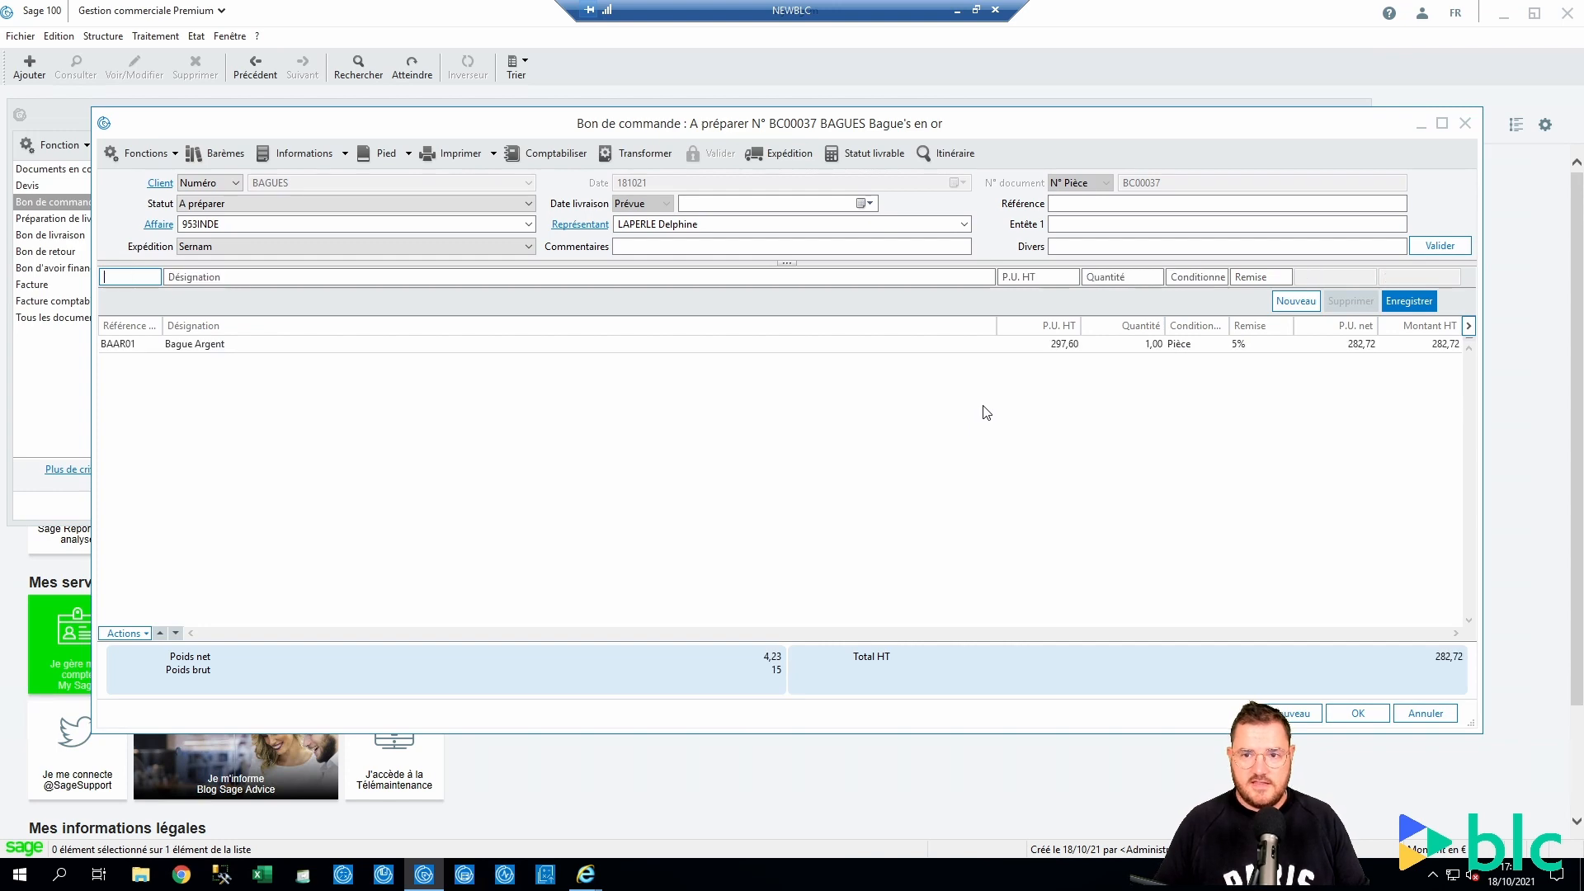
left_click(1361, 713)
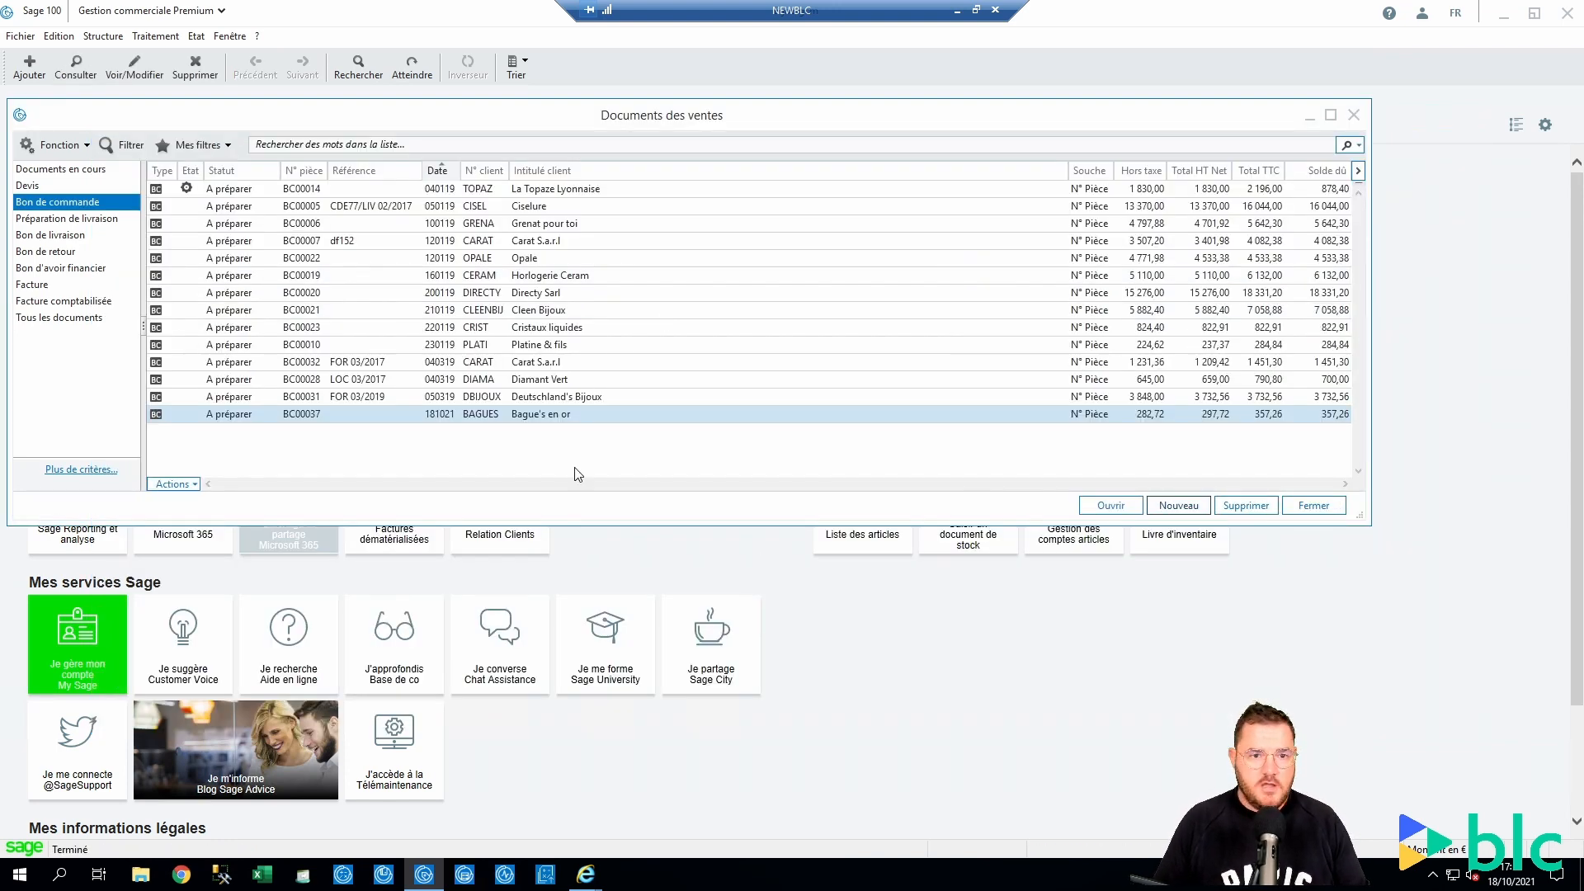
Transform the new BAGUES order into a Préparation de livraison with status A livrer, accepting the negative available stock.
right_click(559, 424)
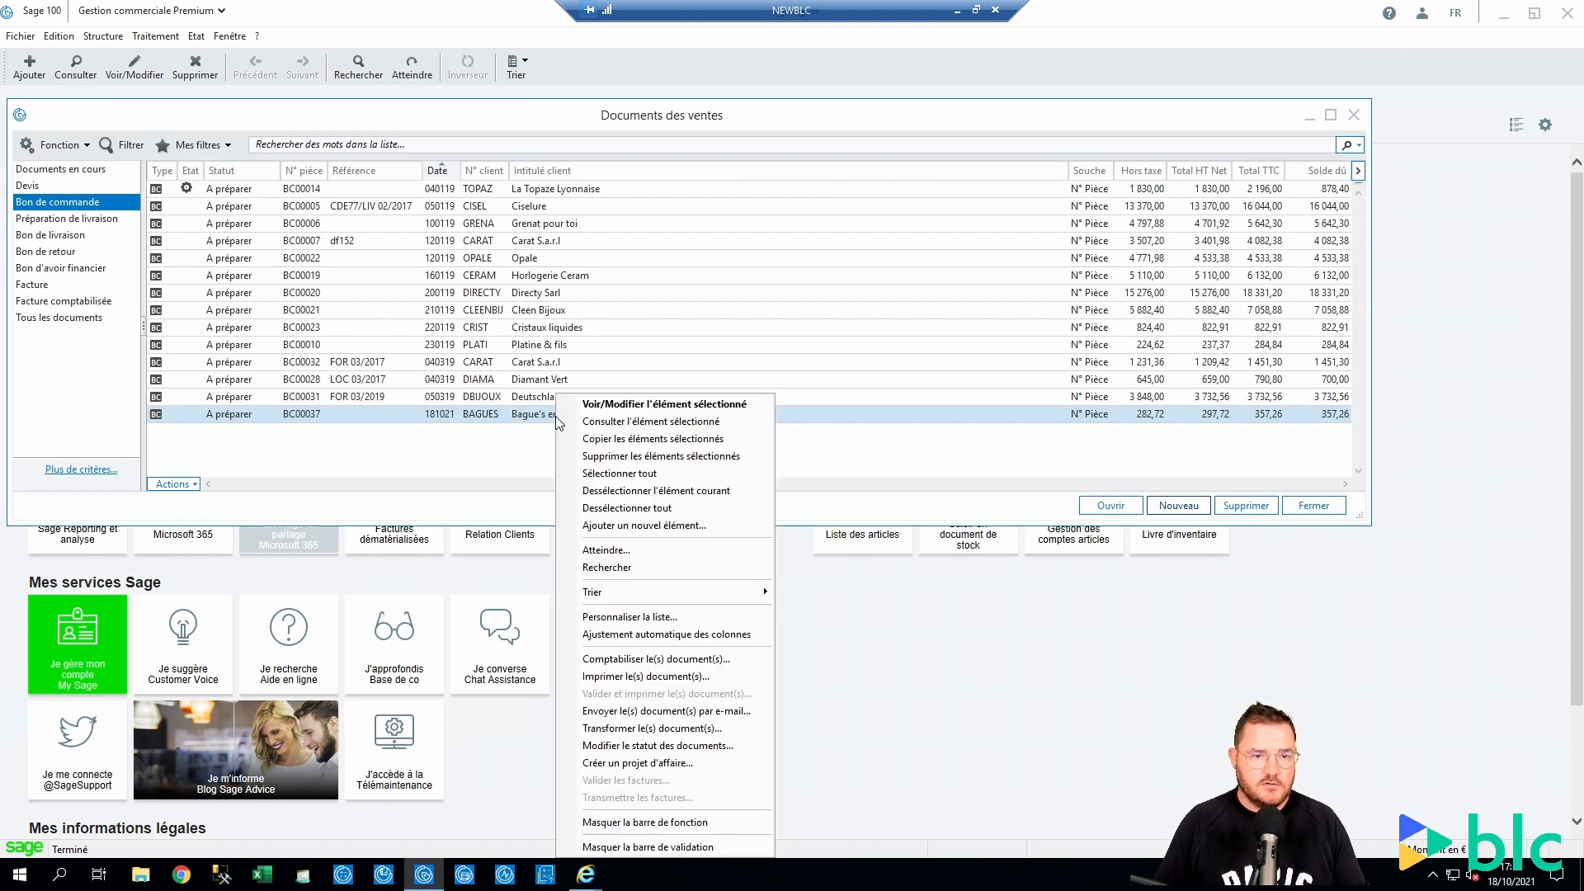
left_click(627, 728)
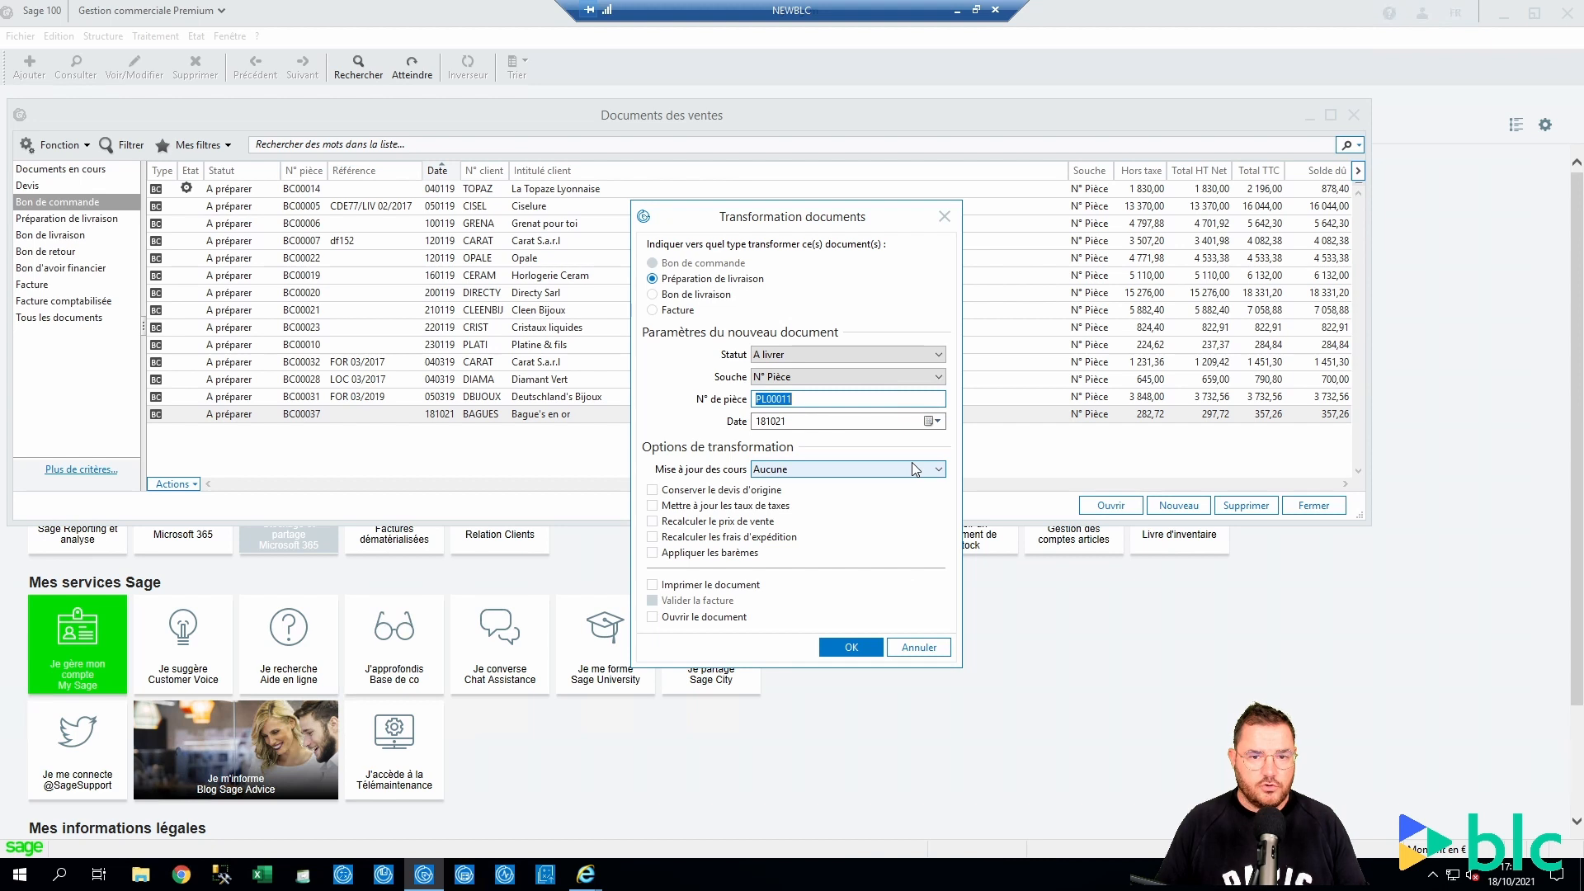
left_click(852, 647)
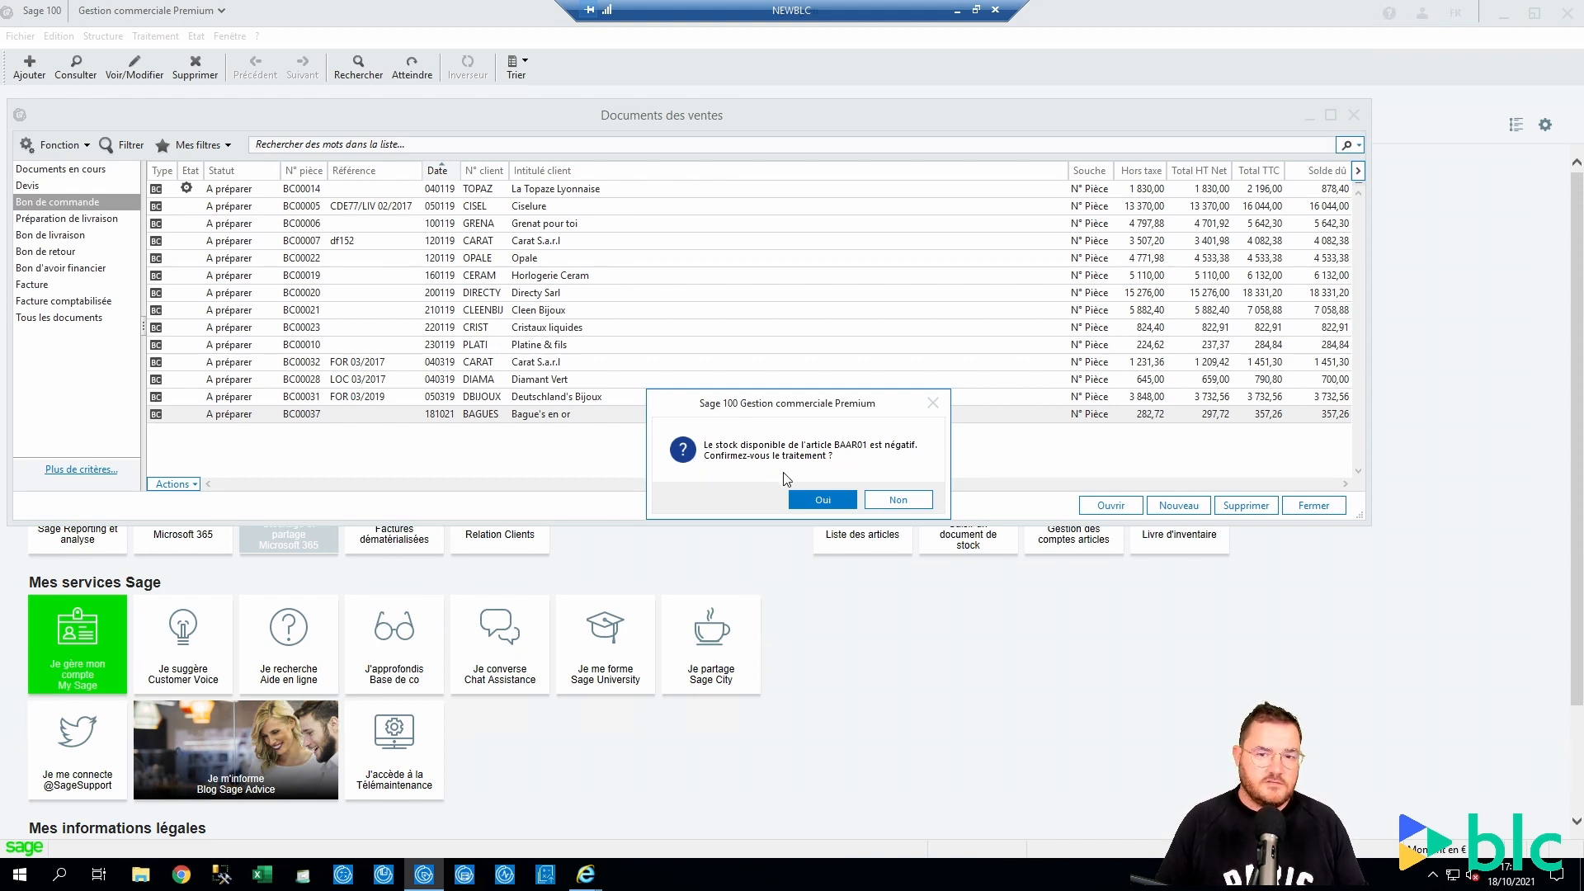
left_click(802, 497)
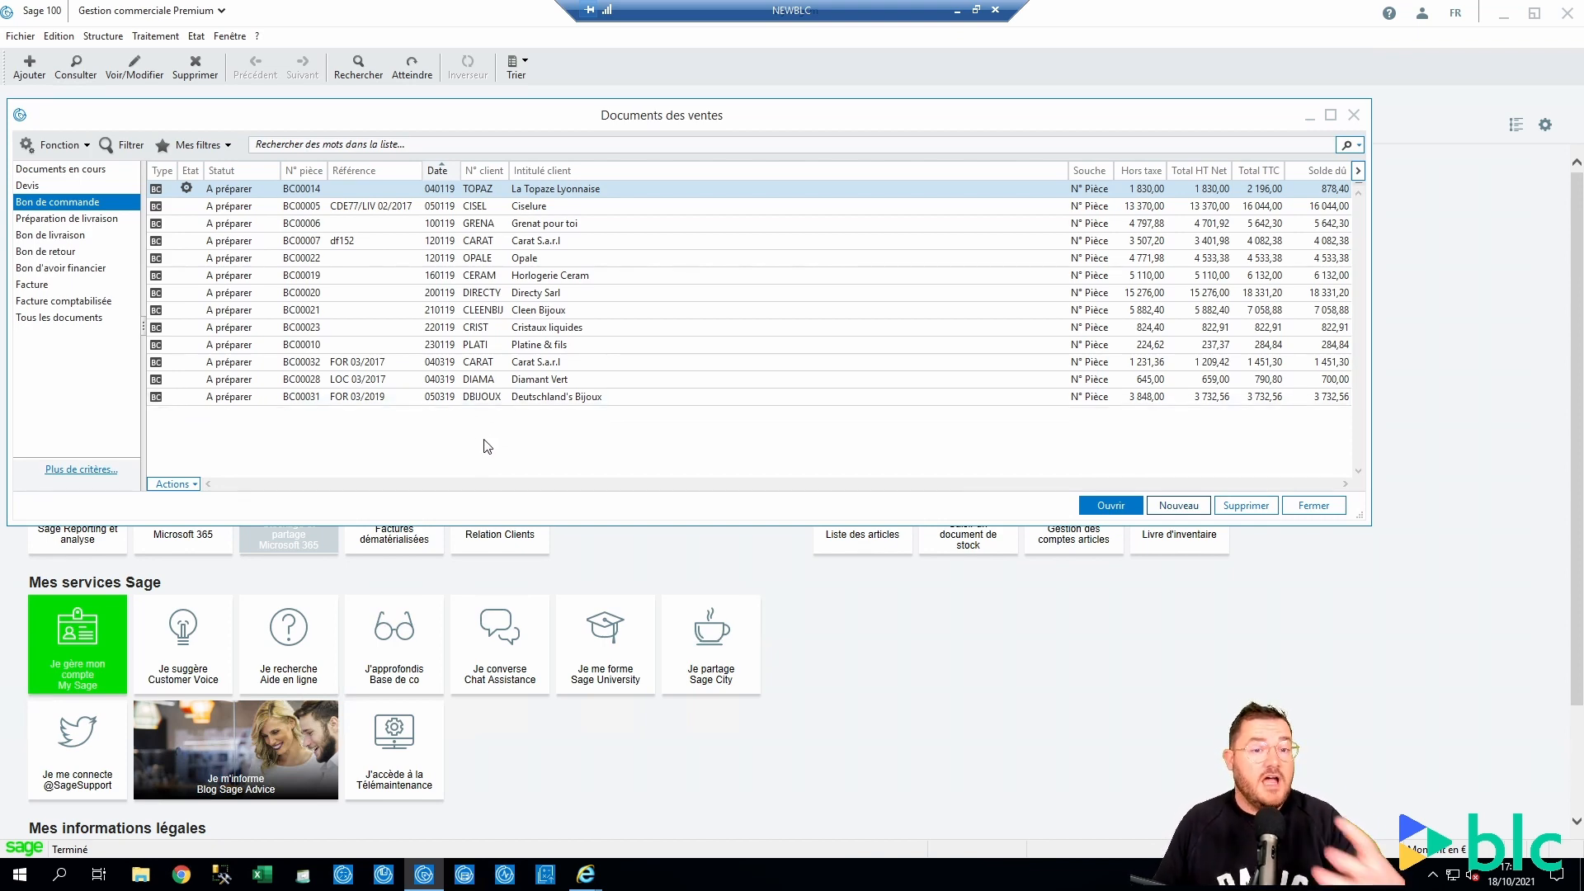
Disable the negative available stock alert for Préparation de livraison in the company's logistics parameters.
left_click(85, 141)
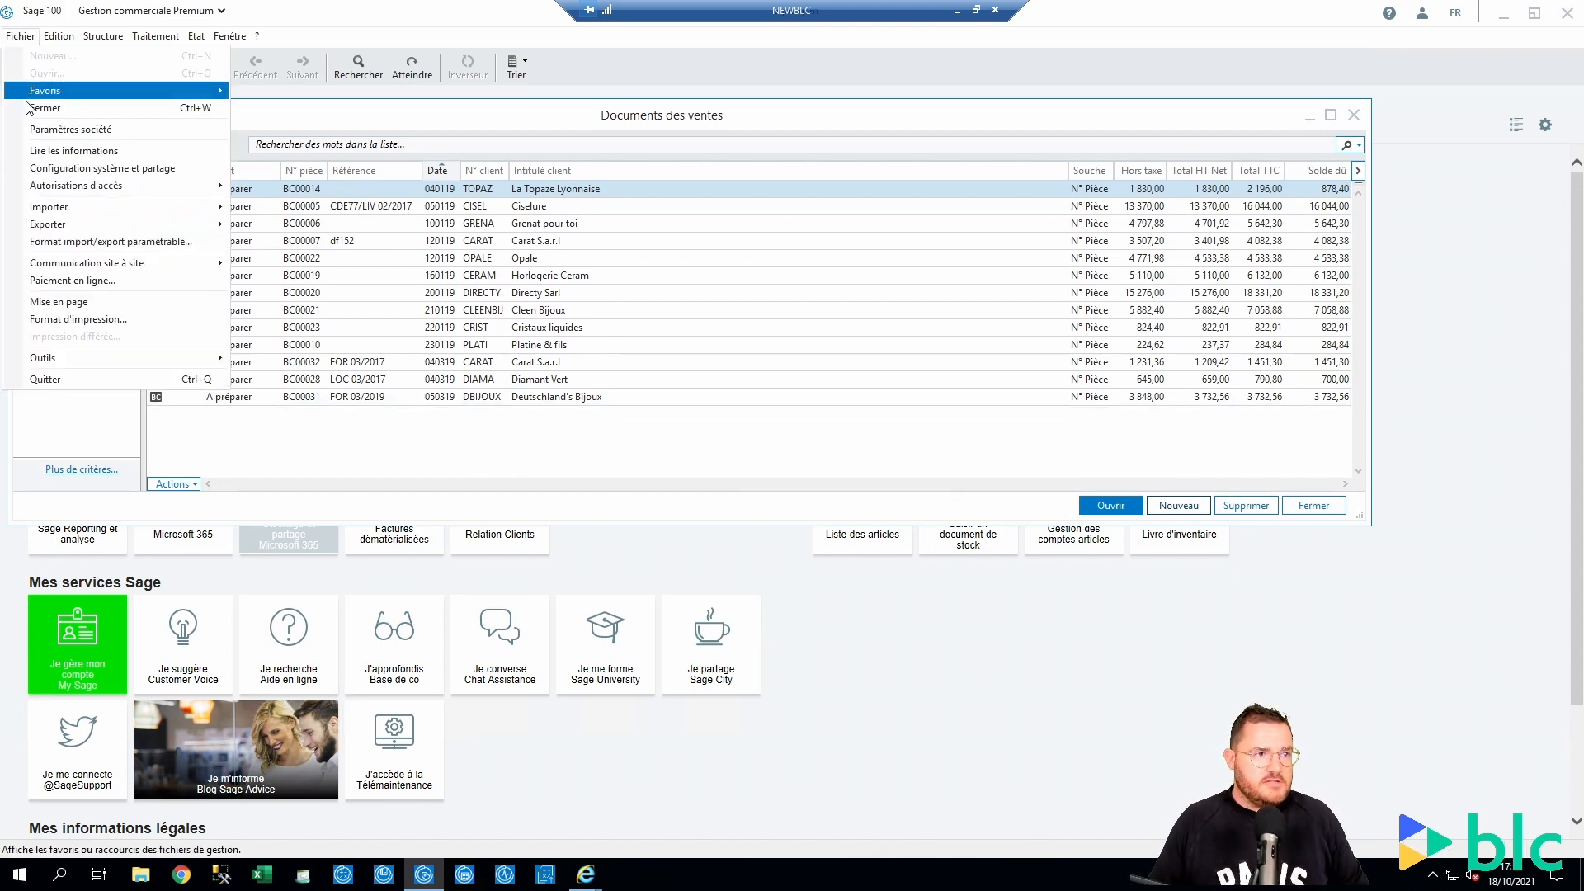
left_click(85, 140)
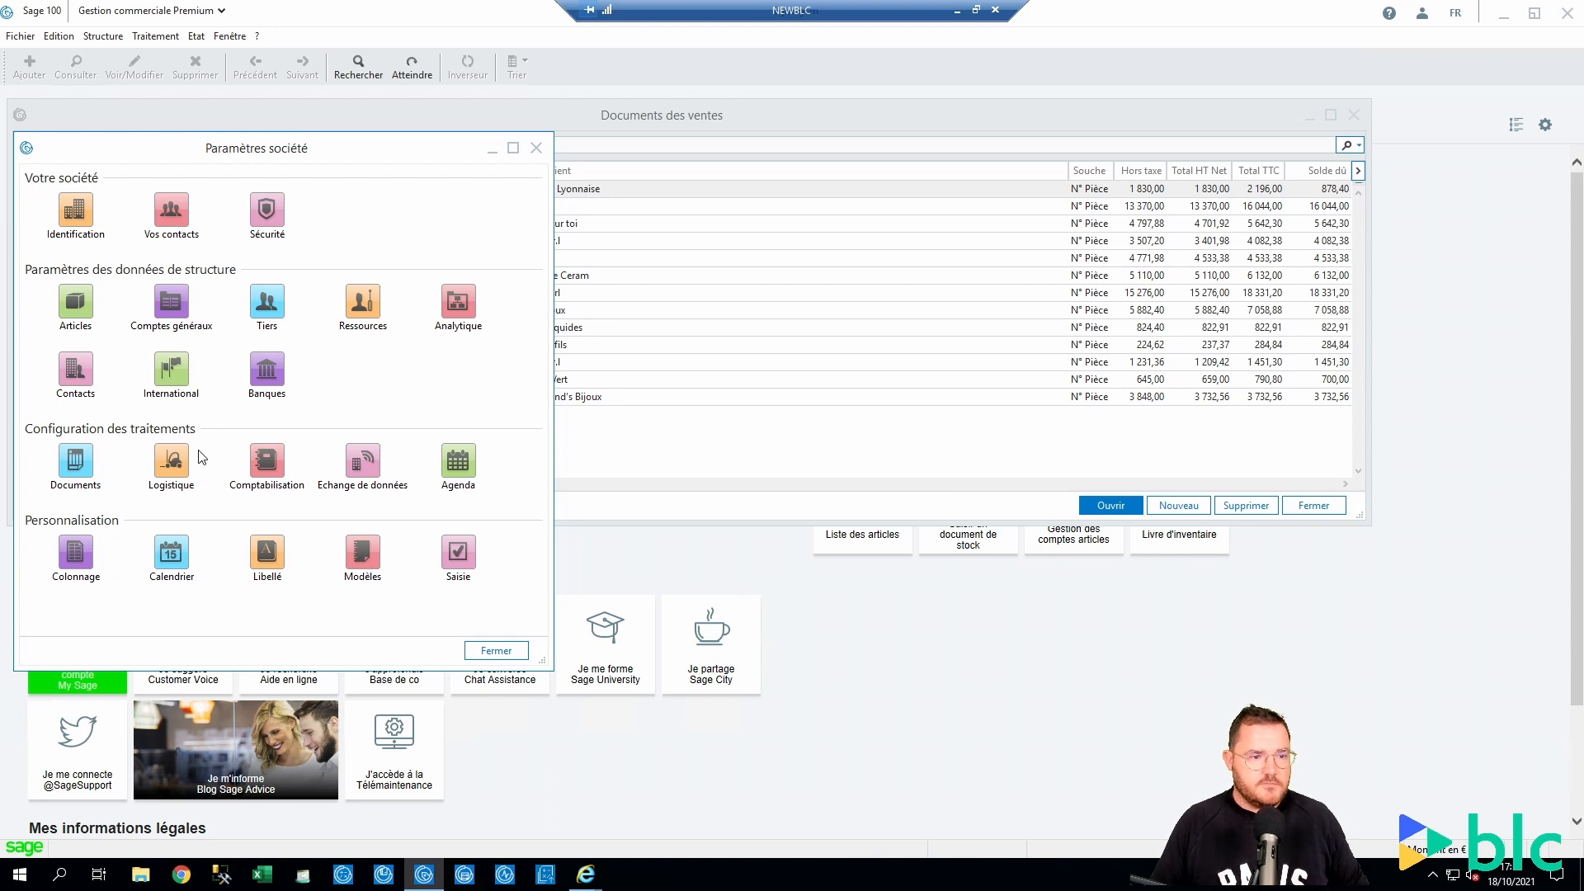
left_click(171, 462)
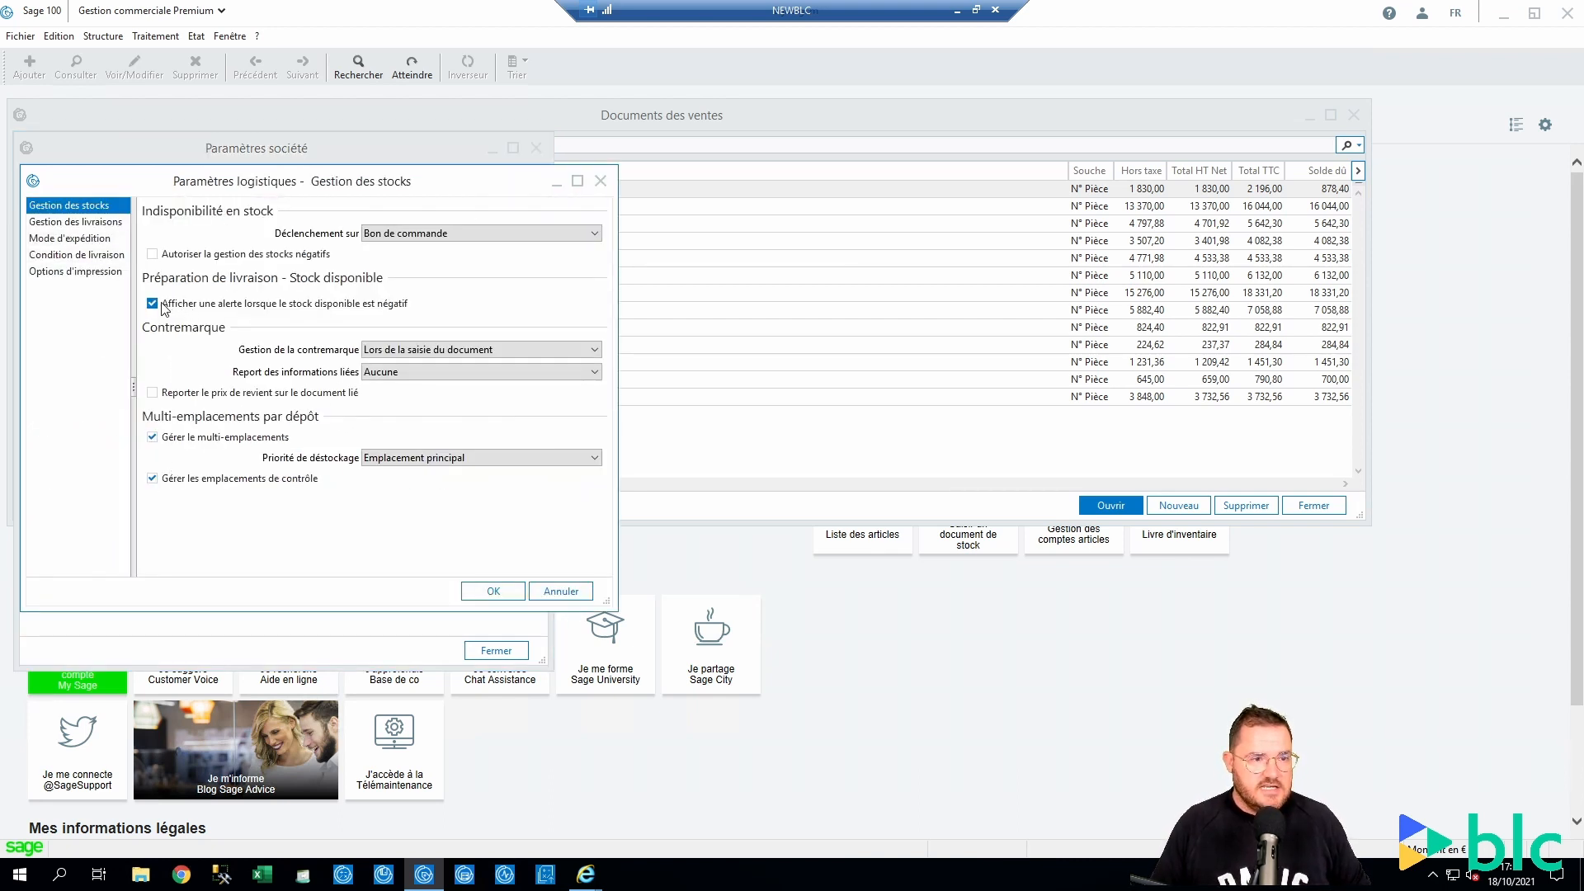
left_click(168, 311)
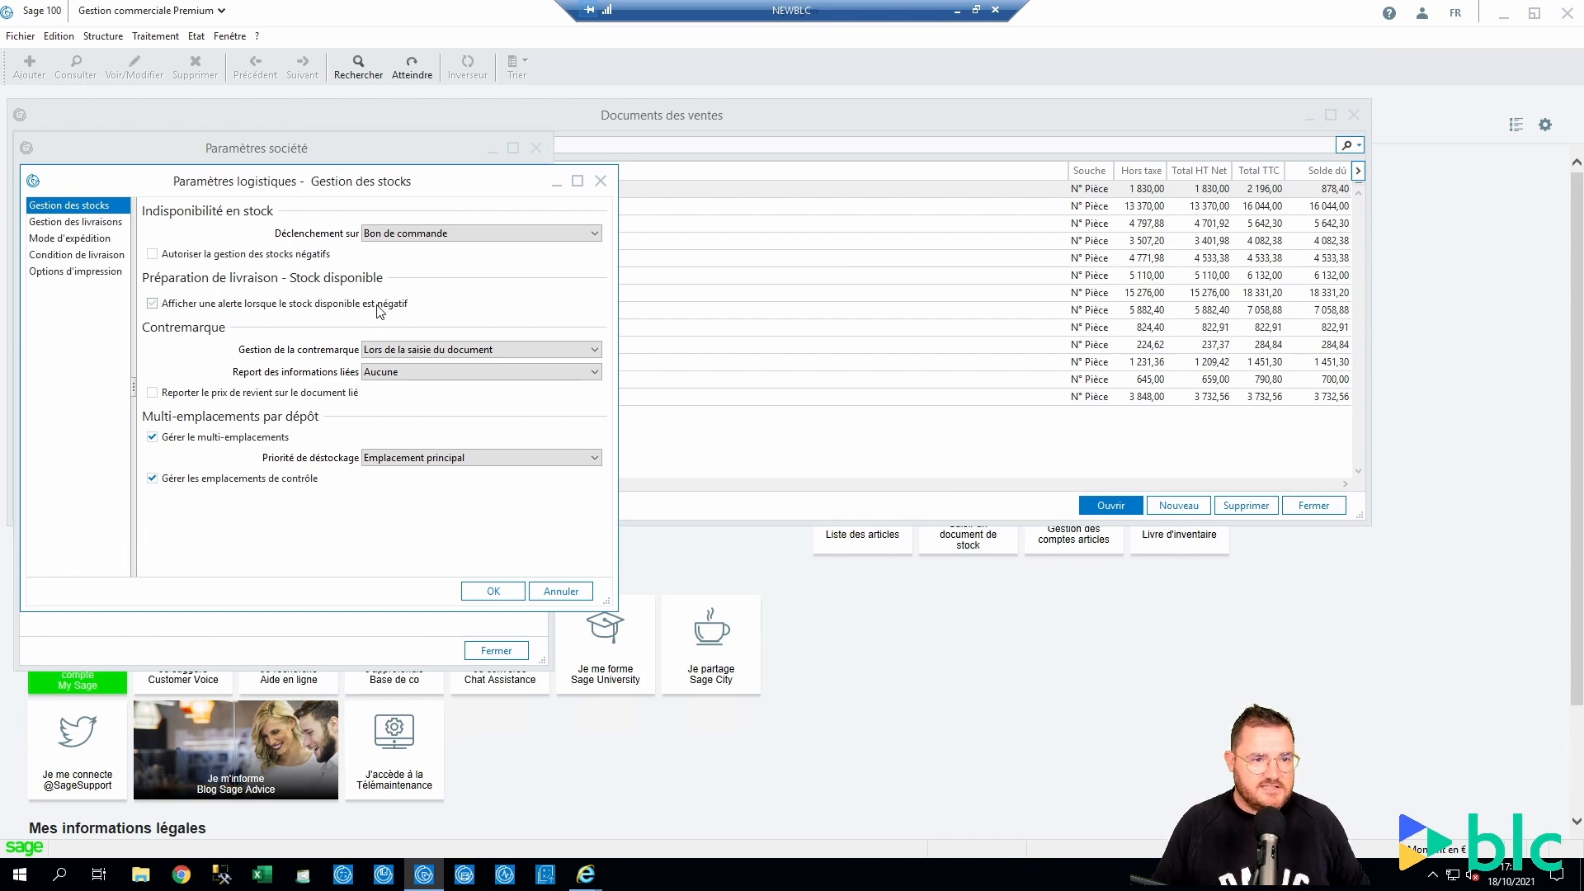
left_click(493, 590)
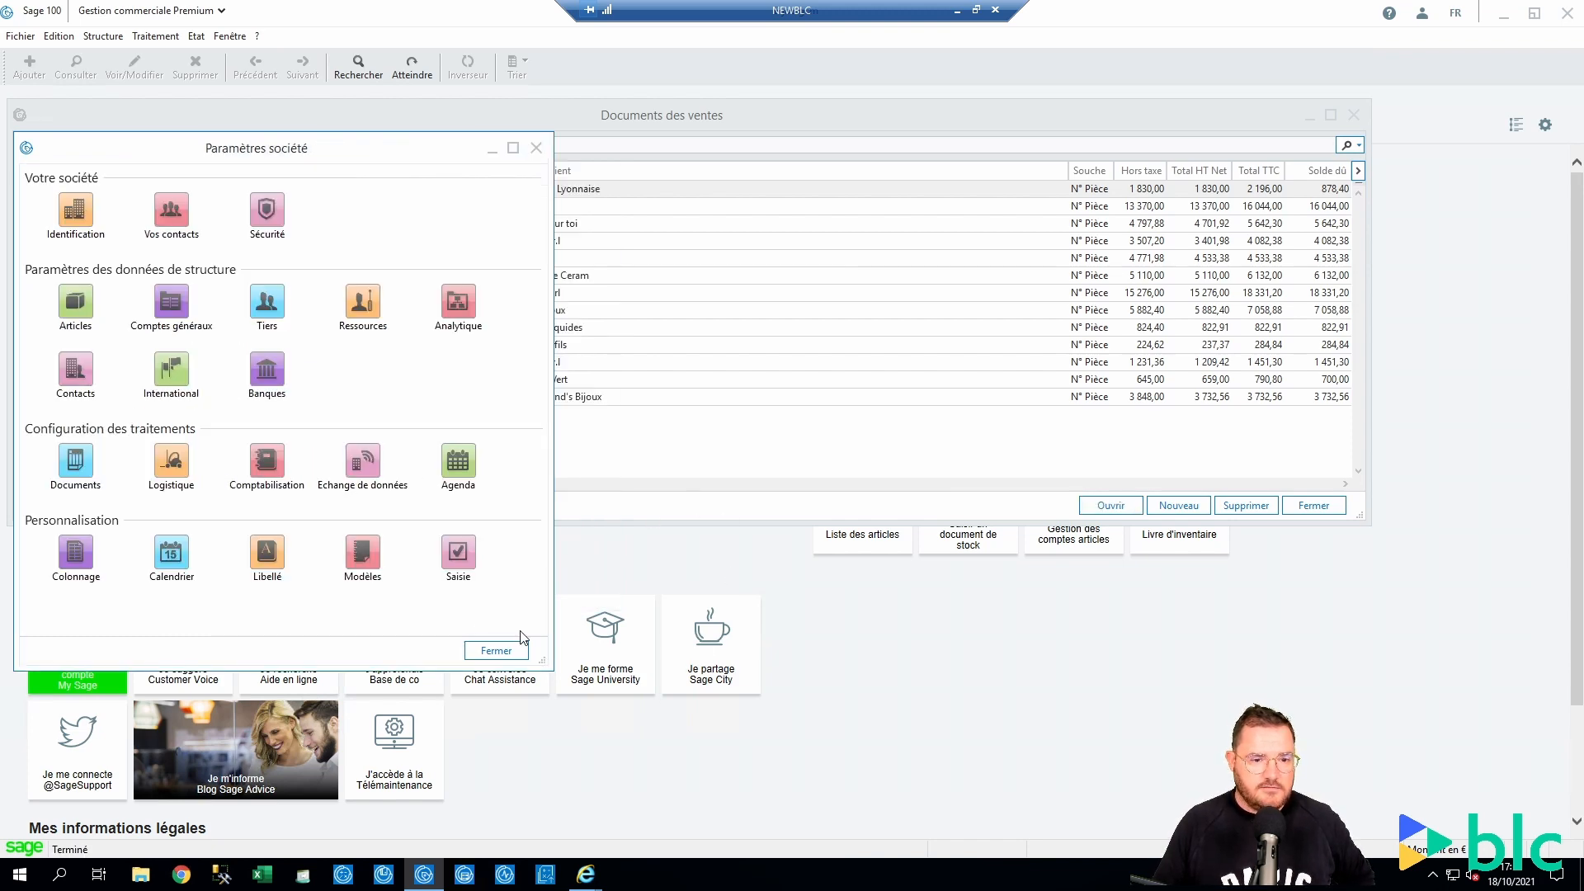
left_click(496, 650)
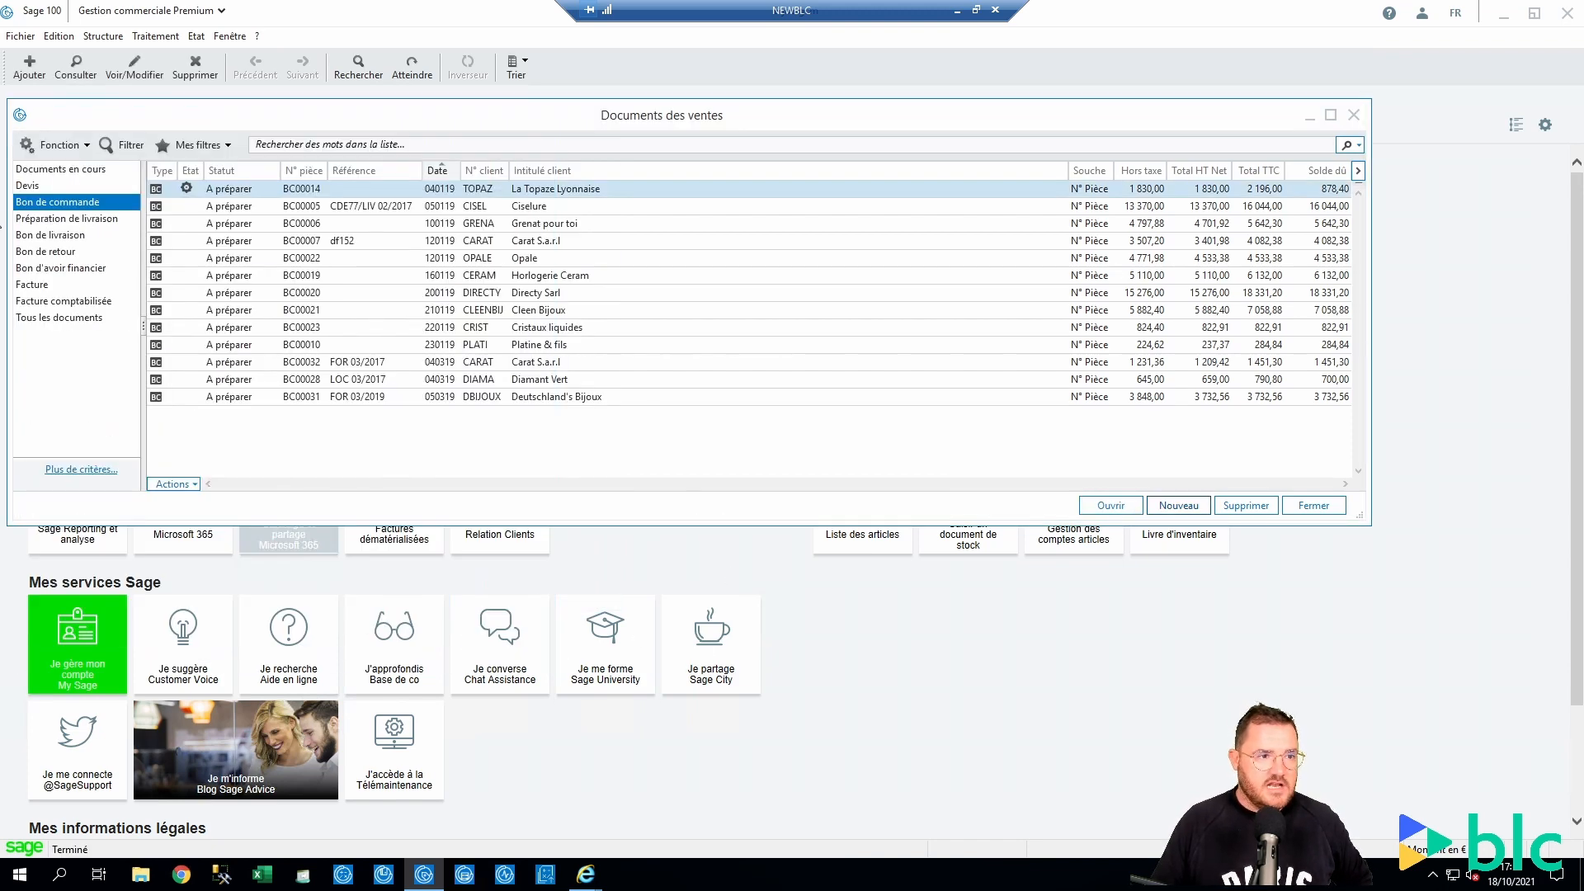
Create another Bon de commande for client BAGUES with 1 BAAR01 Bague Argent, confirming the stock unavailability handling.
left_click(1178, 505)
key("Return")
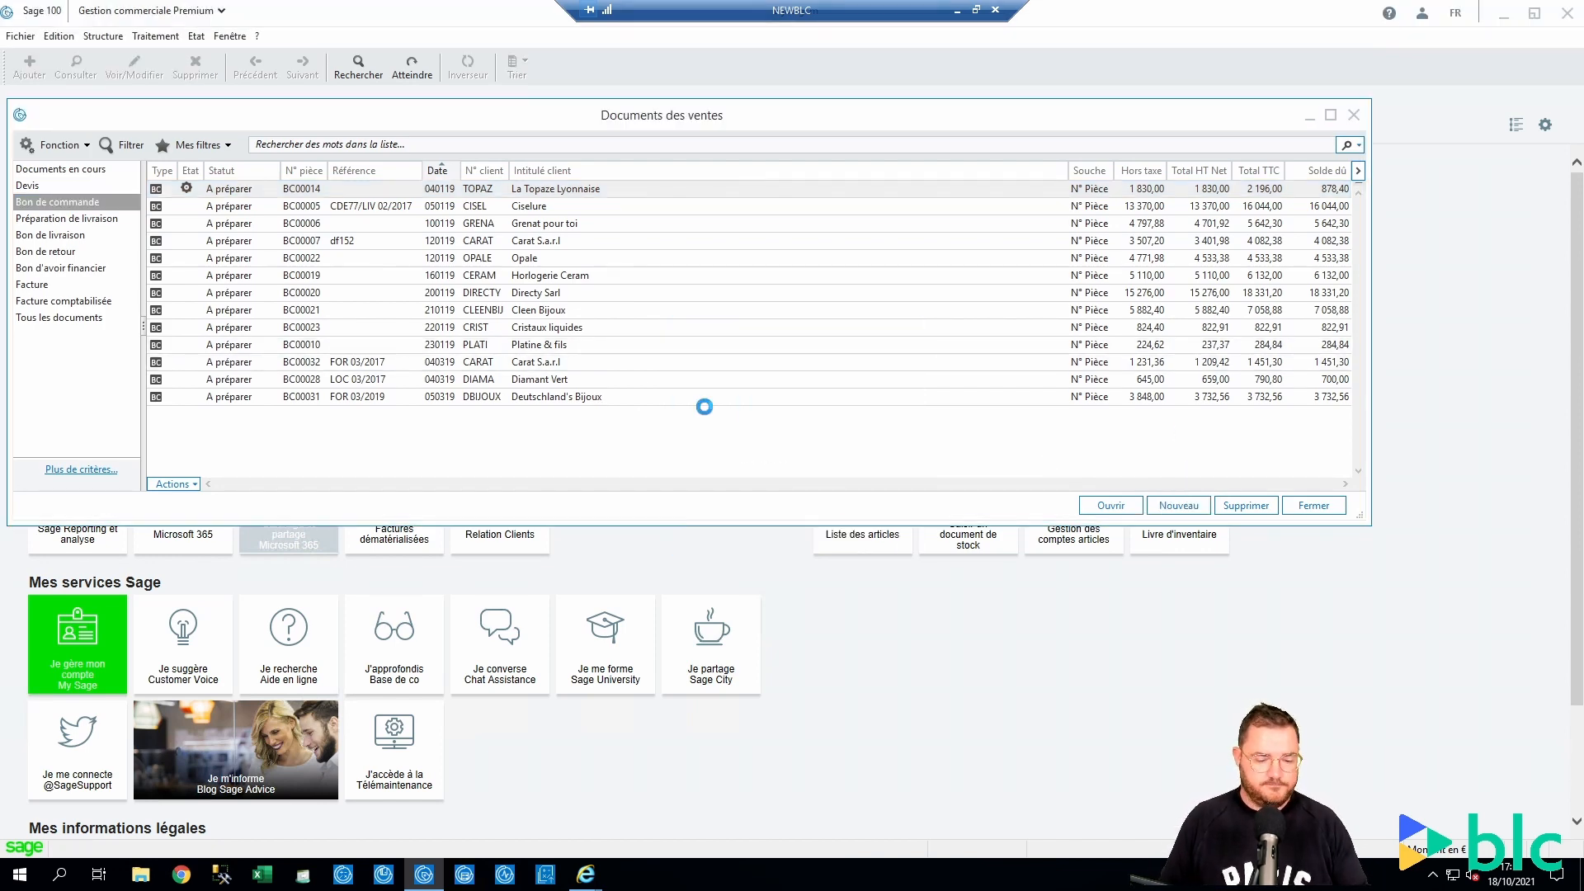
key("Return")
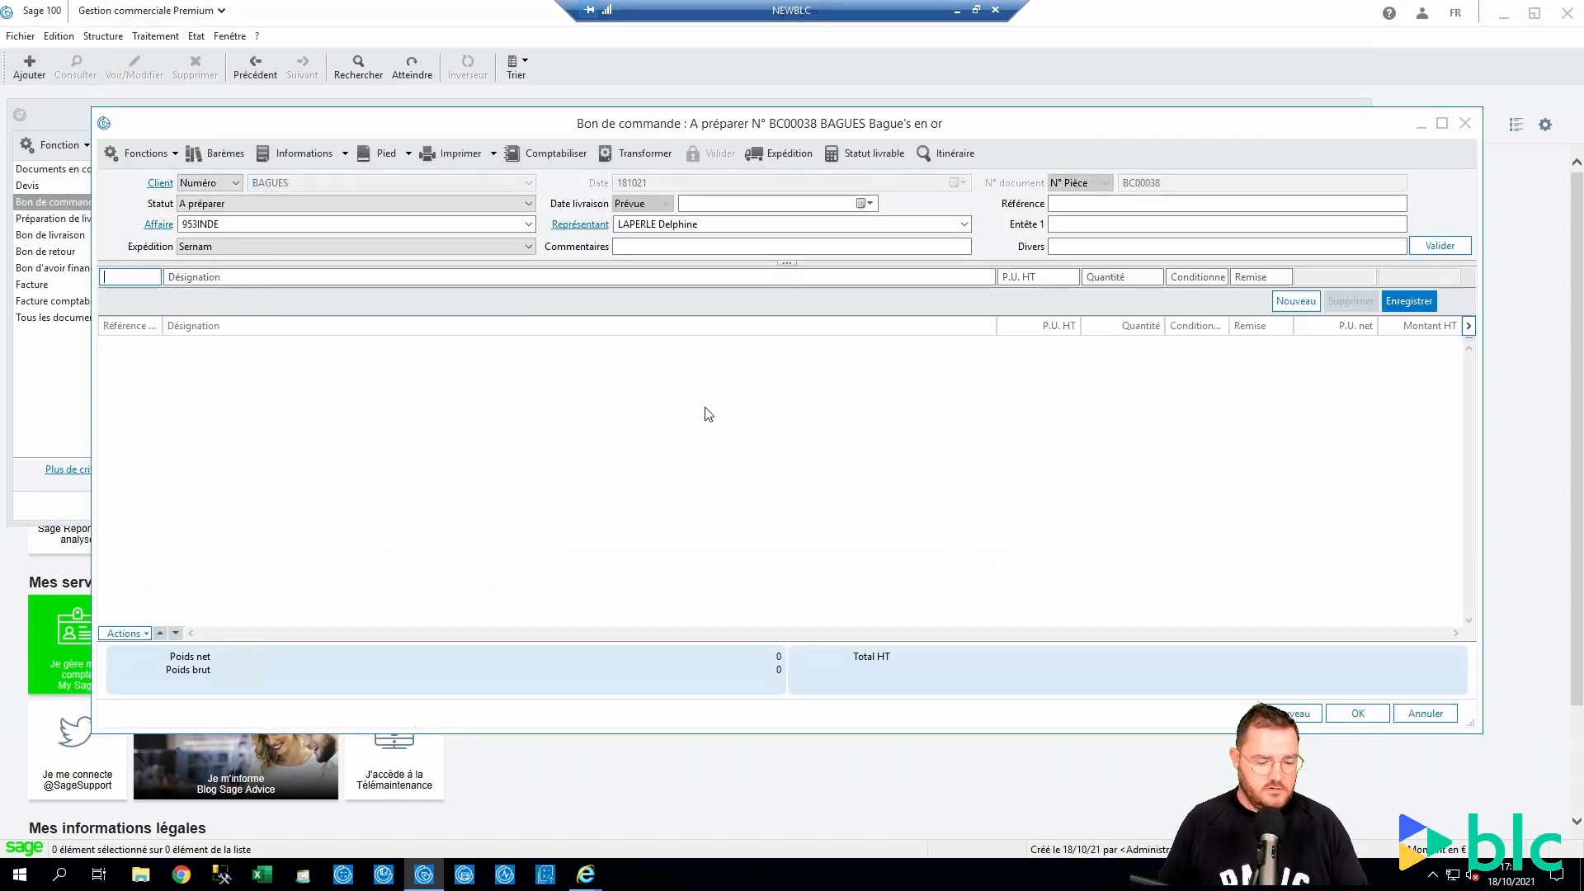
key("Return")
key("Return")
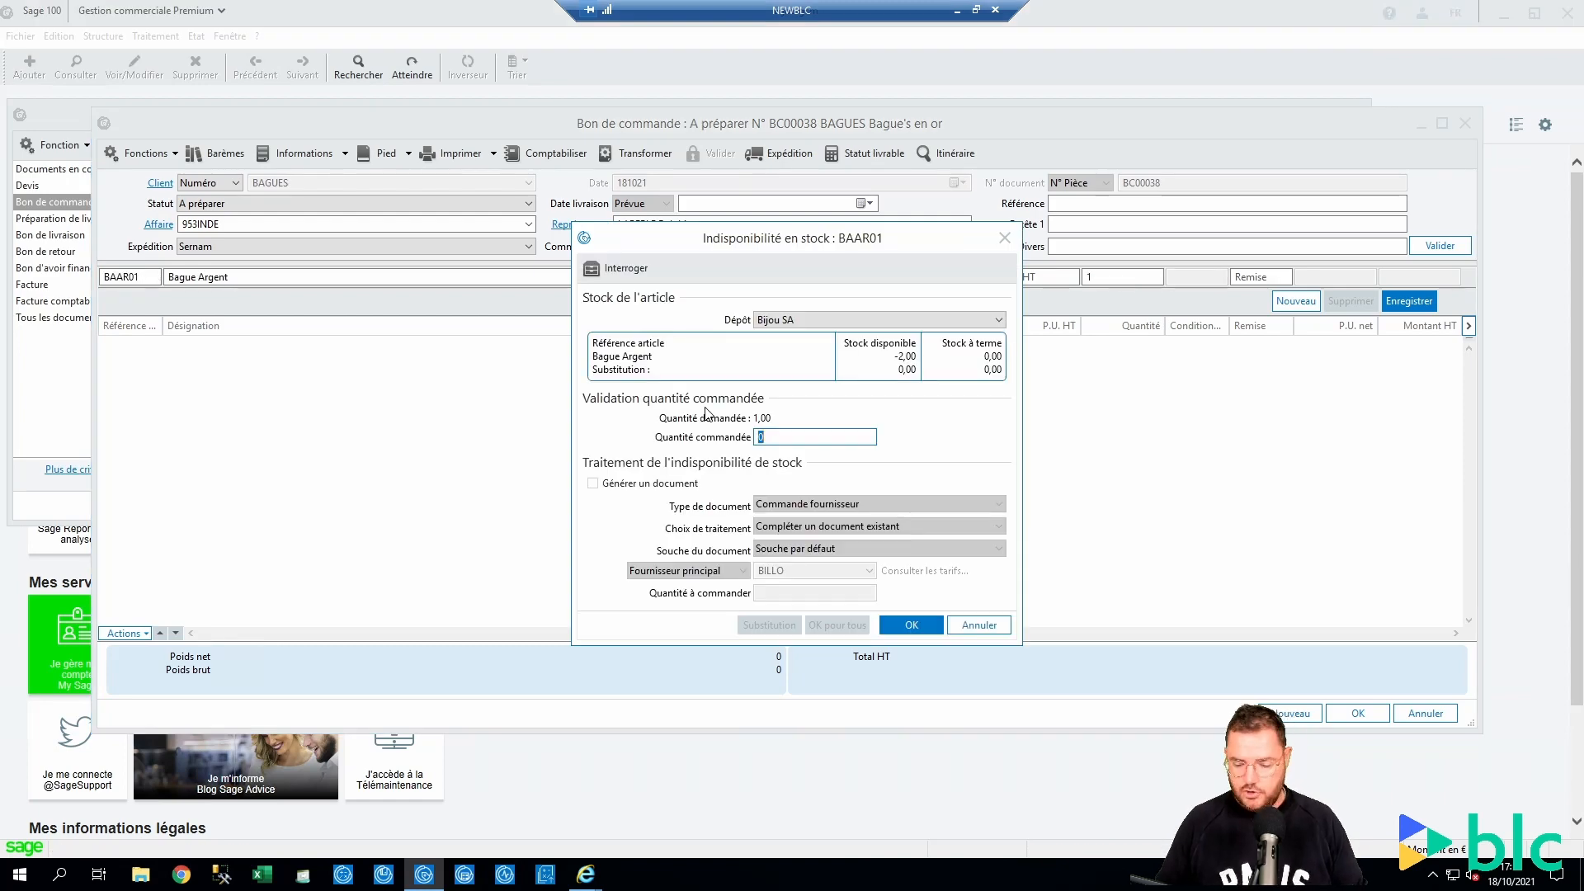
key("Return")
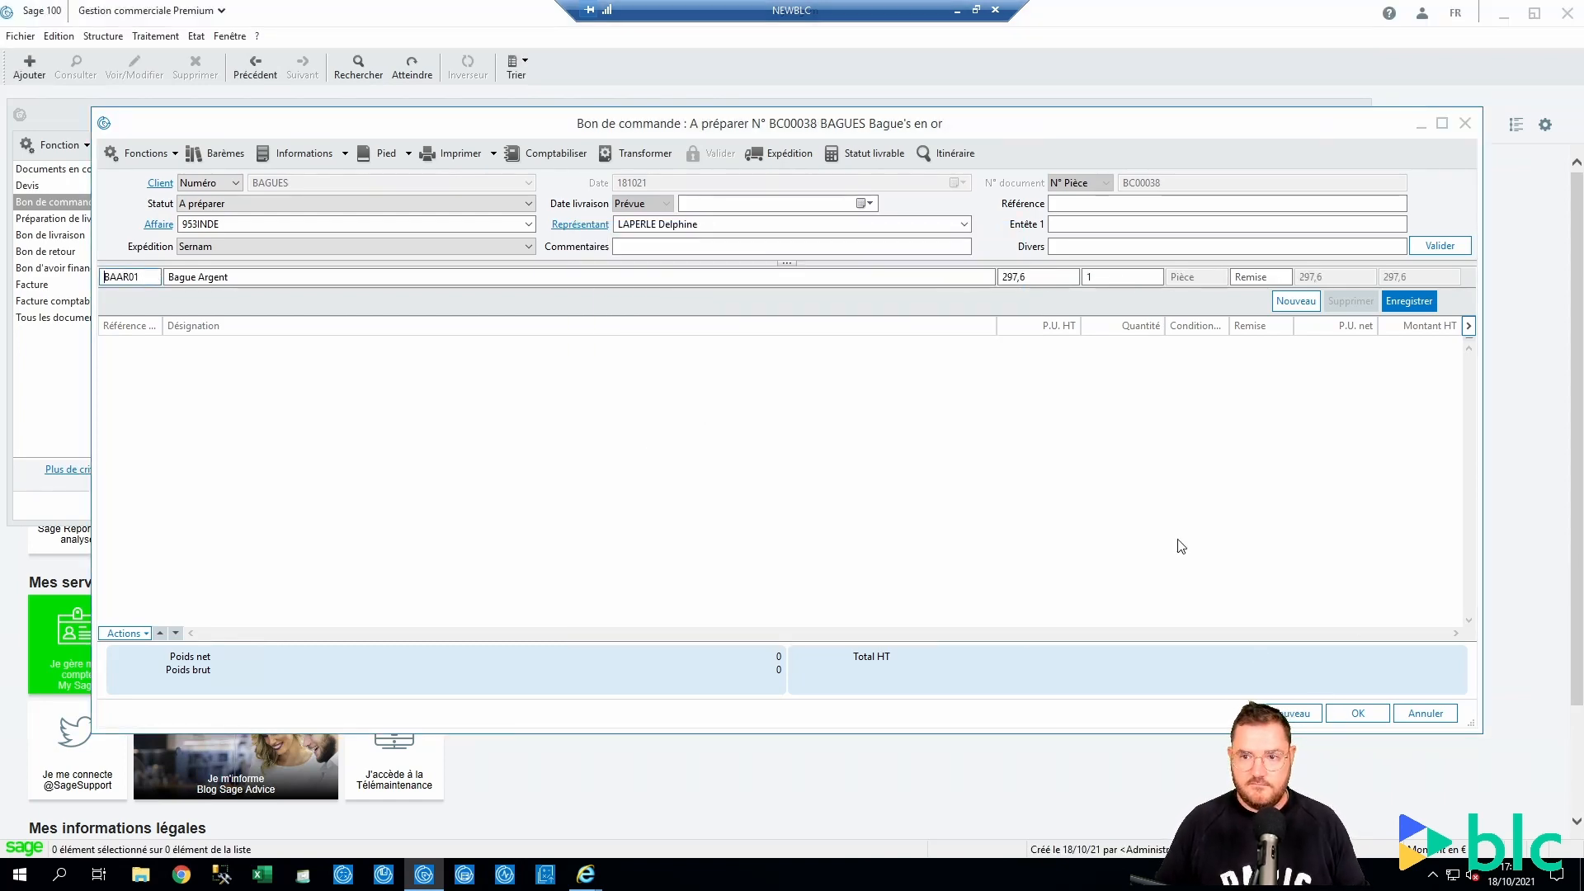
key("Return")
left_click(1376, 721)
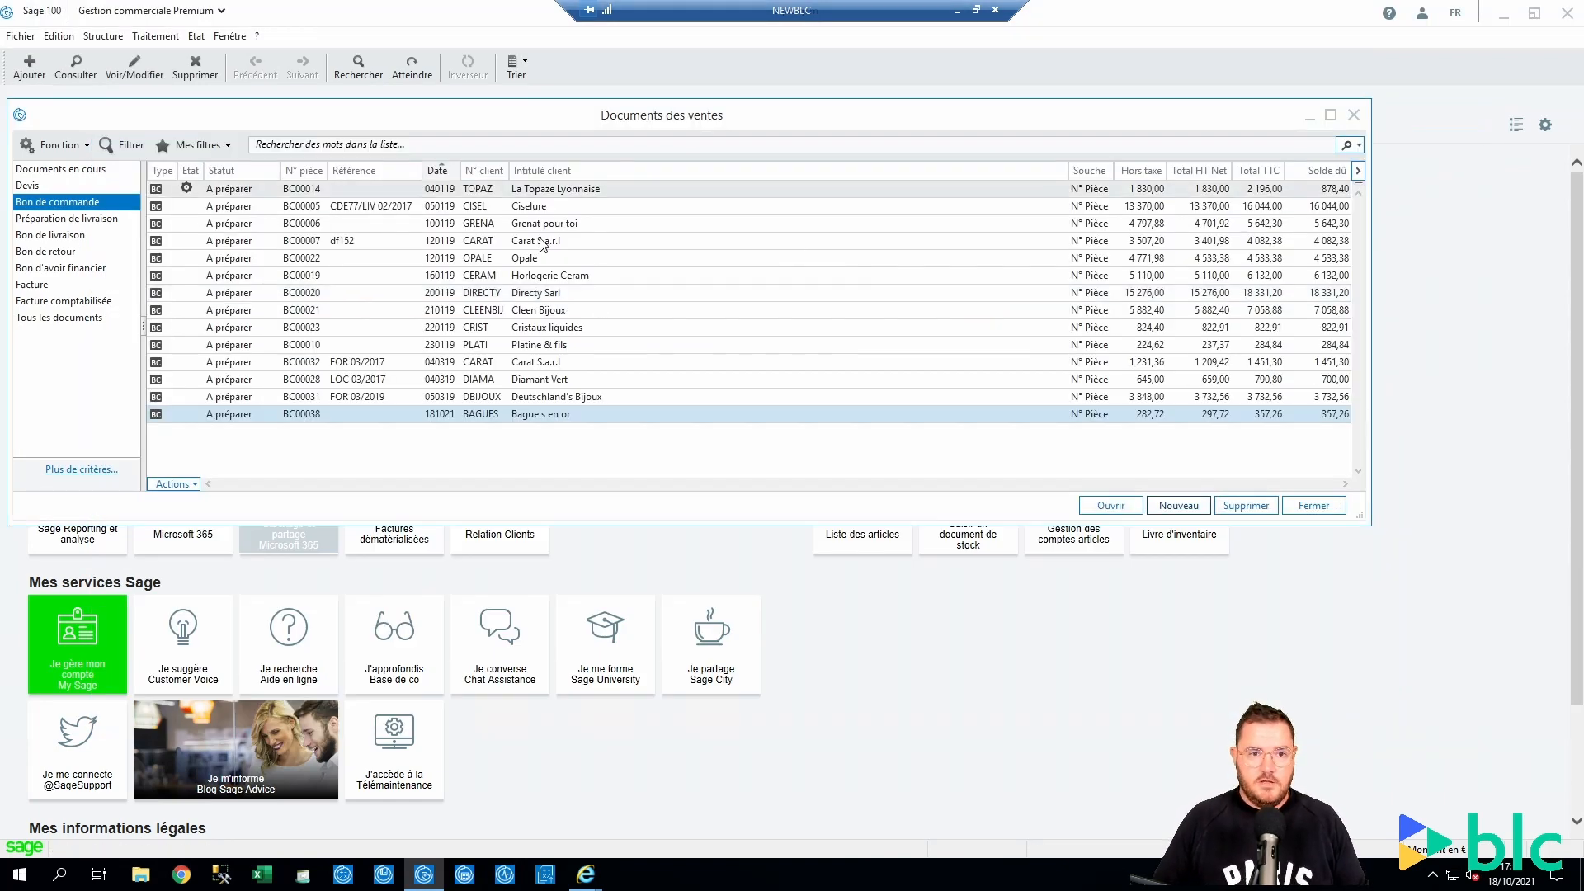
Transform the new BAGUES order into a Préparation de livraison with status A livrer, and close the sales documents list.
right_click(533, 423)
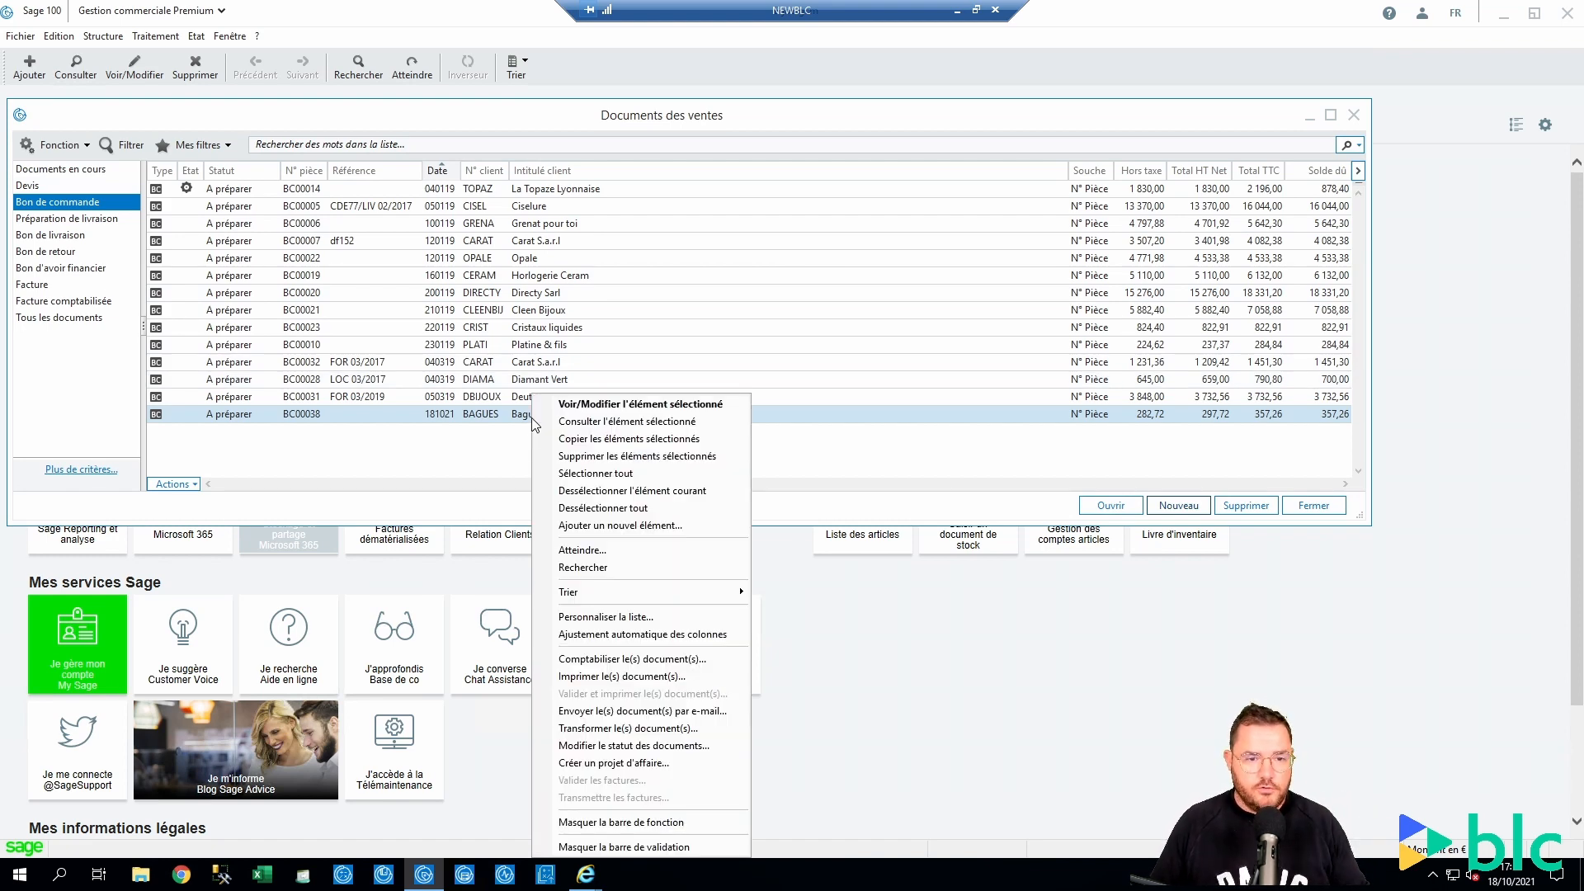
left_click(628, 728)
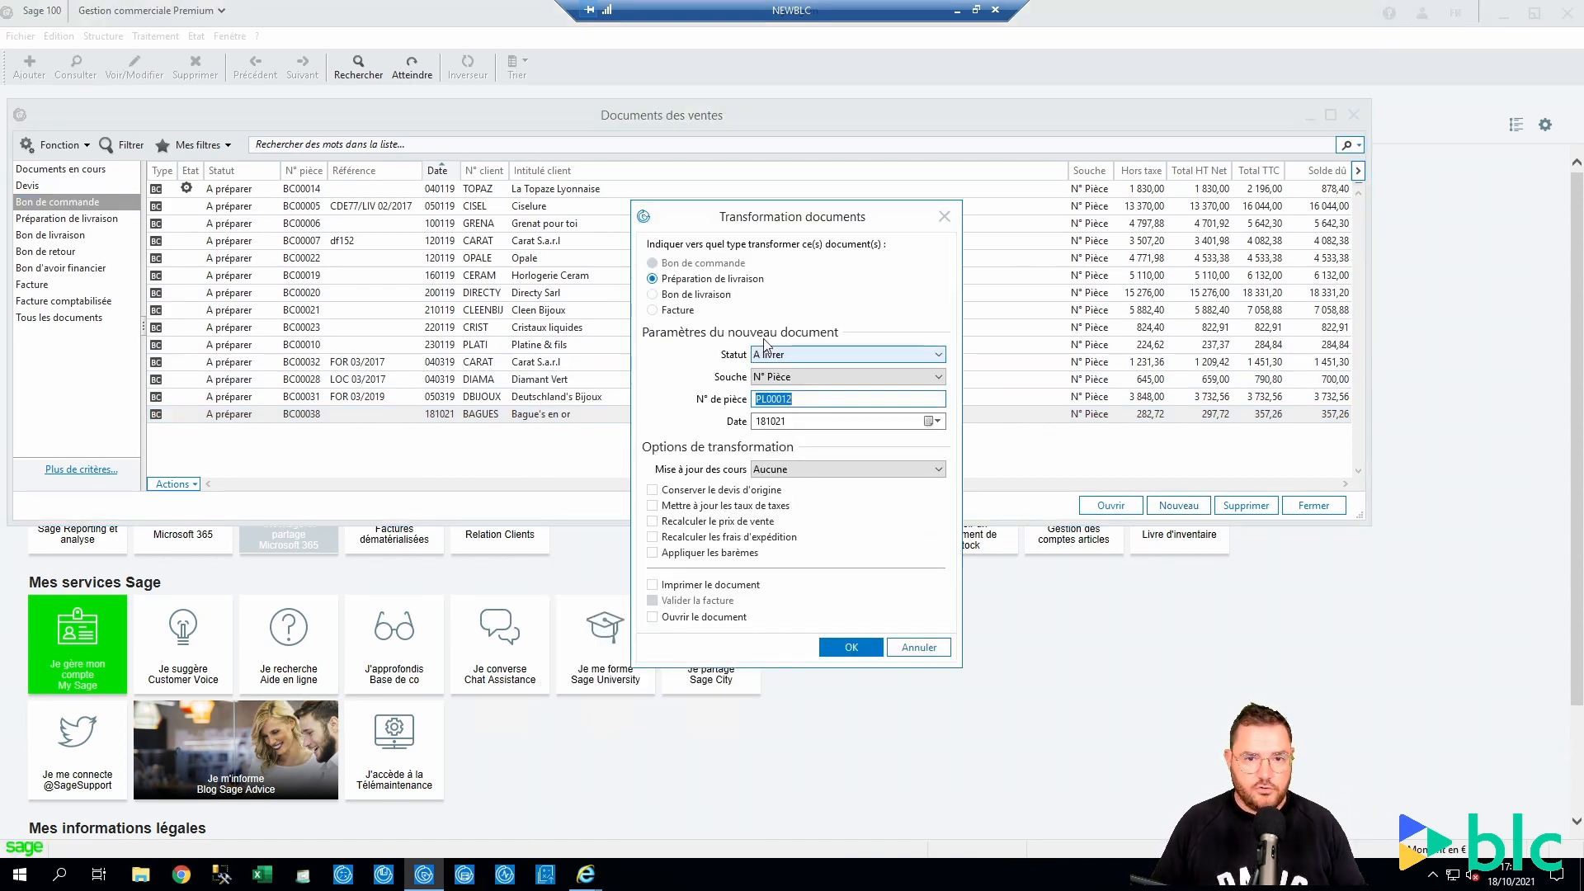
left_click(851, 647)
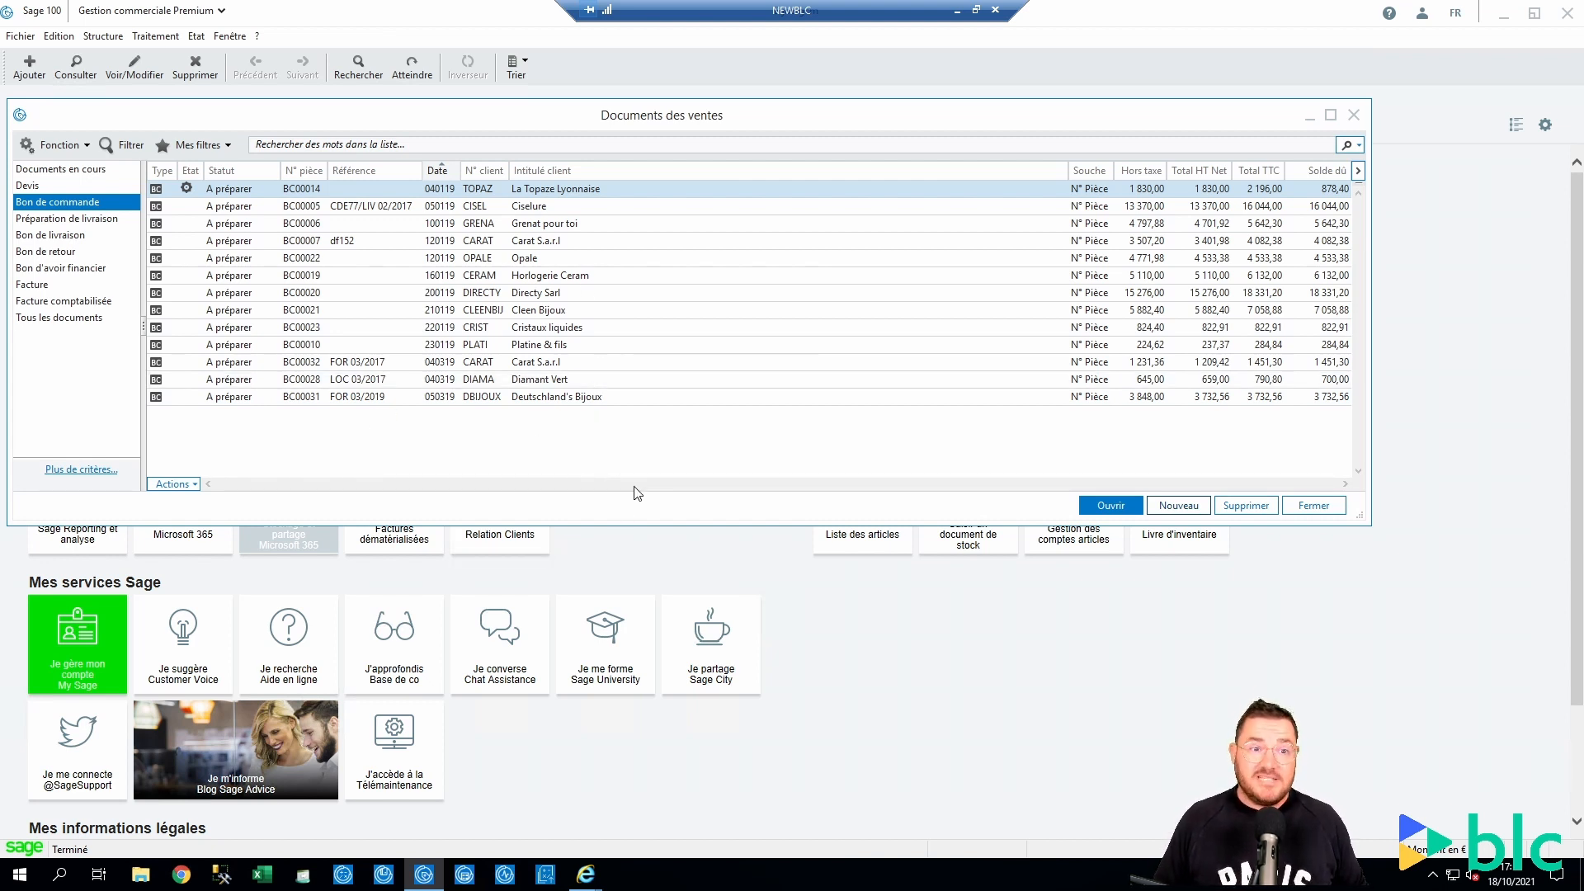
key("Escape")
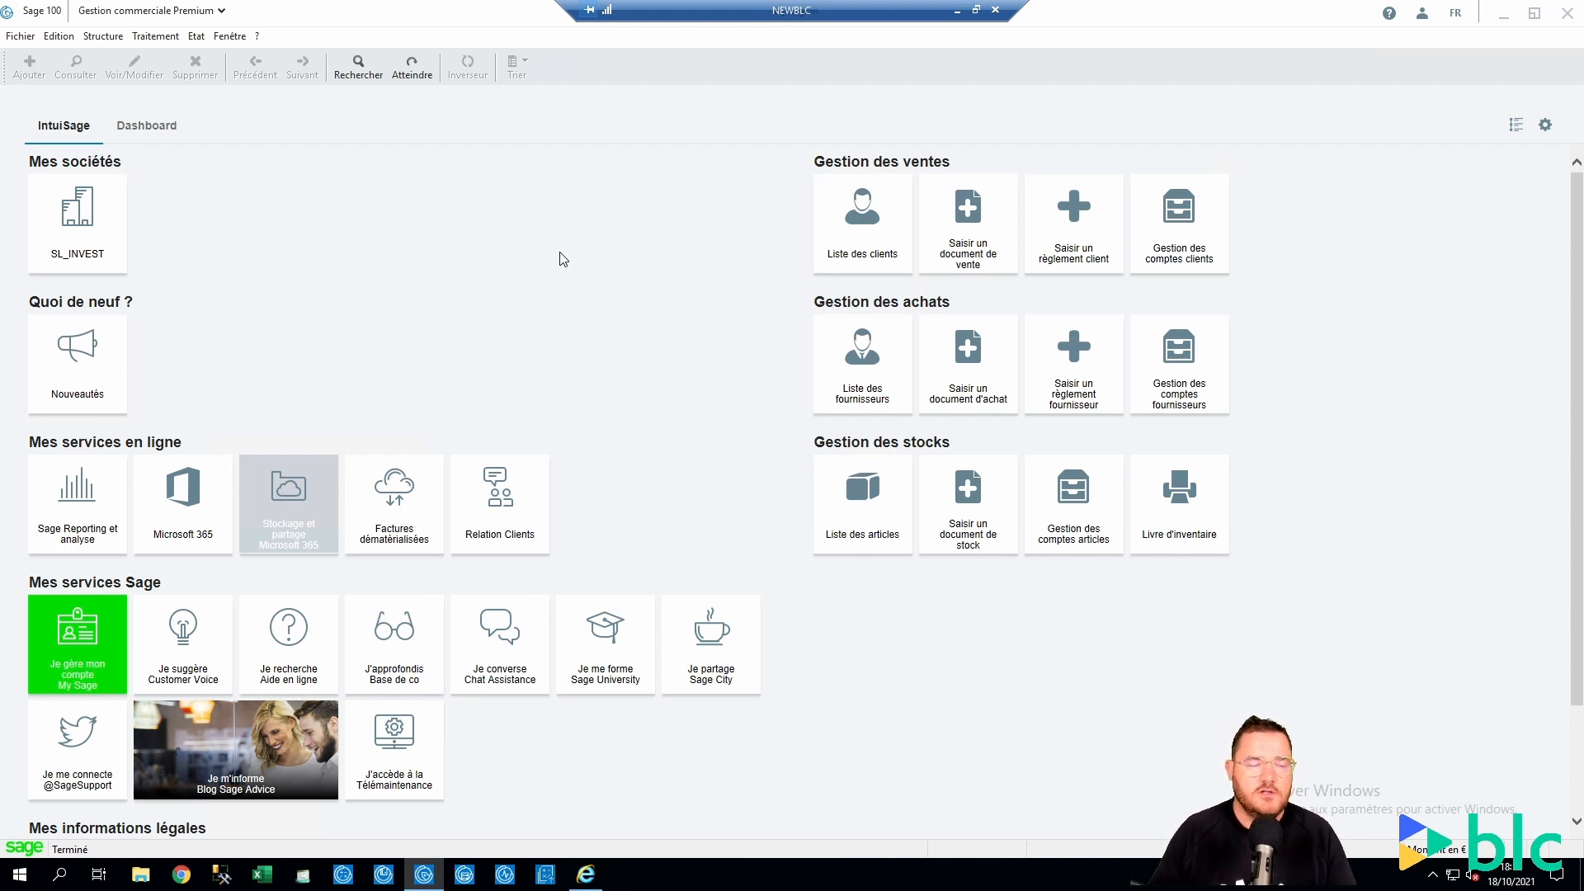
Examine the sales entry label functions in the company's invoice accounting parameters, including @A Affaire entête document.
left_click(20, 37)
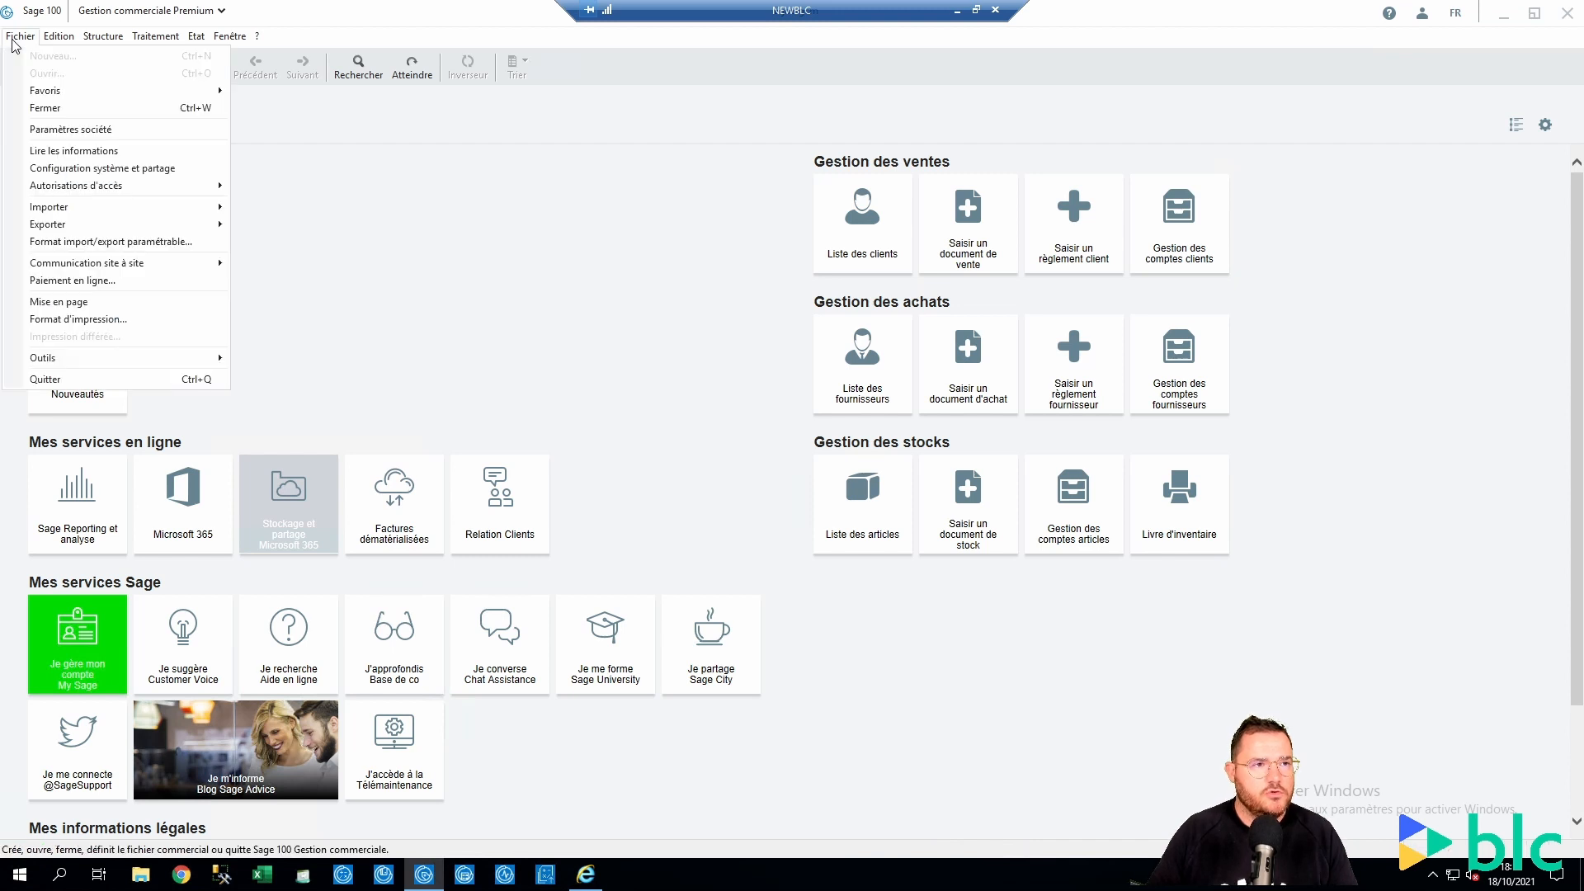
left_click(62, 129)
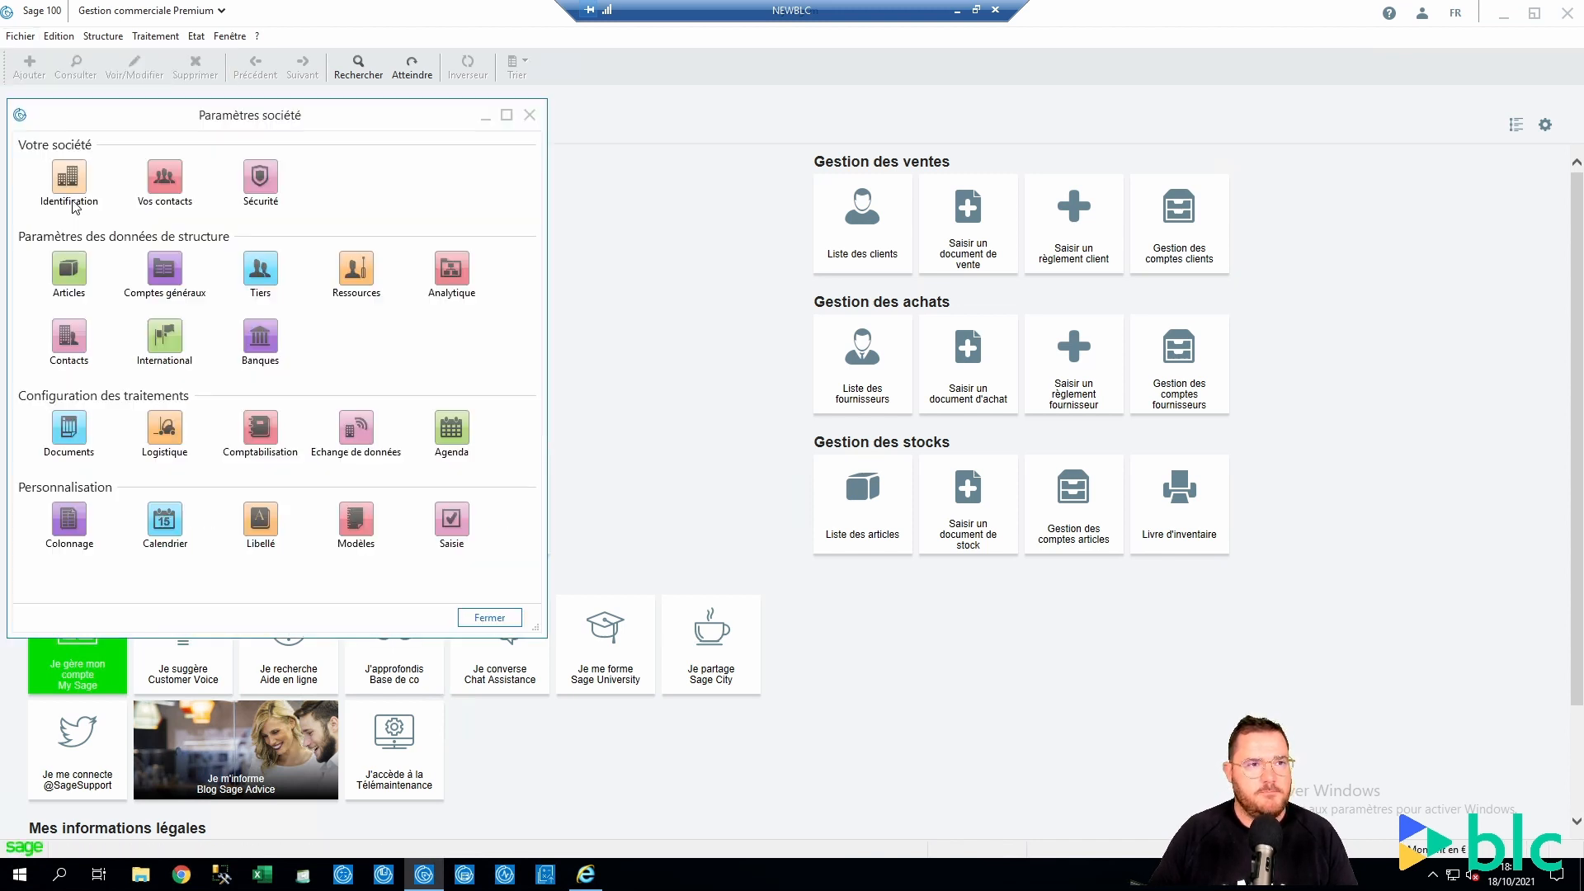
left_click(261, 430)
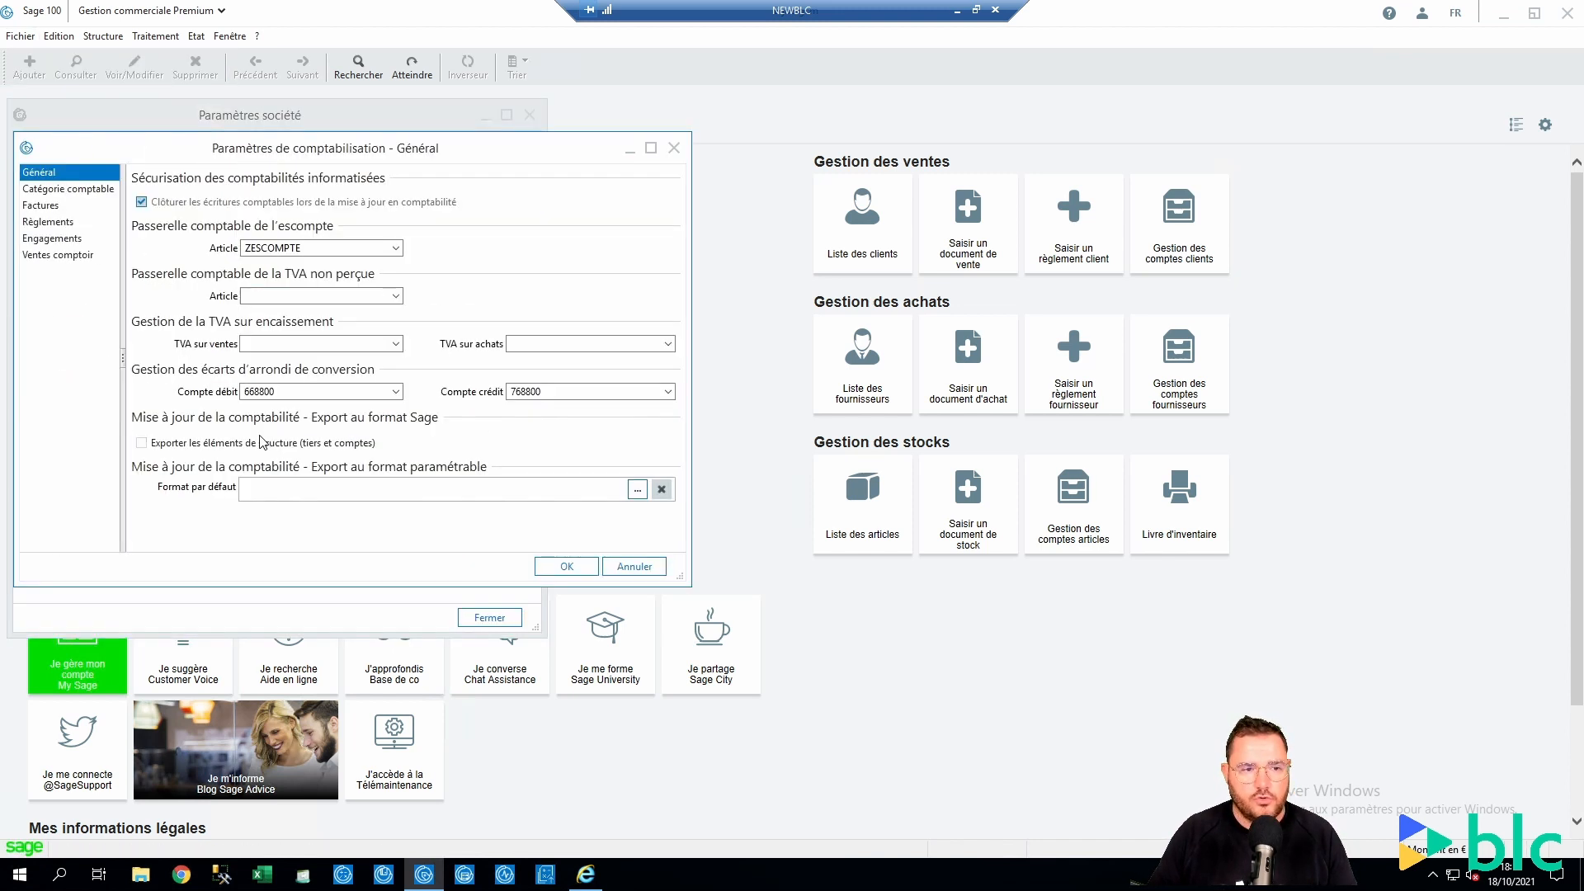
left_click(43, 205)
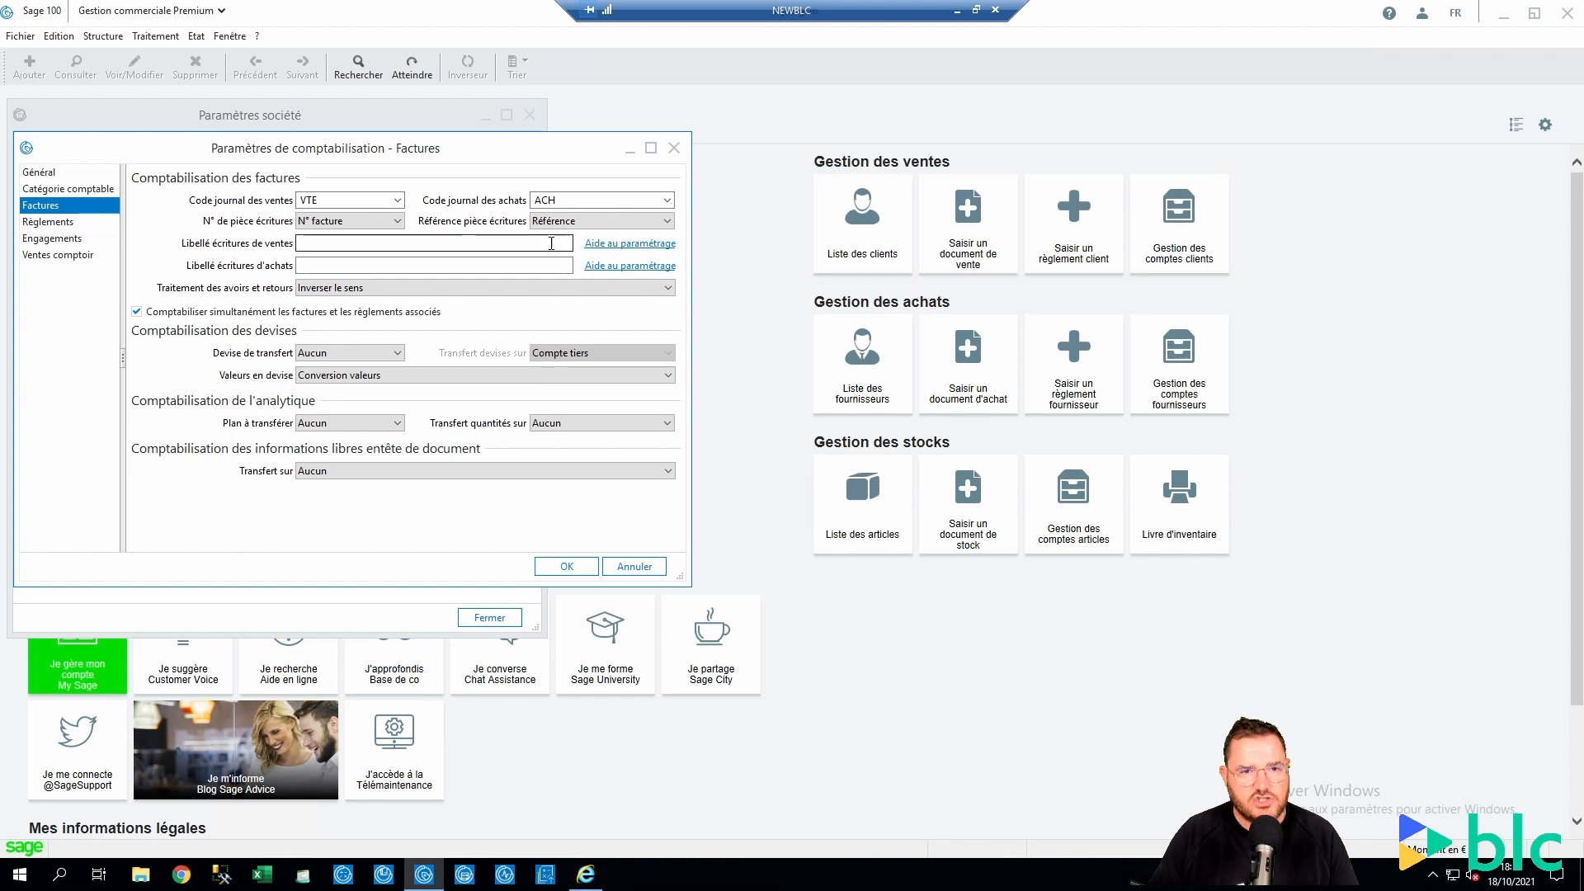
left_click(641, 246)
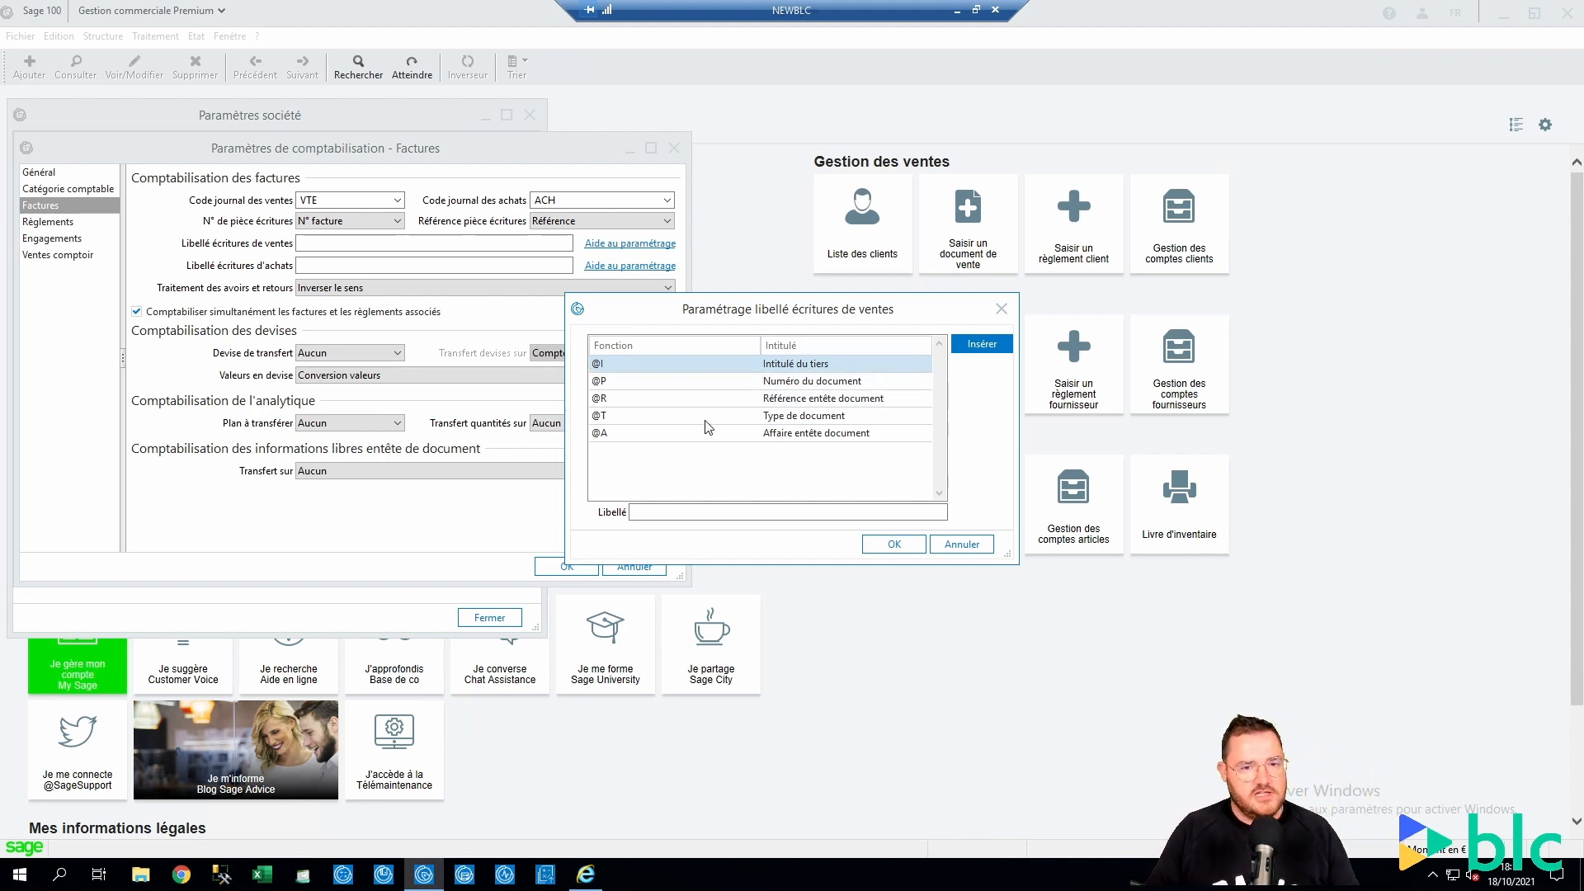
left_click(613, 437)
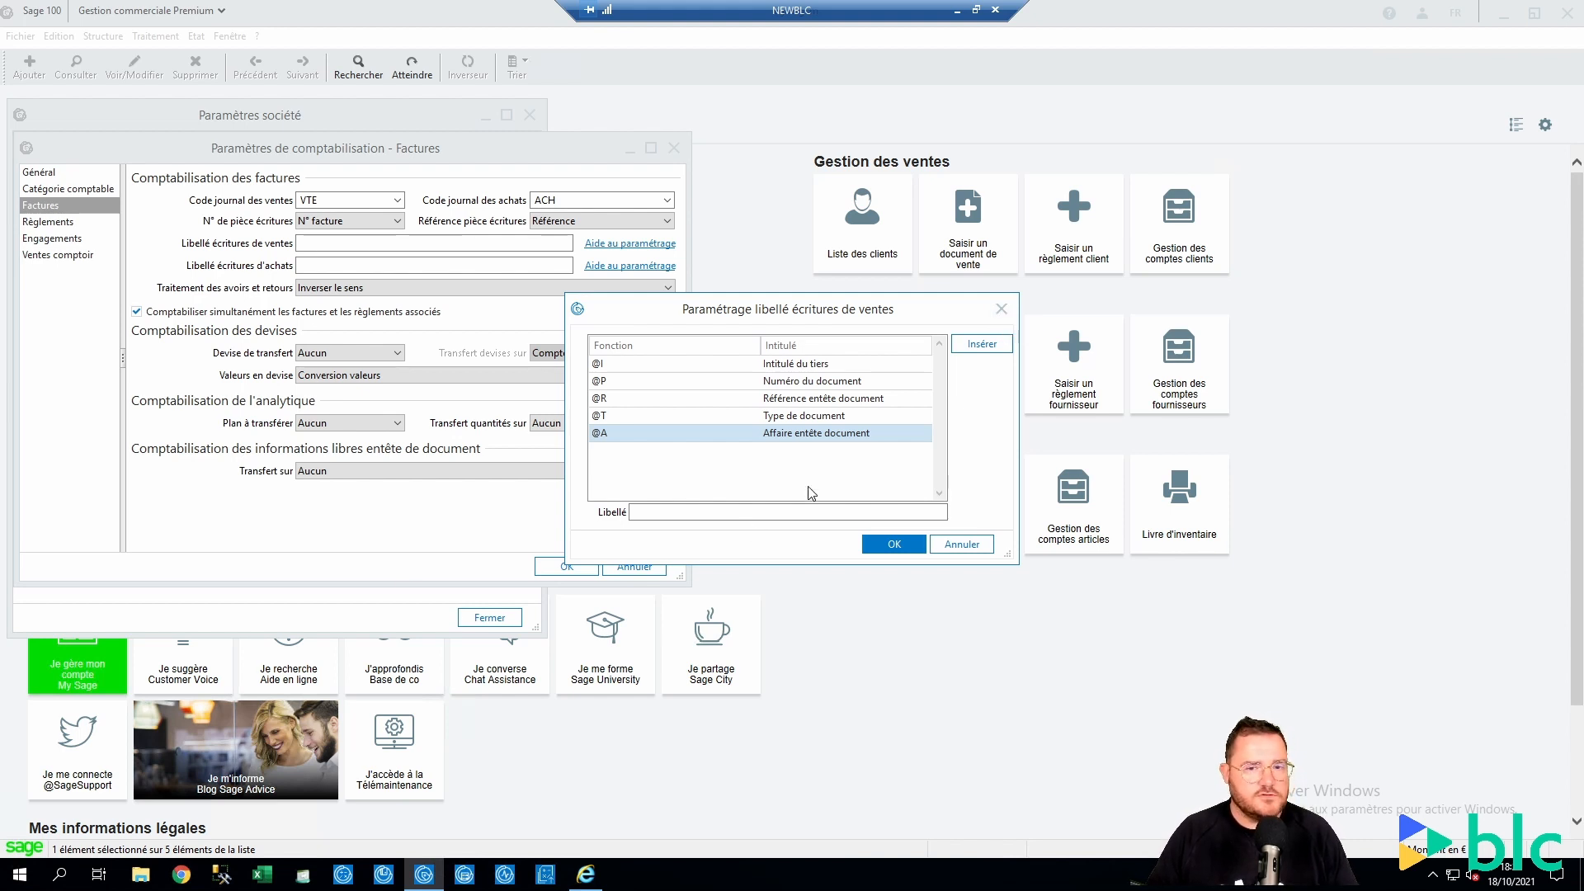
left_click(882, 545)
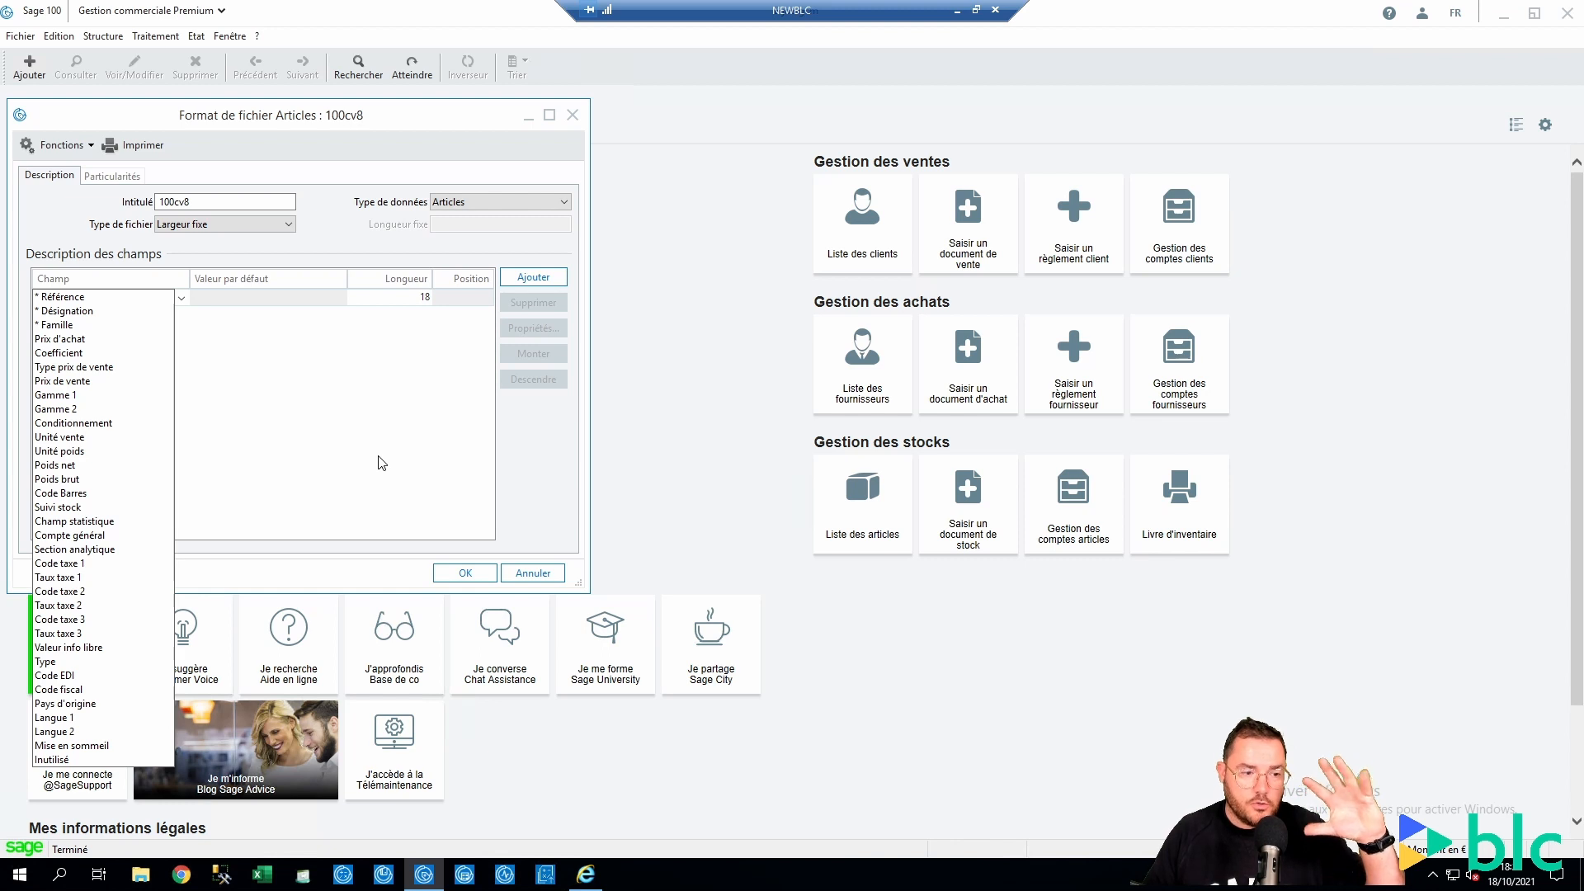
Examine the fields available in the Articles file format 100cv8, such as Code fiscal and Mise en sommeil, and discard the format.
left_click(66, 689)
left_click(180, 297)
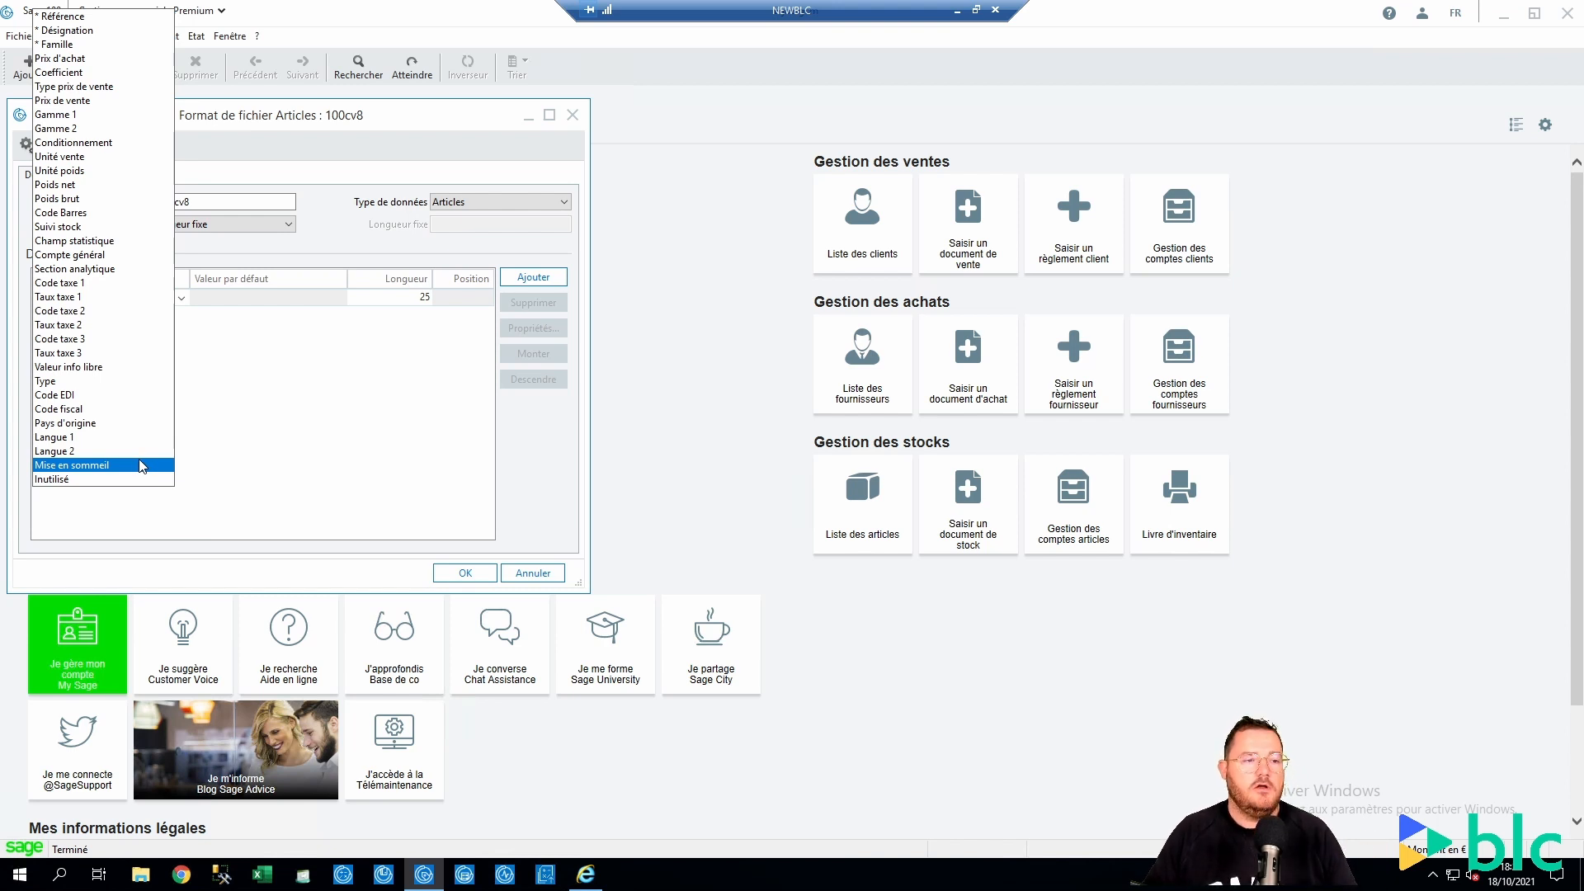
left_click(302, 472)
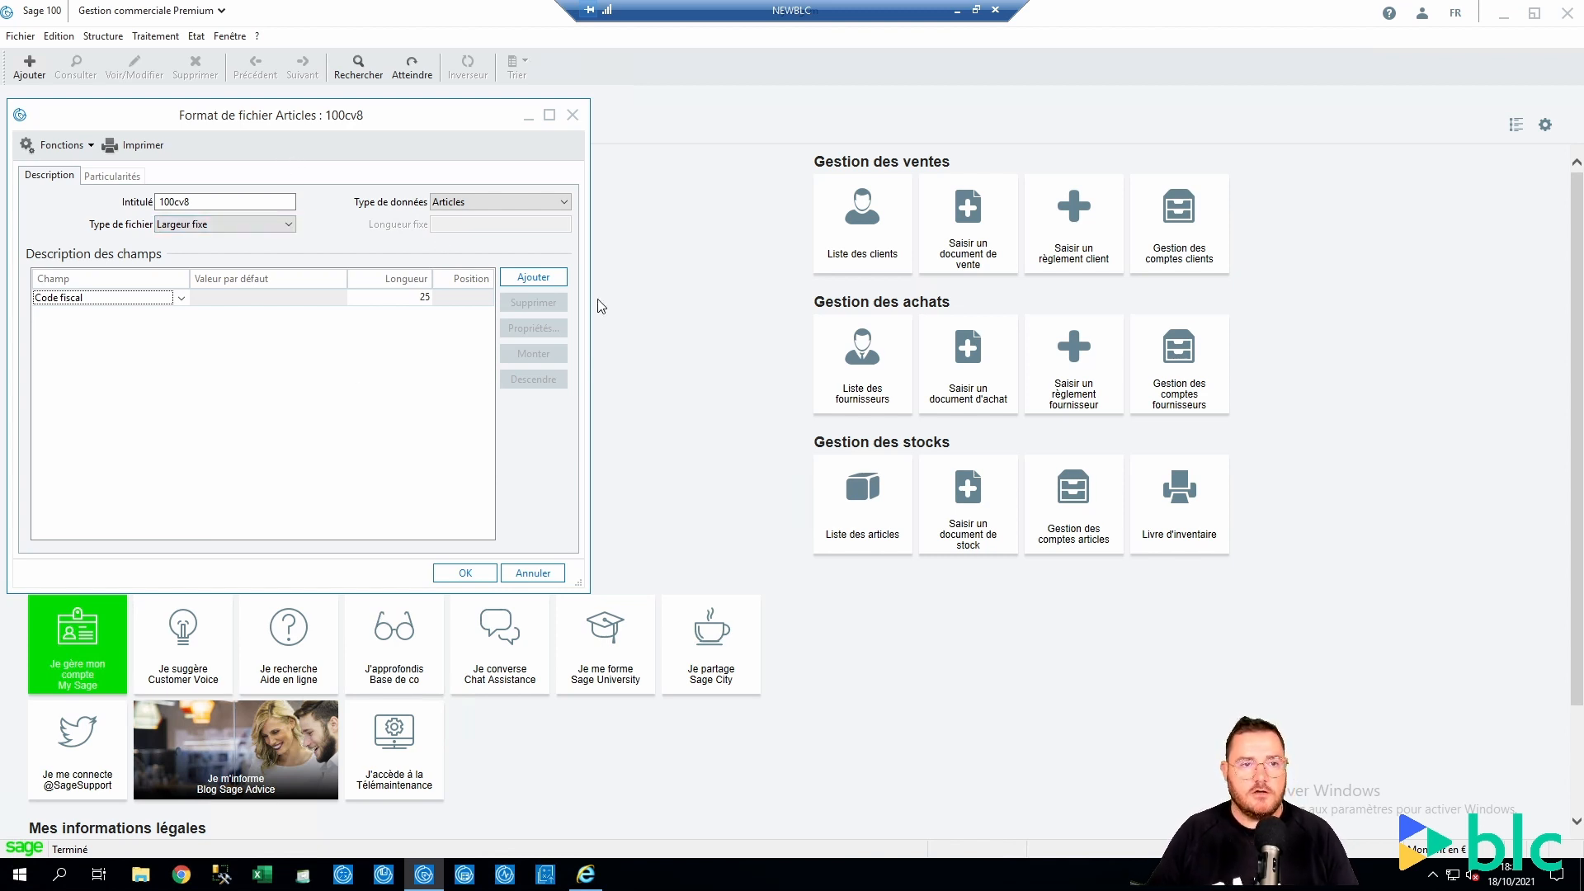
left_click(531, 573)
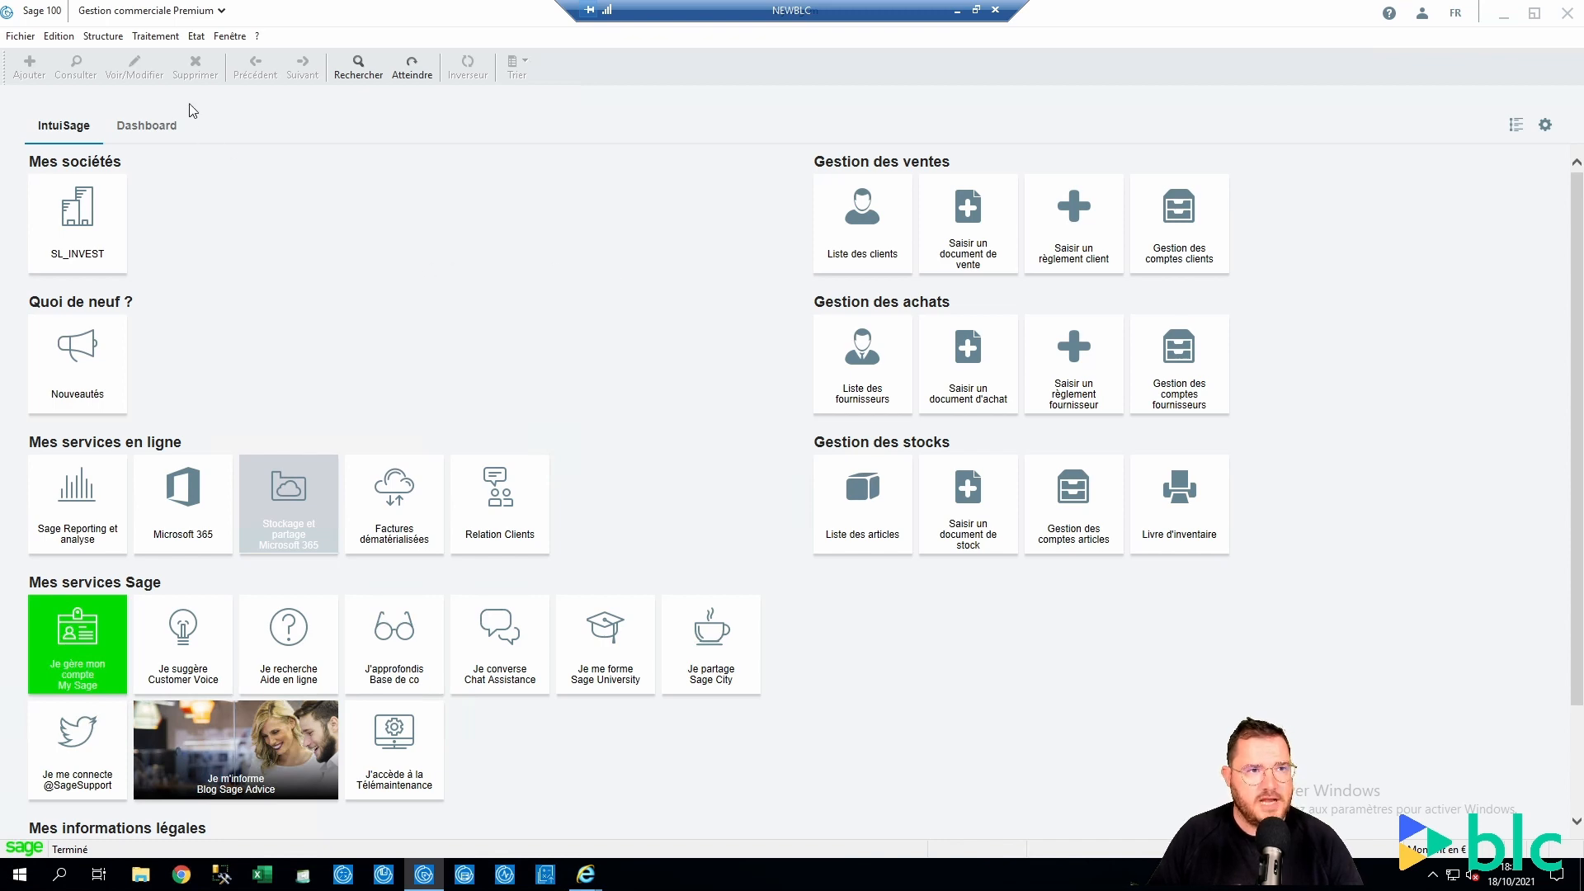
Open the Bon de commande of client DIAMA Diamant Vert from the sales documents.
left_click(153, 36)
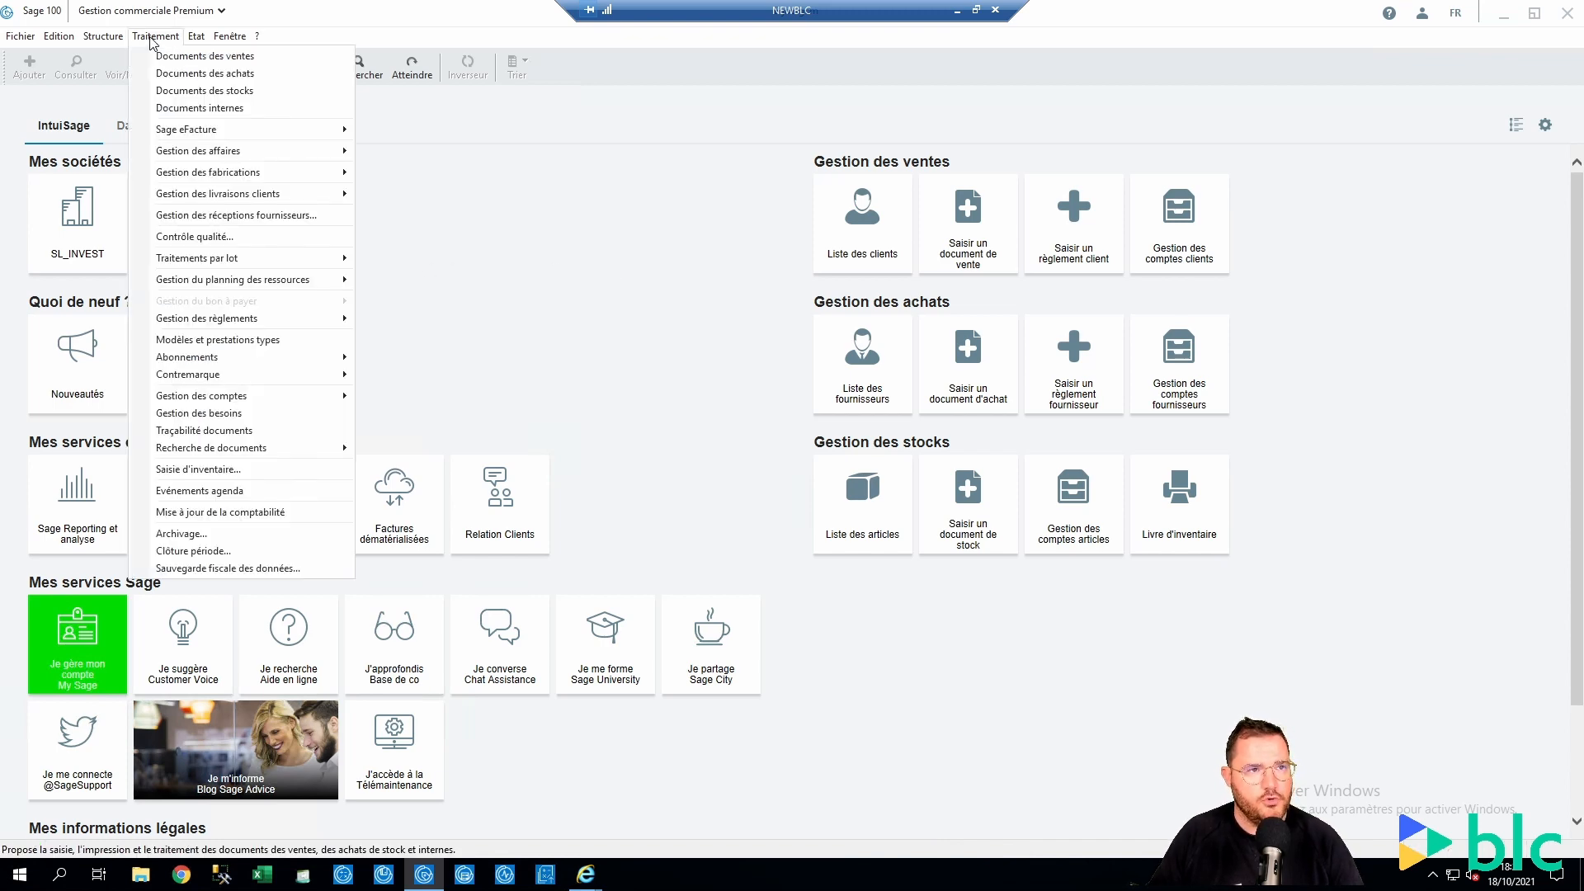
left_click(169, 56)
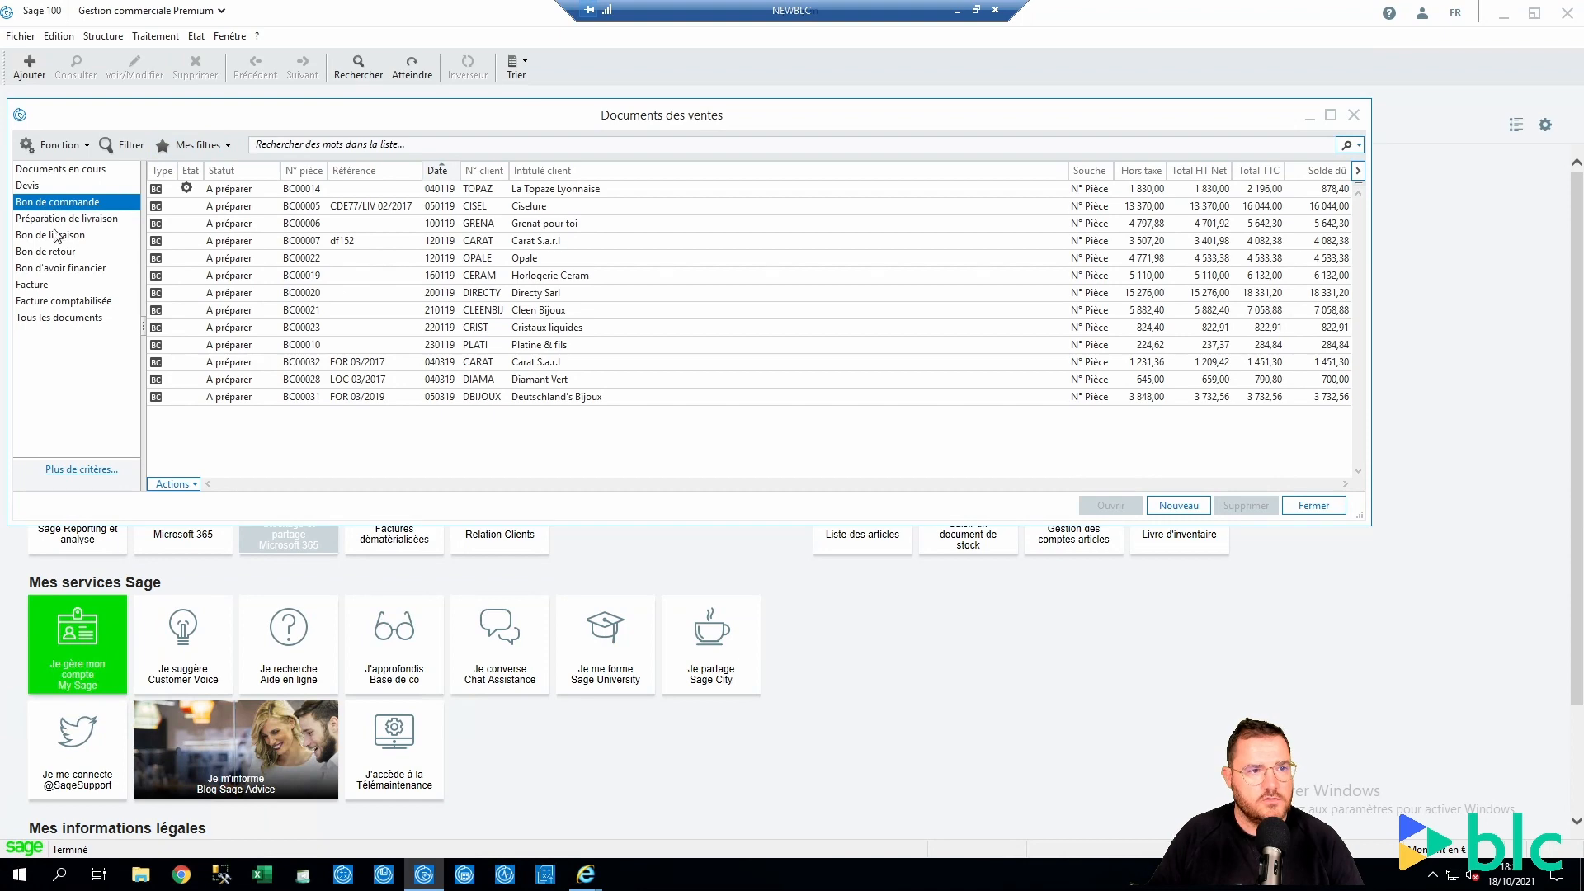
double_click(476, 380)
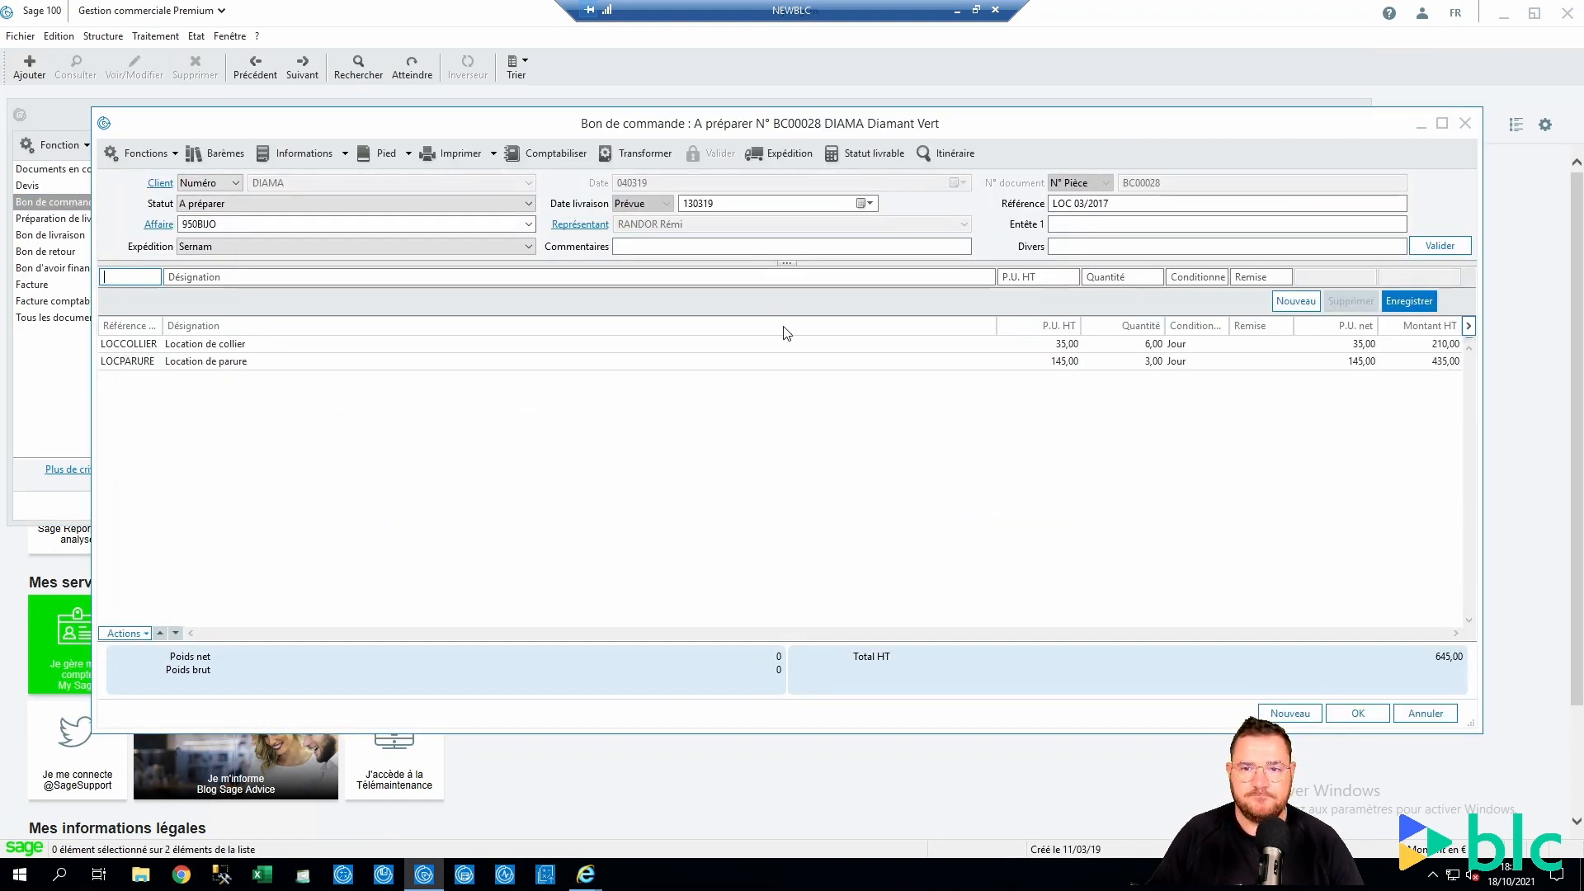
Add the Livrable column to the line list of the Diamant Vert order.
right_click(861, 408)
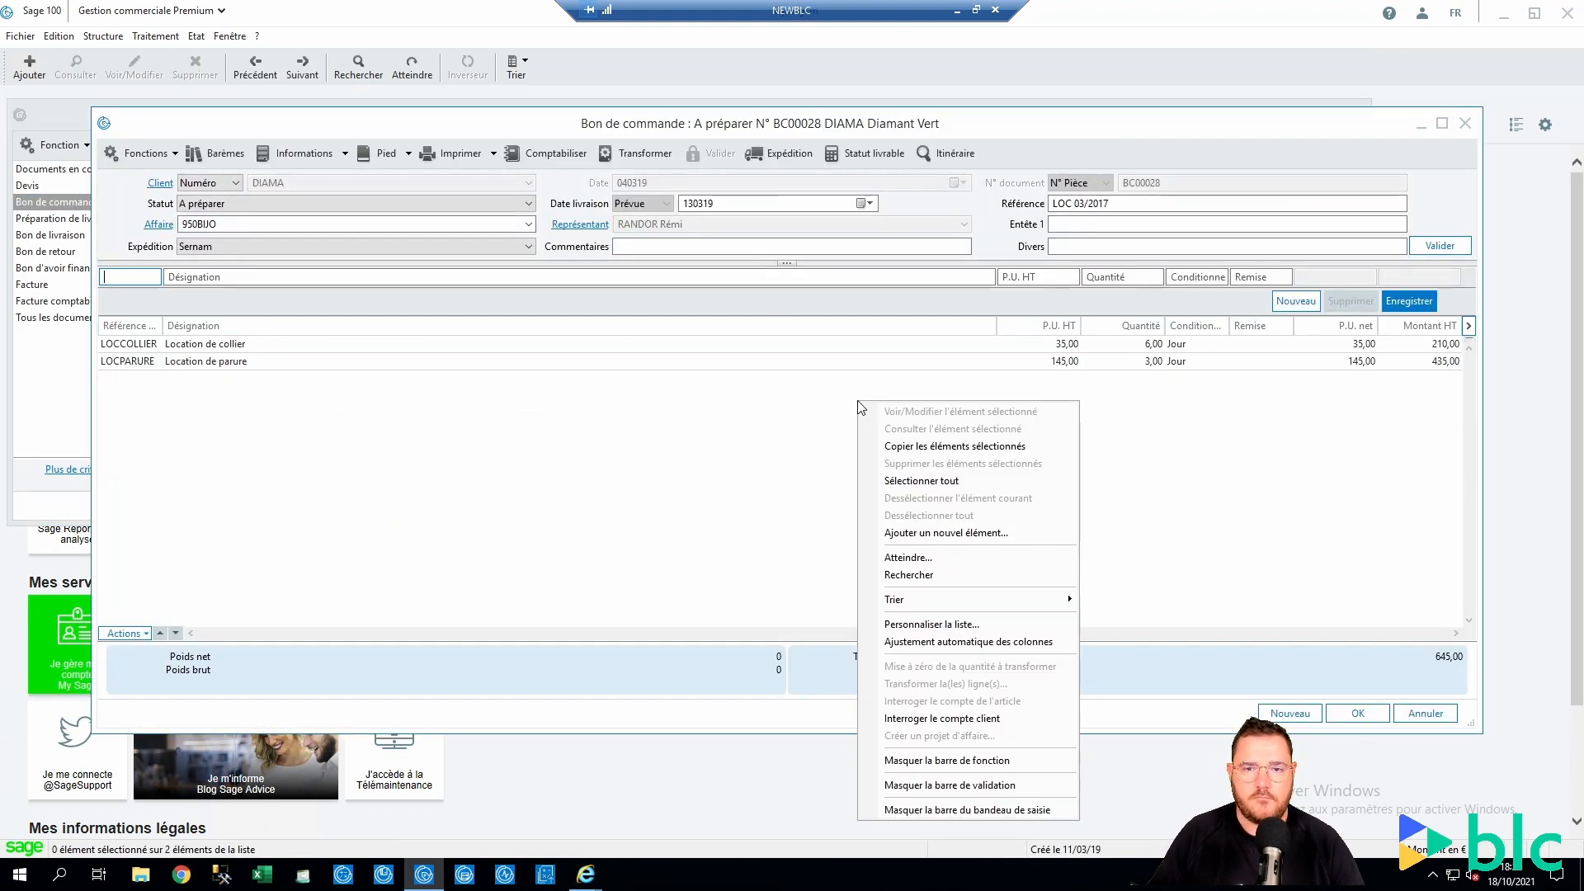
left_click(921, 627)
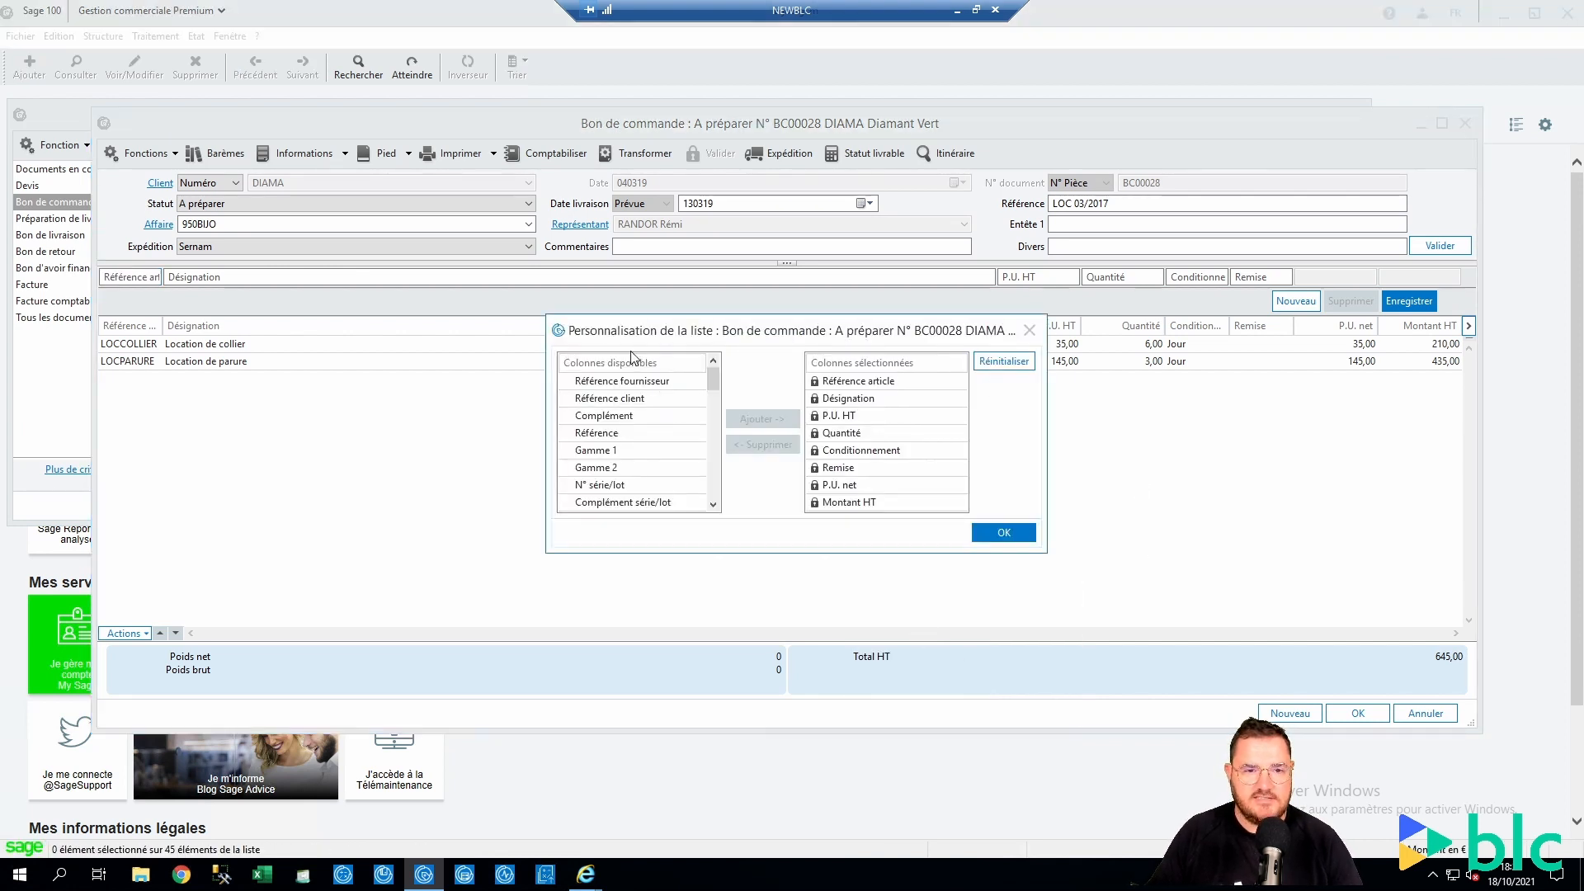
left_click(714, 506)
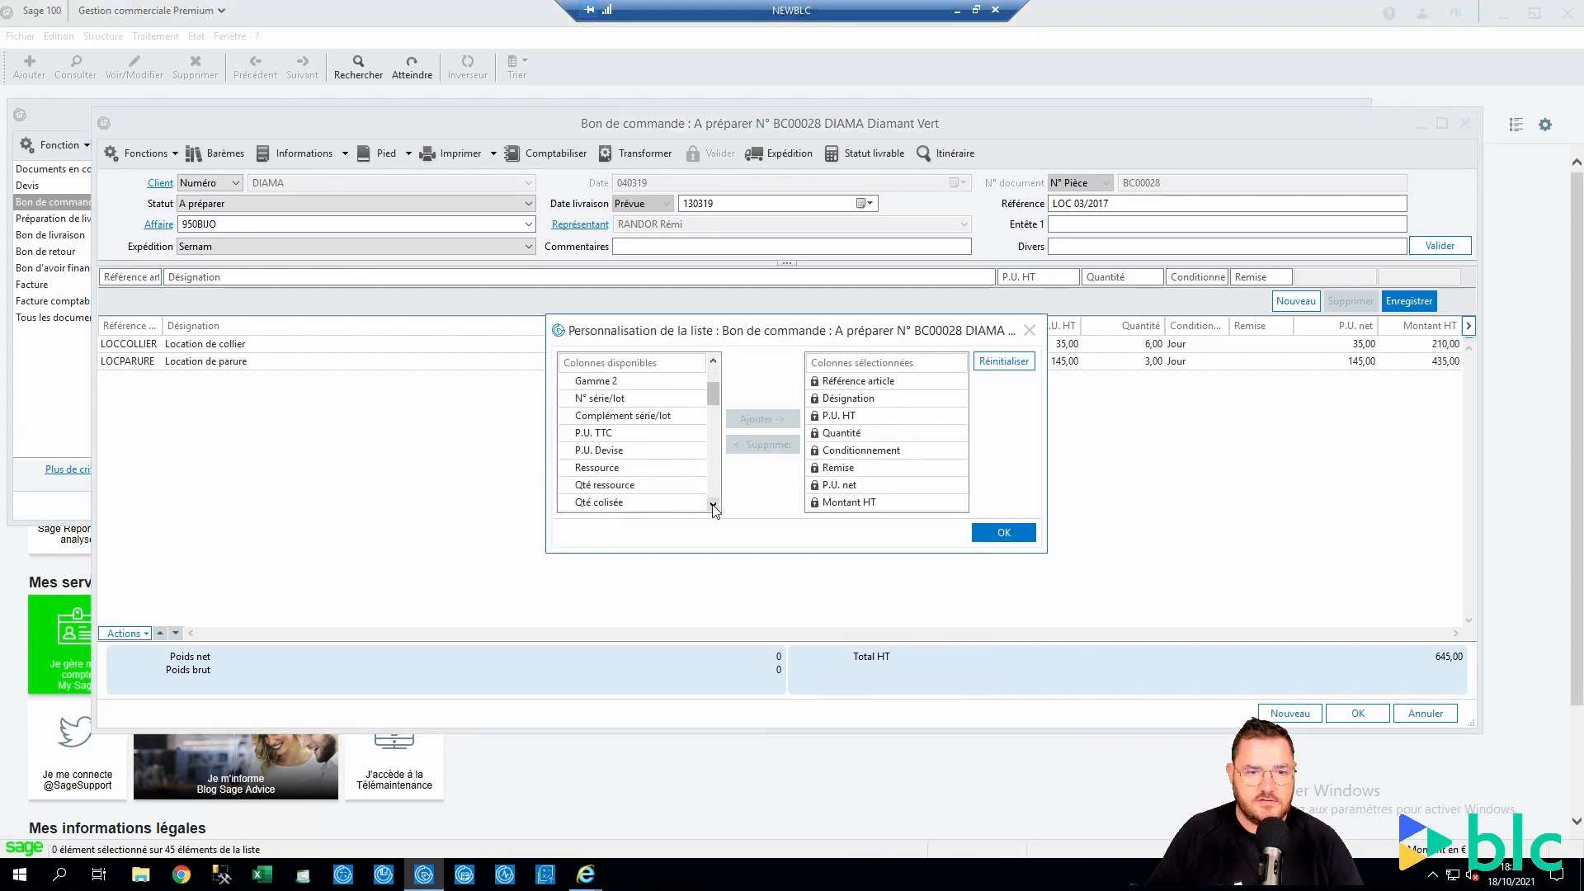
left_click(714, 506)
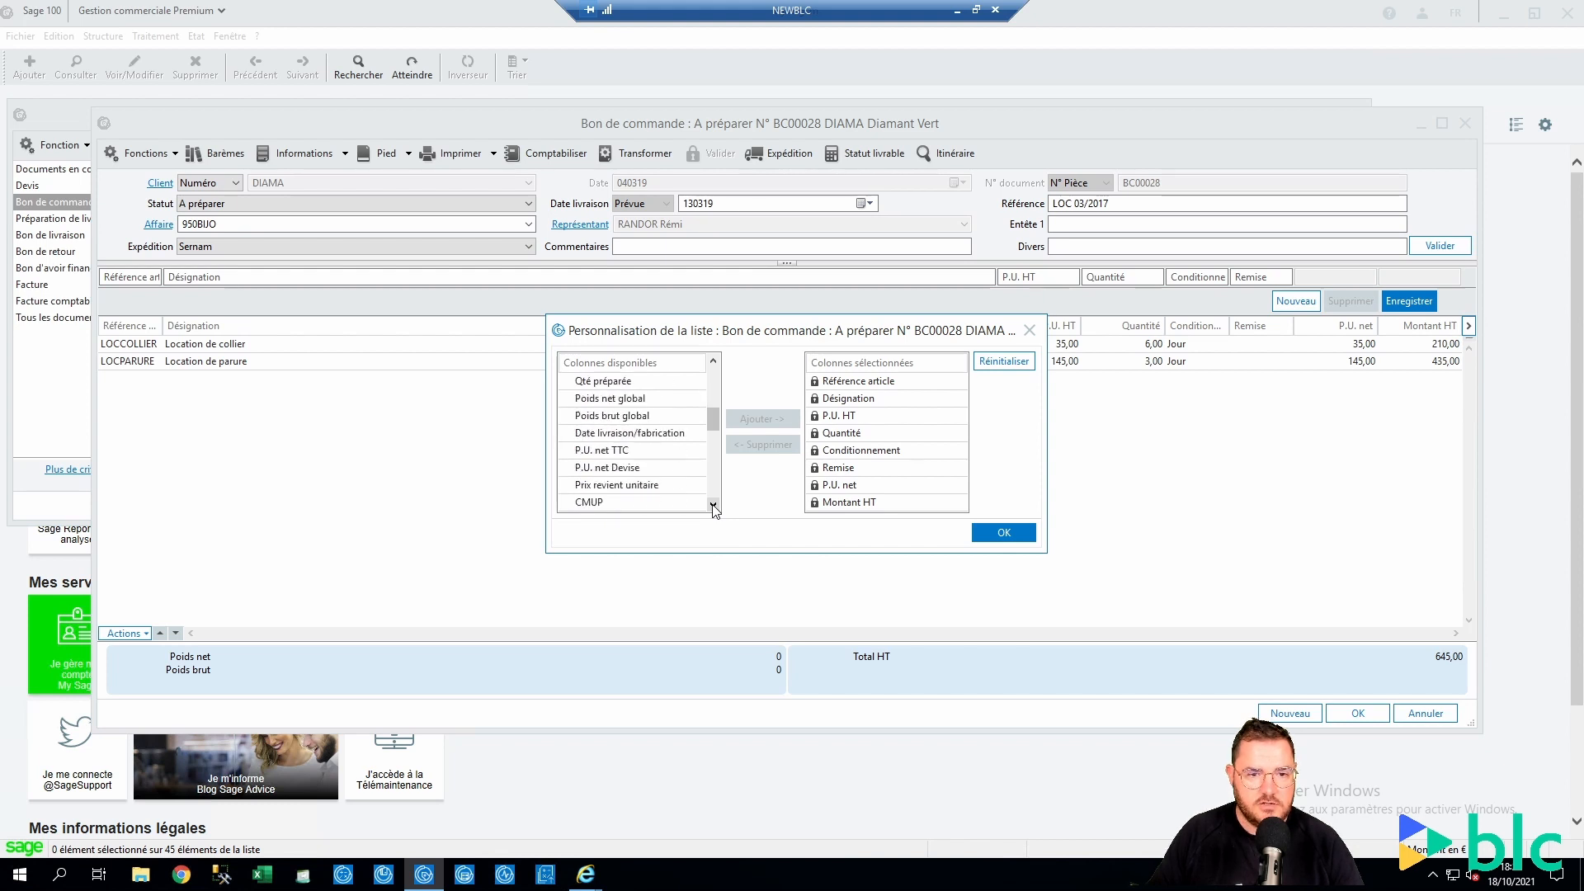
left_click(714, 506)
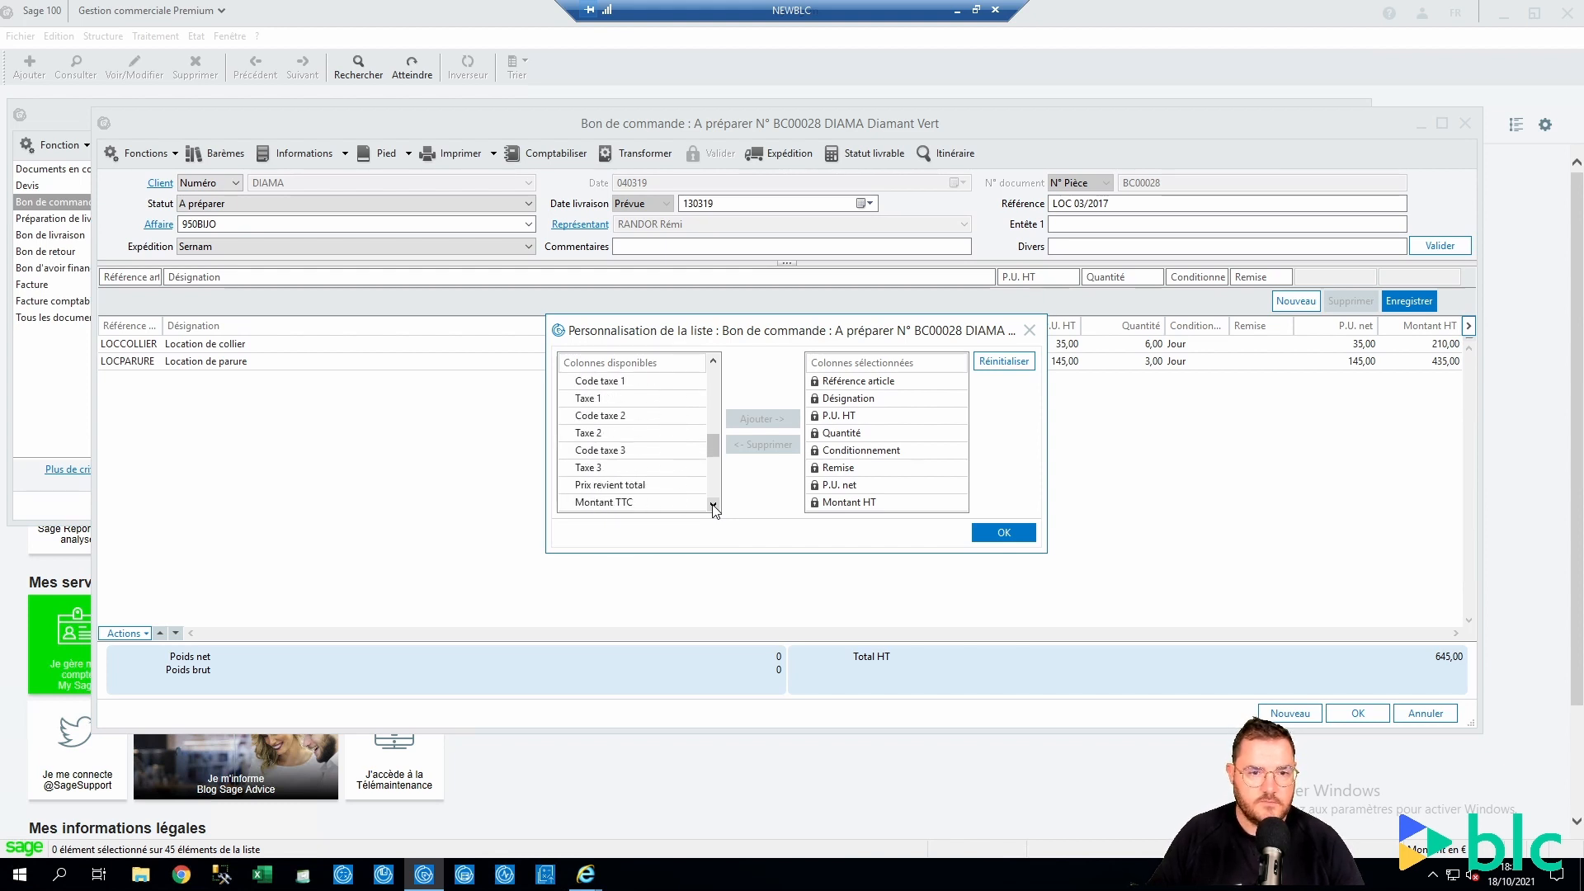
left_click(714, 506)
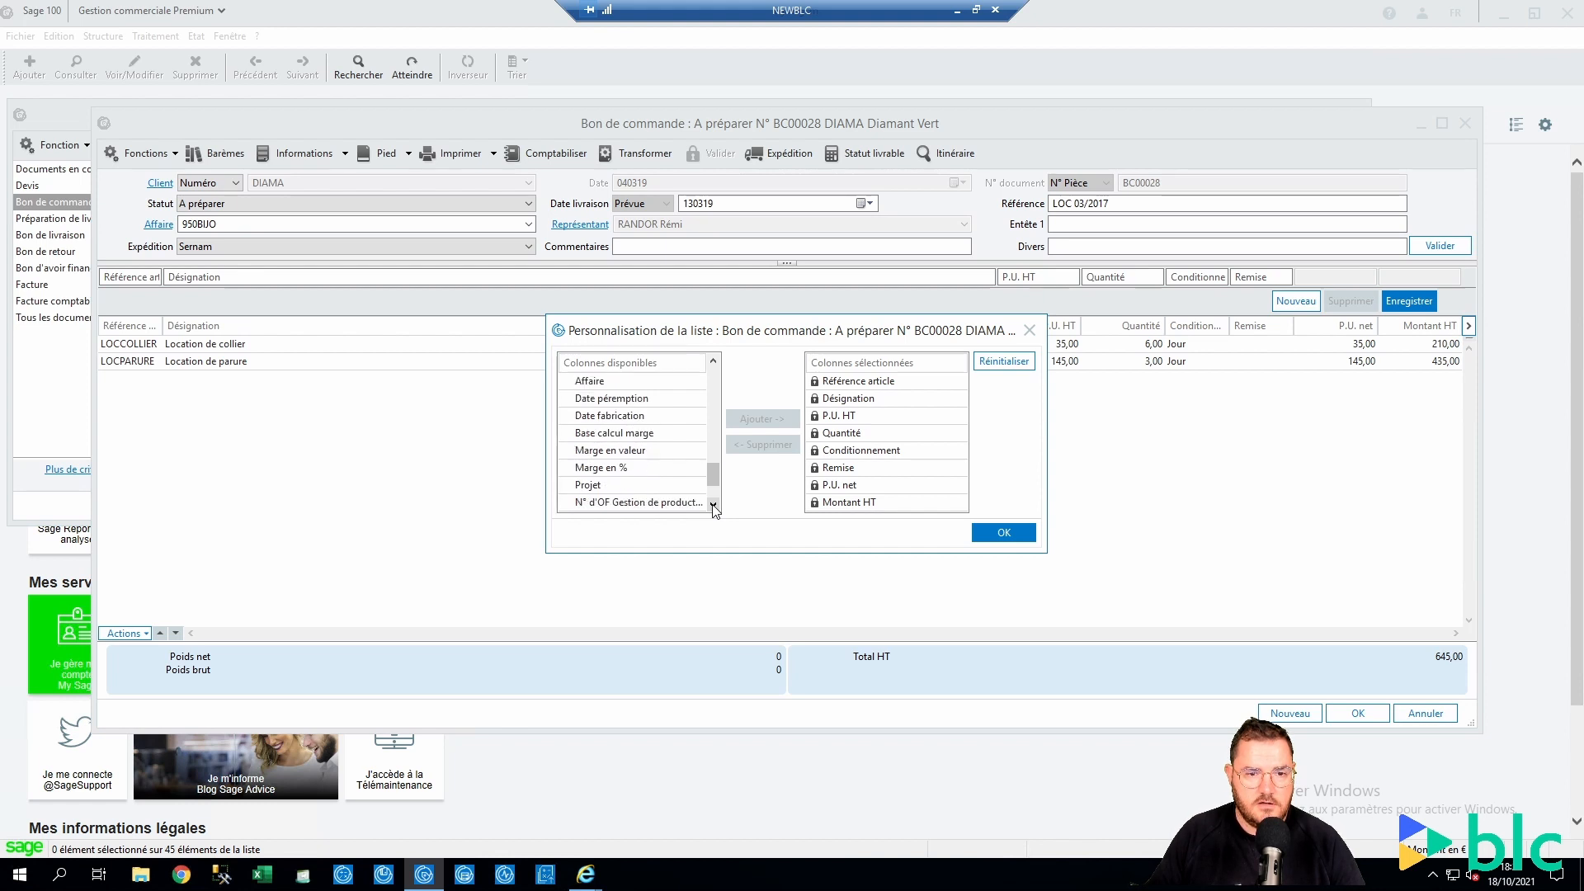
left_click(612, 486)
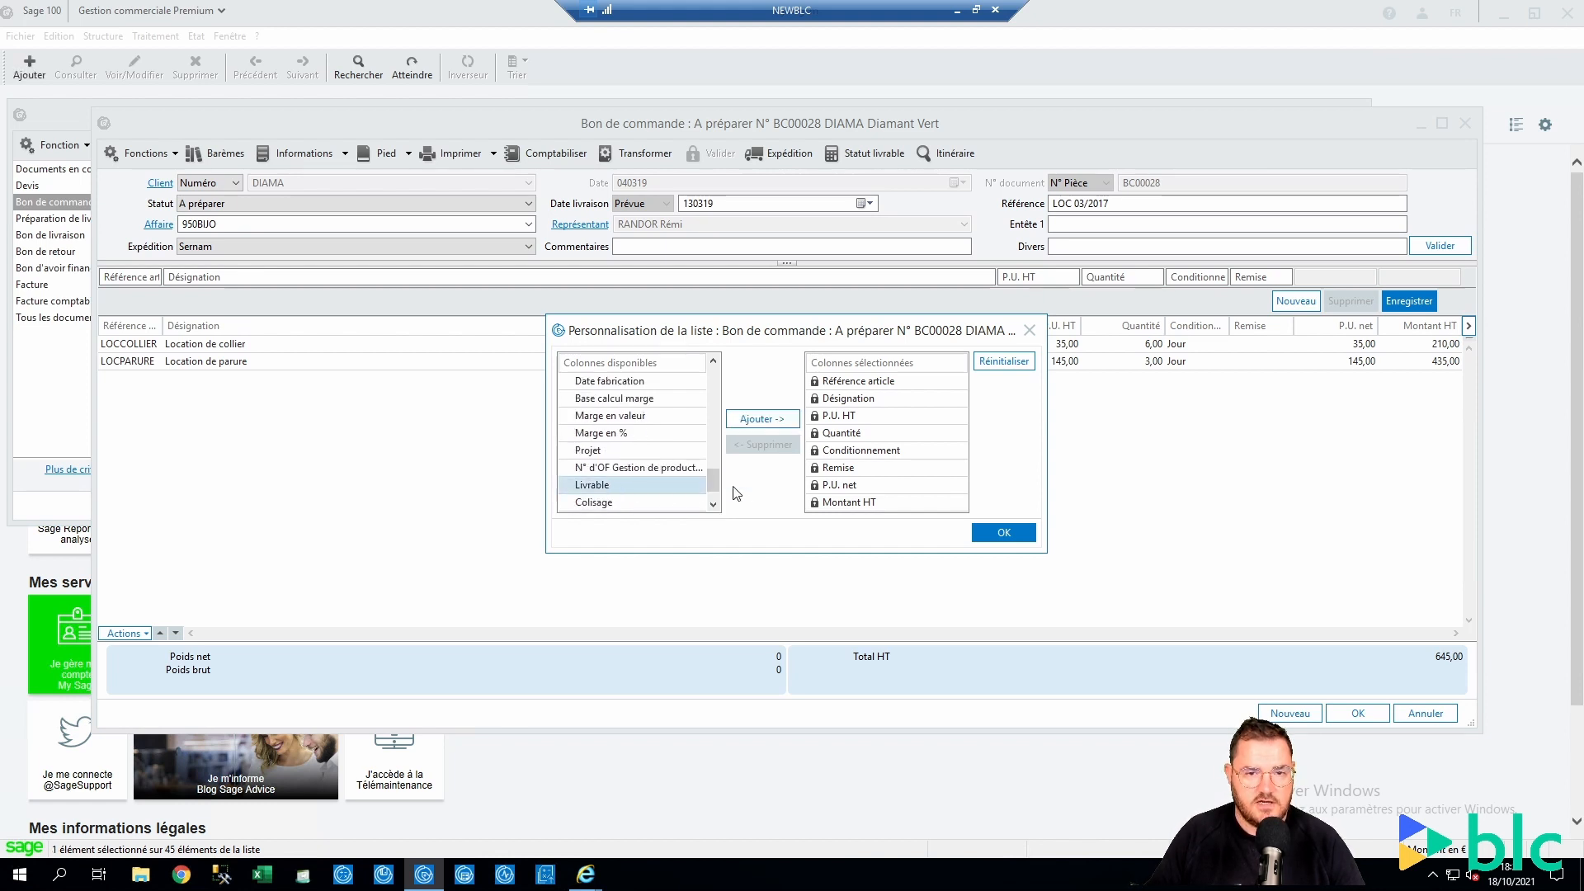
left_click(780, 421)
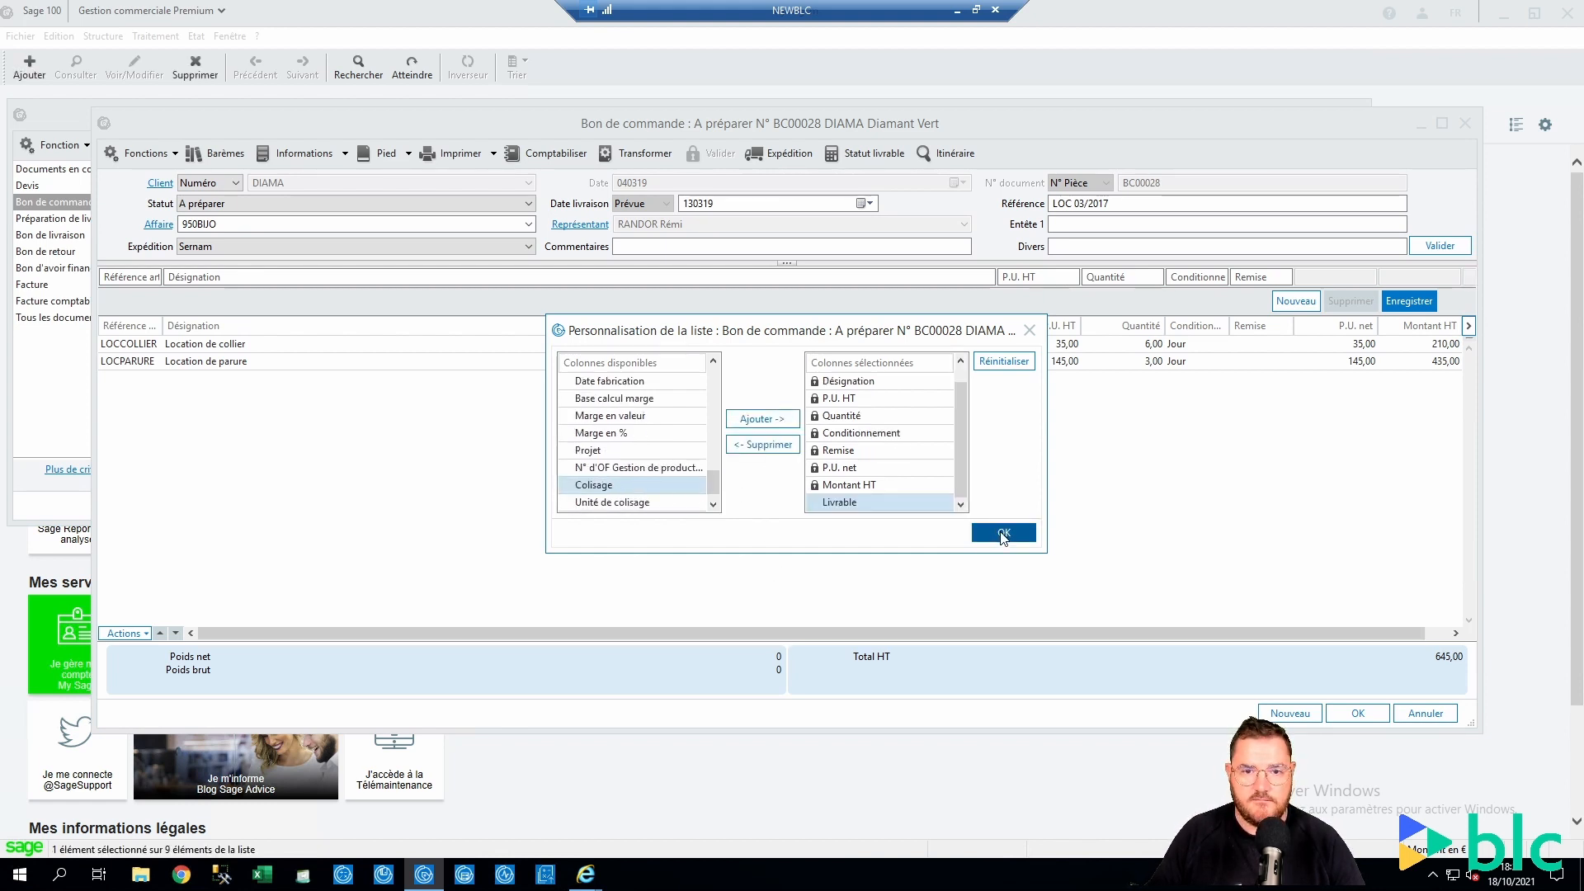
left_click(1003, 533)
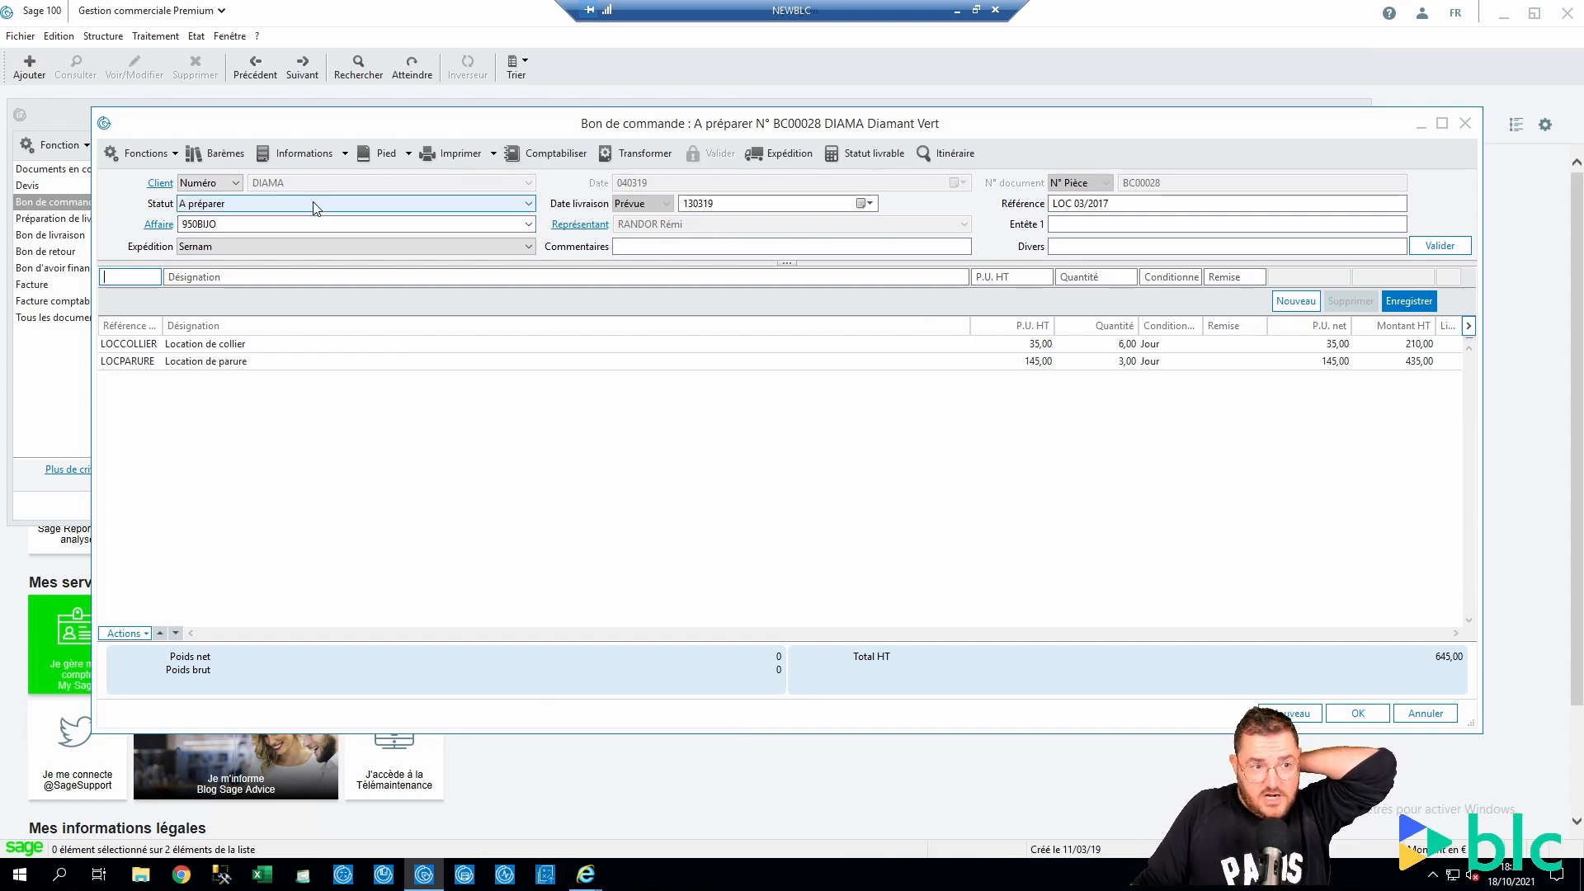
Calculate the deliverable status (Statut livrable) of the Diamant Vert order and its lines.
right_click(1436, 196)
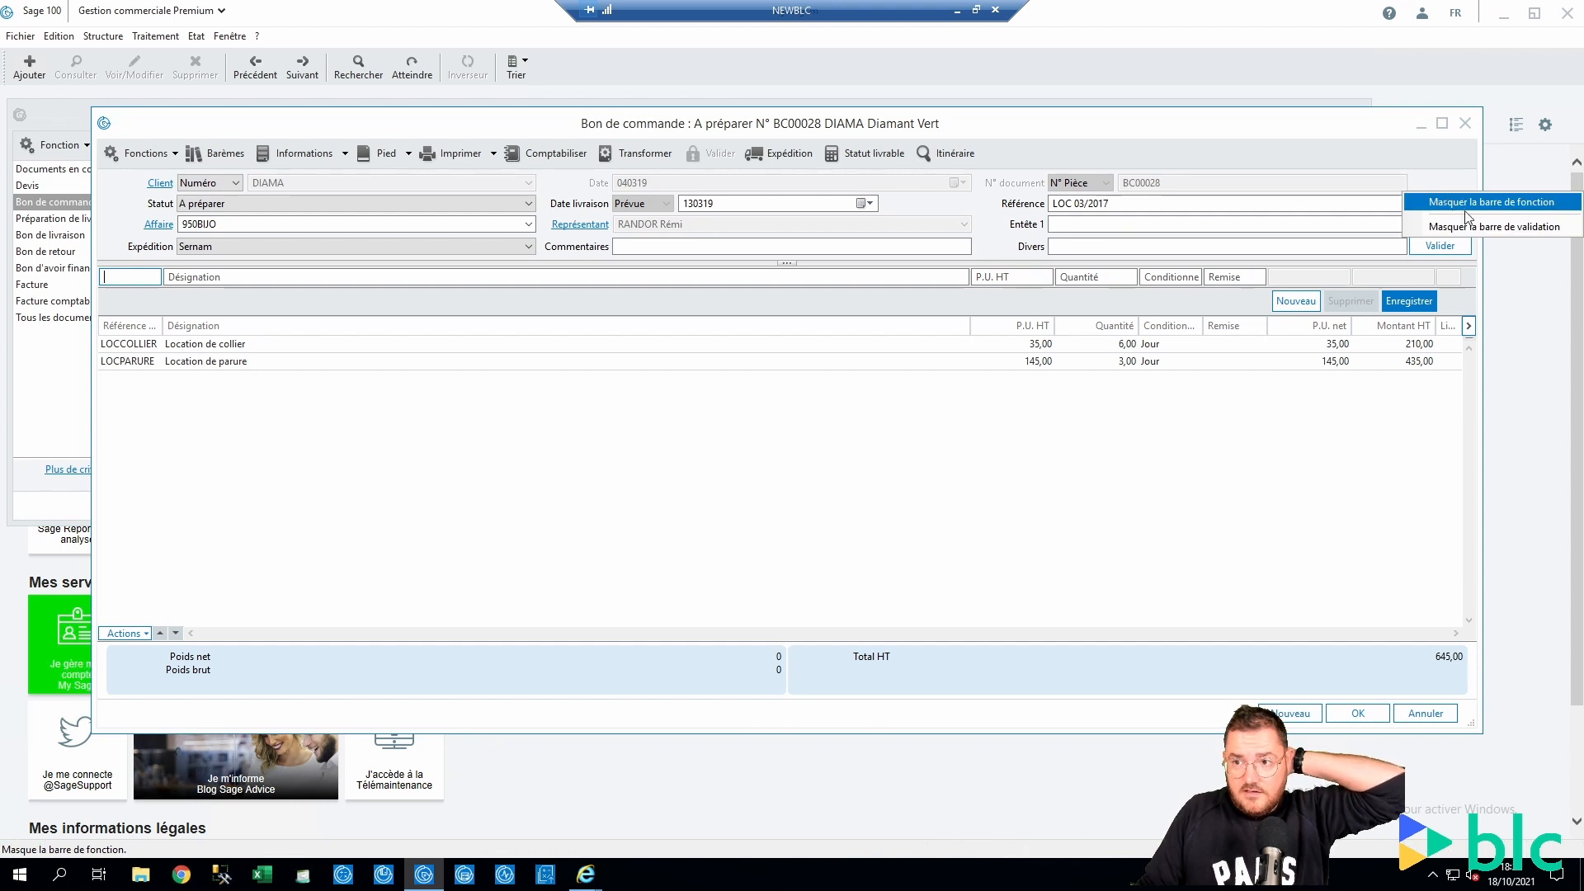
left_click(774, 68)
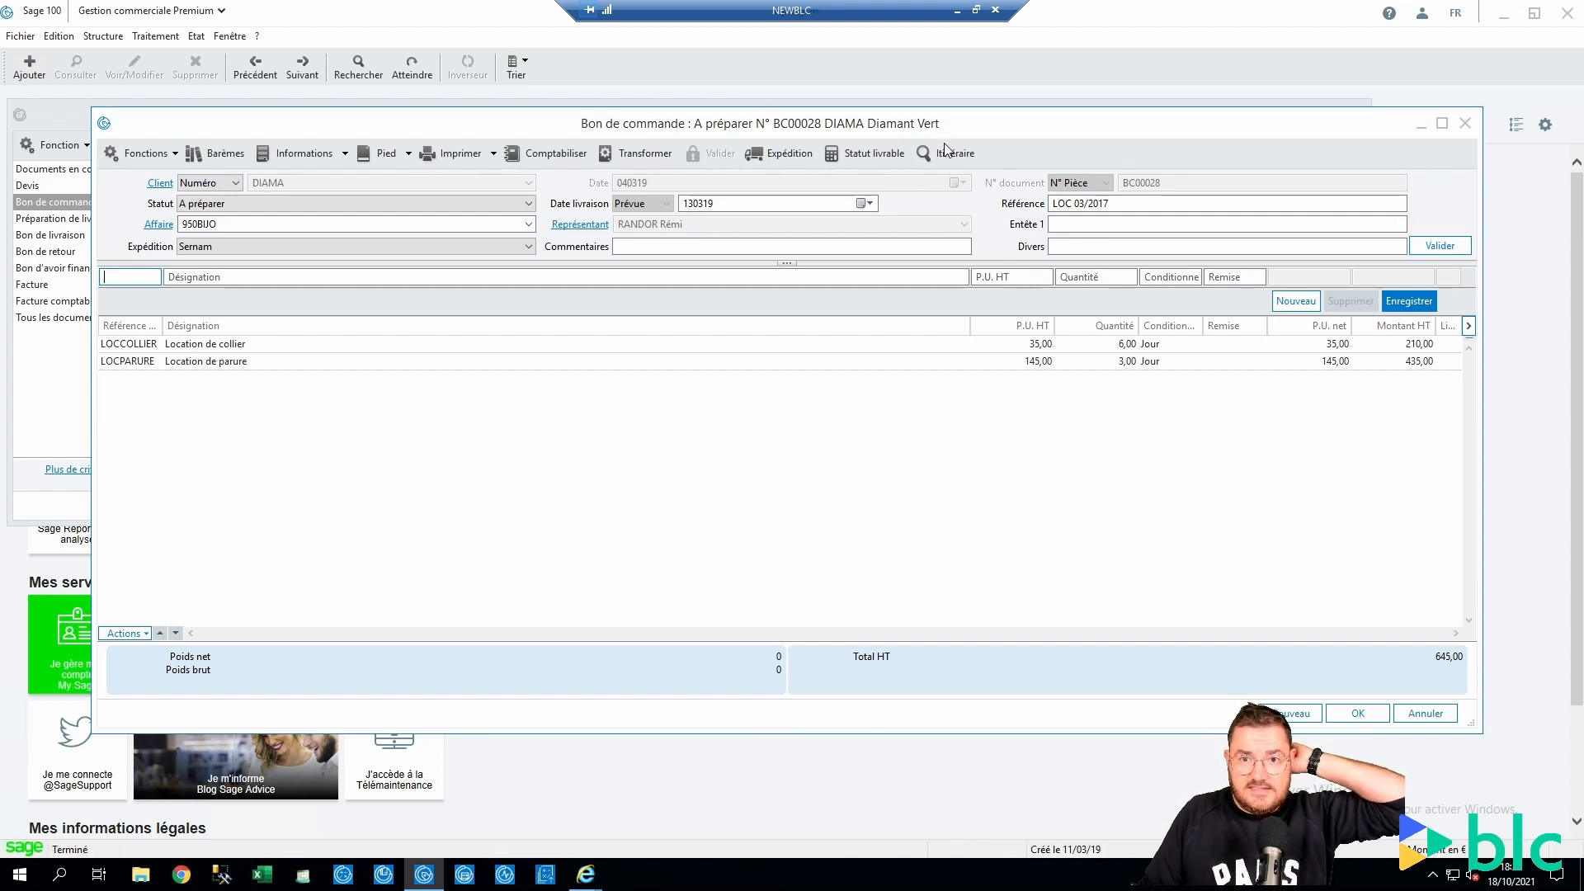
left_click(866, 156)
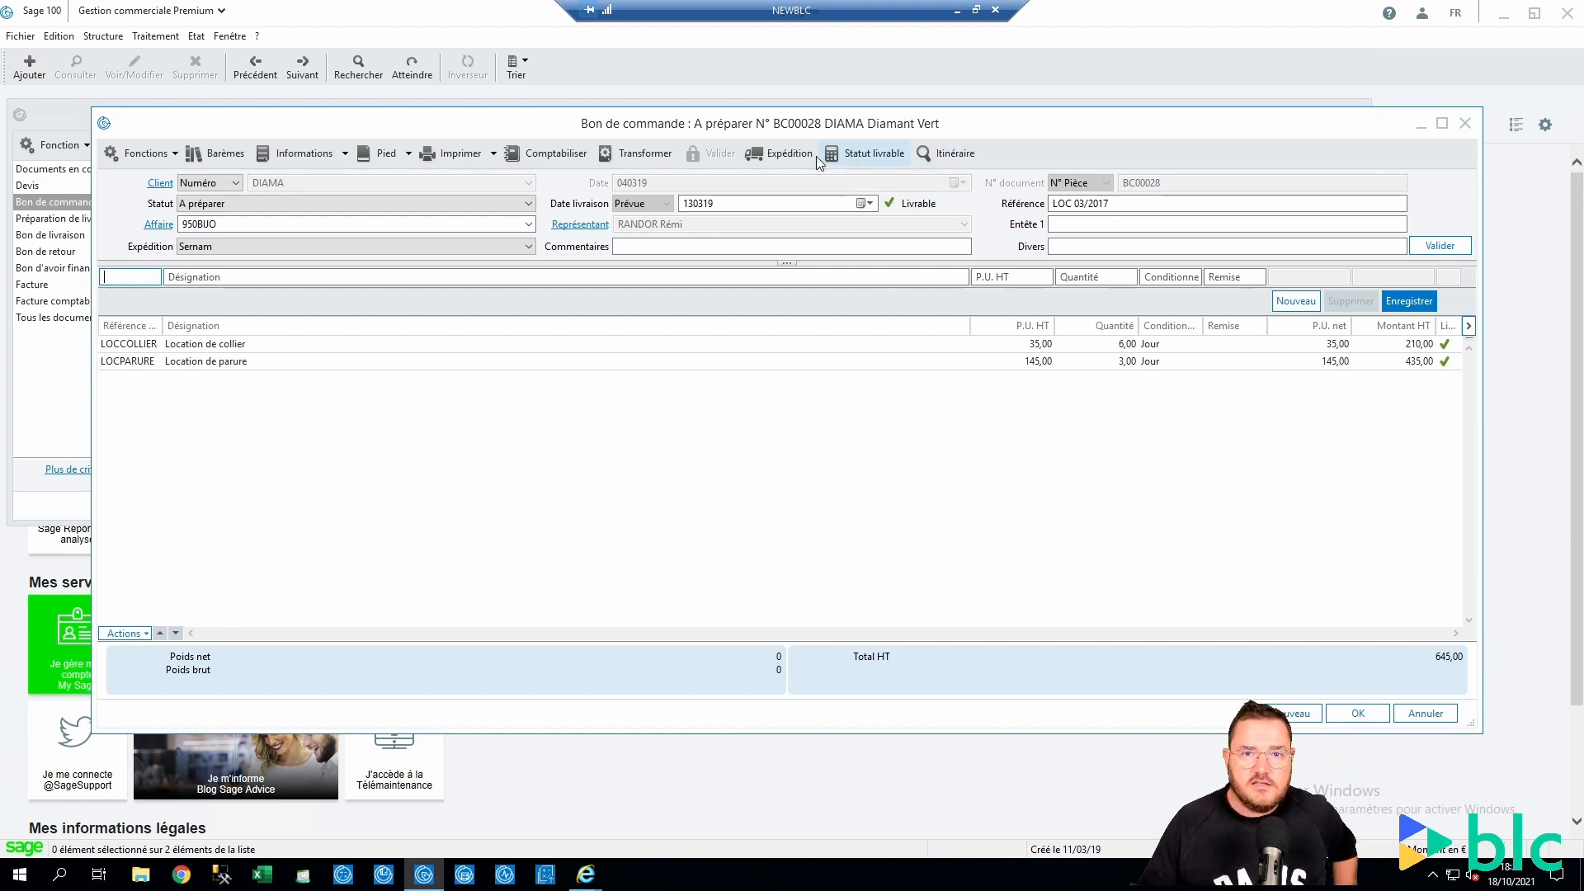
left_click(863, 159)
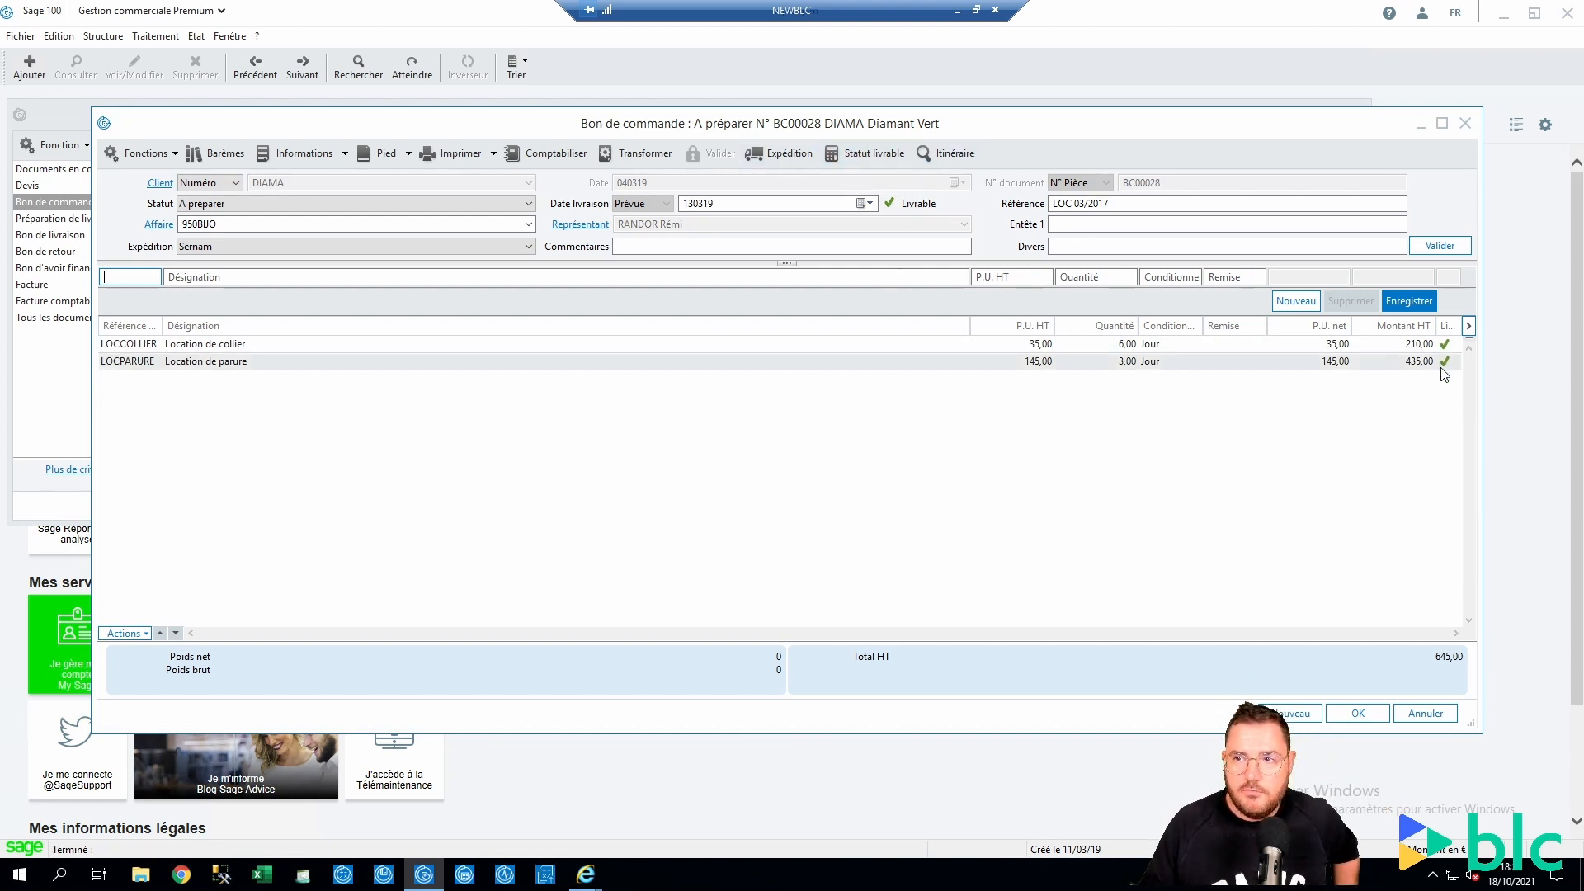
Calculate the deliverable status (Statut livrable) of the Deutschland's Bijoux order.
left_click(1465, 124)
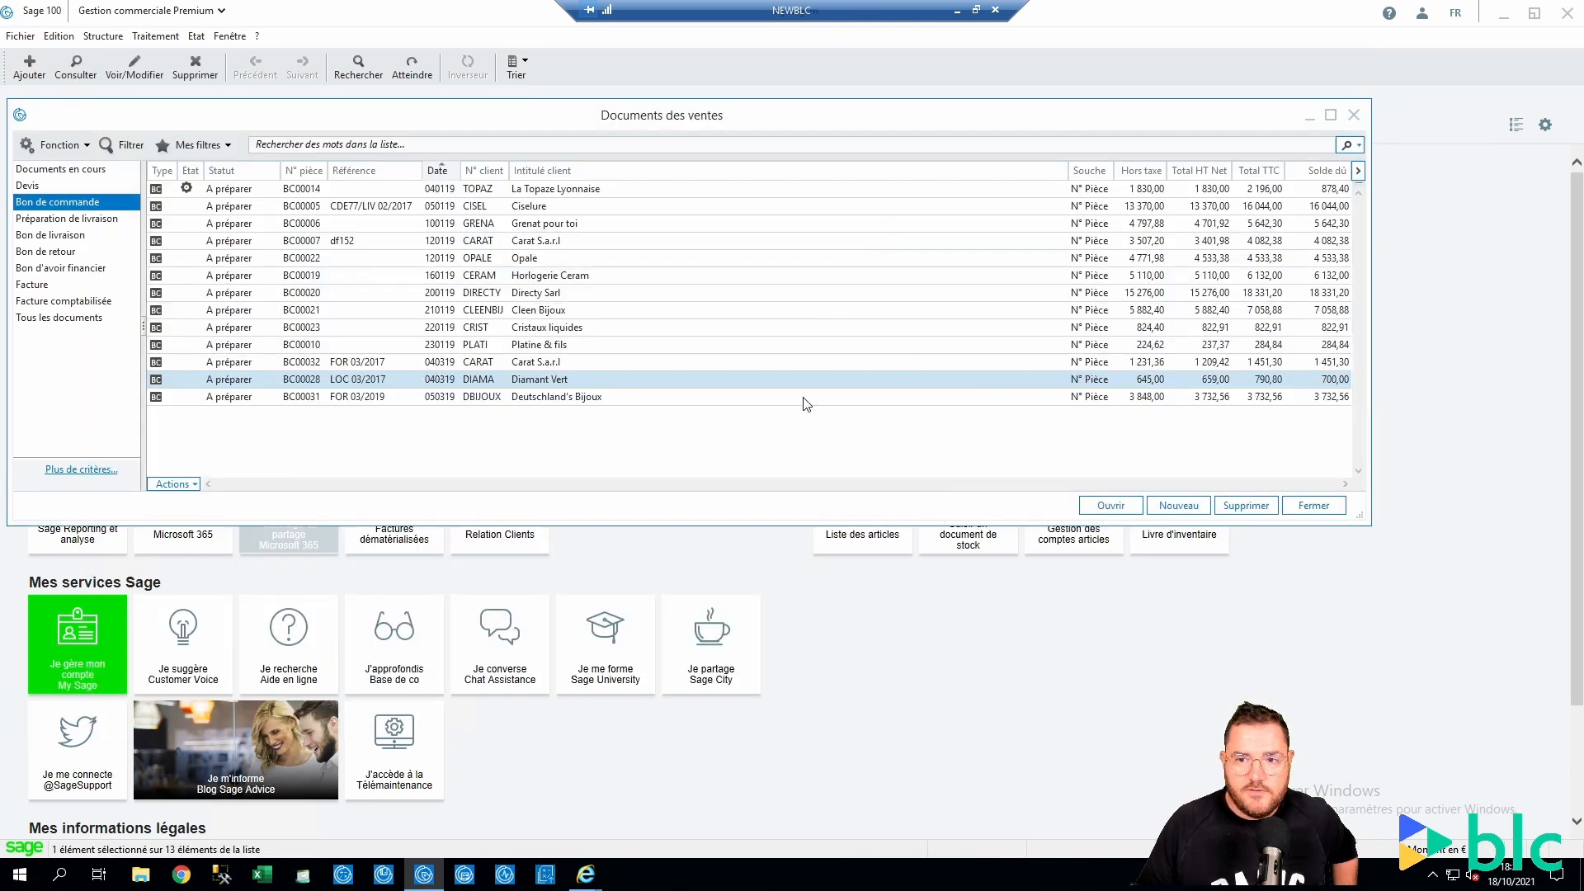
double_click(996, 398)
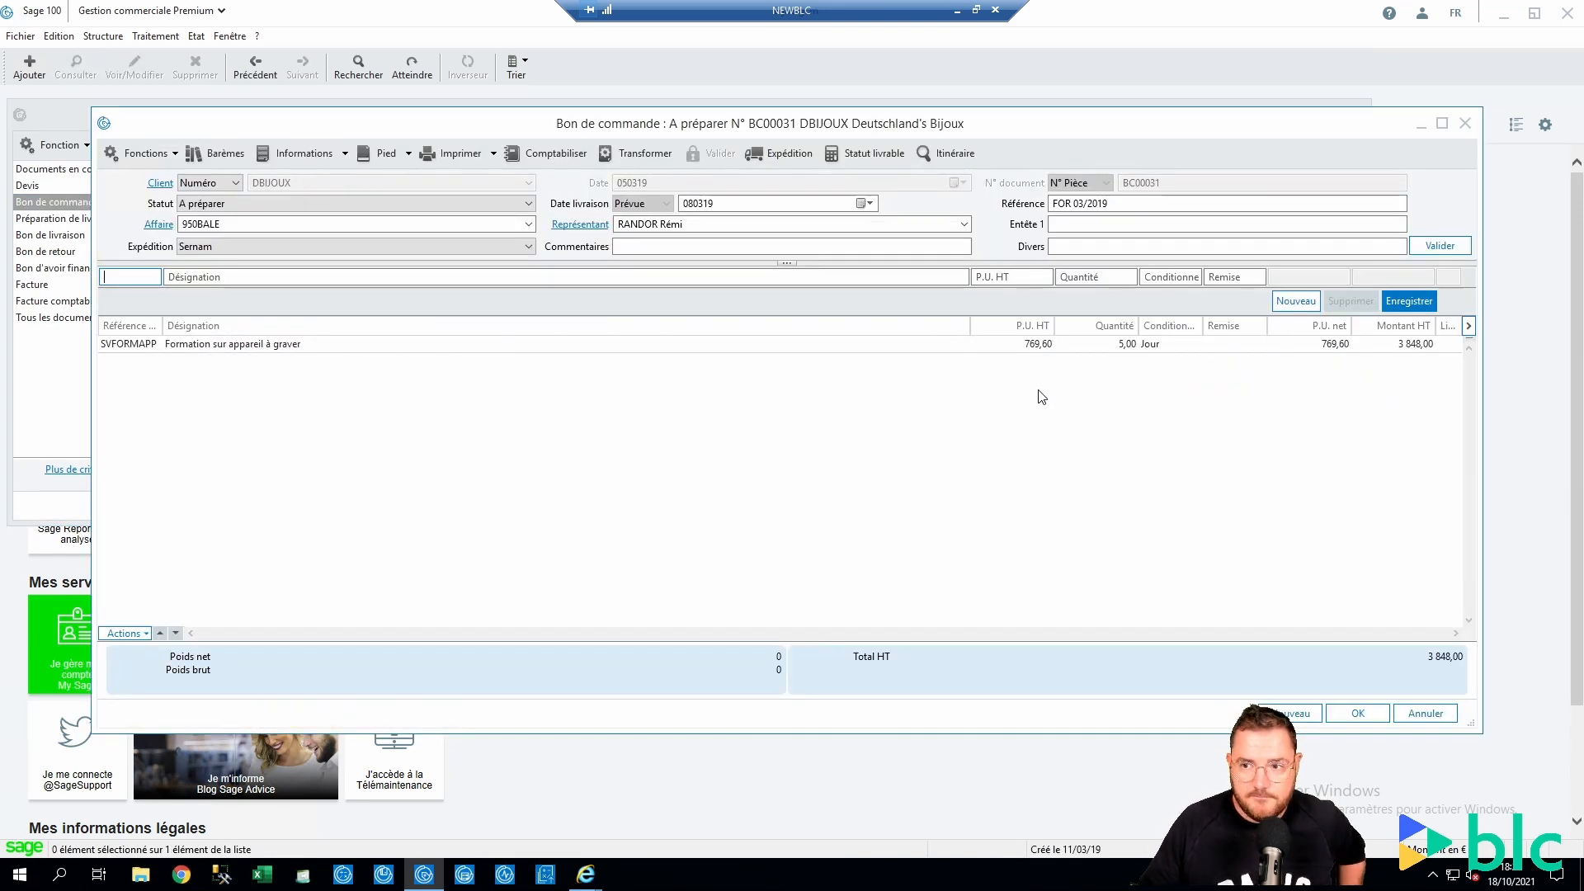
left_click(867, 157)
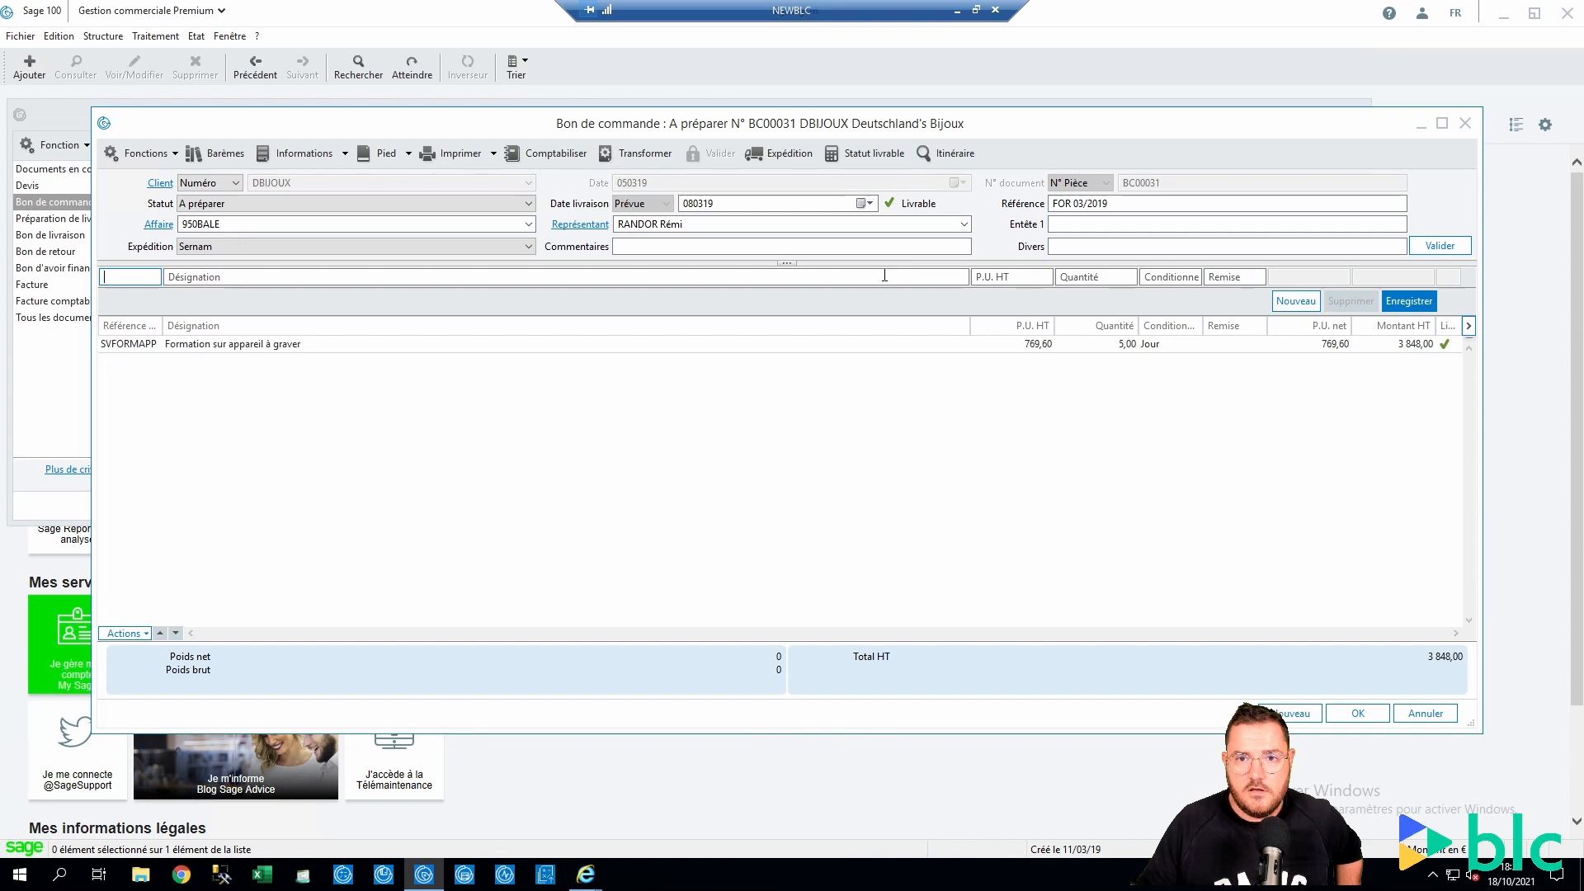
left_click(1466, 124)
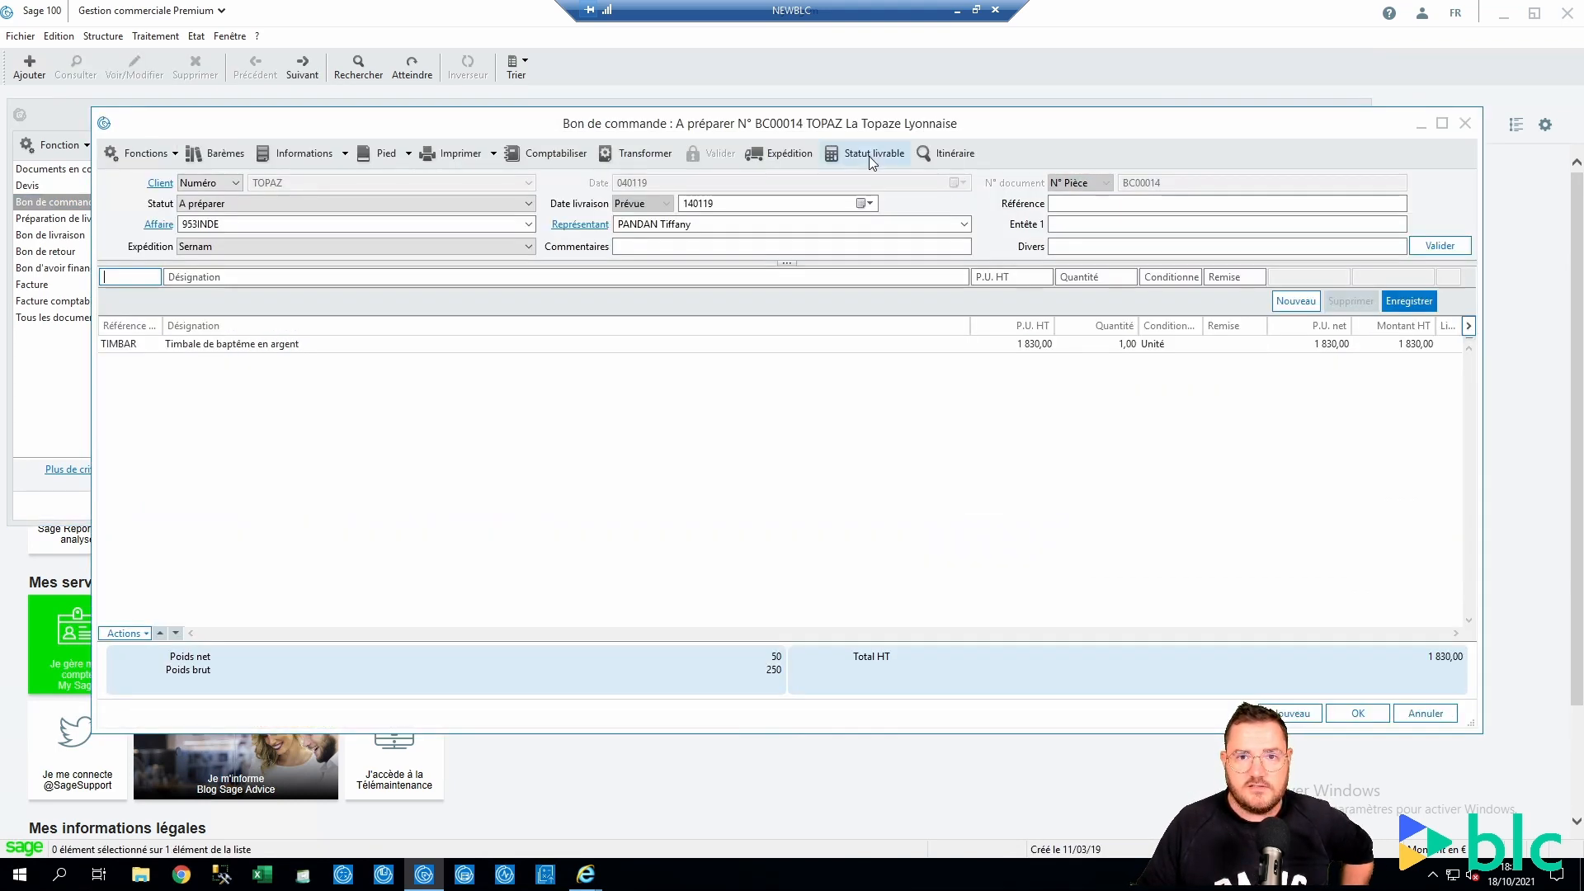
Calculate the deliverable status of the La Topaze Lyonnaise order and of the Ciselure order, closing each one.
left_click(870, 159)
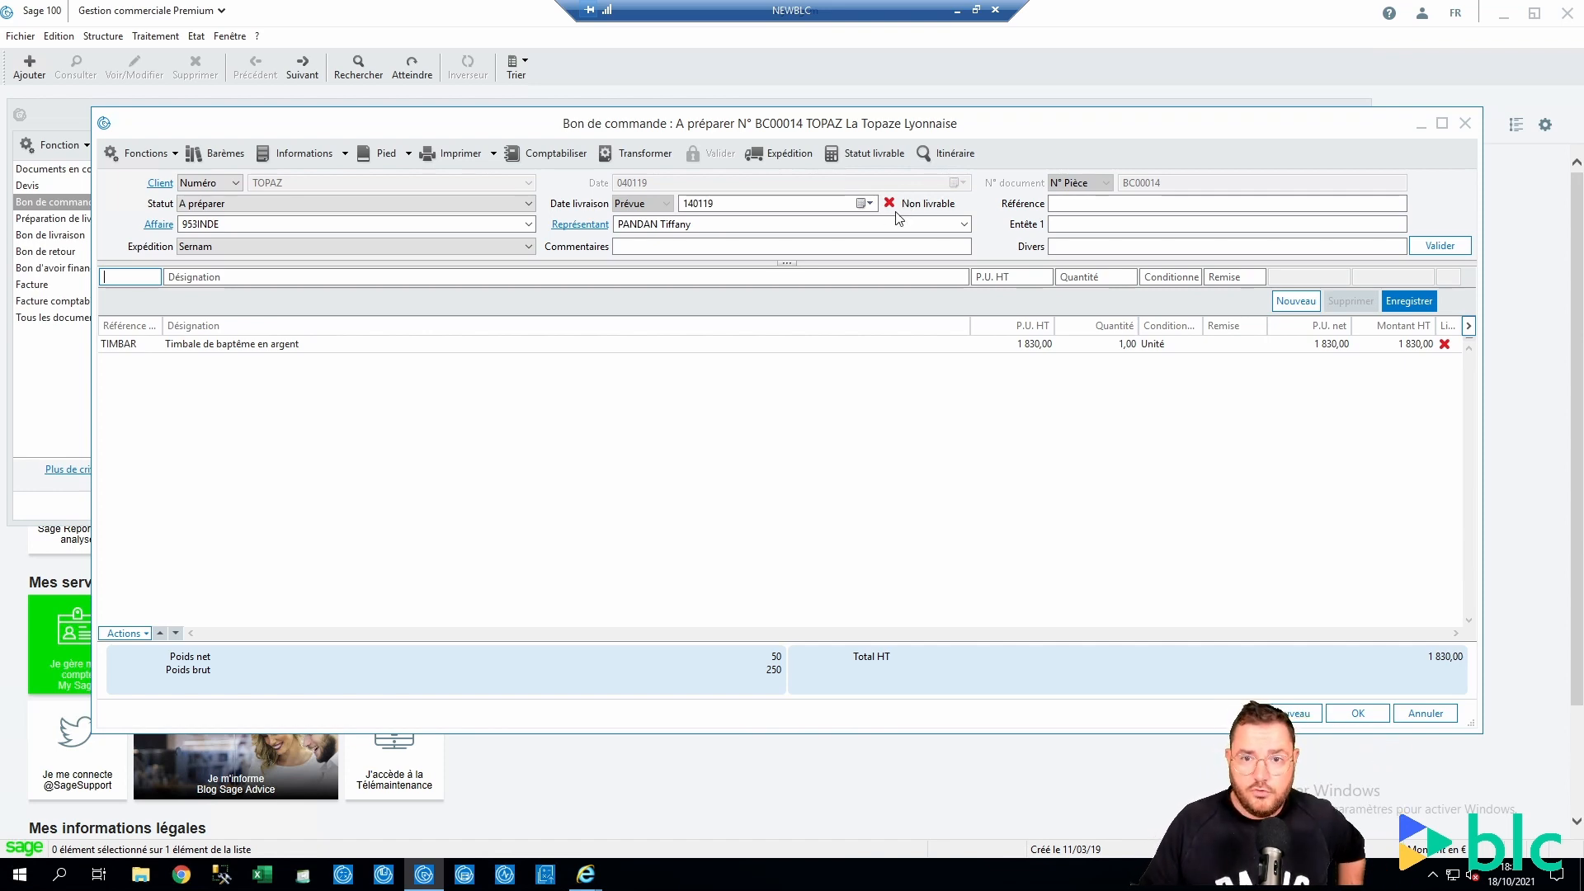
left_click(1465, 123)
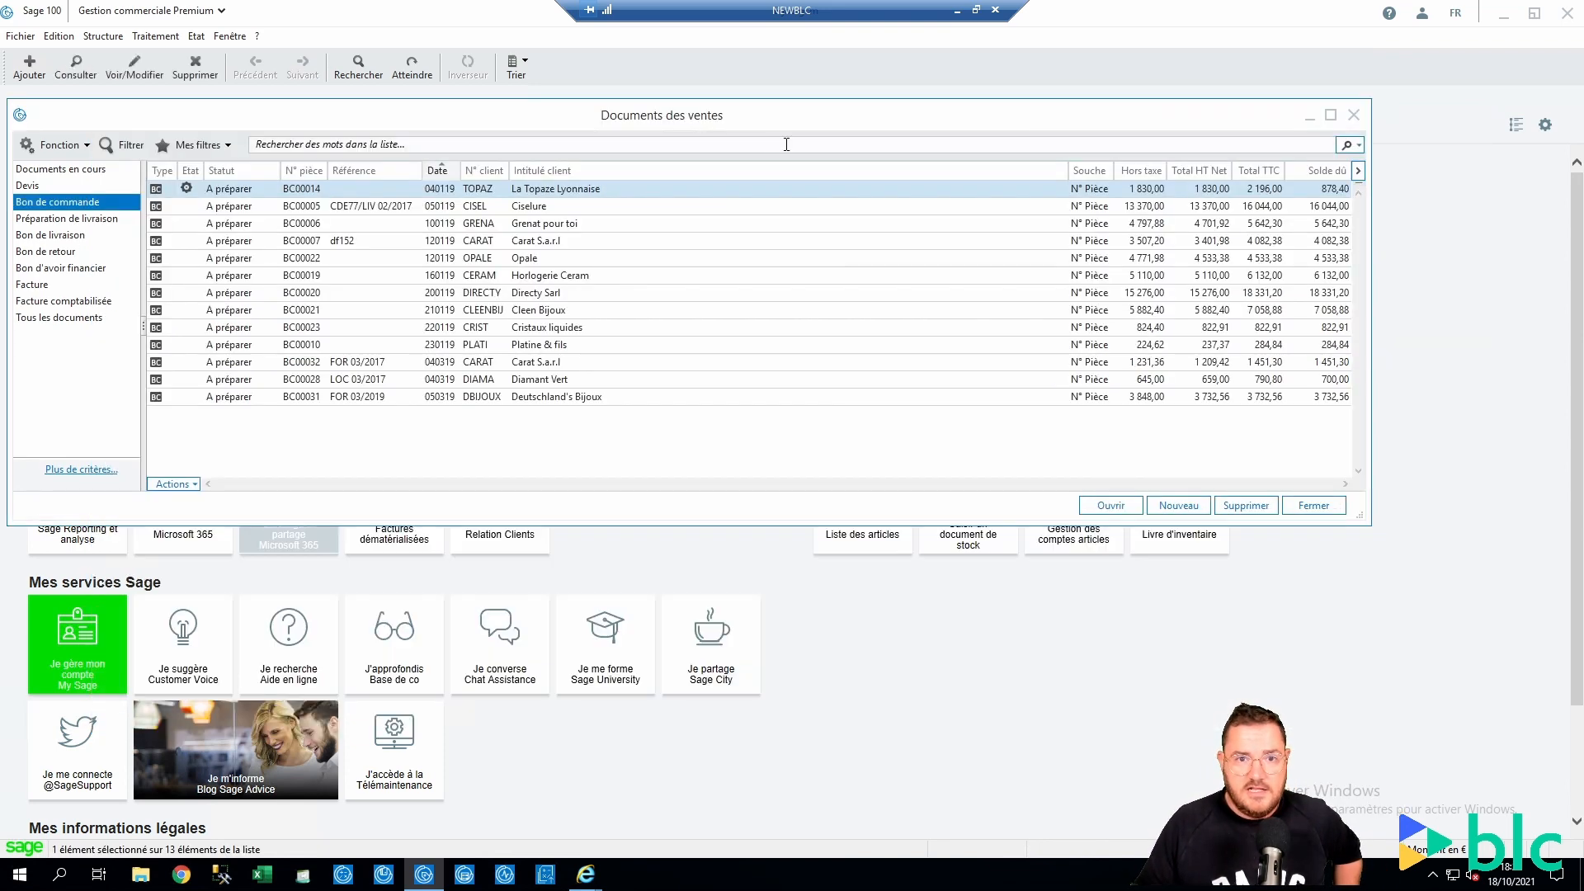
left_click(576, 207)
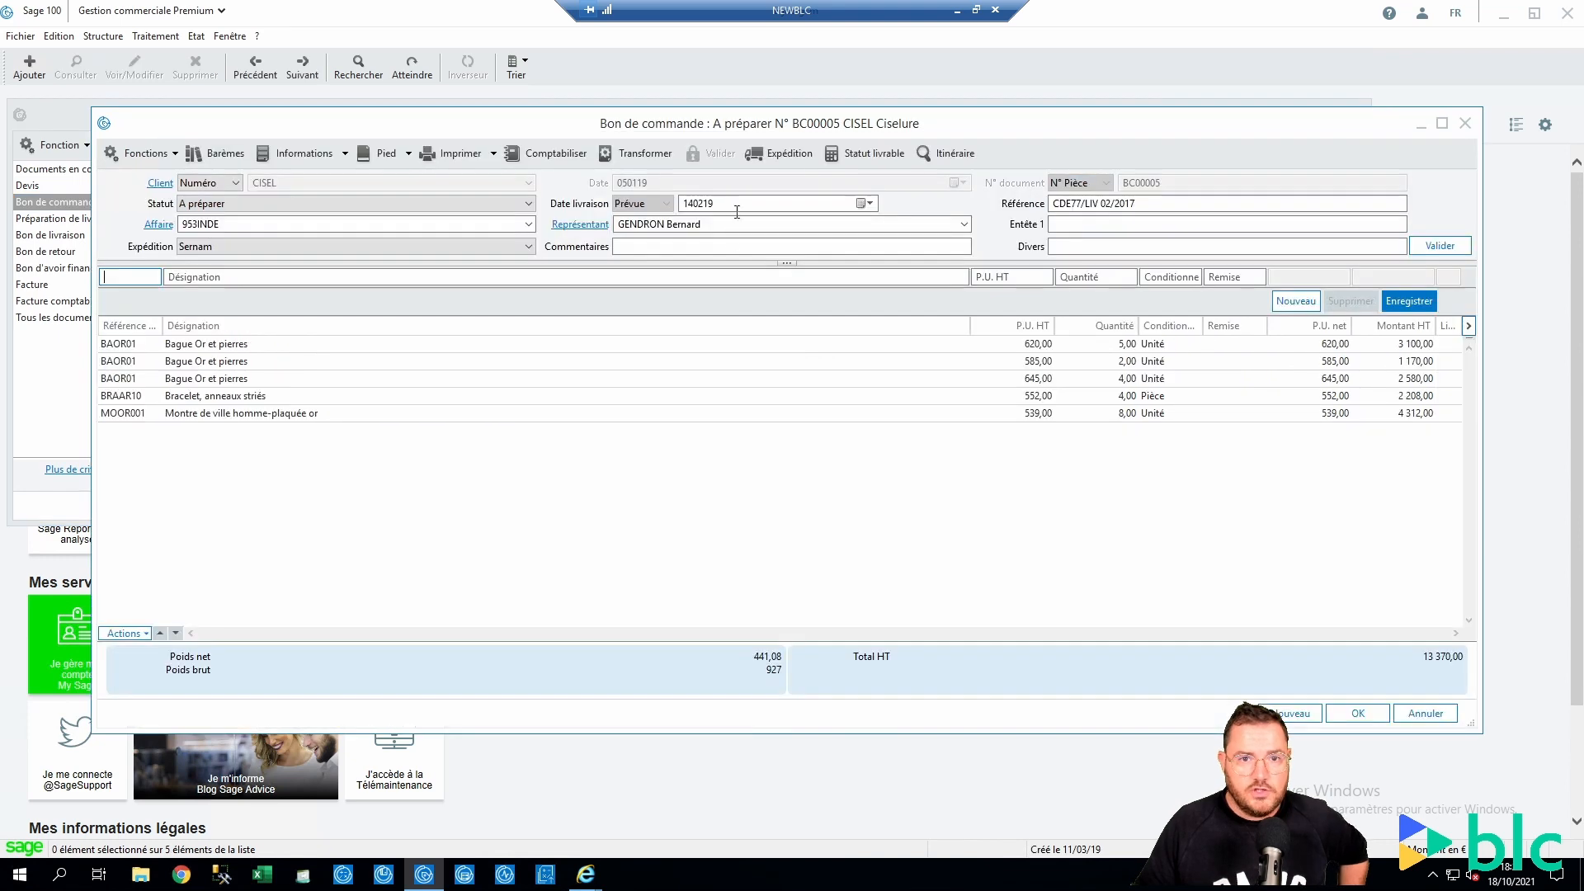
left_click(868, 155)
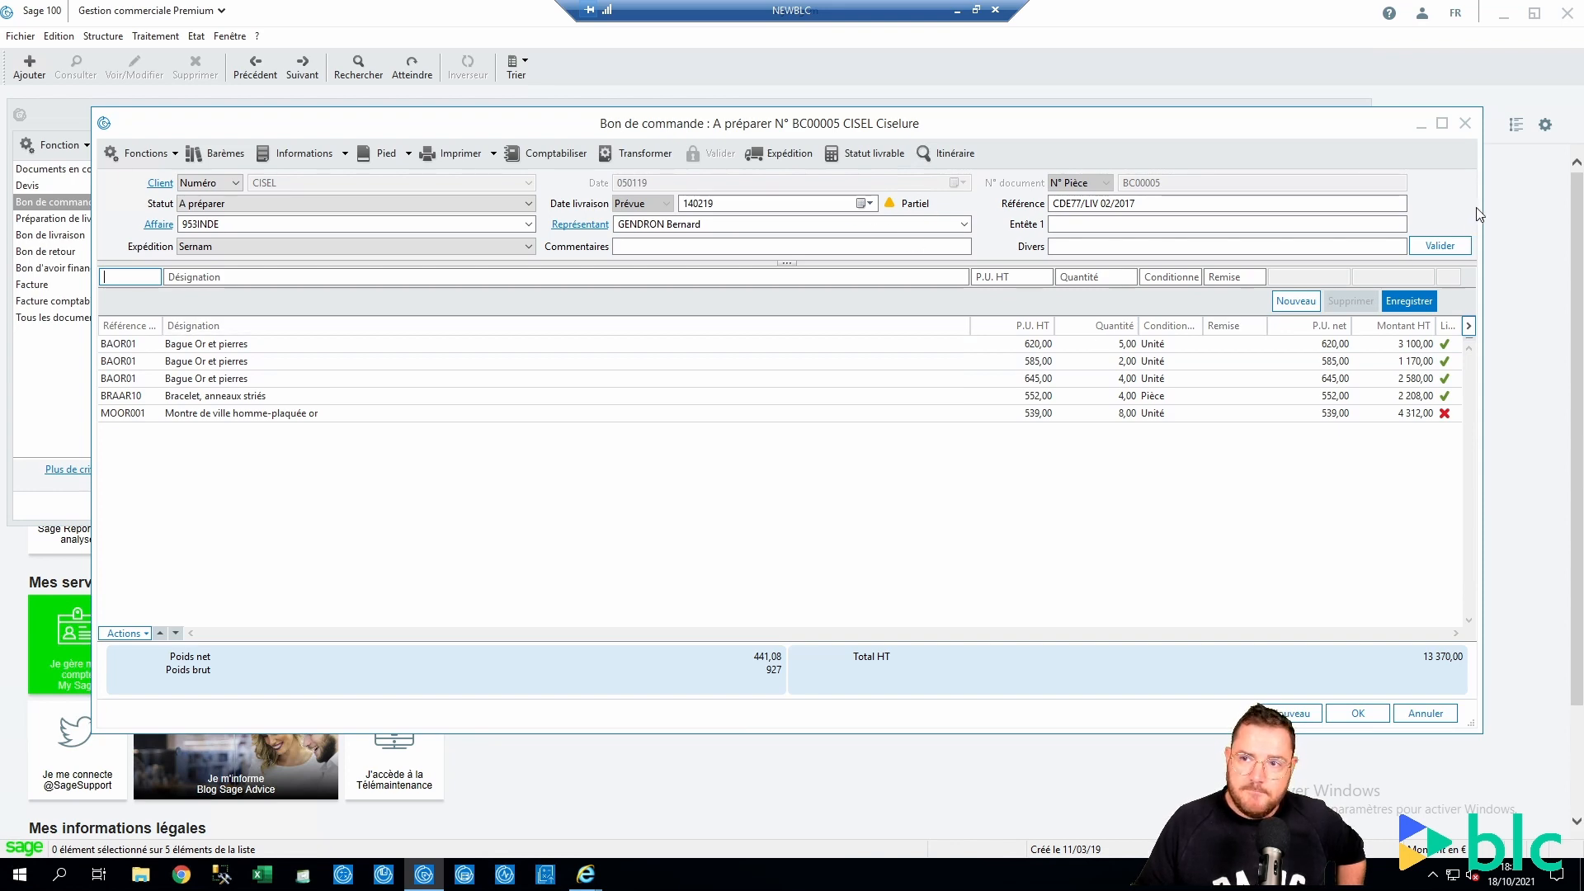
left_click(1465, 123)
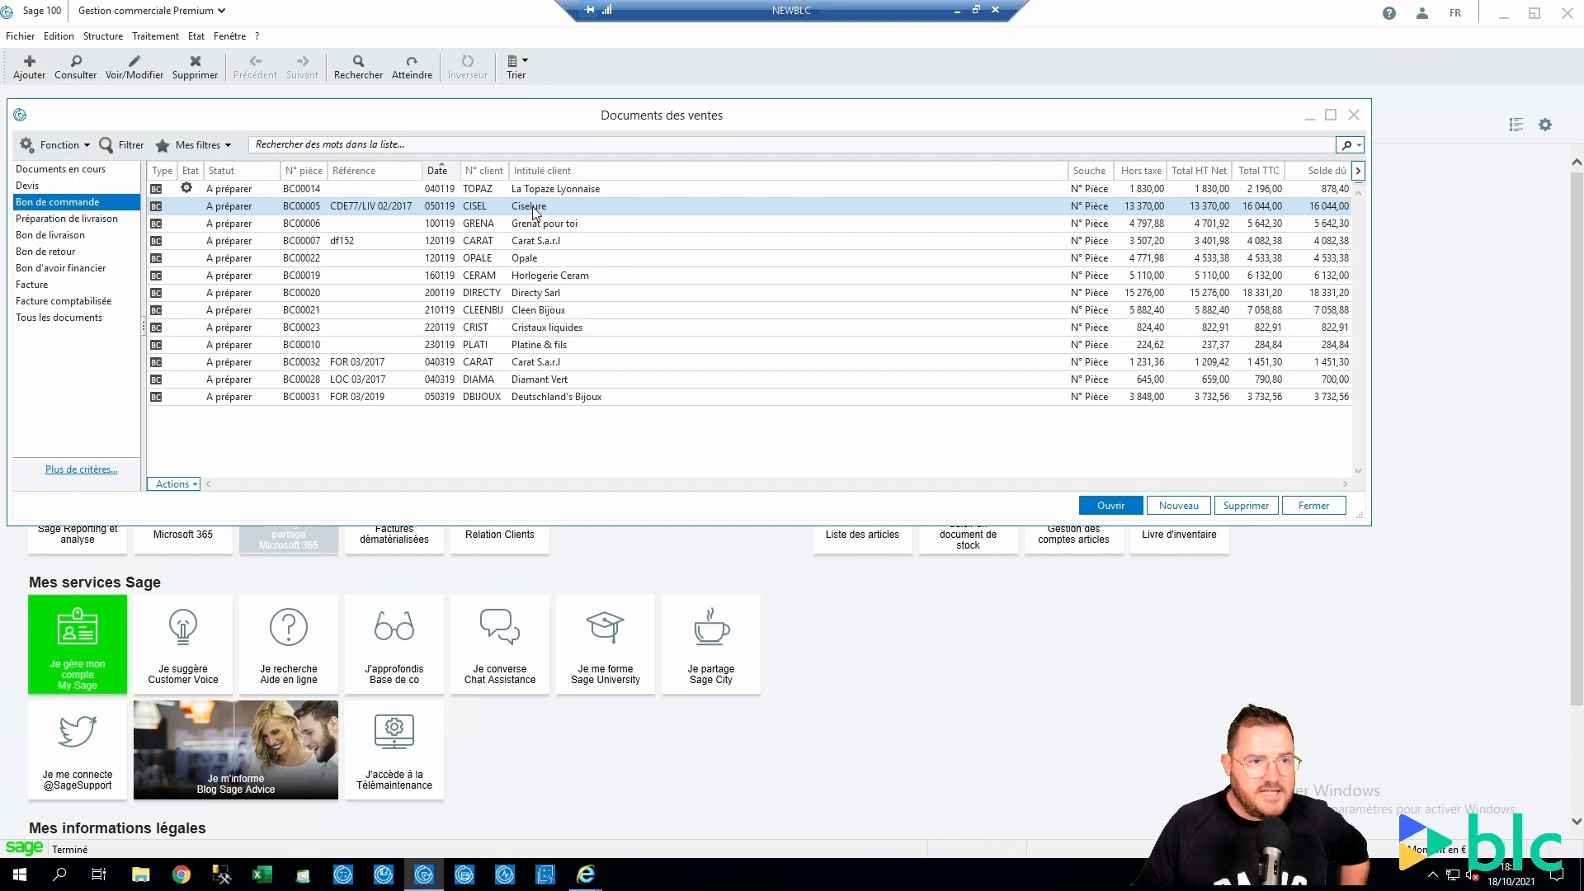
Examine the columns available for the sales documents list, looking for a deliverable status column, and leave the list customization.
right_click(646, 344)
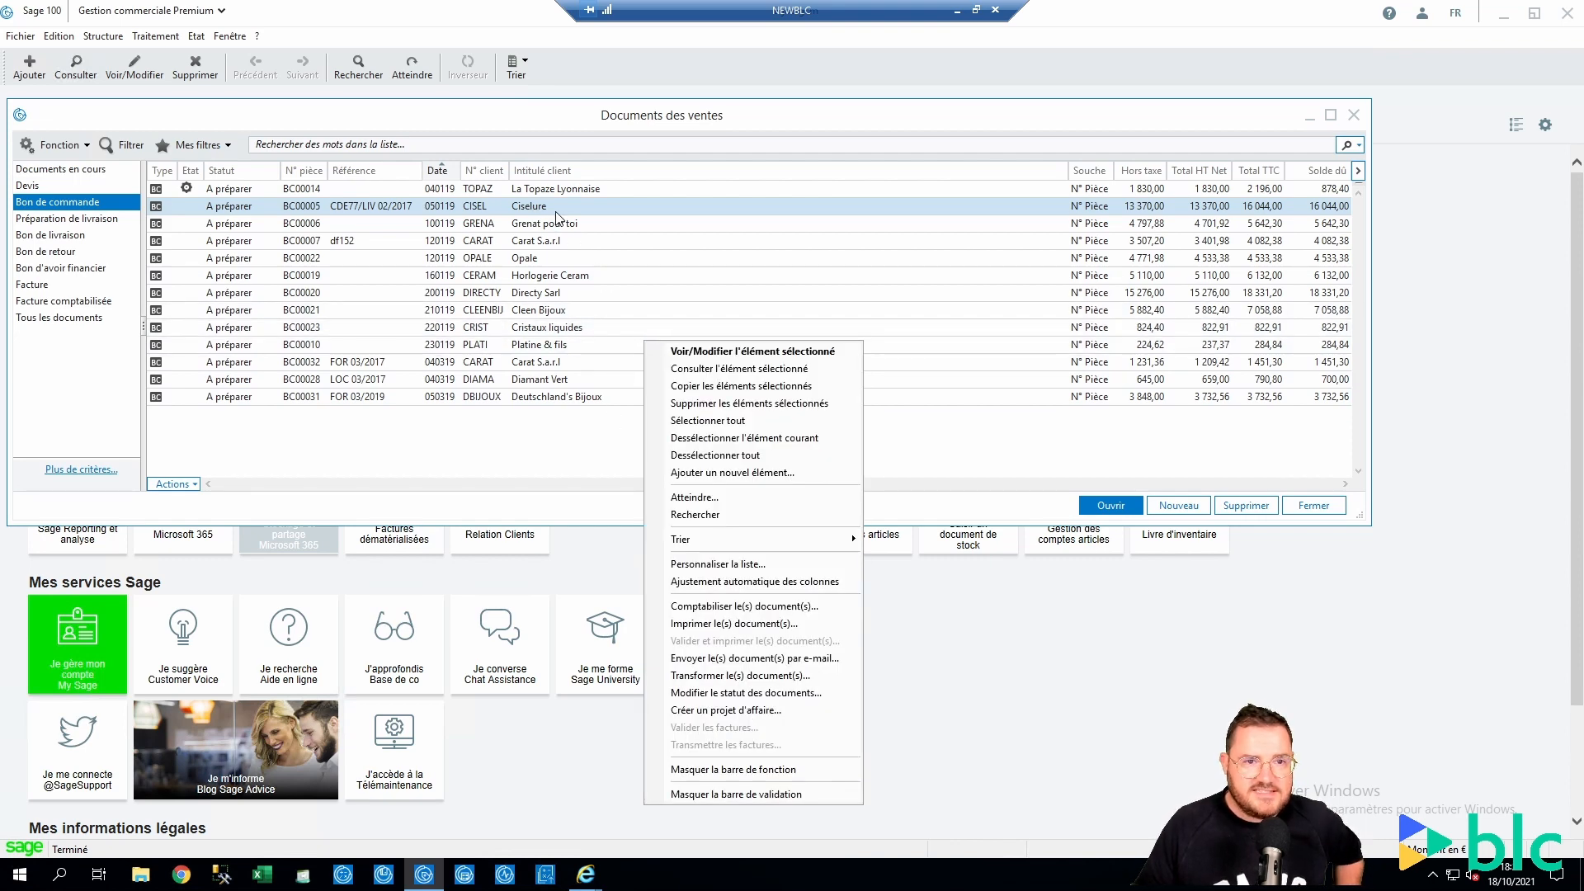
left_click(695, 567)
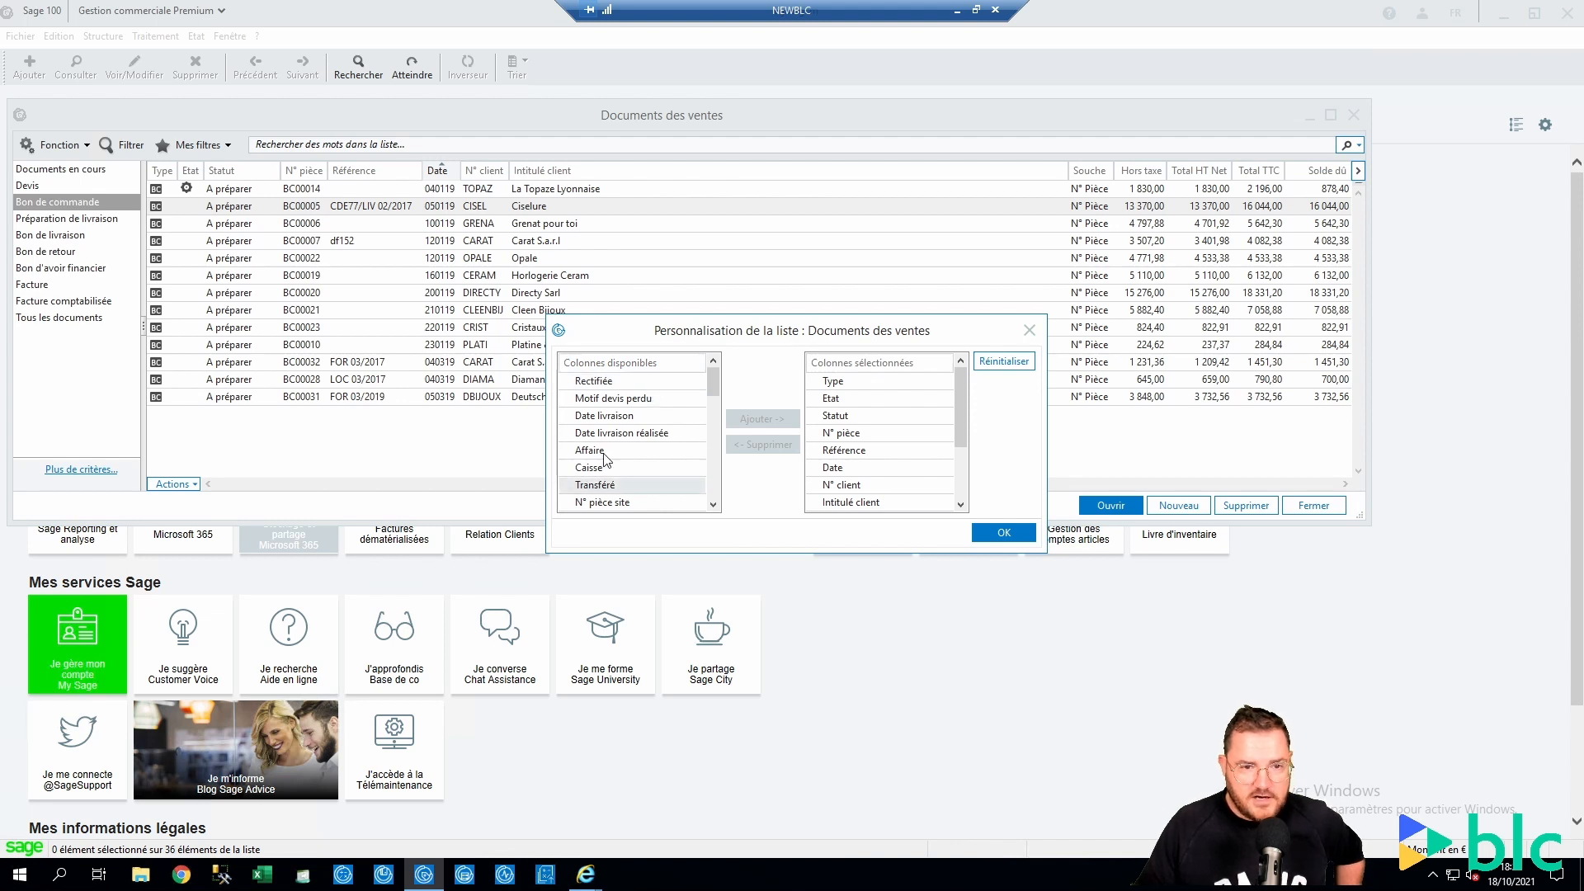
scroll(876, 432, "down", 2)
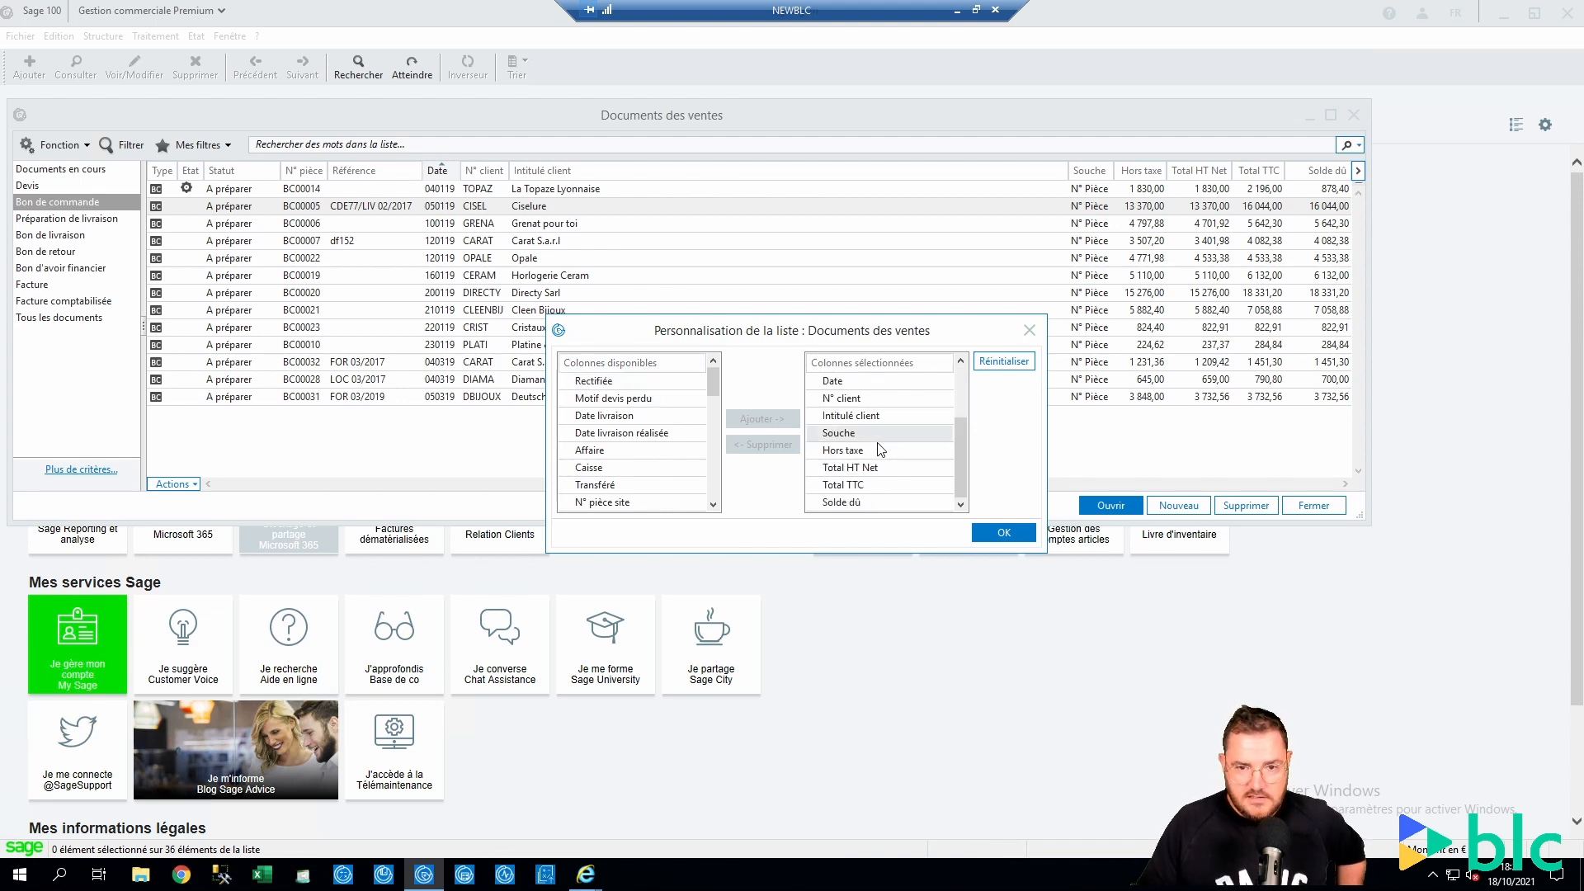
left_click(714, 505)
left_click(714, 505)
left_click(715, 505)
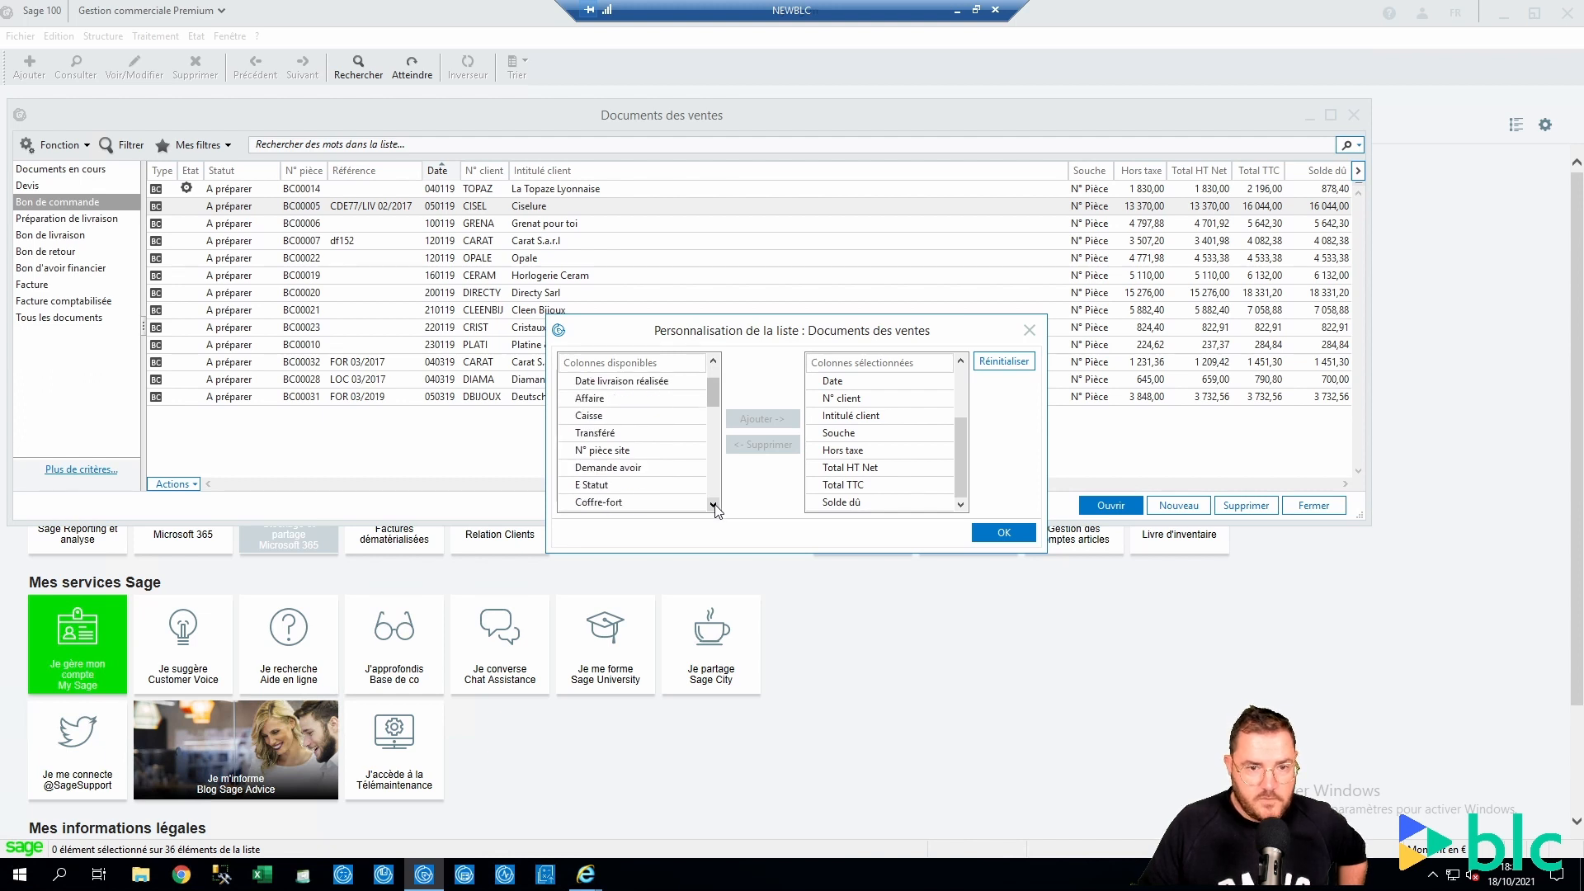
left_click(715, 505)
left_click(715, 505)
left_click(714, 505)
left_click(715, 505)
left_click(715, 505)
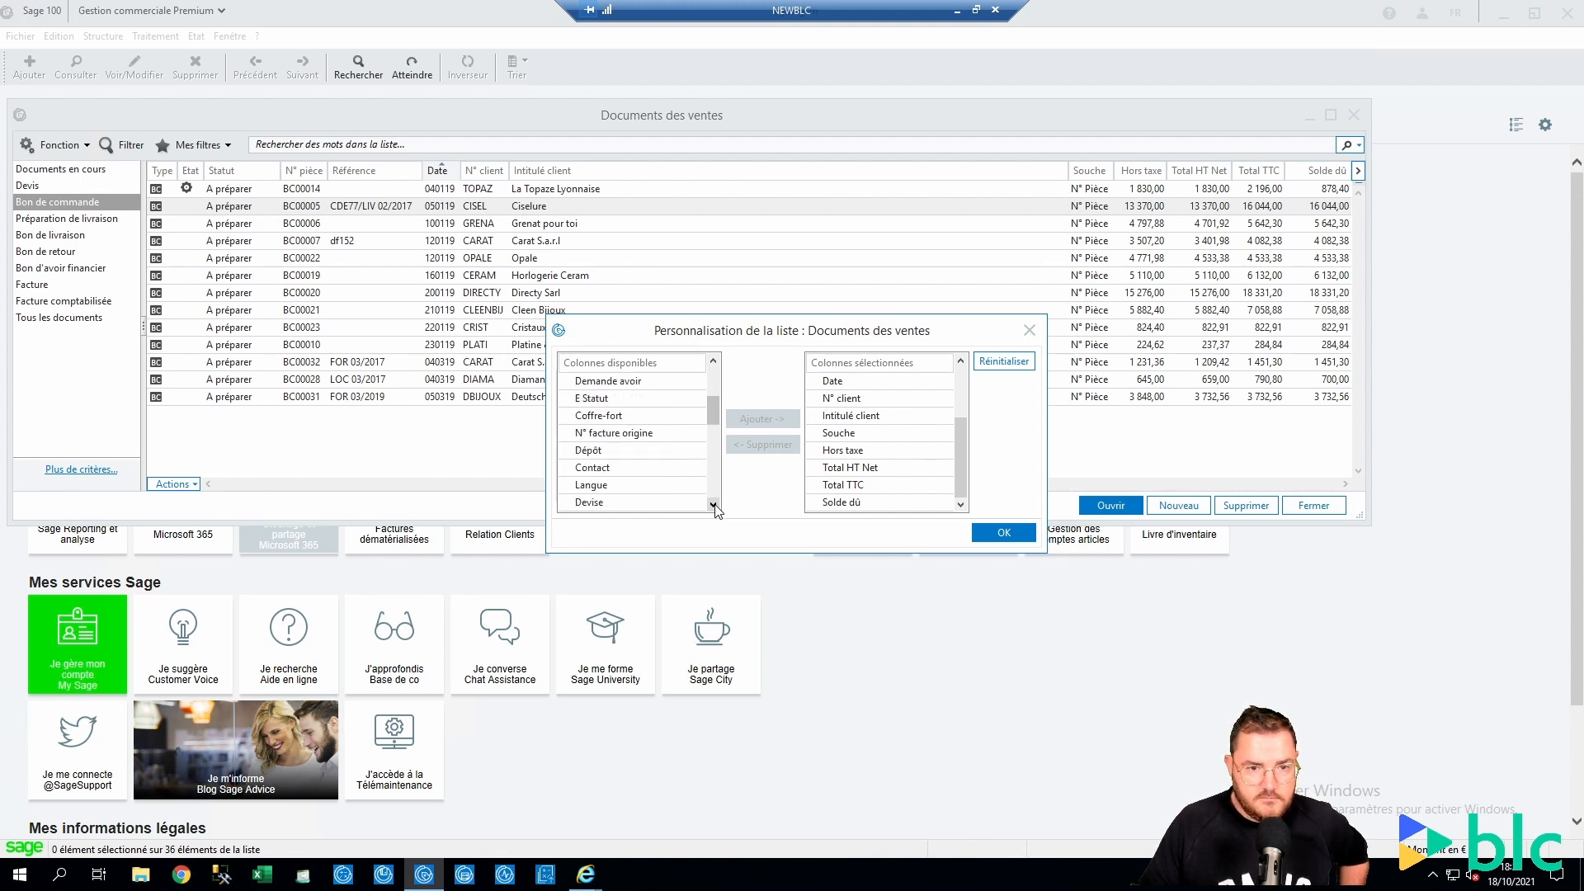
left_click(714, 505)
left_click(715, 505)
left_click(714, 505)
left_click(714, 505)
left_click(713, 505)
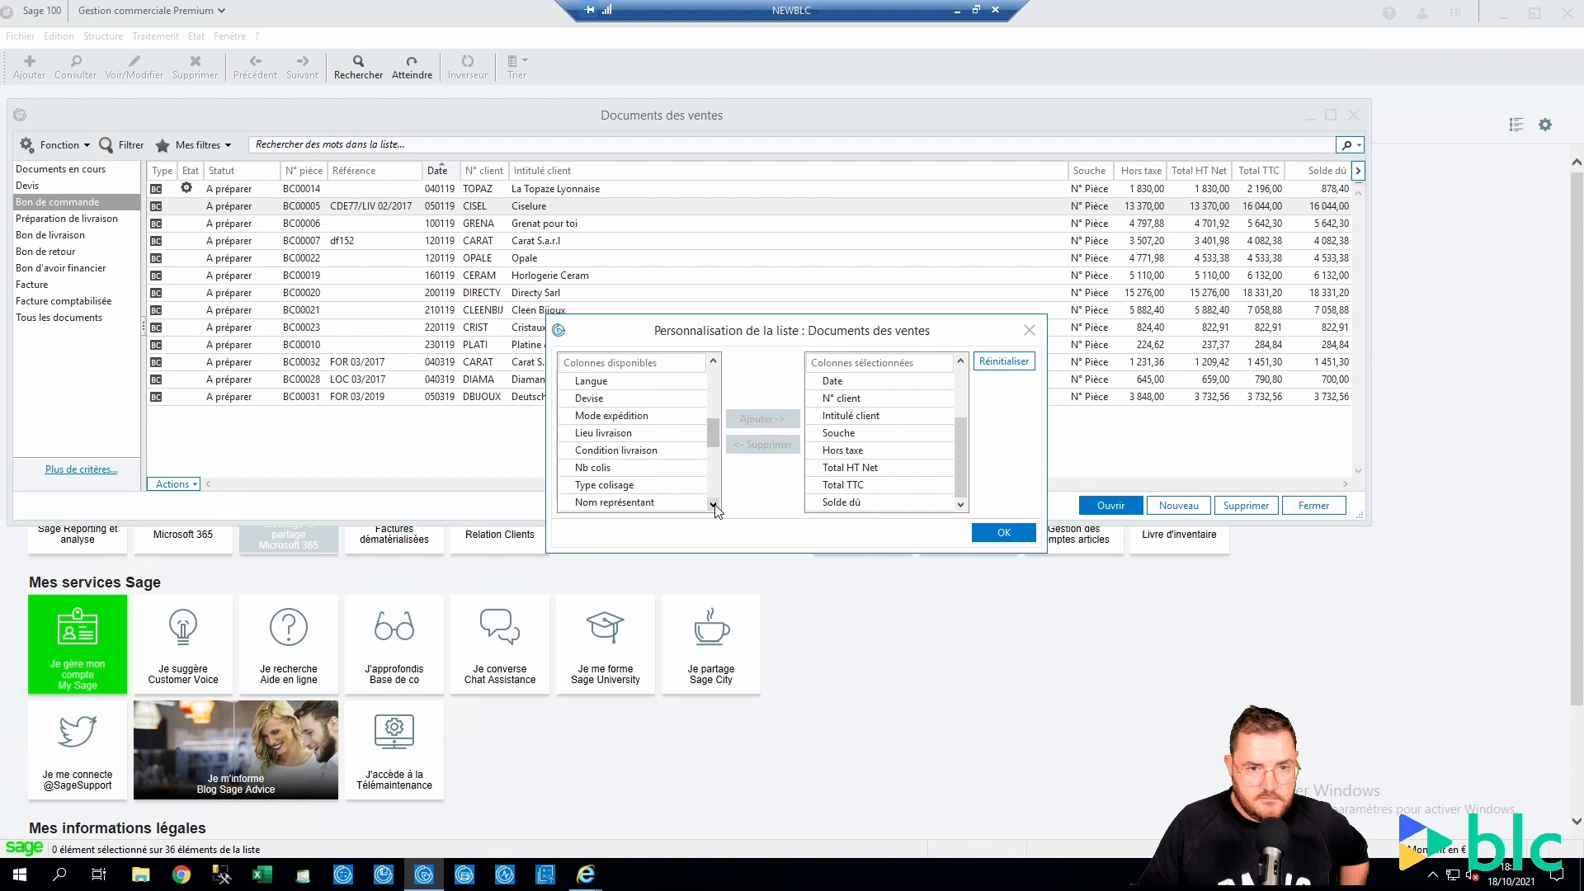
left_click(714, 505)
left_click(713, 505)
left_click(714, 505)
left_click(714, 505)
left_click(714, 505)
left_click(714, 505)
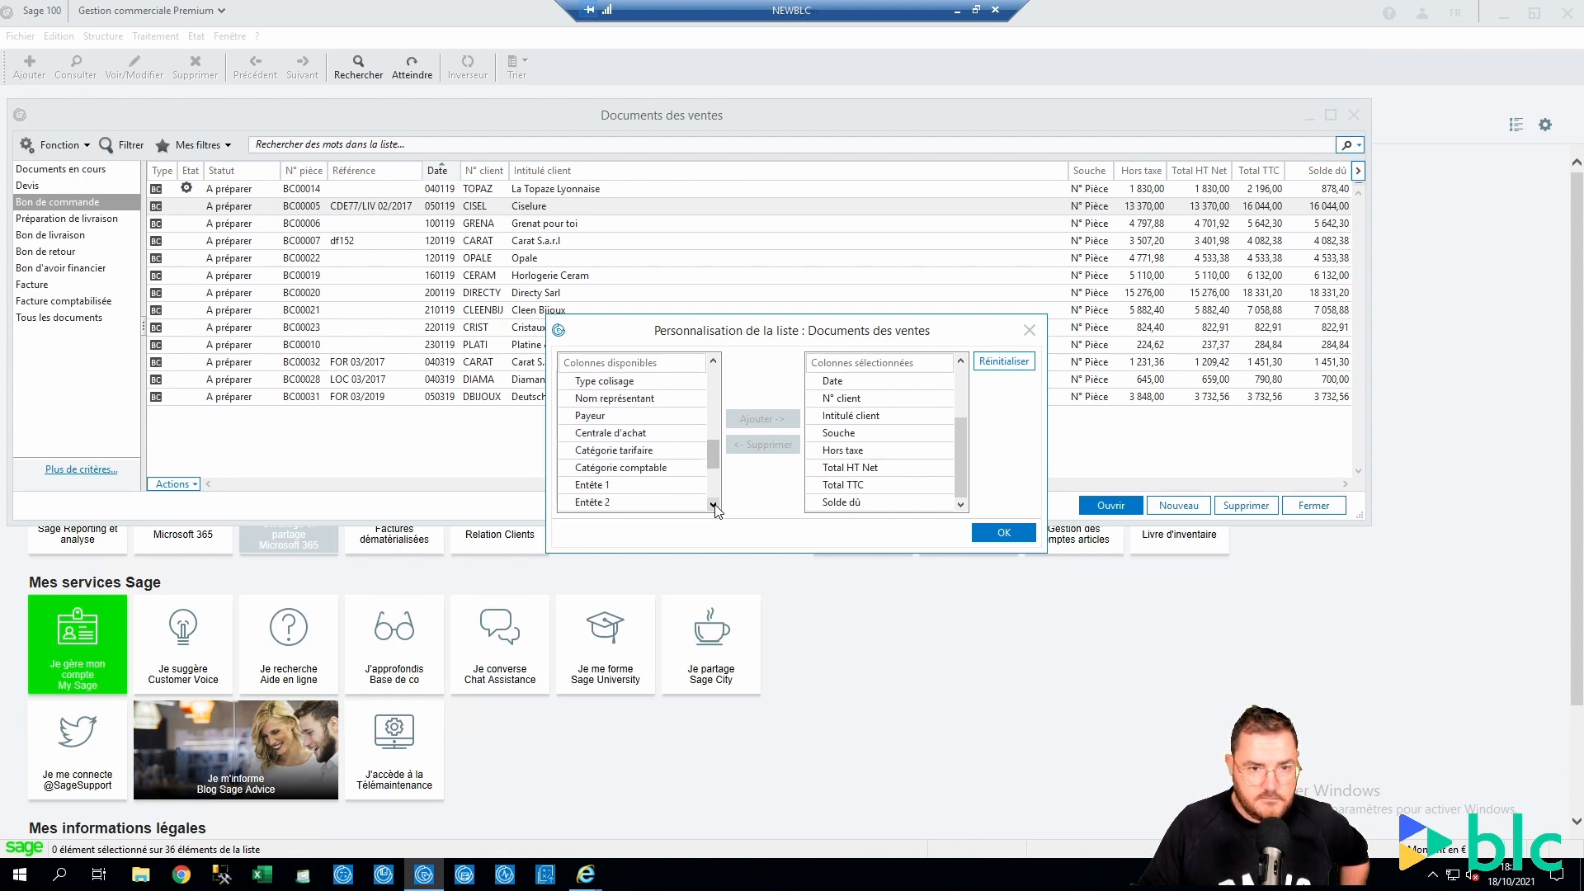
left_click(714, 505)
left_click(713, 505)
left_click(714, 505)
left_click(714, 505)
left_click(714, 505)
left_click(713, 505)
left_click(714, 505)
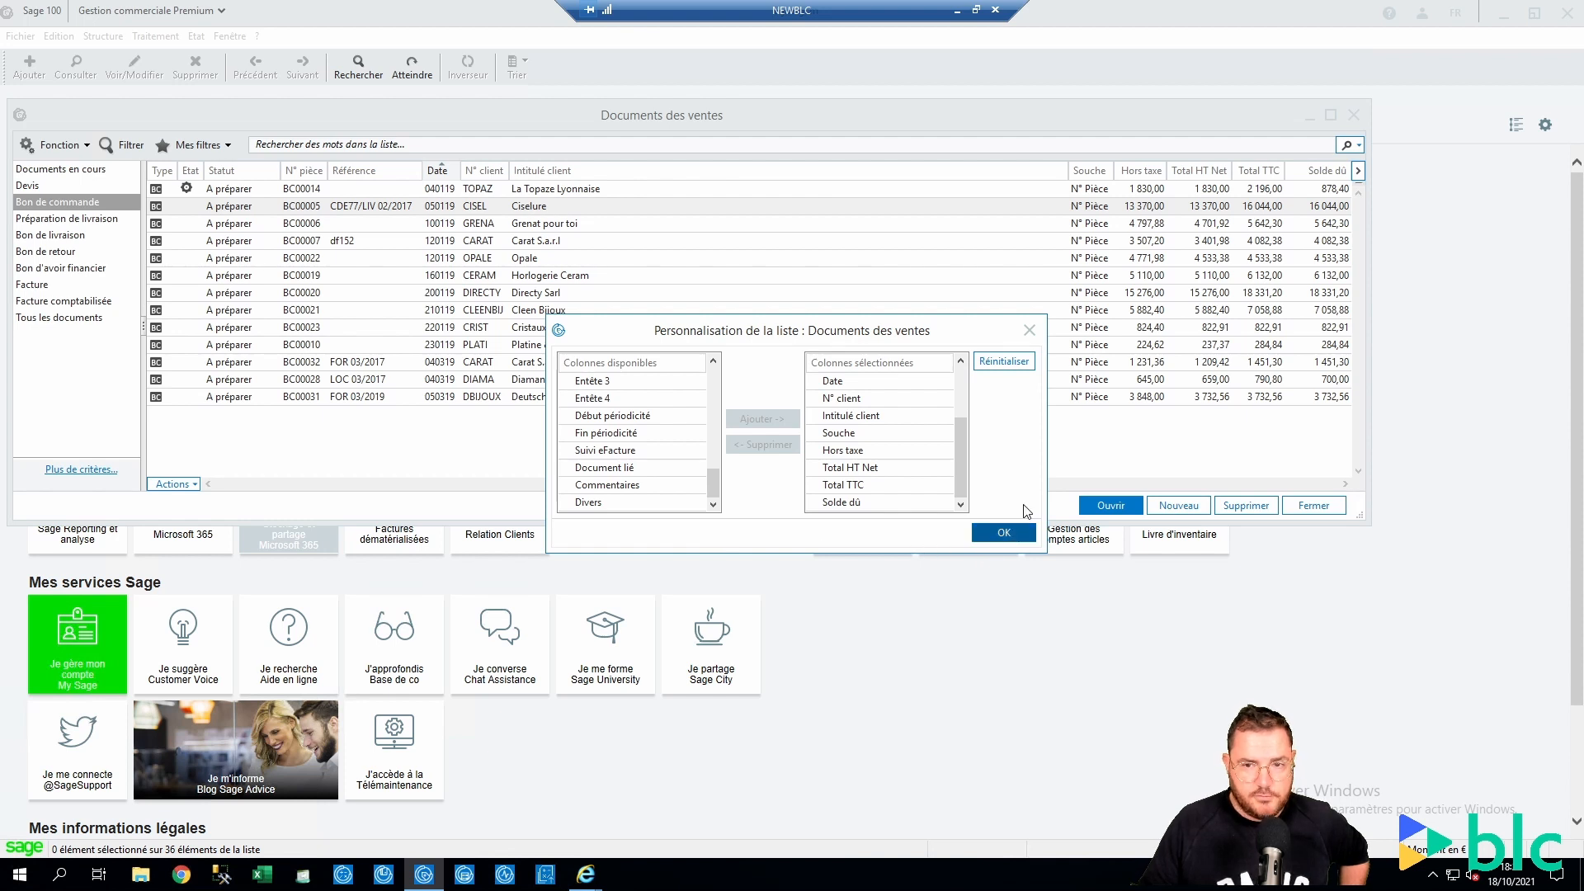
left_click(1030, 330)
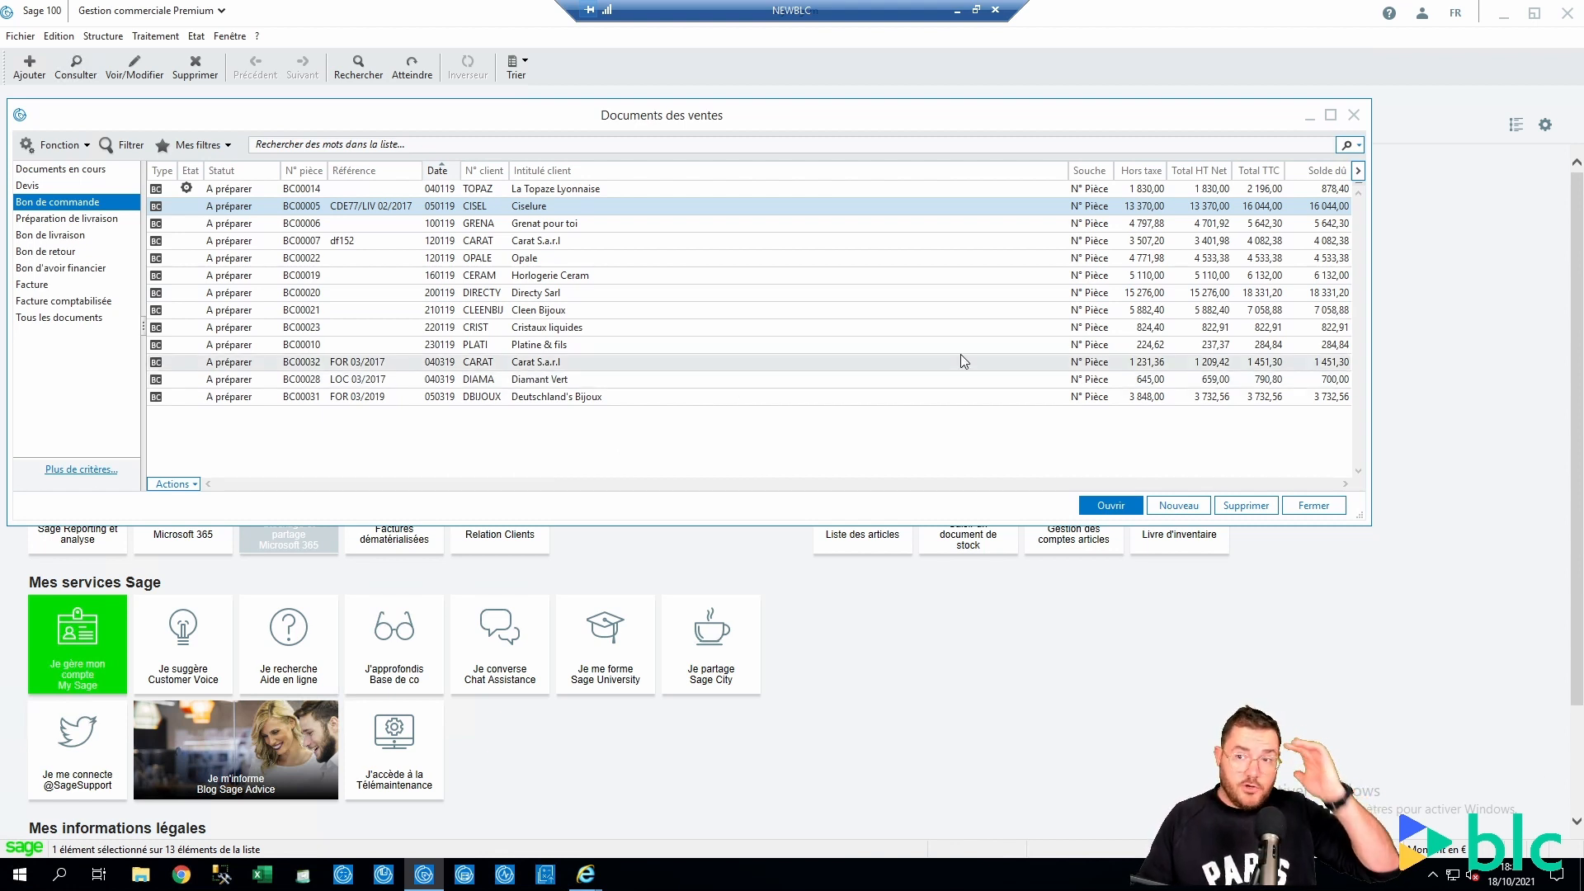
Open the Horlogerie Ceram order and calculate its deliverable status.
double_click(609, 274)
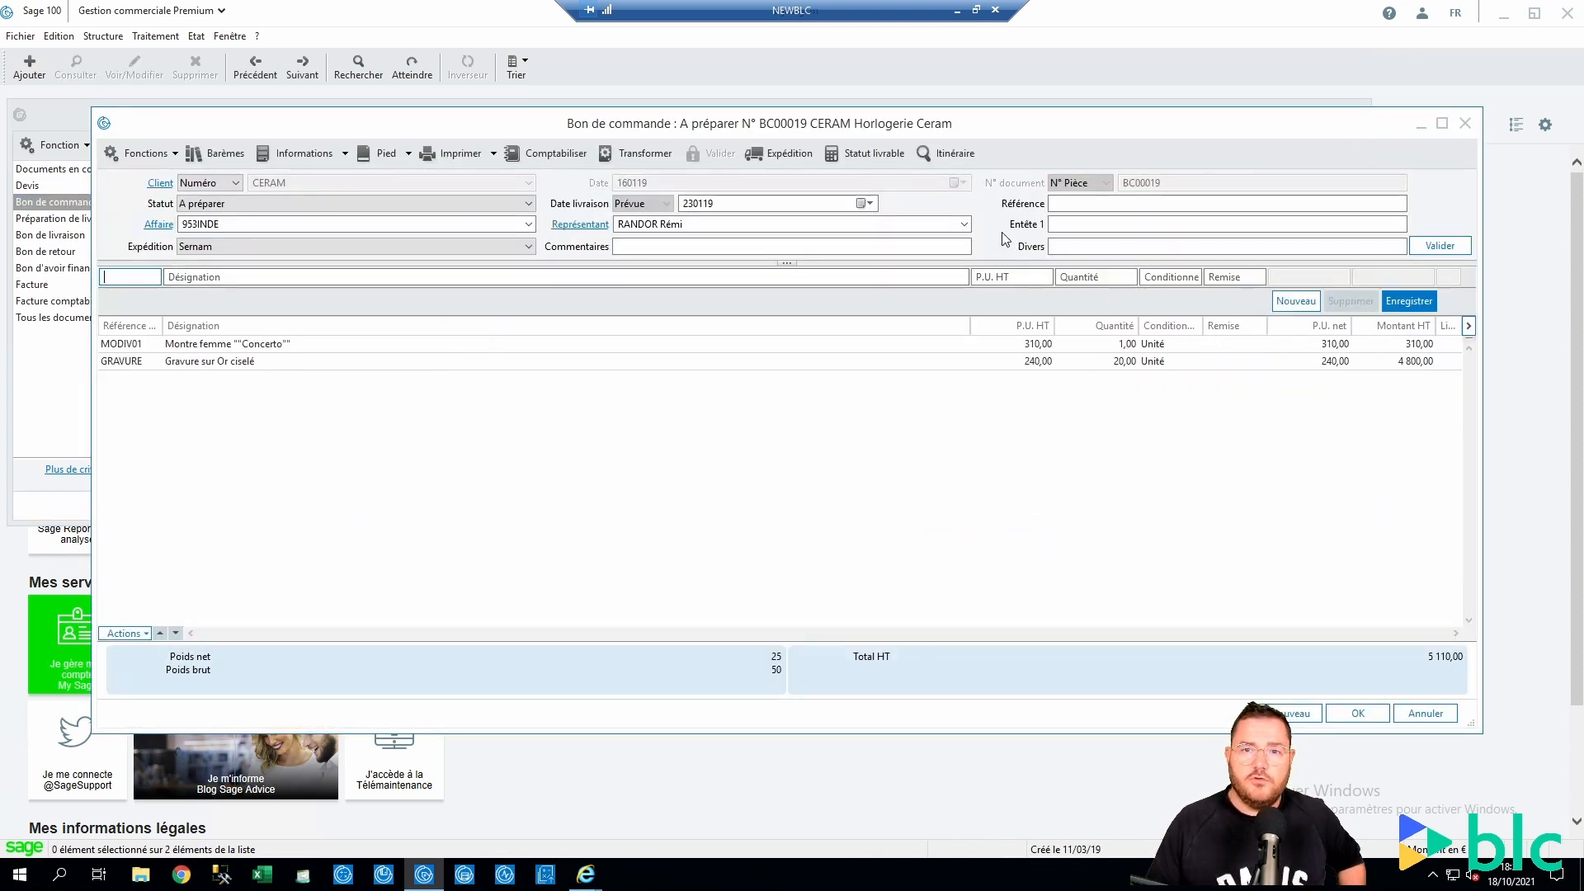
left_click(878, 157)
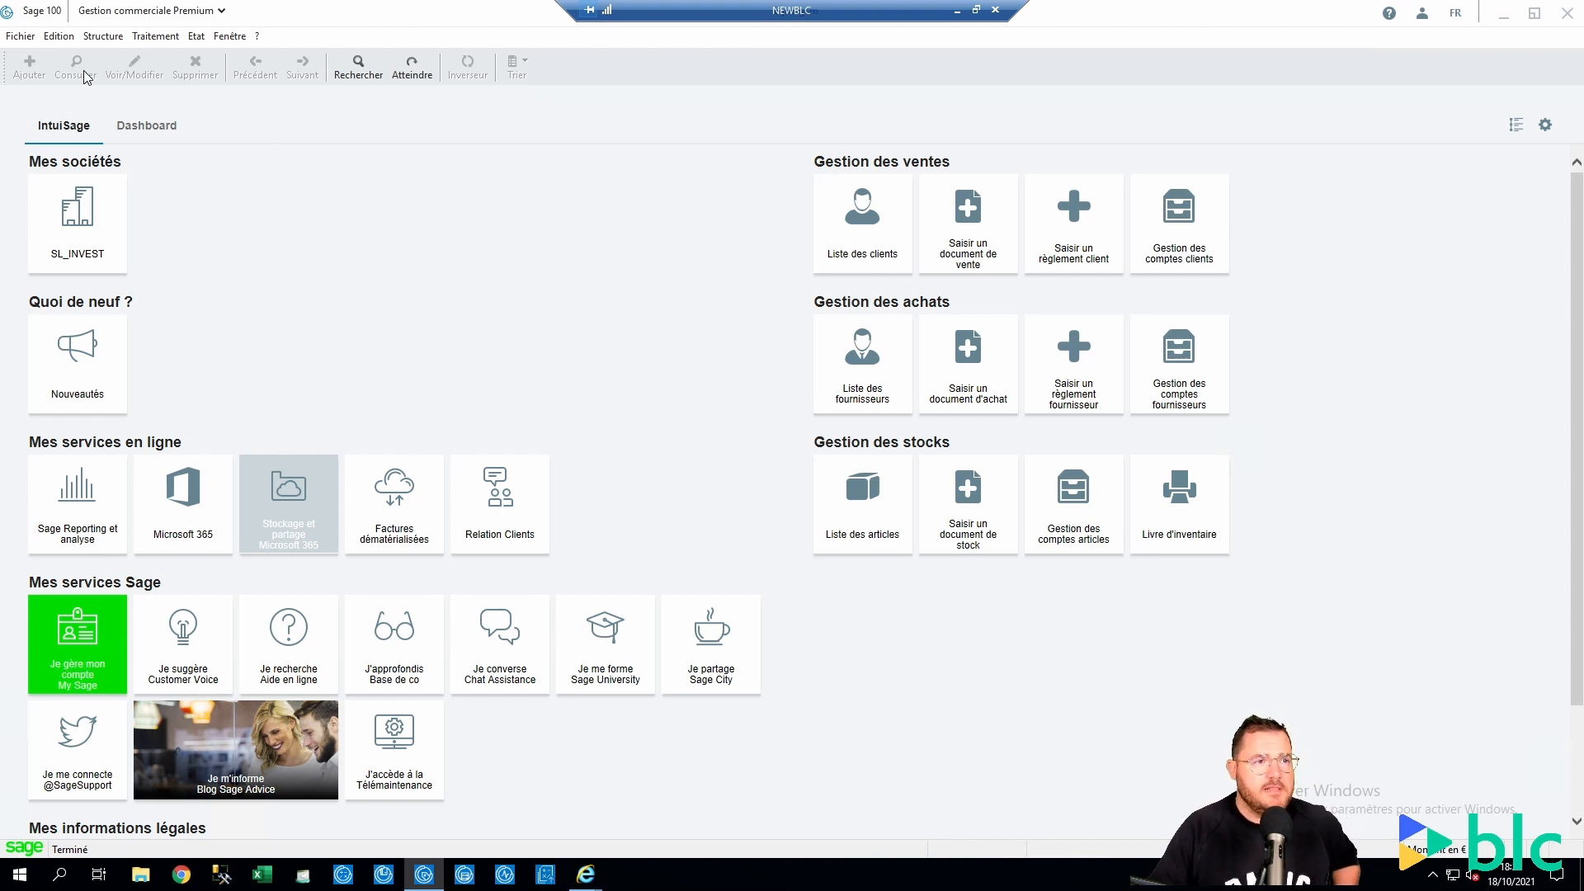
Examine the validation circuit of the Devis document type, including Gérer le statut Perdu, in the company's document settings.
left_click(8, 37)
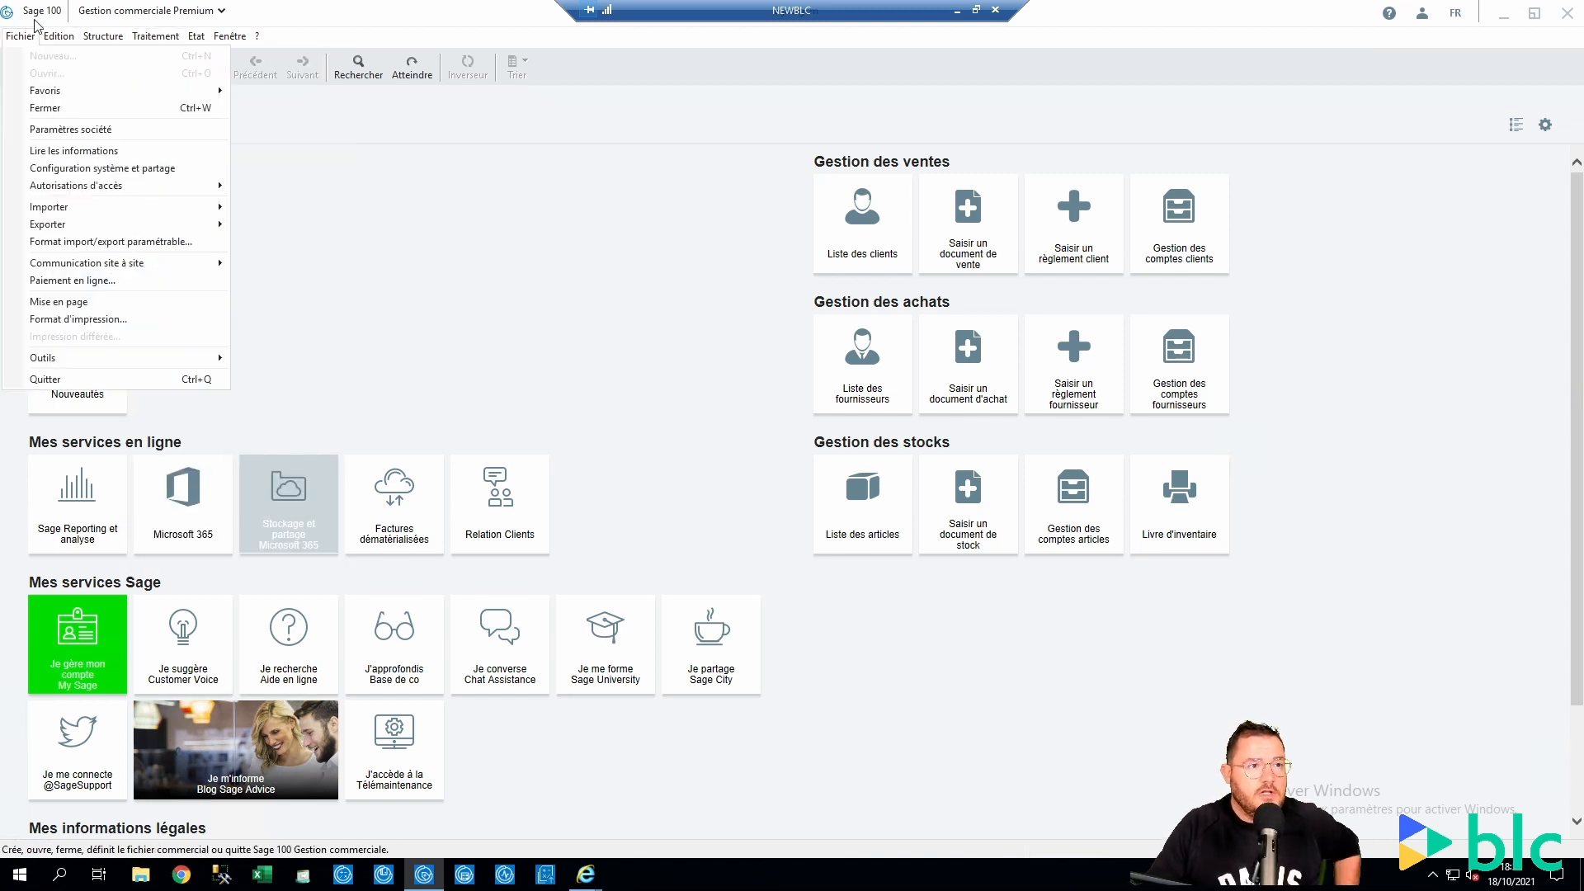
left_click(37, 130)
left_click(68, 429)
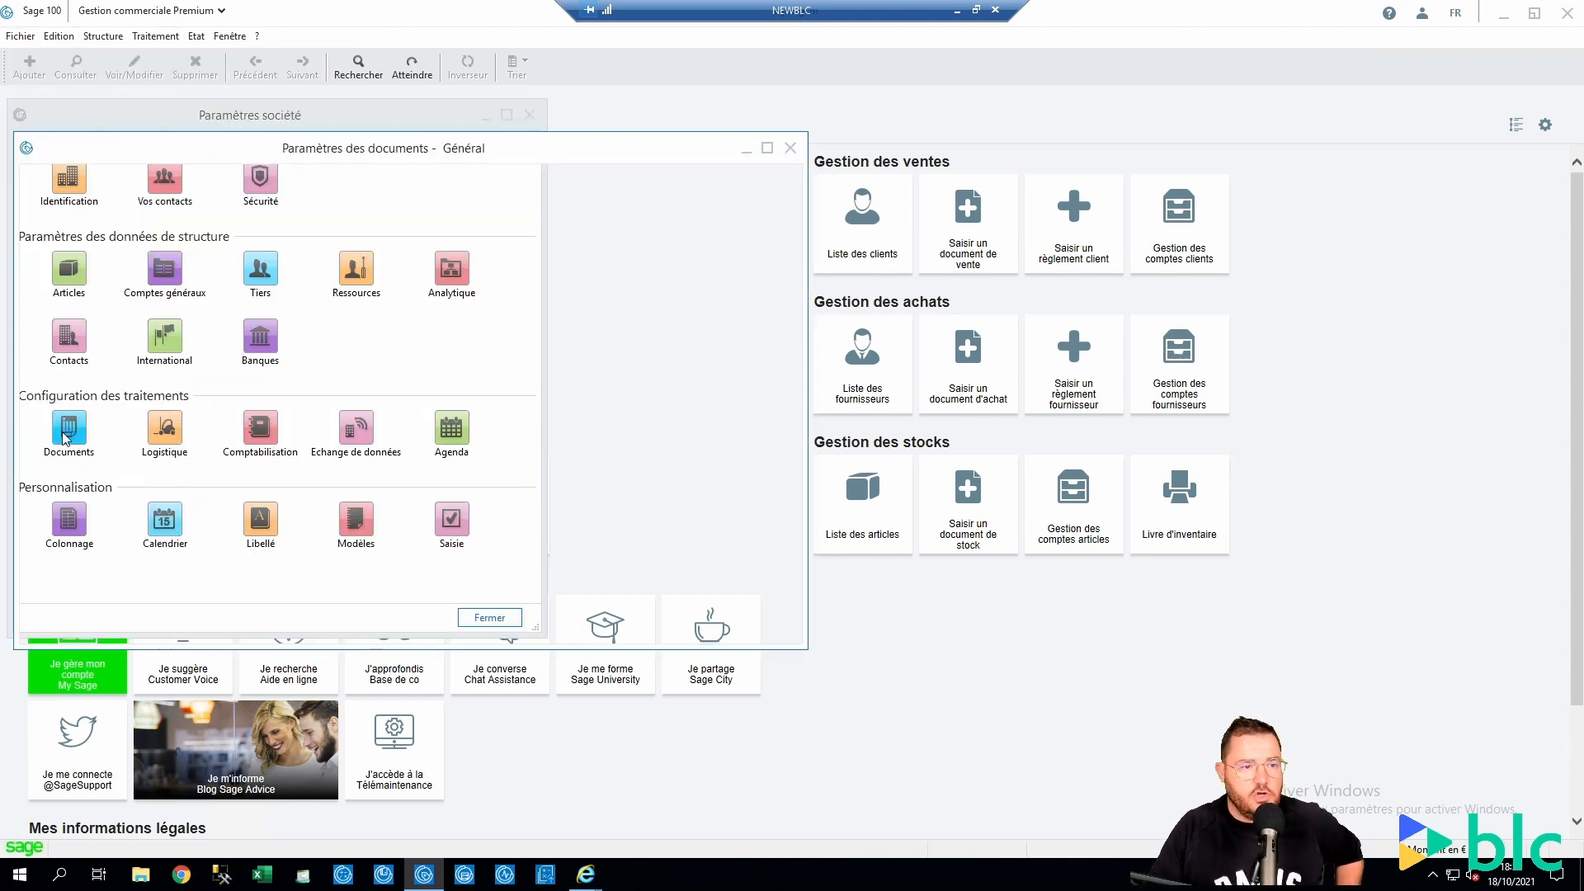
left_click(74, 223)
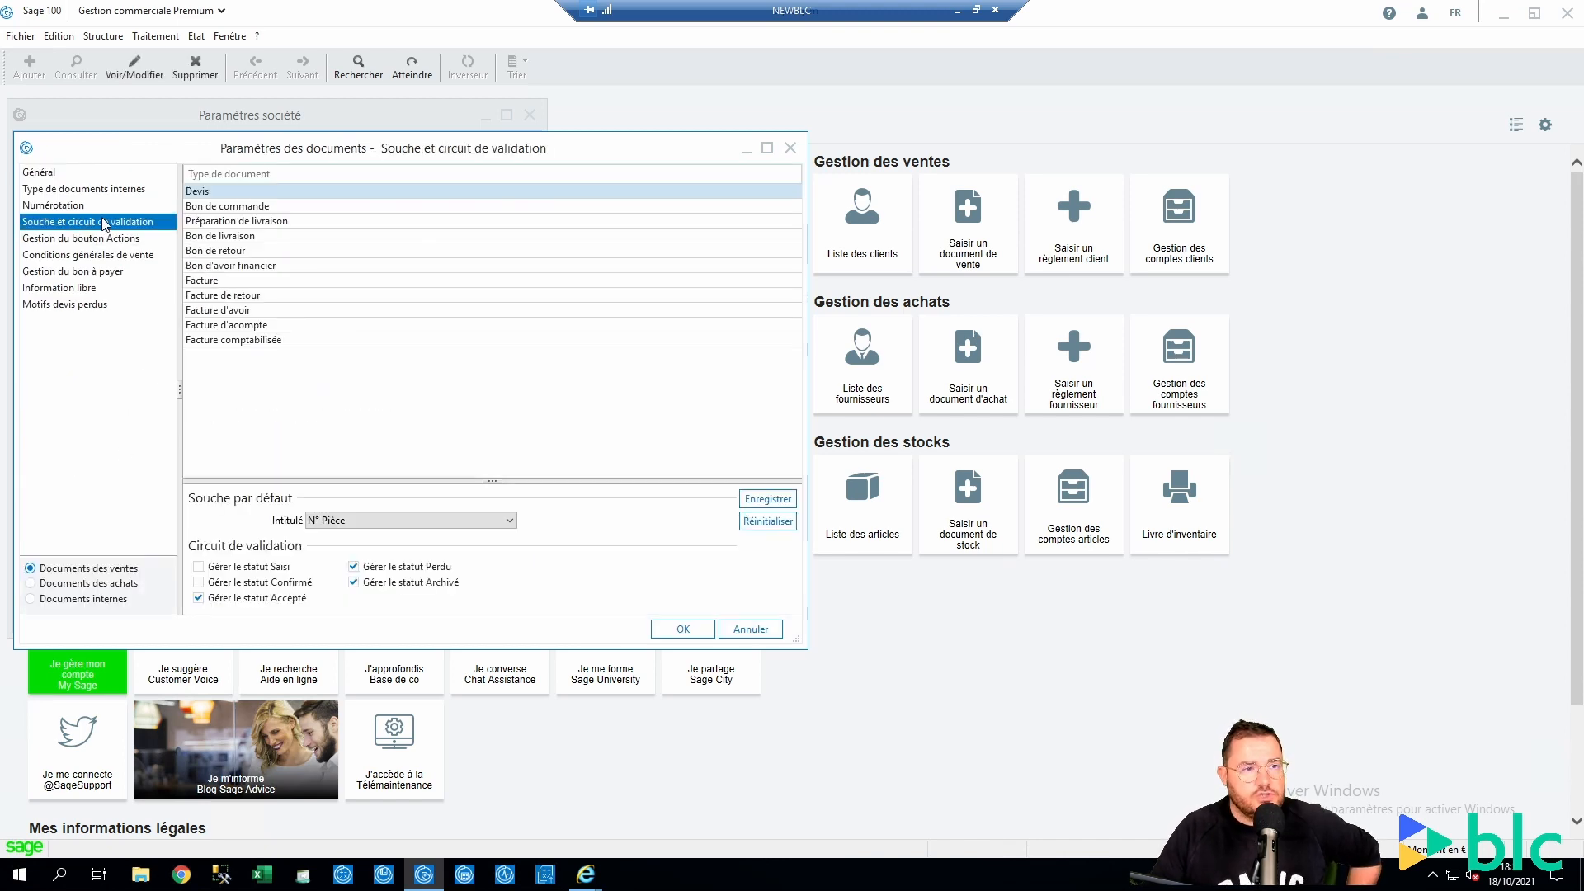
left_click(220, 193)
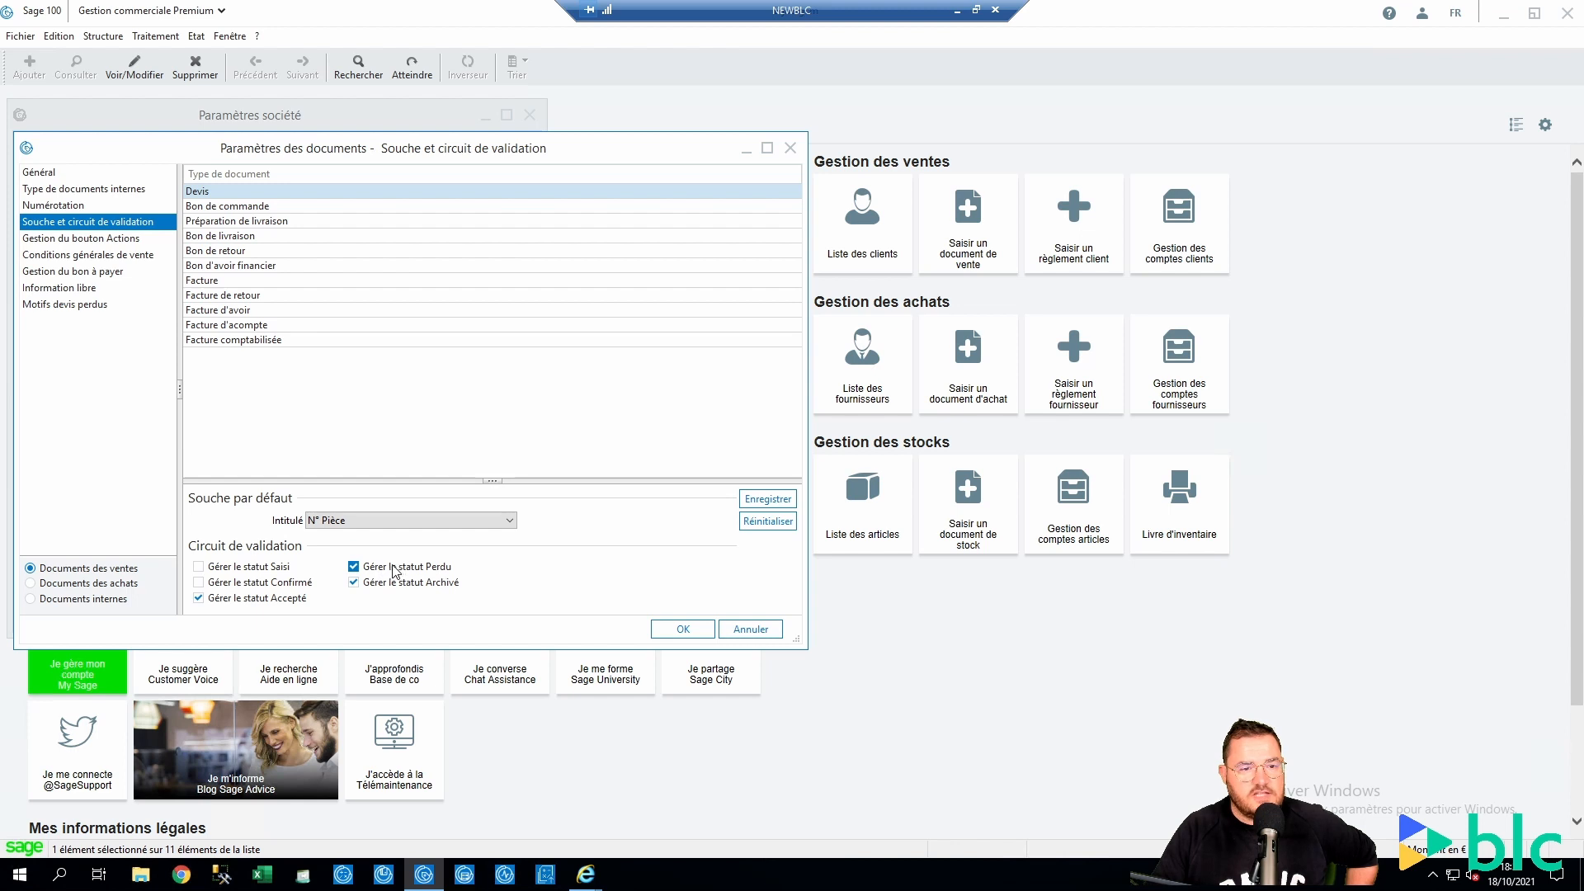
Review the lost-quote reasons (Motifs devis perdus) Délai de livraison and Tarif trop élevé, and close the company settings.
left_click(73, 310)
left_click(223, 206)
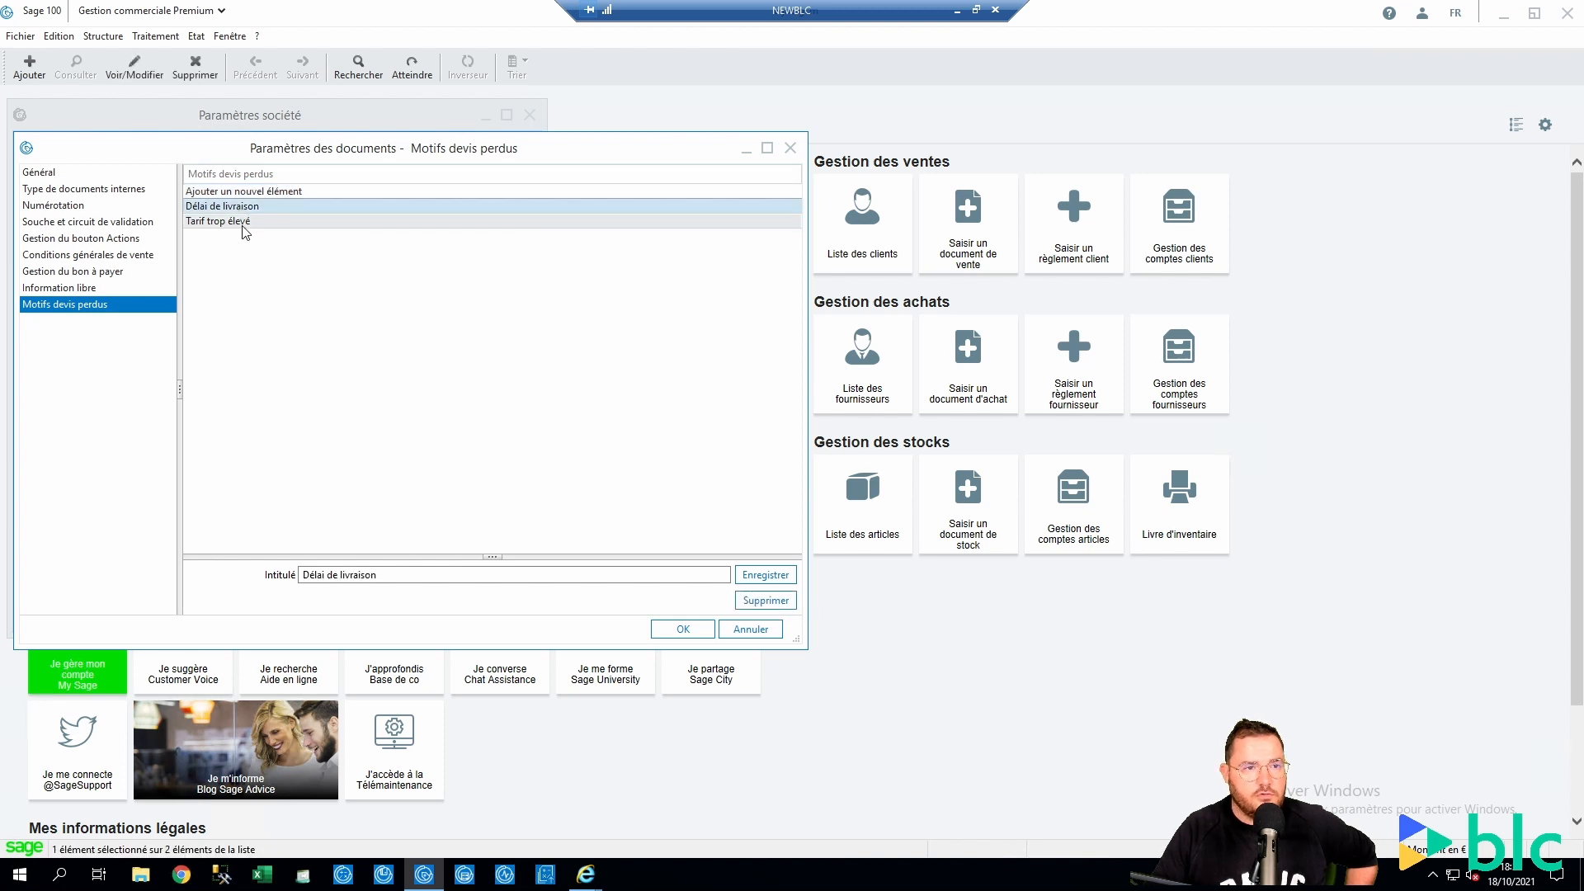
left_click(244, 221)
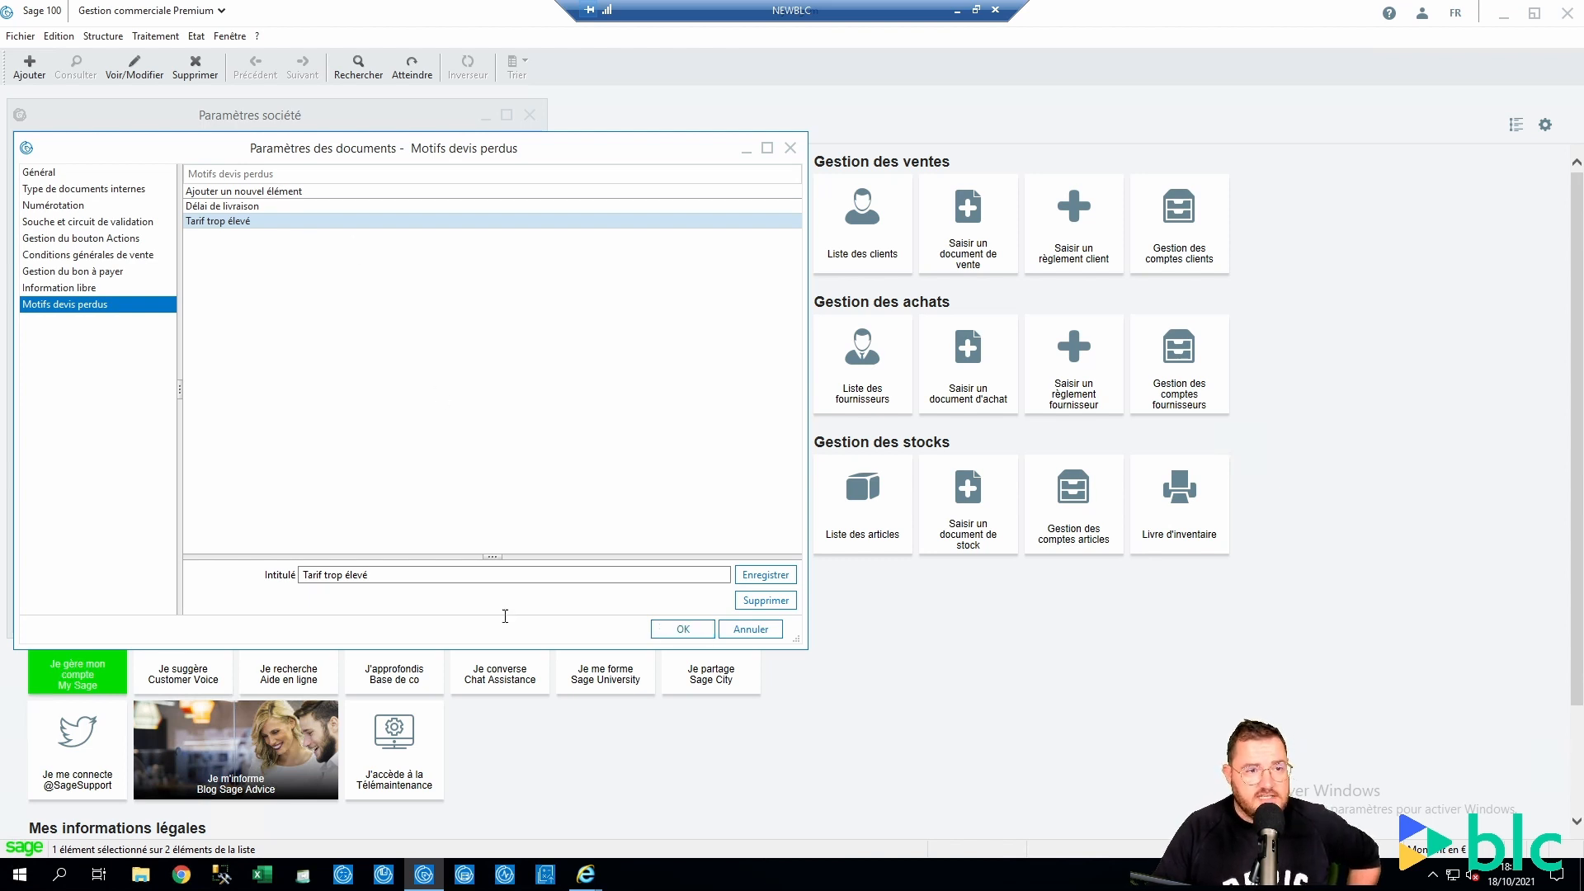
left_click(684, 635)
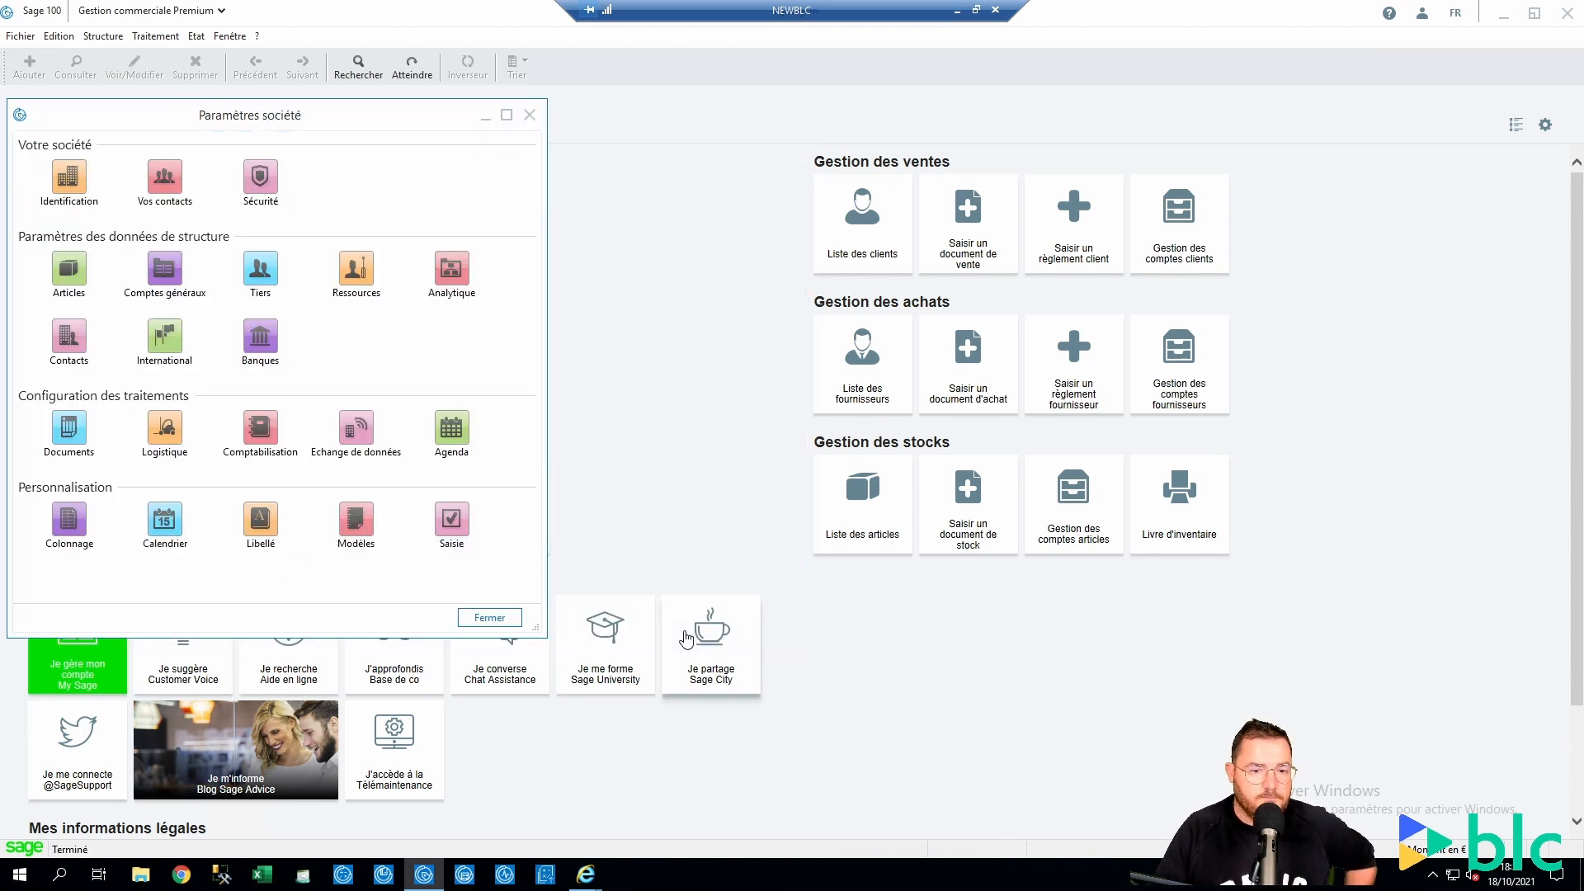
left_click(495, 624)
Open the Devis of client Carat S.a.r.l from the sales documents.
left_click(150, 37)
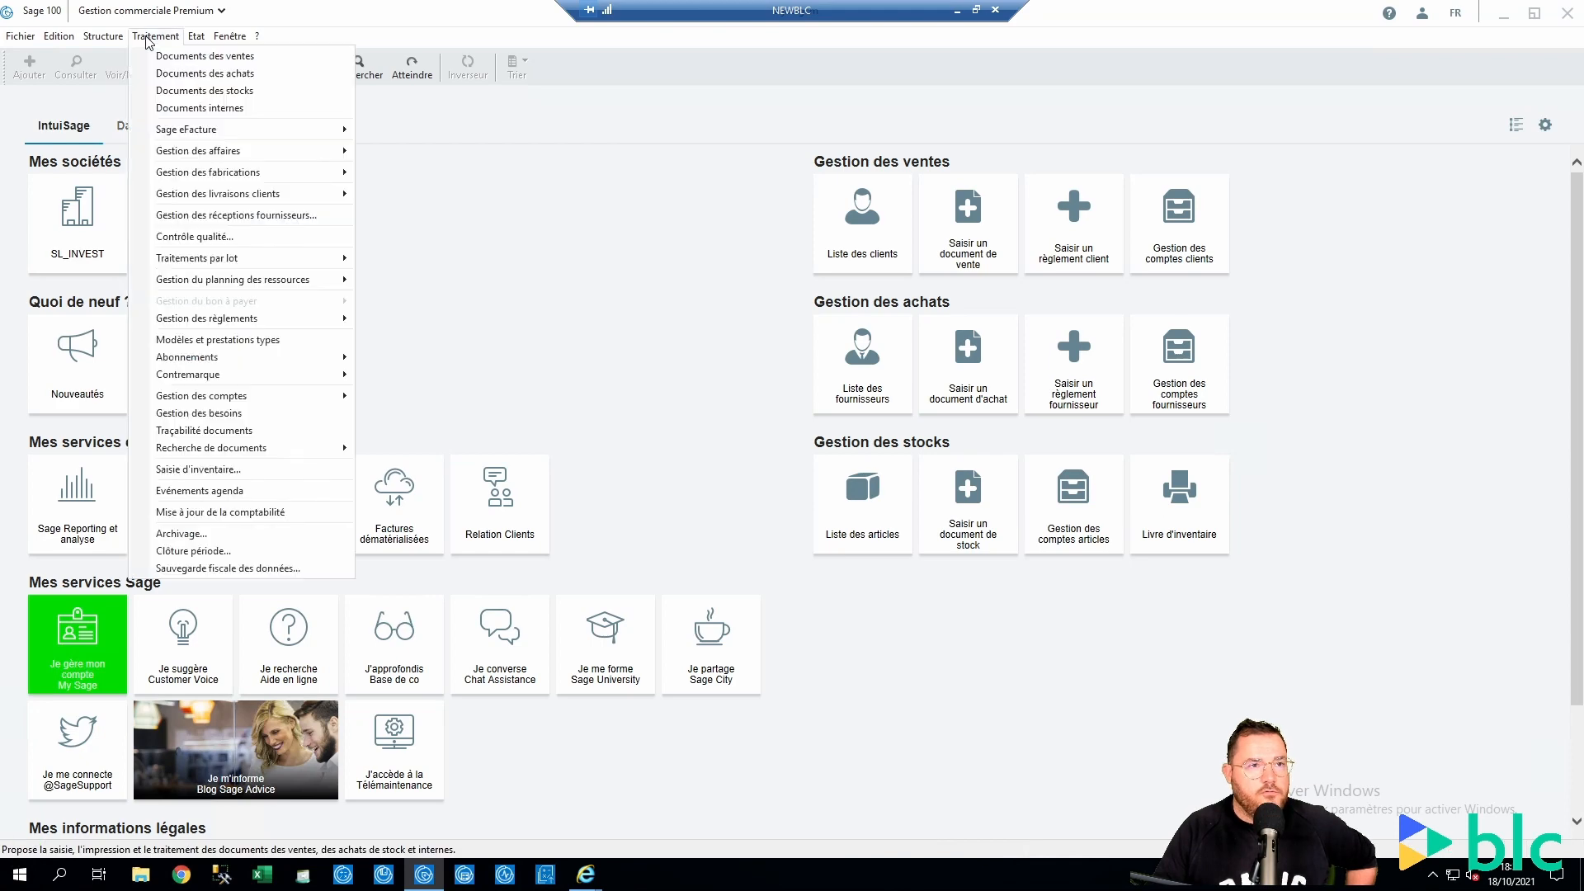
left_click(160, 53)
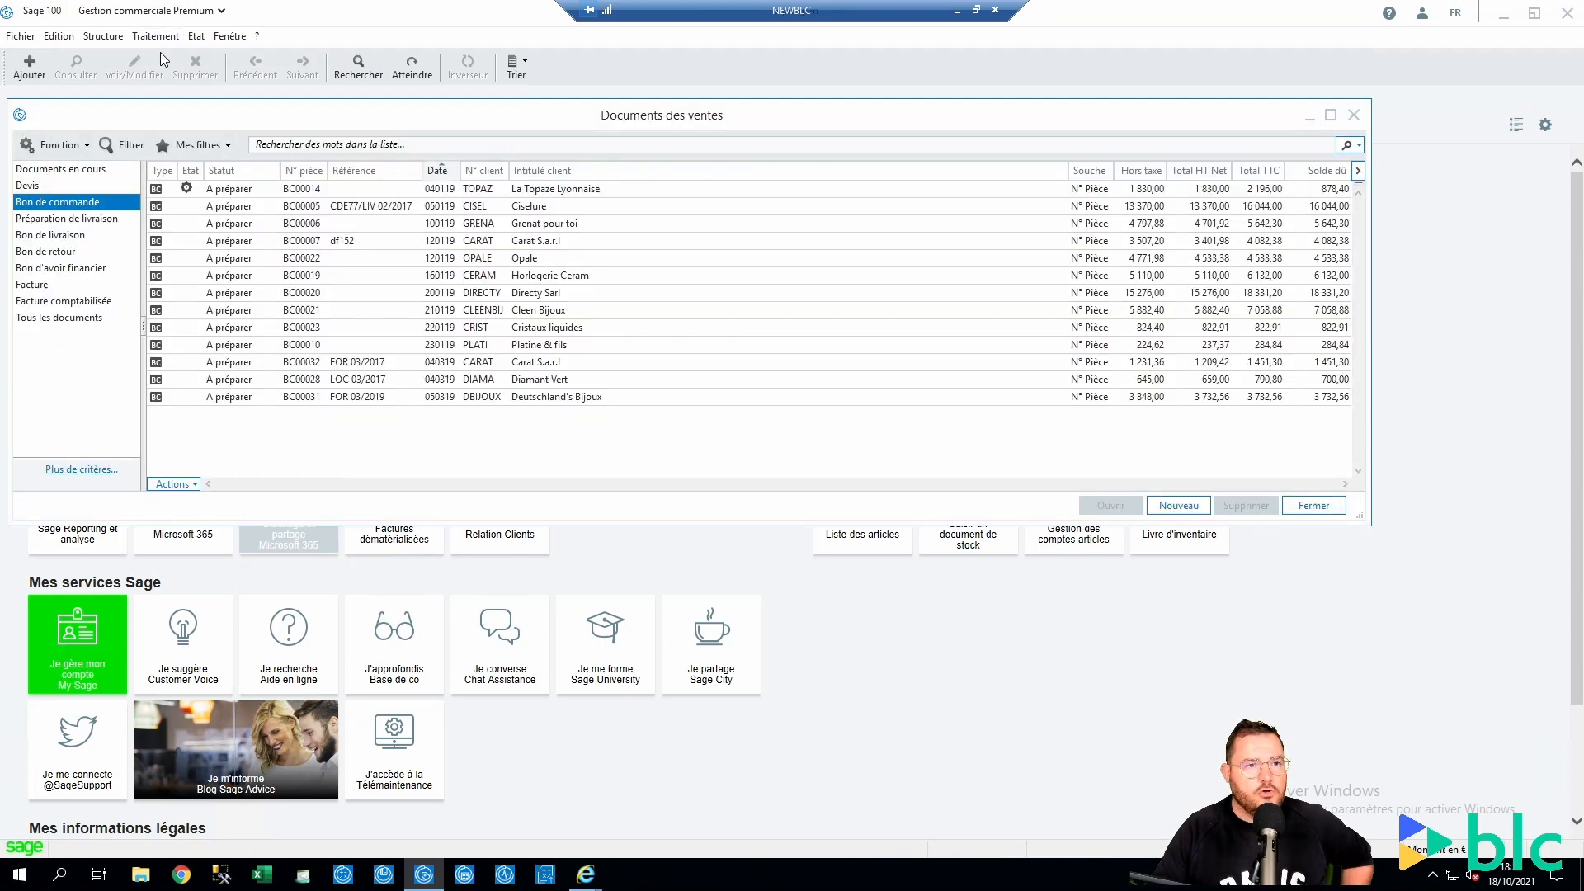
left_click(43, 185)
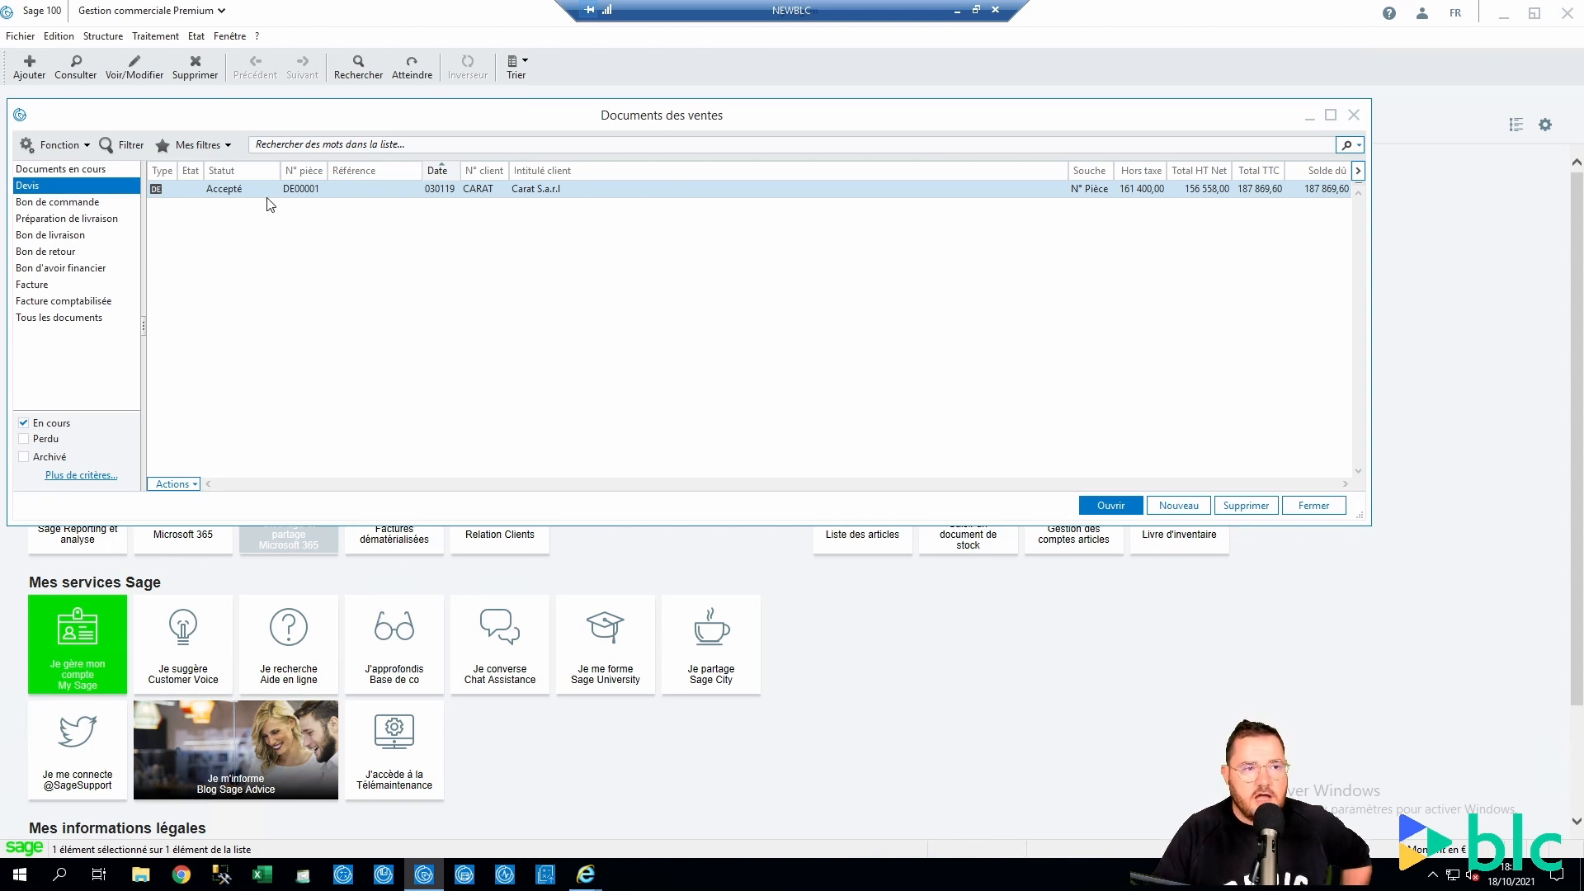
double_click(538, 192)
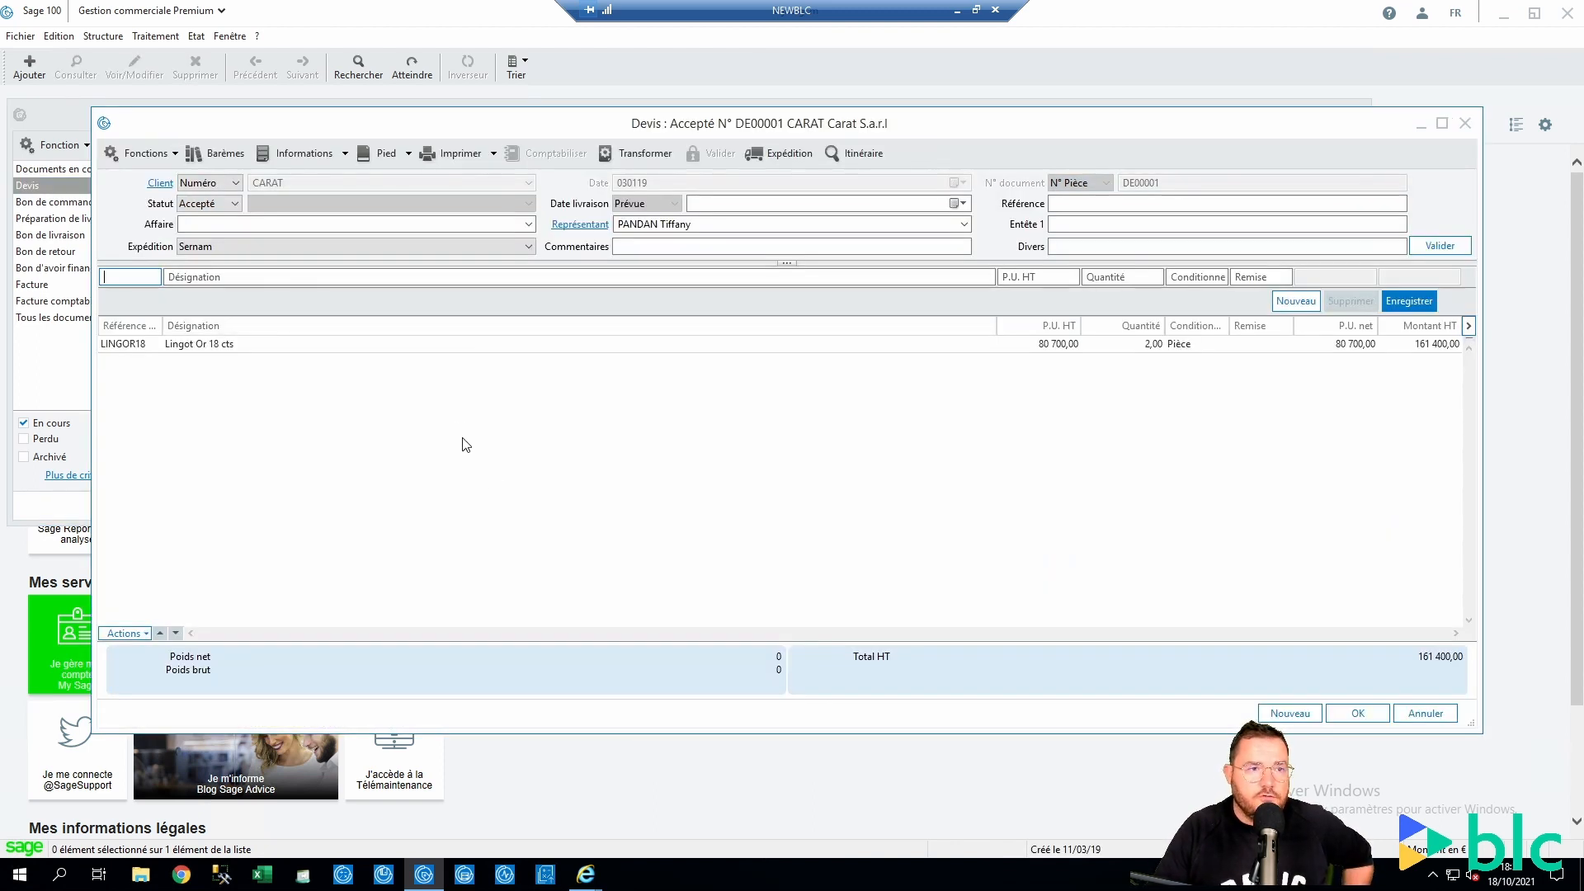
Set the Carat S.a.r.l quote's status to Perdu with the reason Tarif trop élevé.
left_click(233, 204)
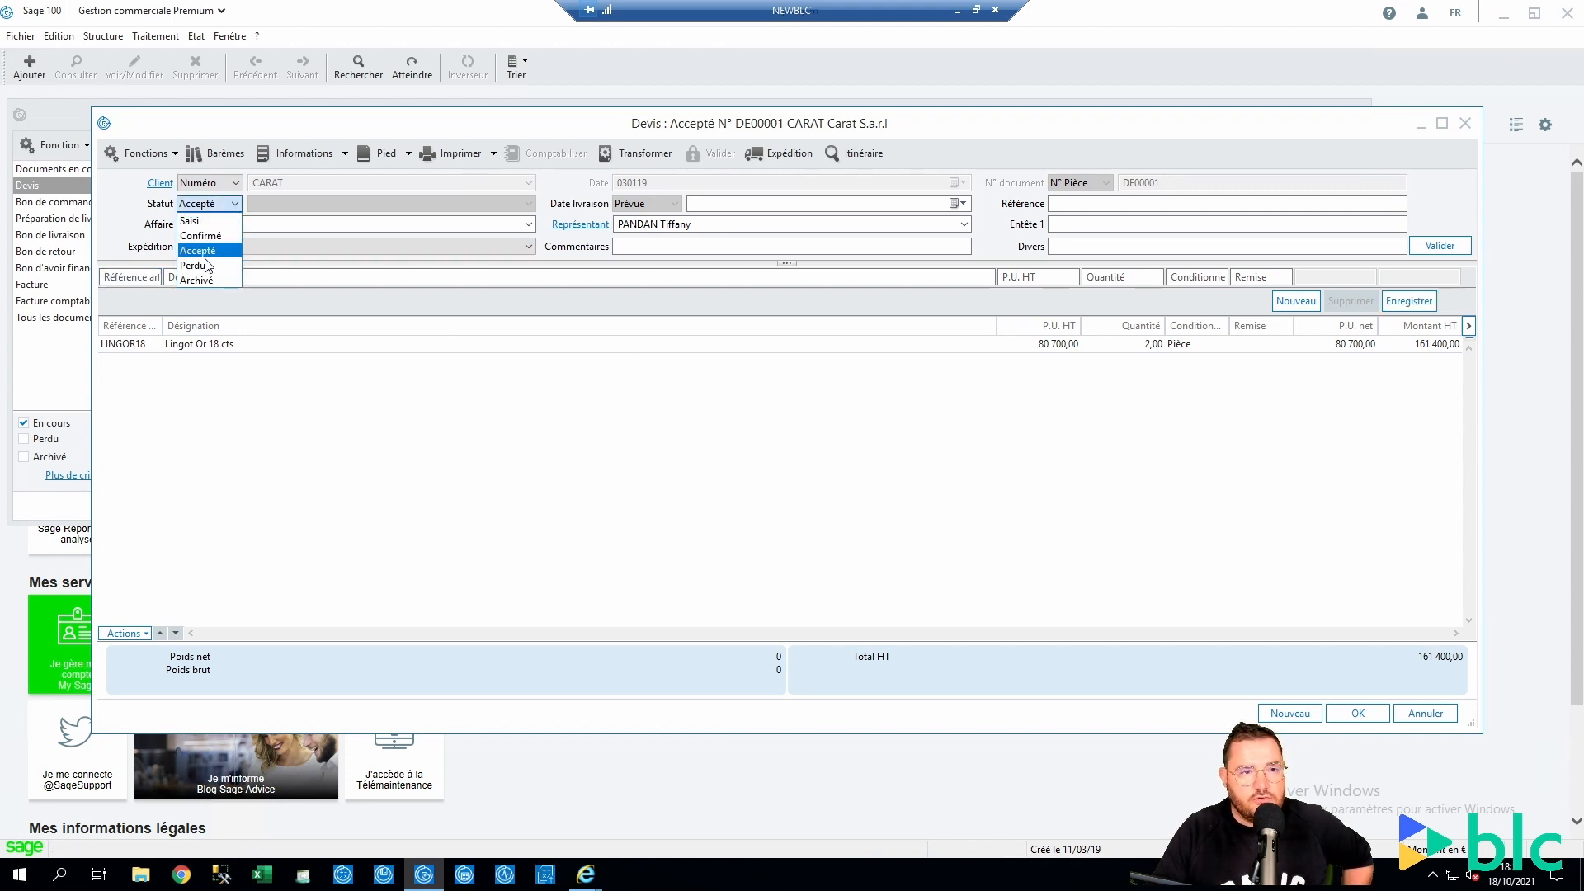
left_click(176, 268)
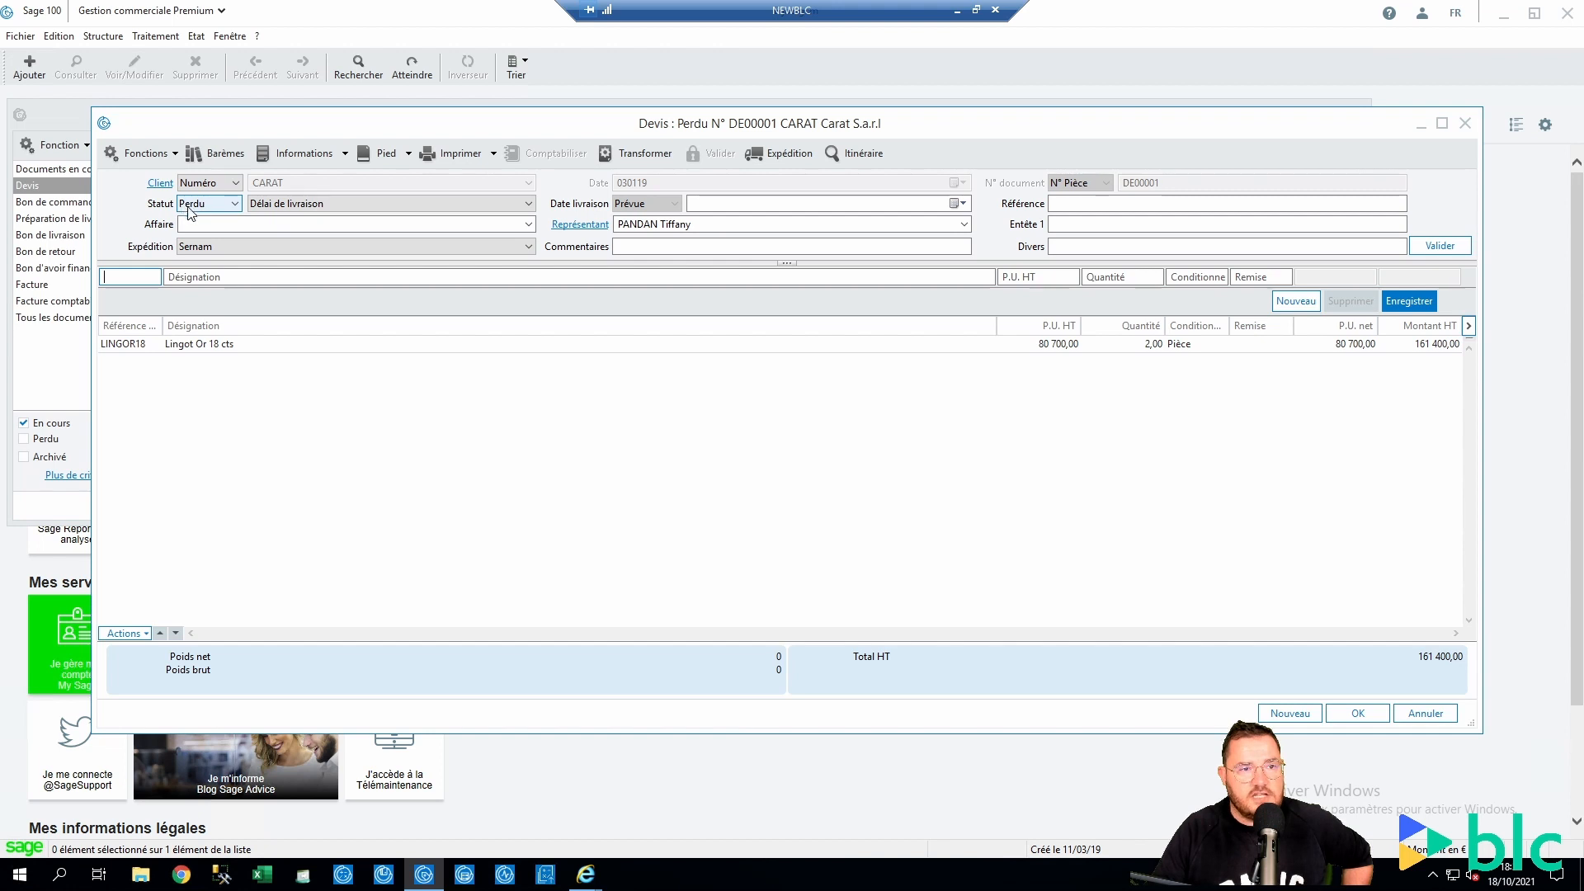
left_click(347, 205)
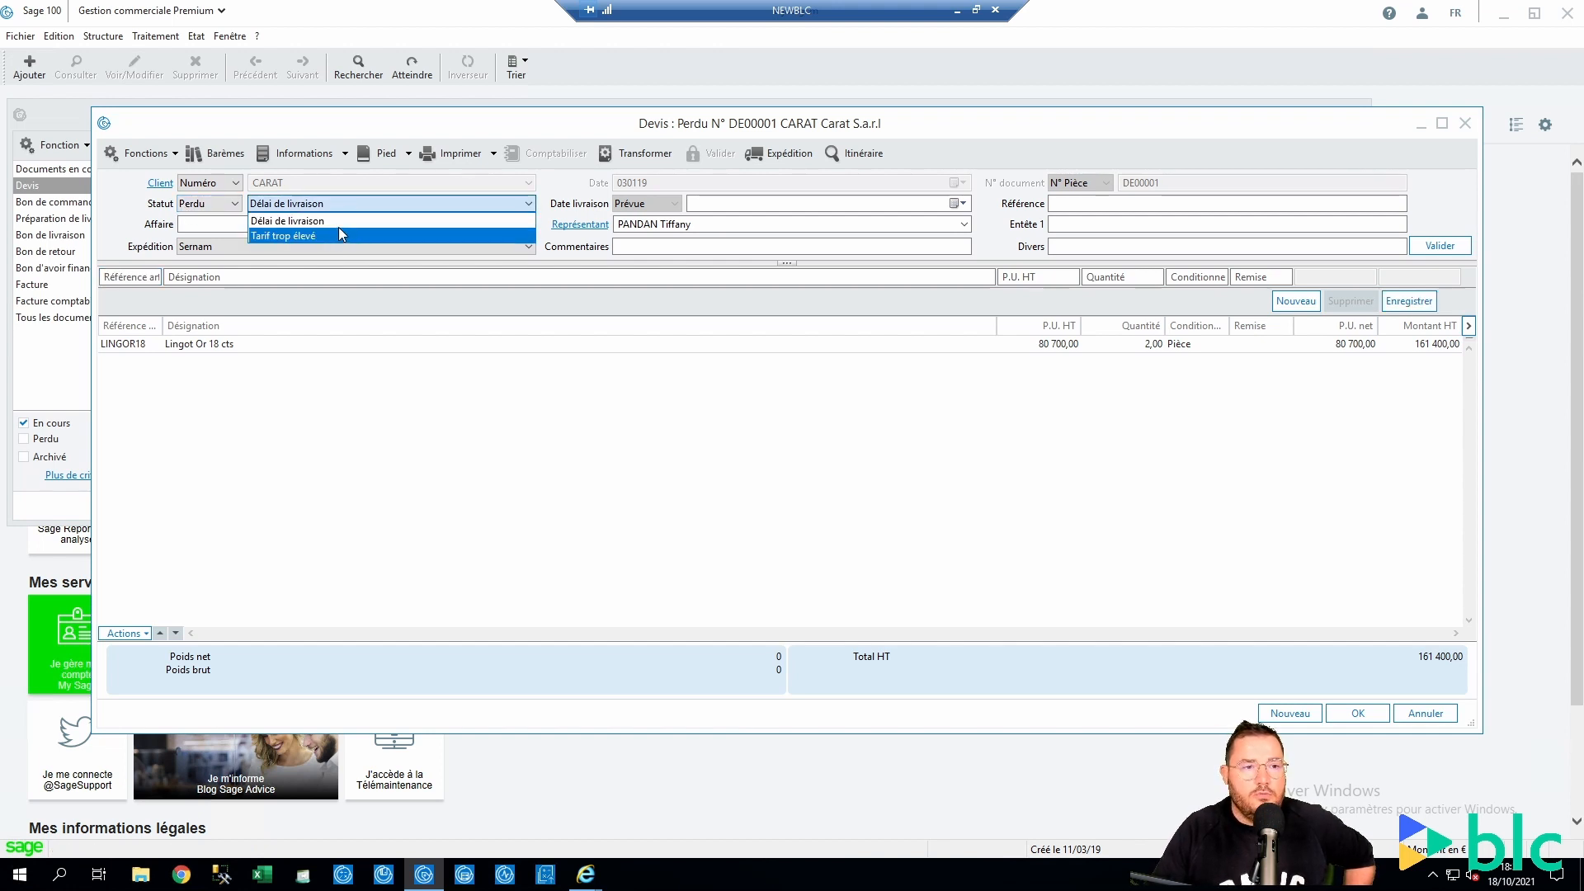
left_click(330, 236)
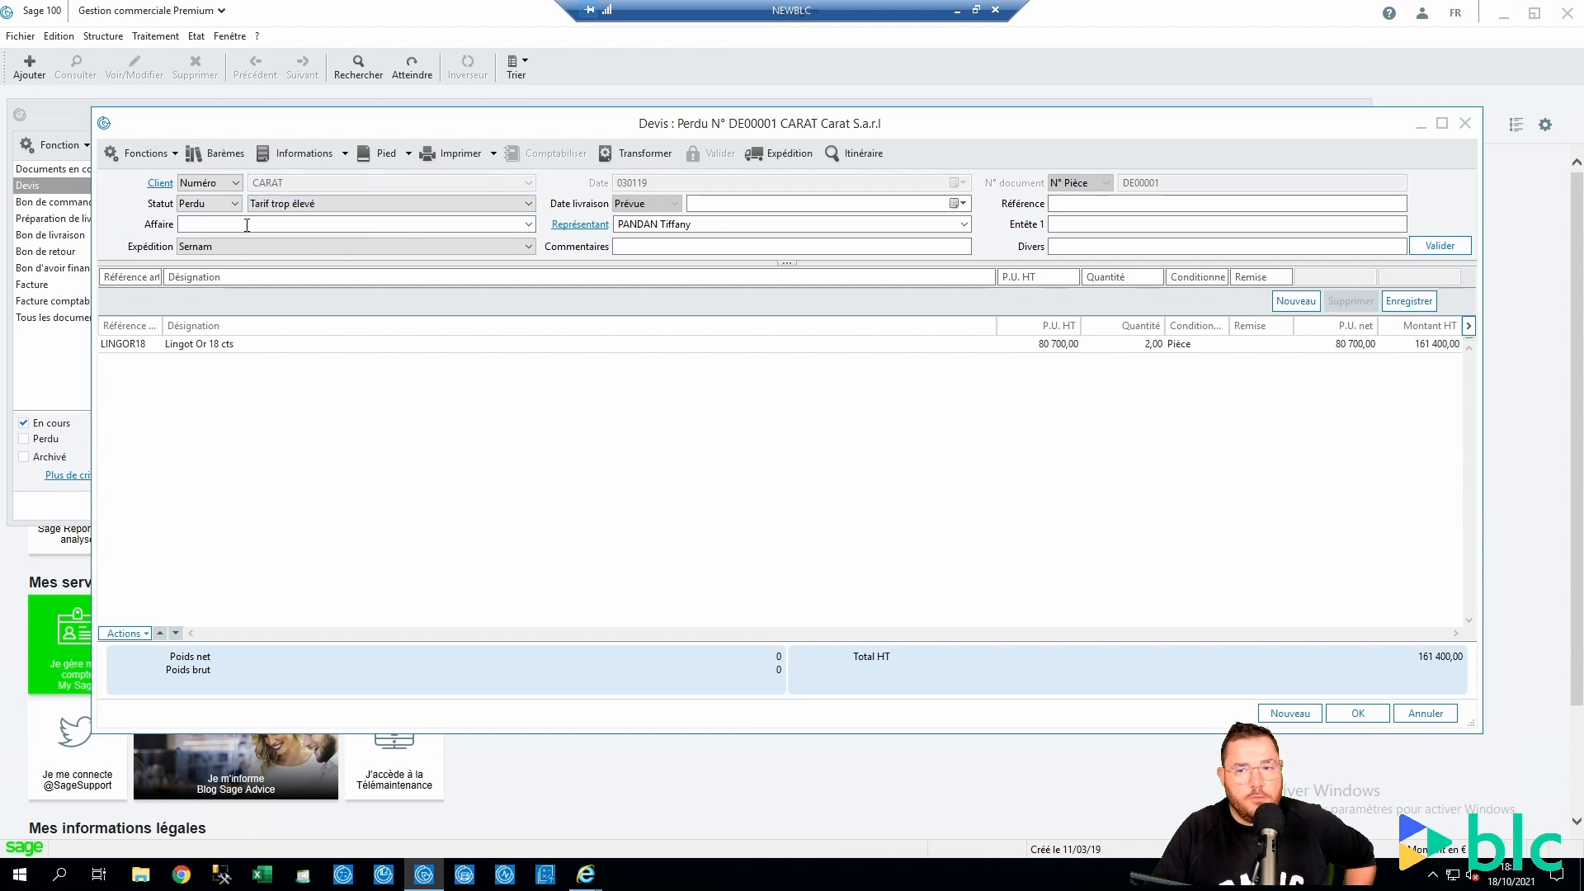
Save the Carat S.a.r.l quote, include Perdu documents in the Devis list, and reopen that quote.
left_click(1358, 713)
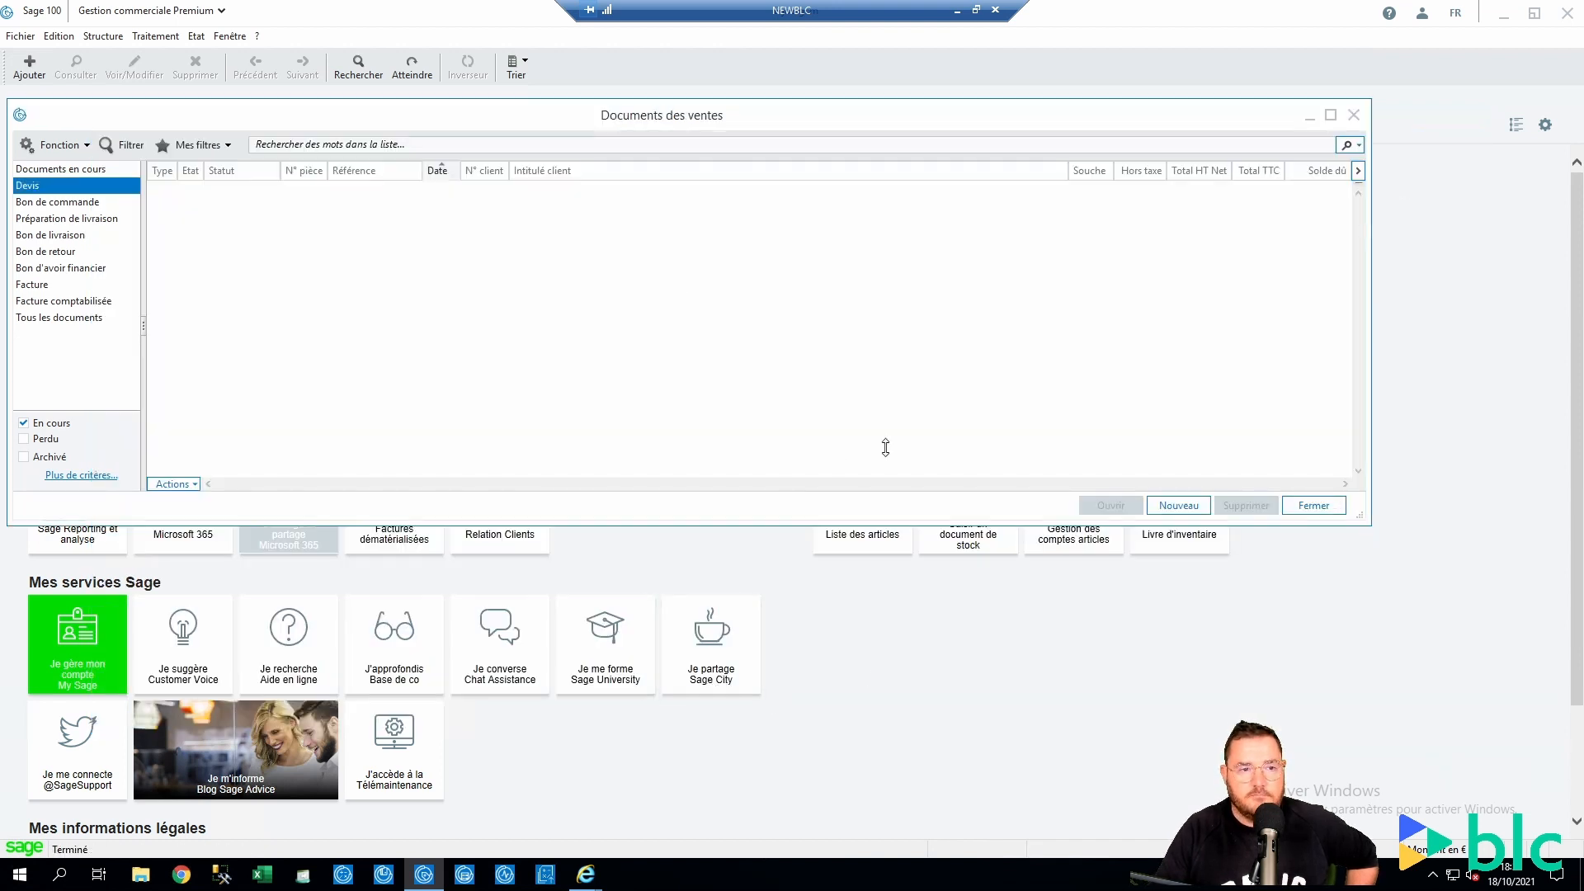
left_click(38, 440)
double_click(747, 188)
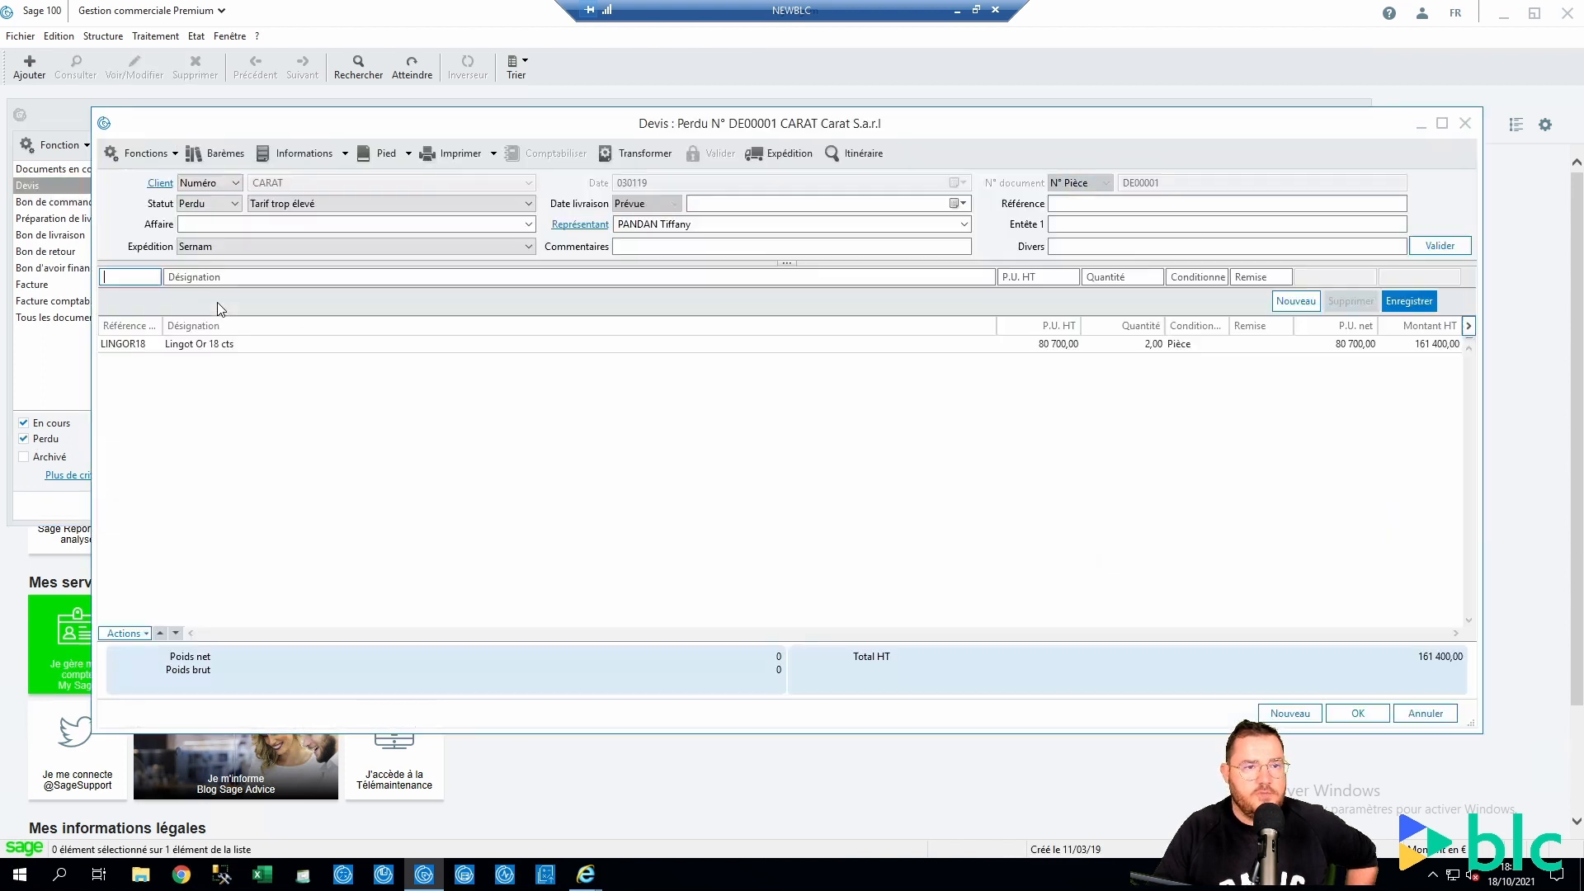
Change the Carat S.a.r.l quote's status to Accepté and save the document.
left_click(235, 203)
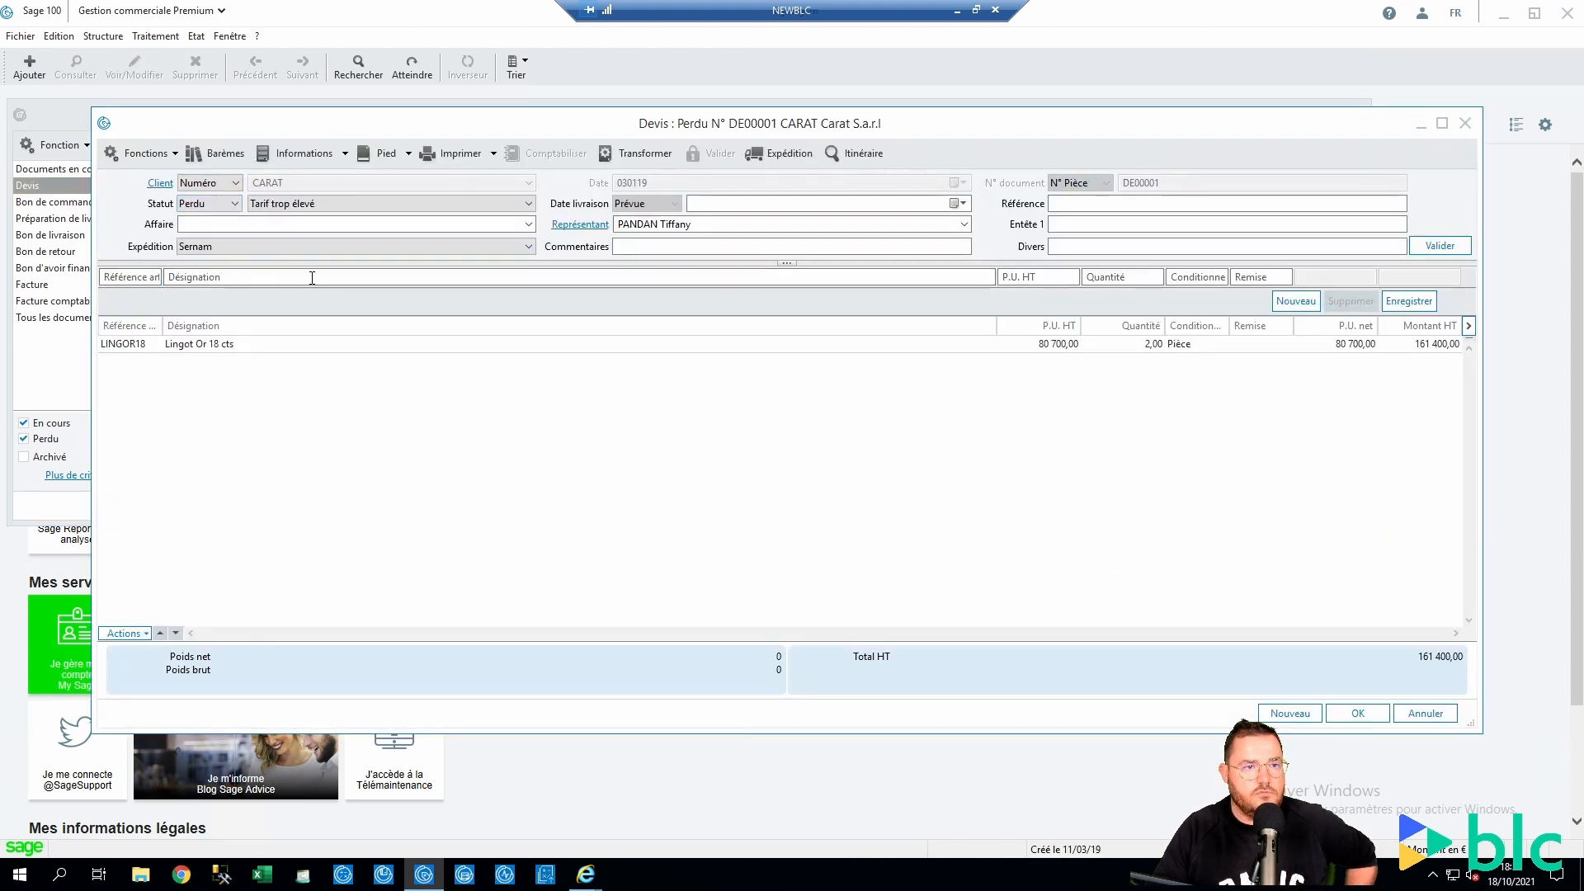
left_click(217, 204)
left_click(218, 244)
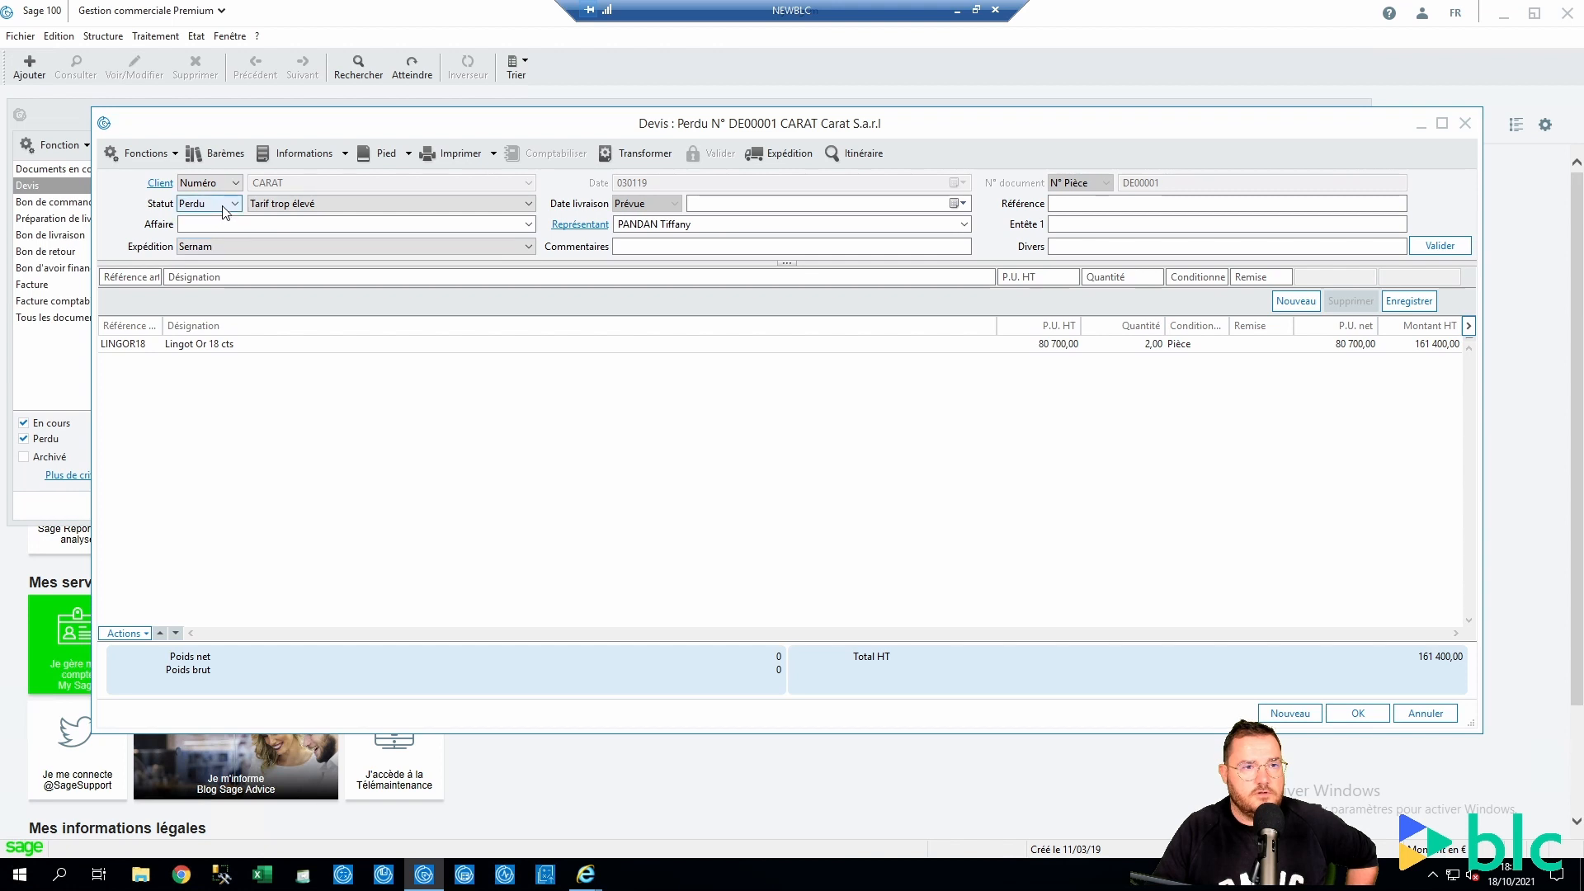
left_click(347, 210)
left_click(305, 209)
left_click(234, 207)
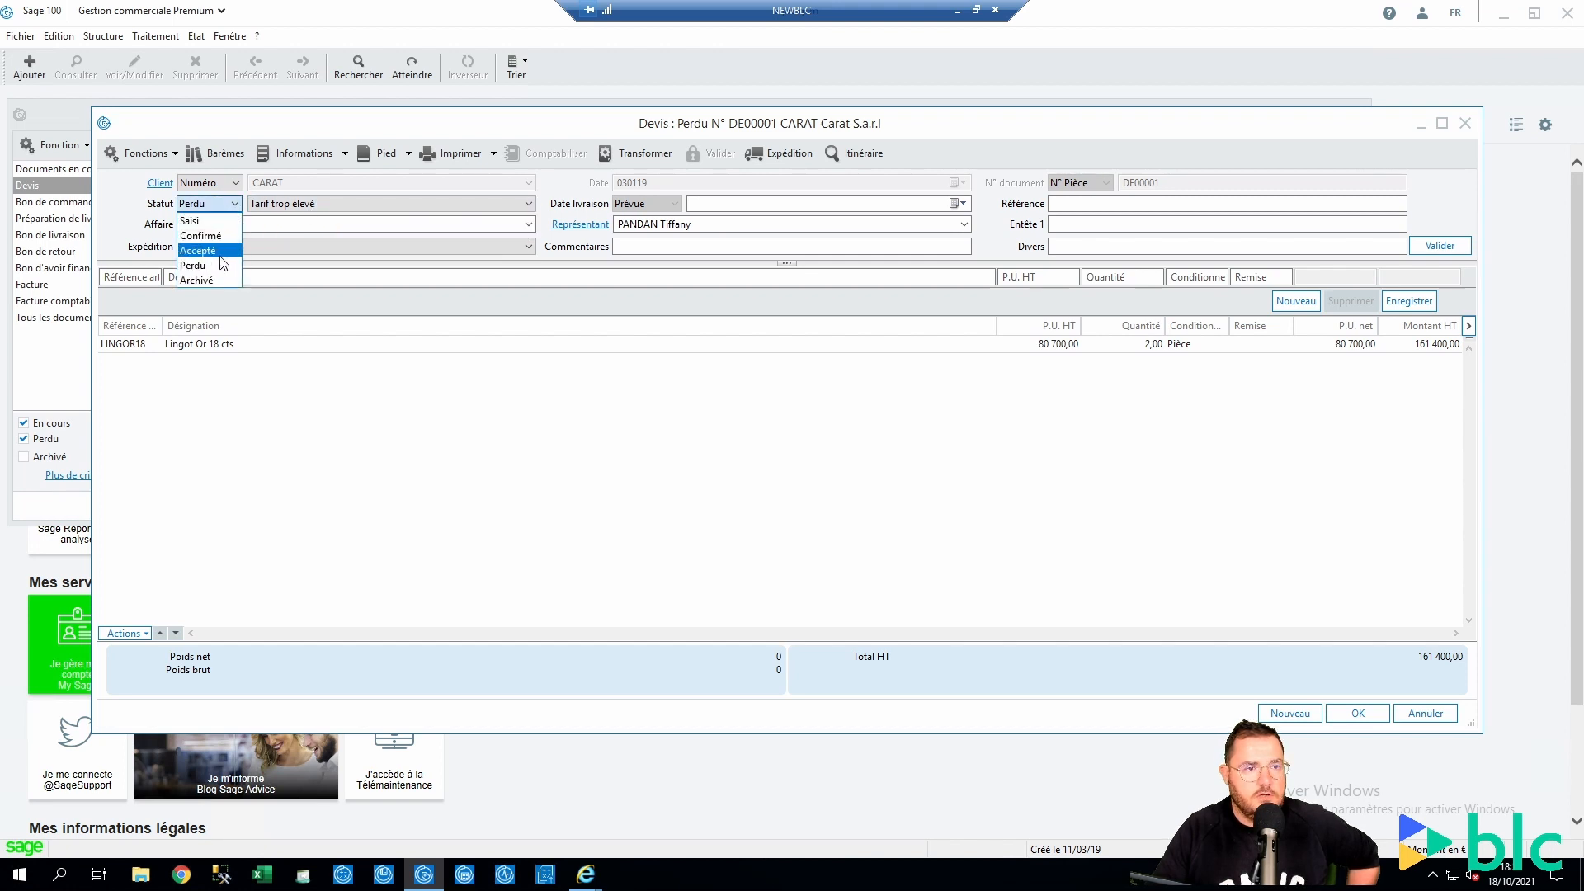
left_click(211, 251)
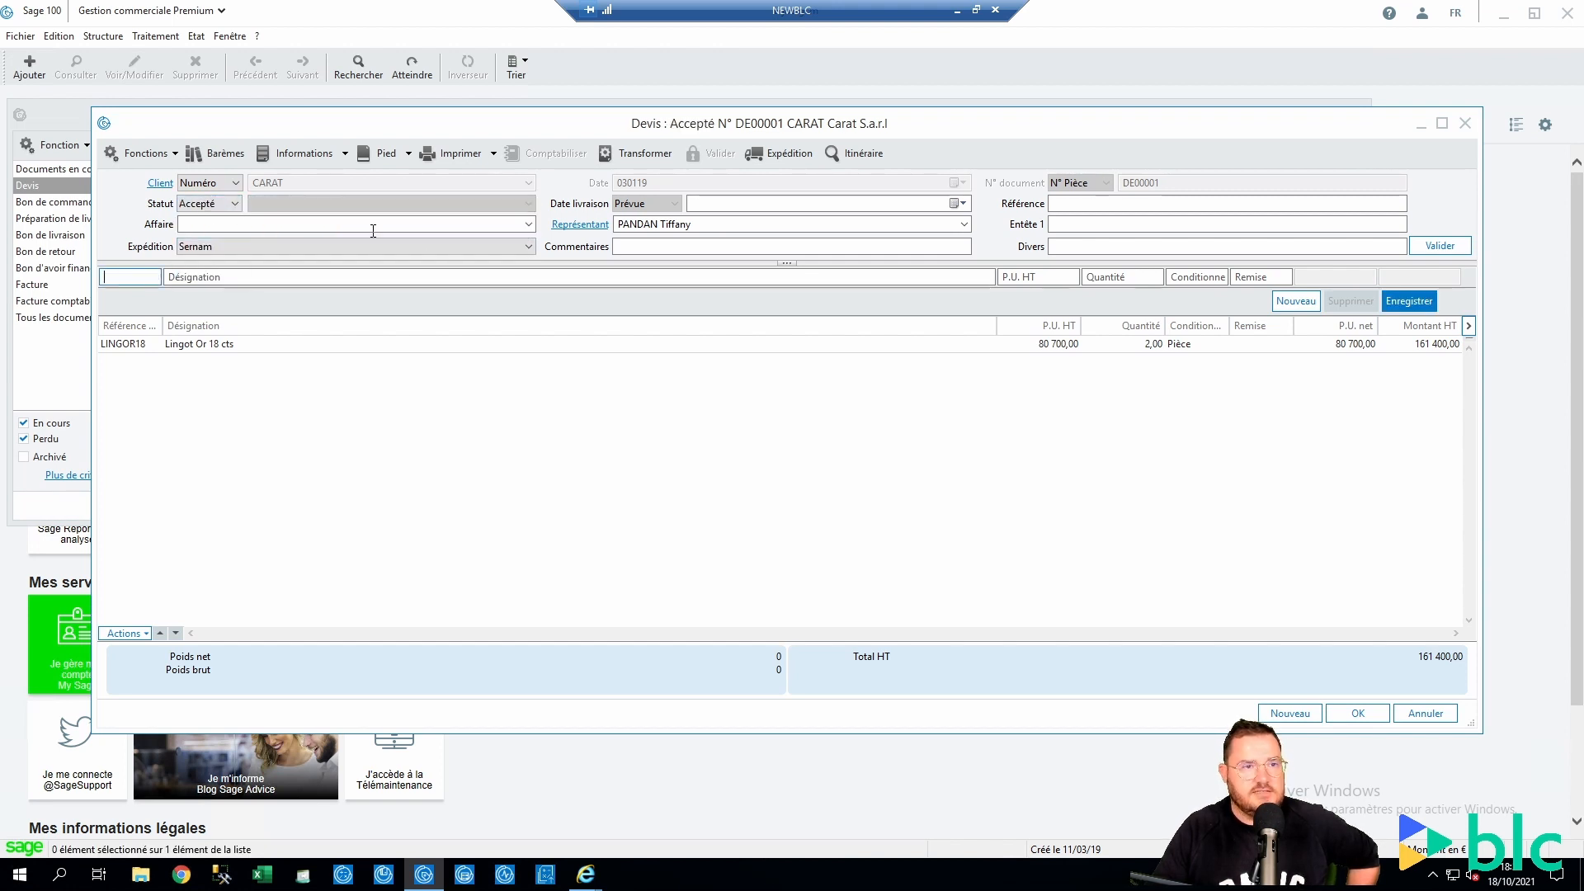
left_click(212, 203)
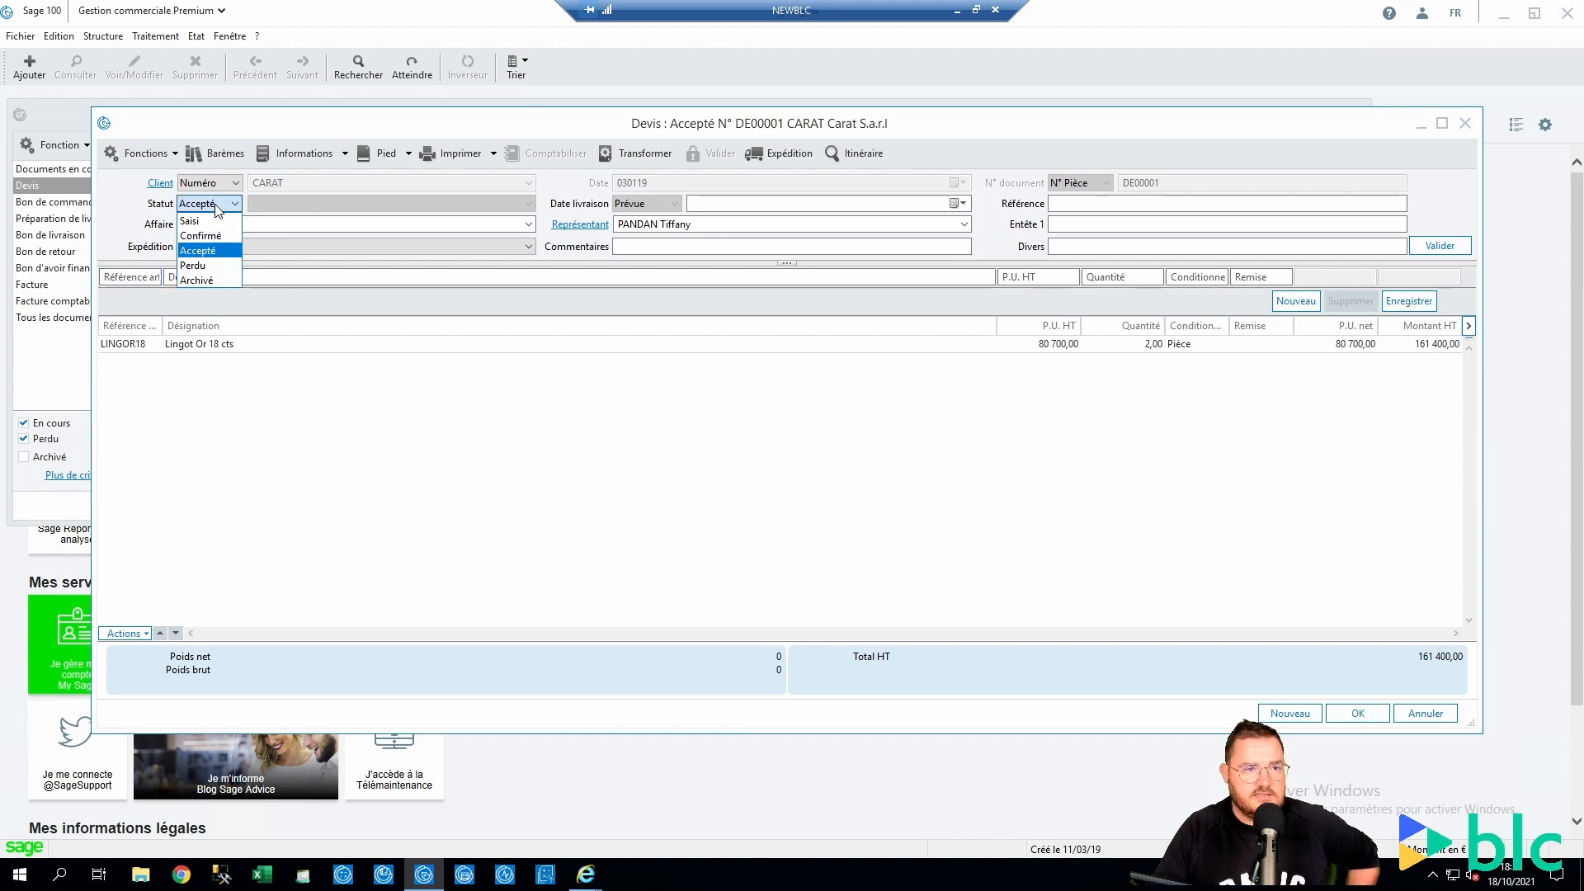
key("Escape")
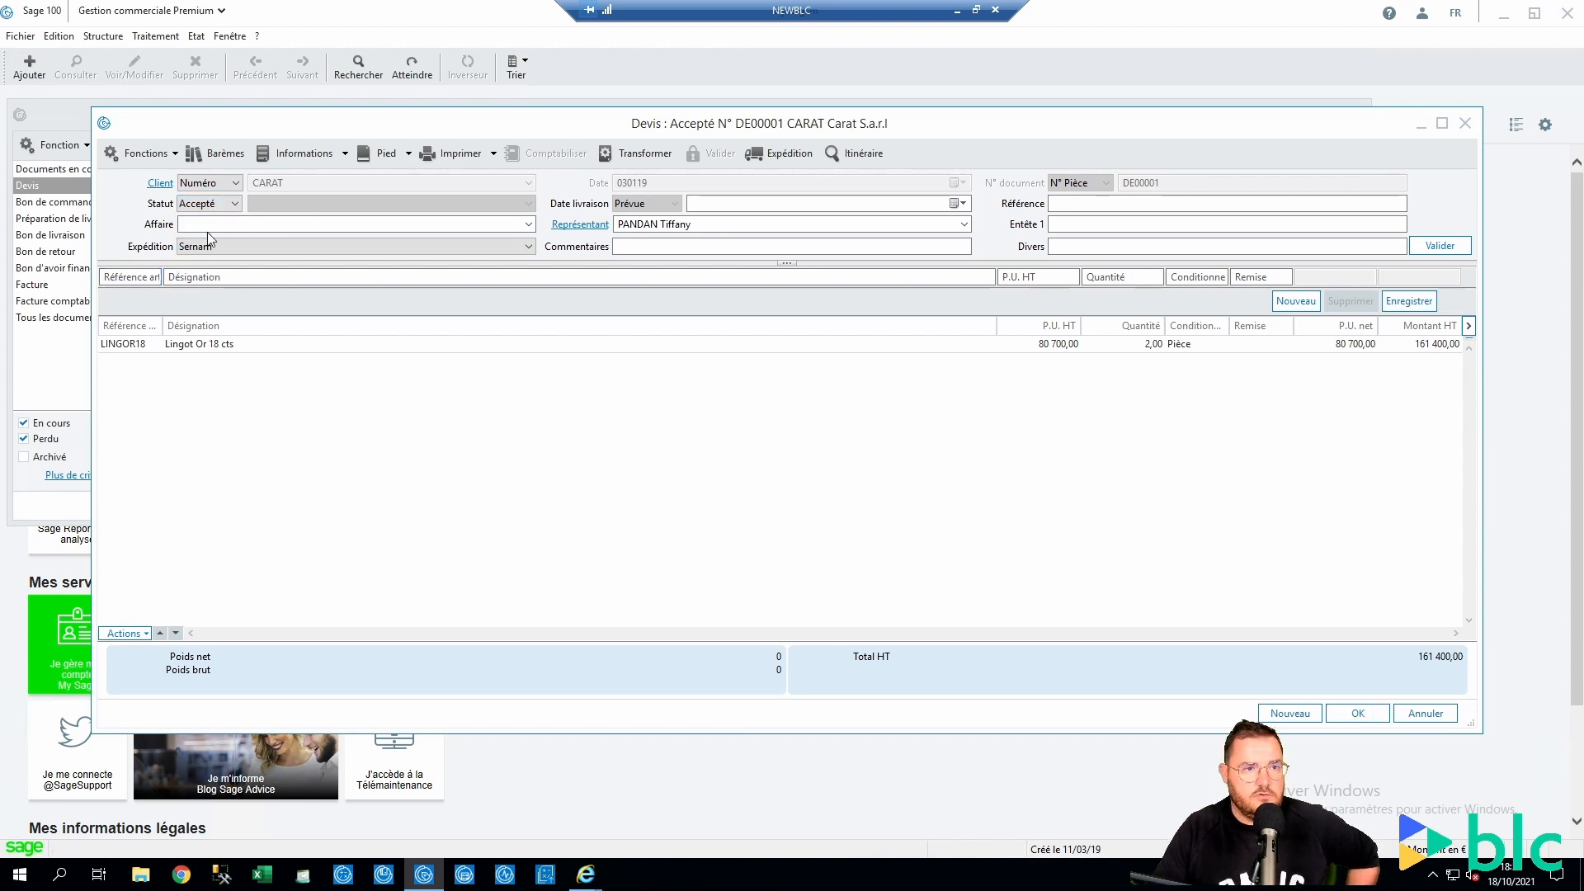
left_click(1358, 713)
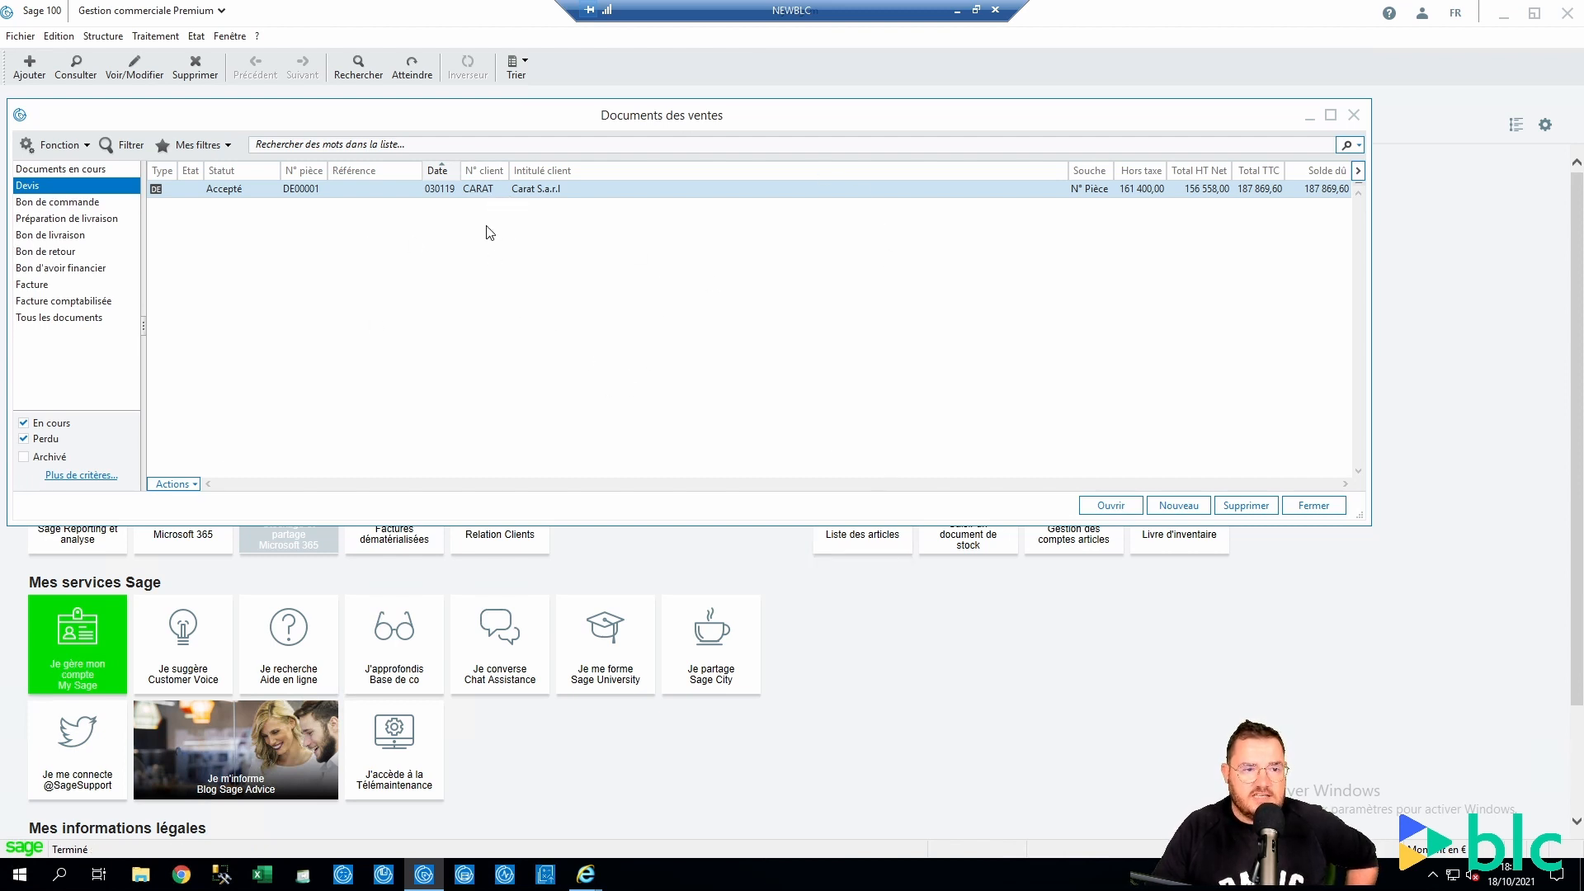
Set the Carat S.a.r.l quote's status to Perdu with the reason Délai de livraison directly from the Devis list, and close the list.
left_click(174, 486)
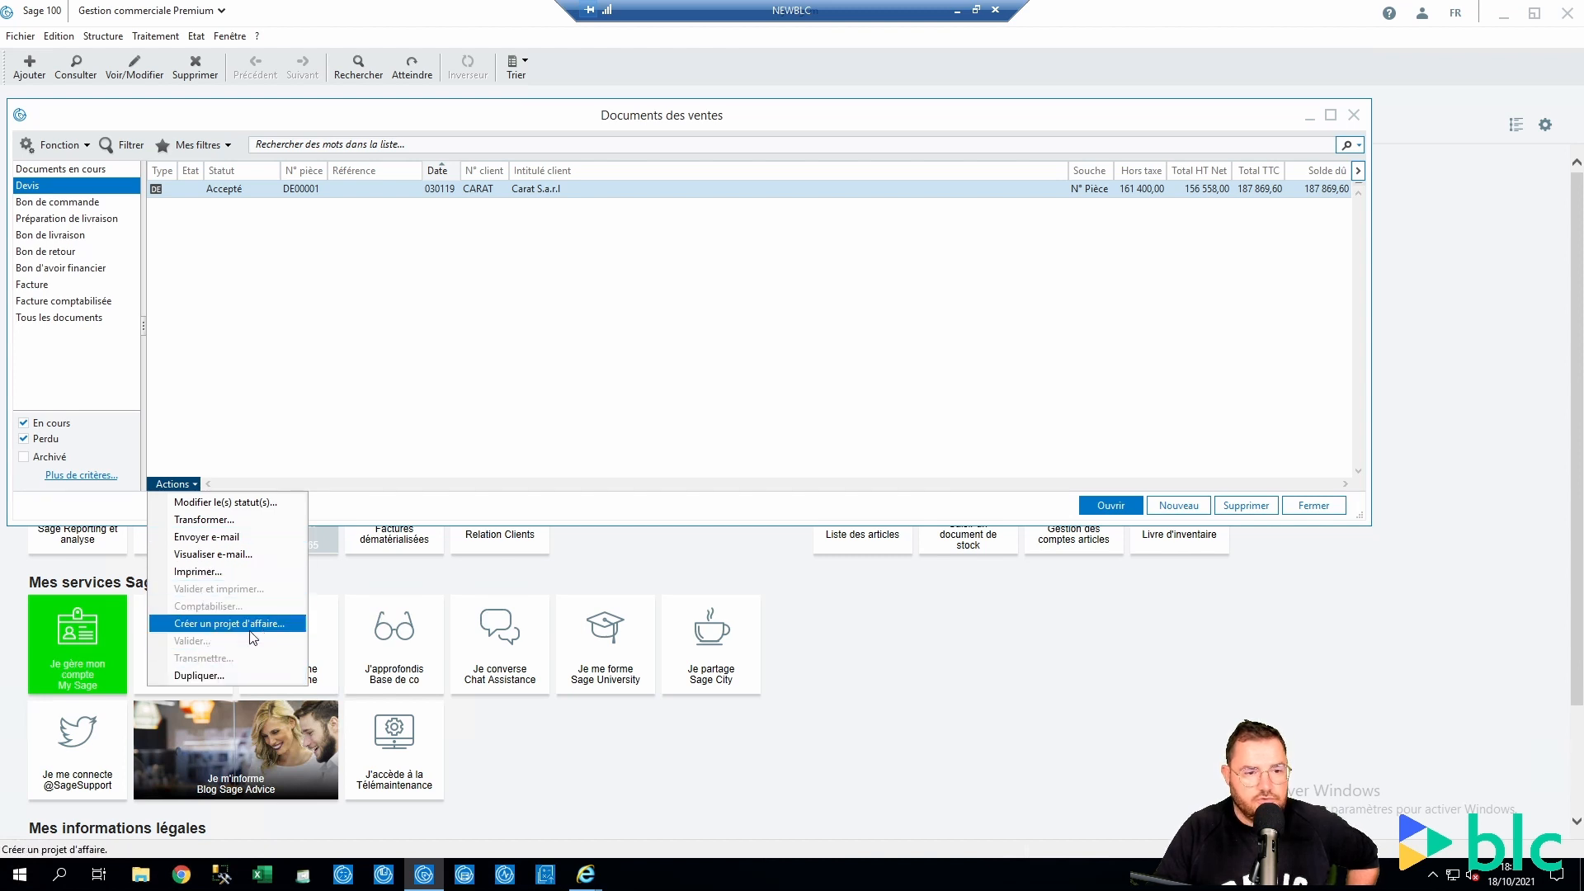
left_click(254, 511)
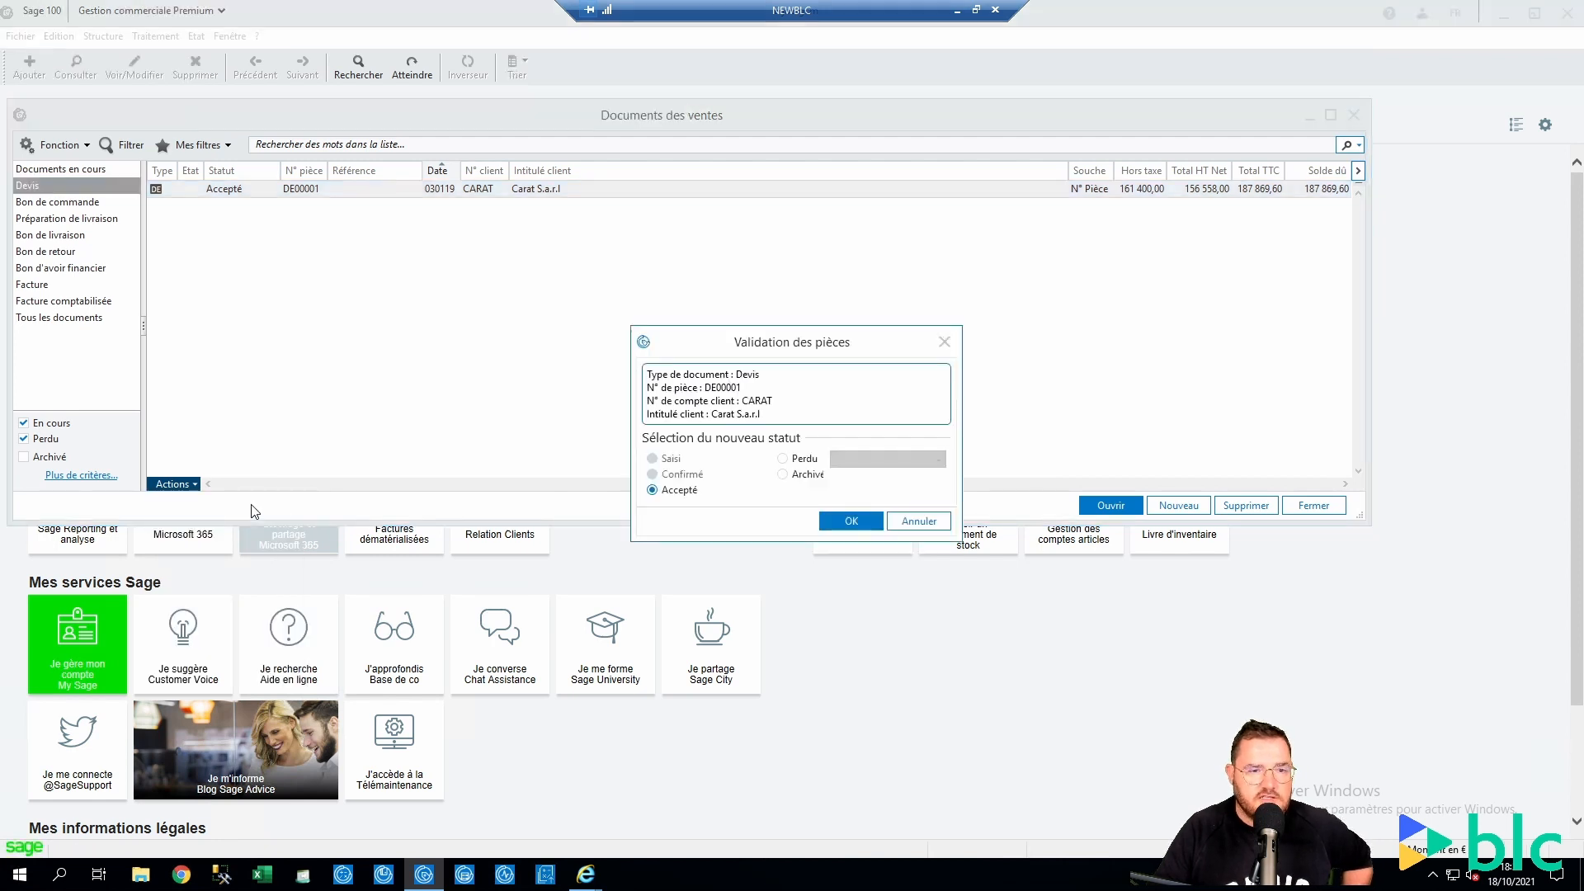
left_click(783, 458)
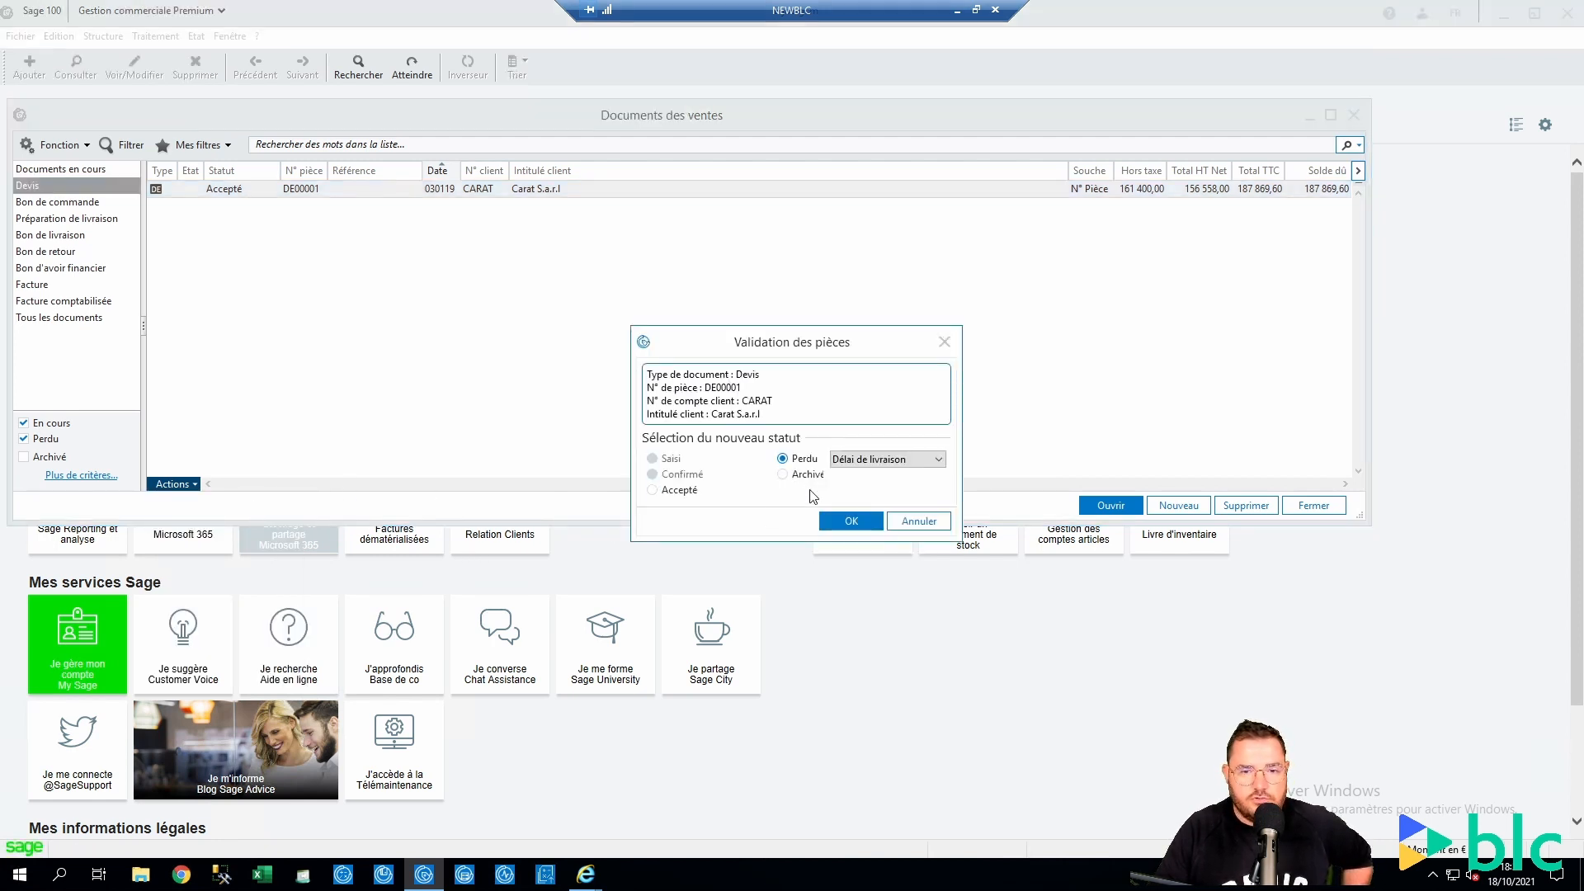
left_click(938, 459)
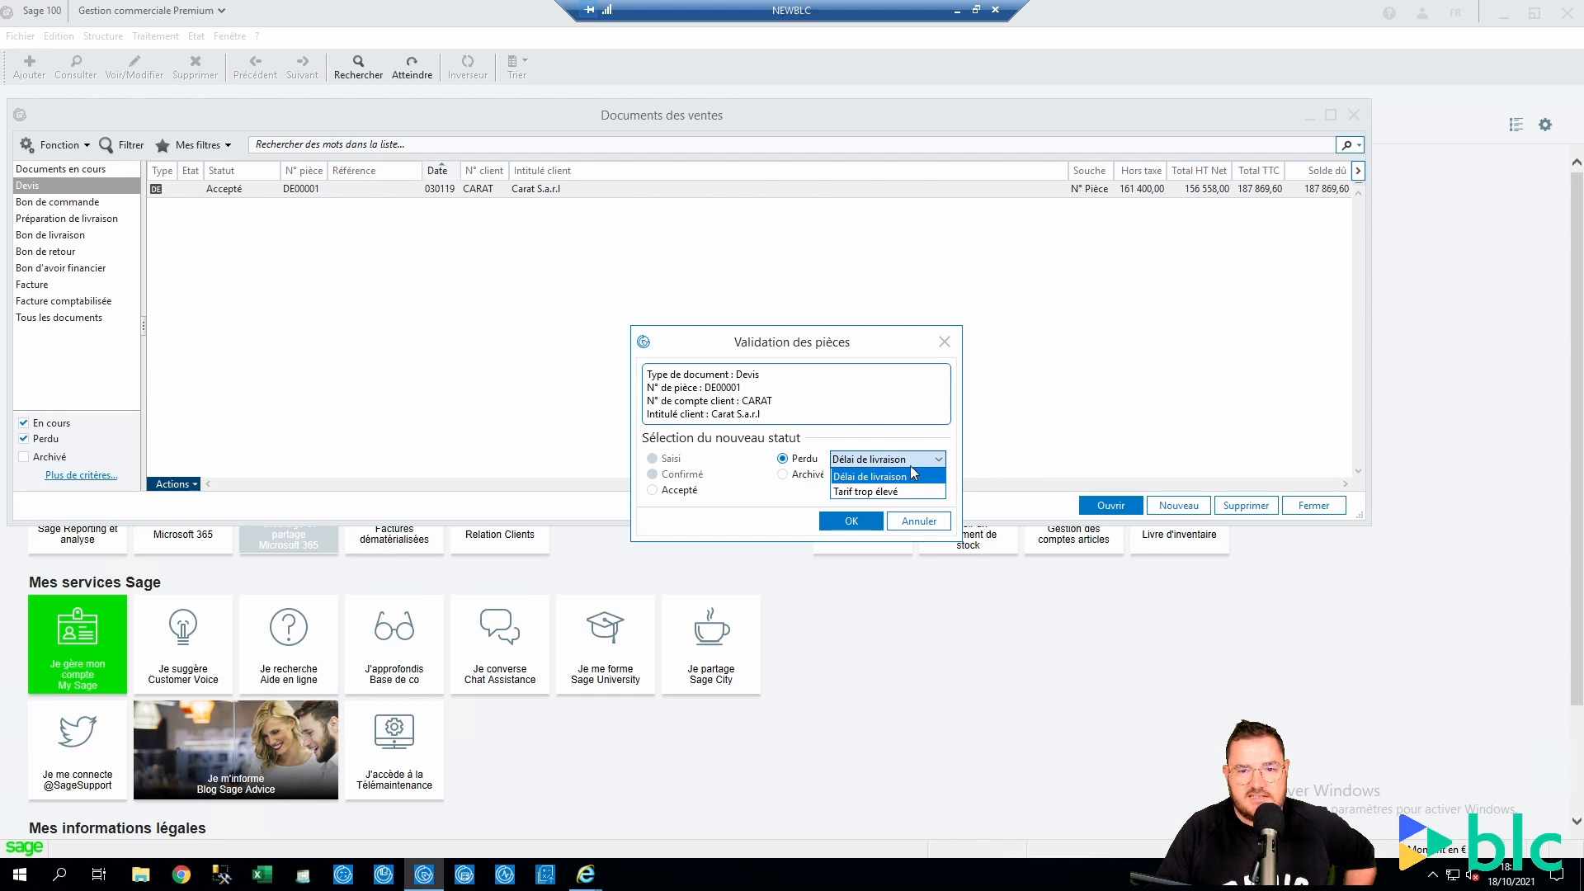
left_click(905, 474)
left_click(848, 522)
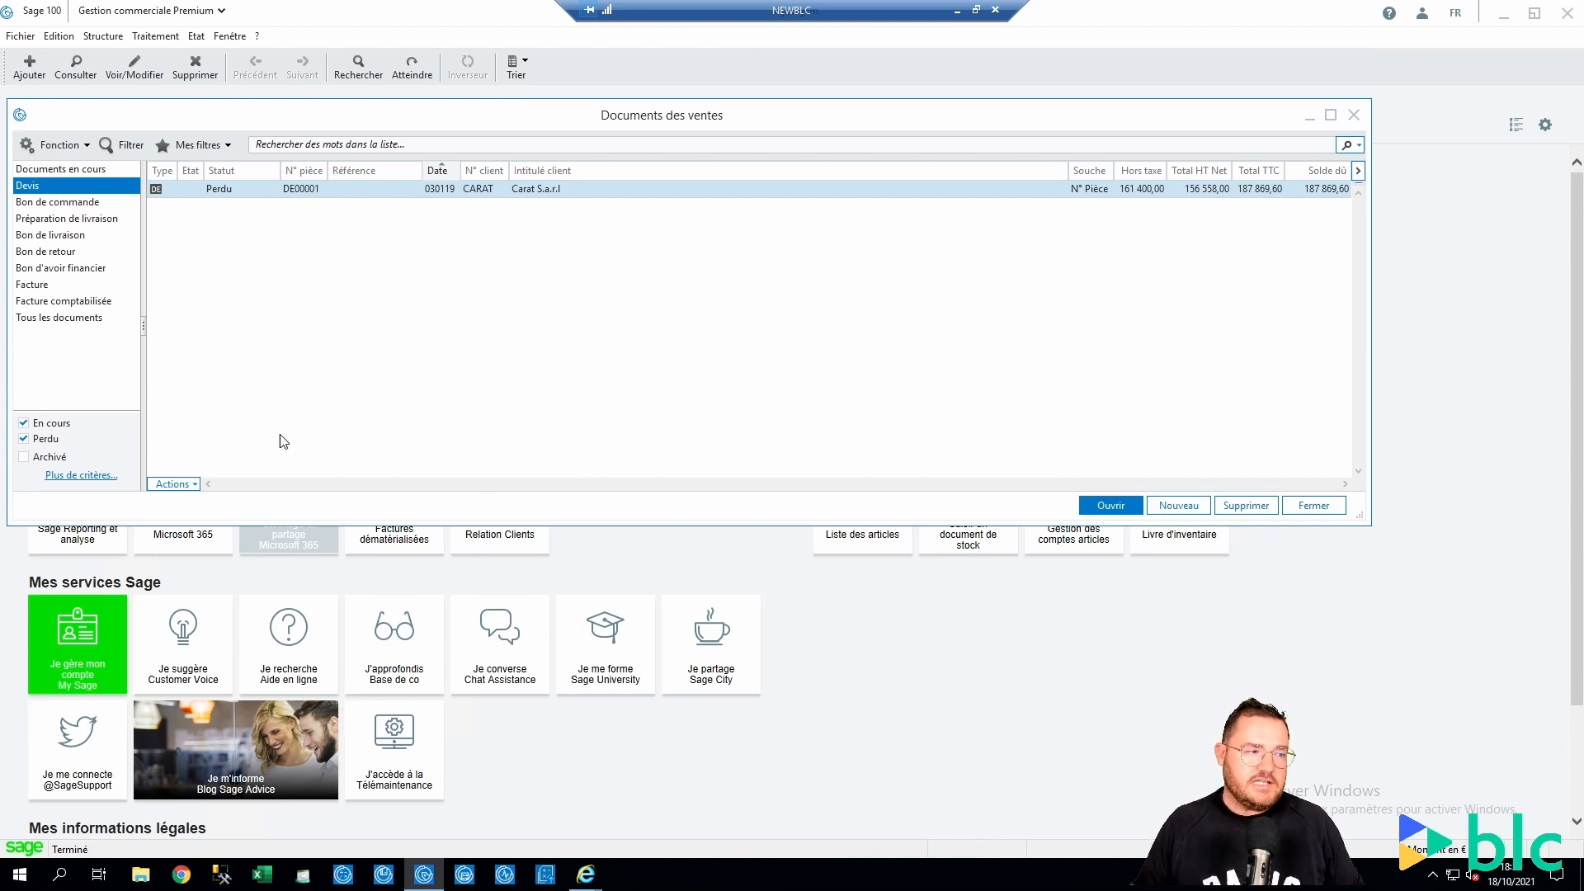
key("Escape")
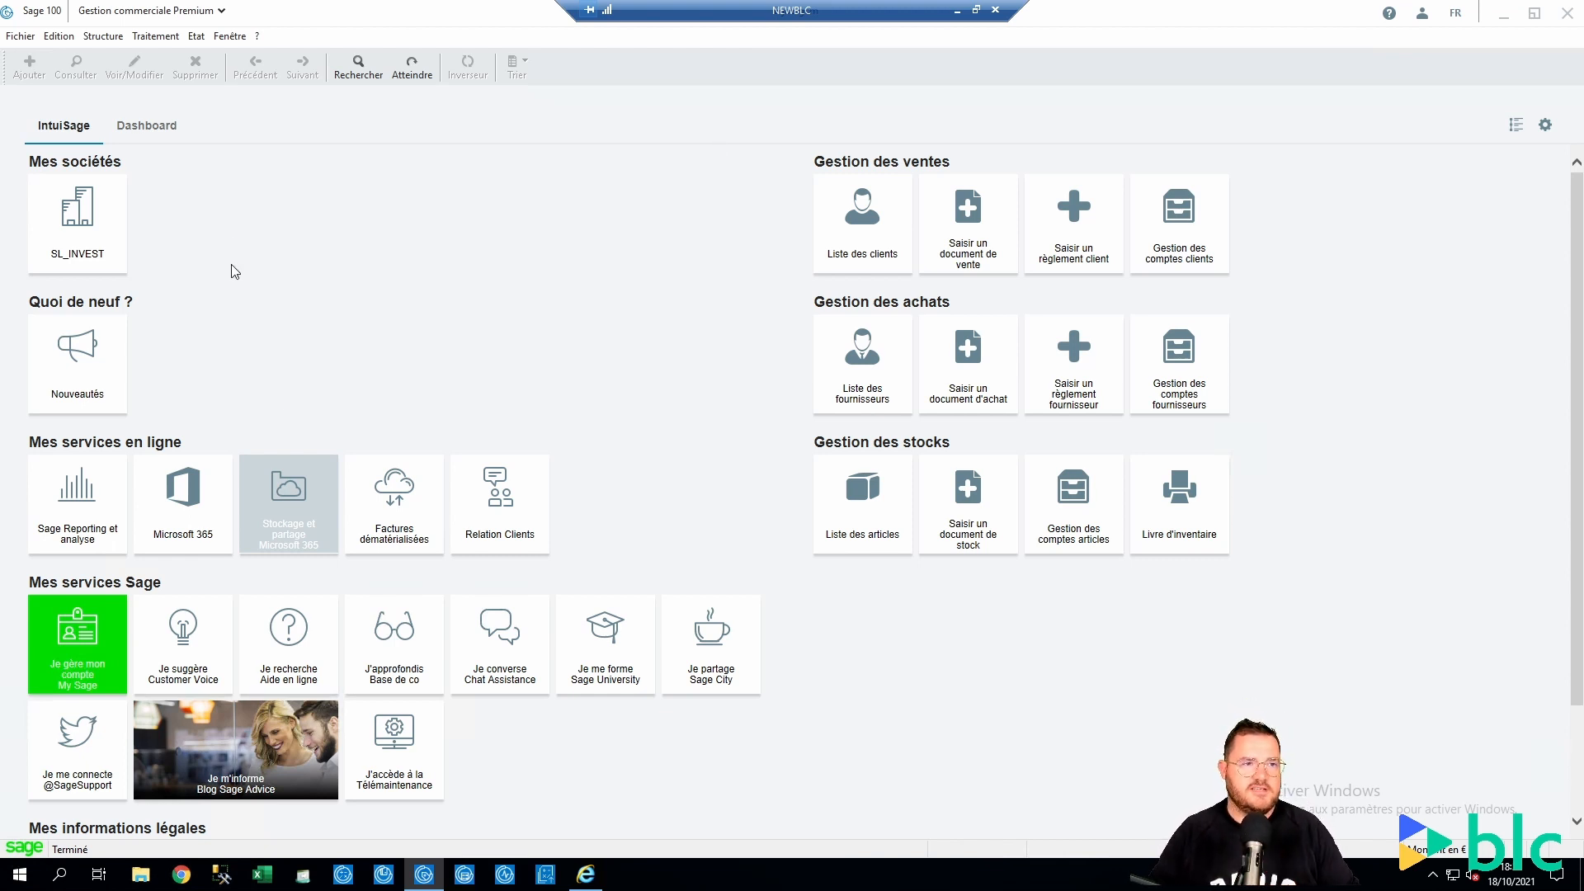
Open the Bon de commande of client Opale from the sales documents.
left_click(165, 39)
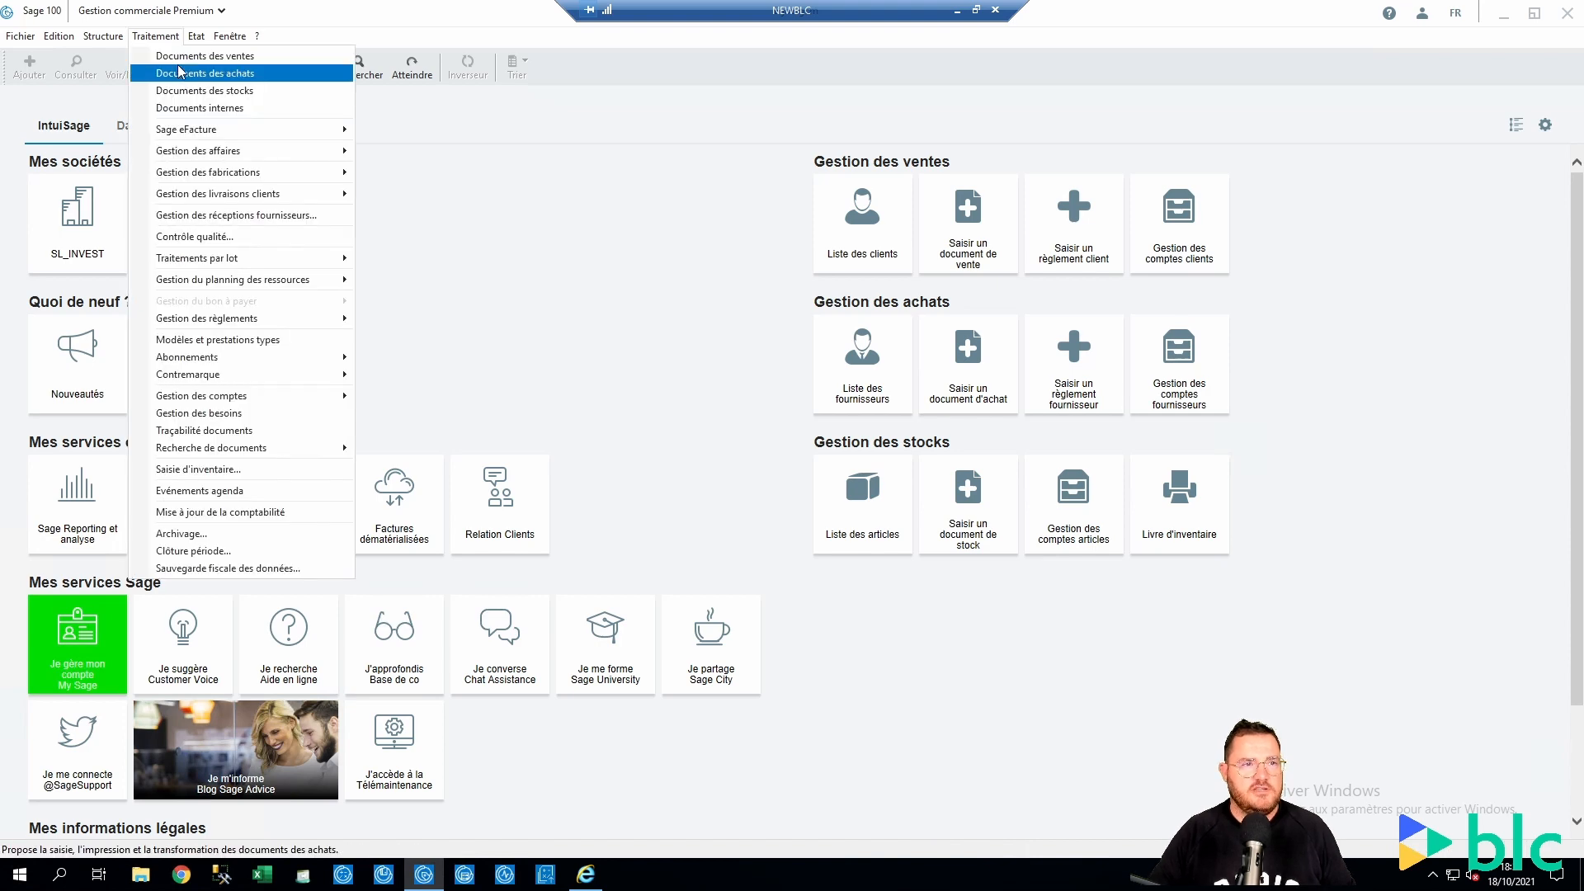
left_click(206, 73)
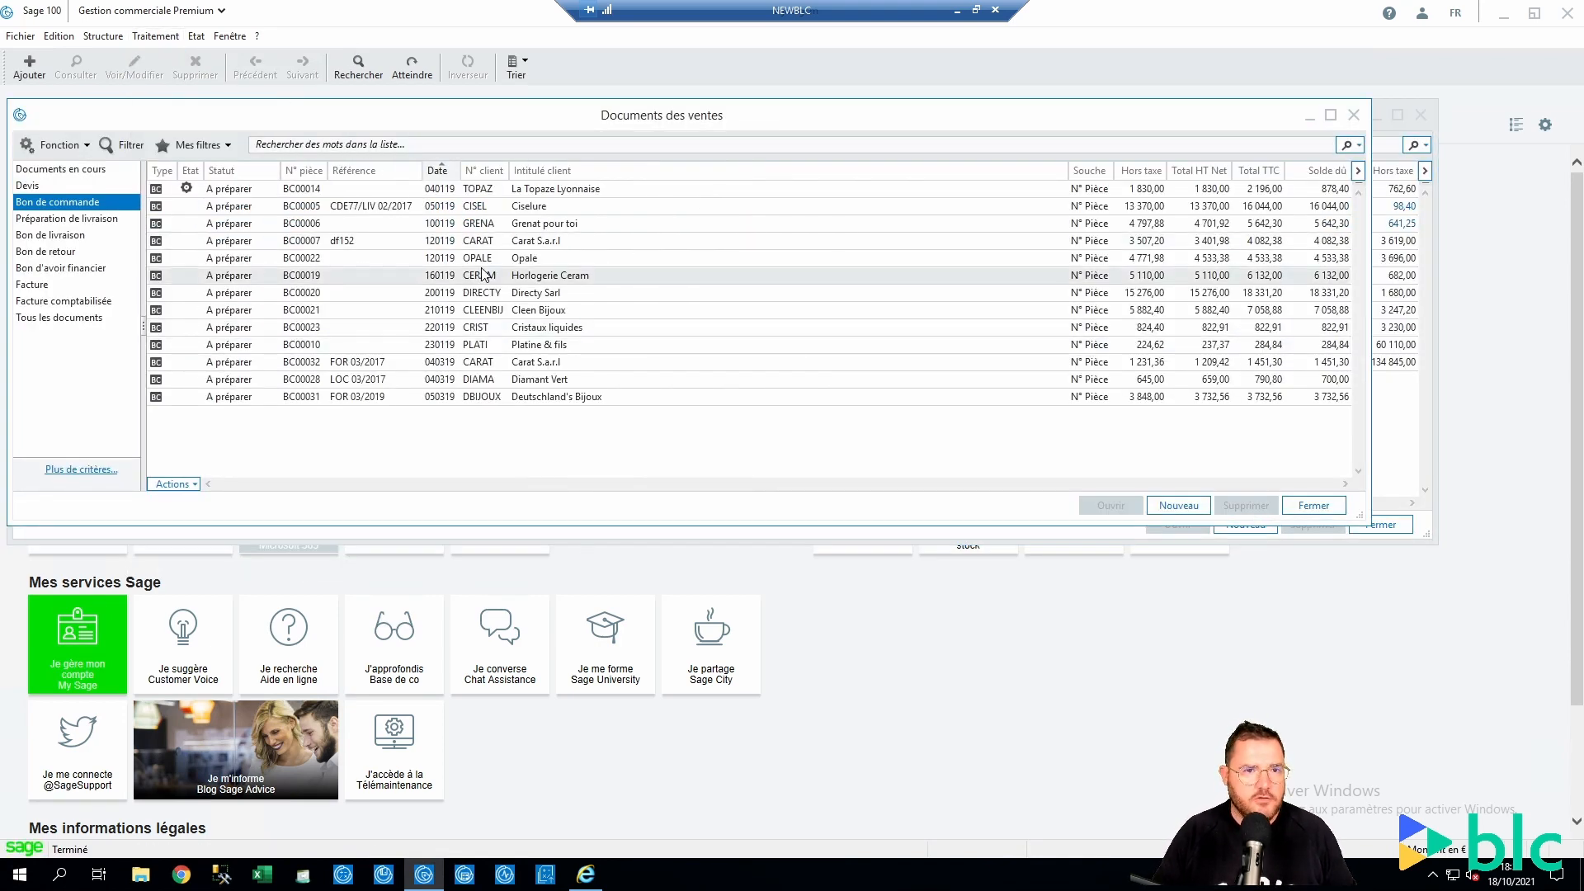
left_click(573, 258)
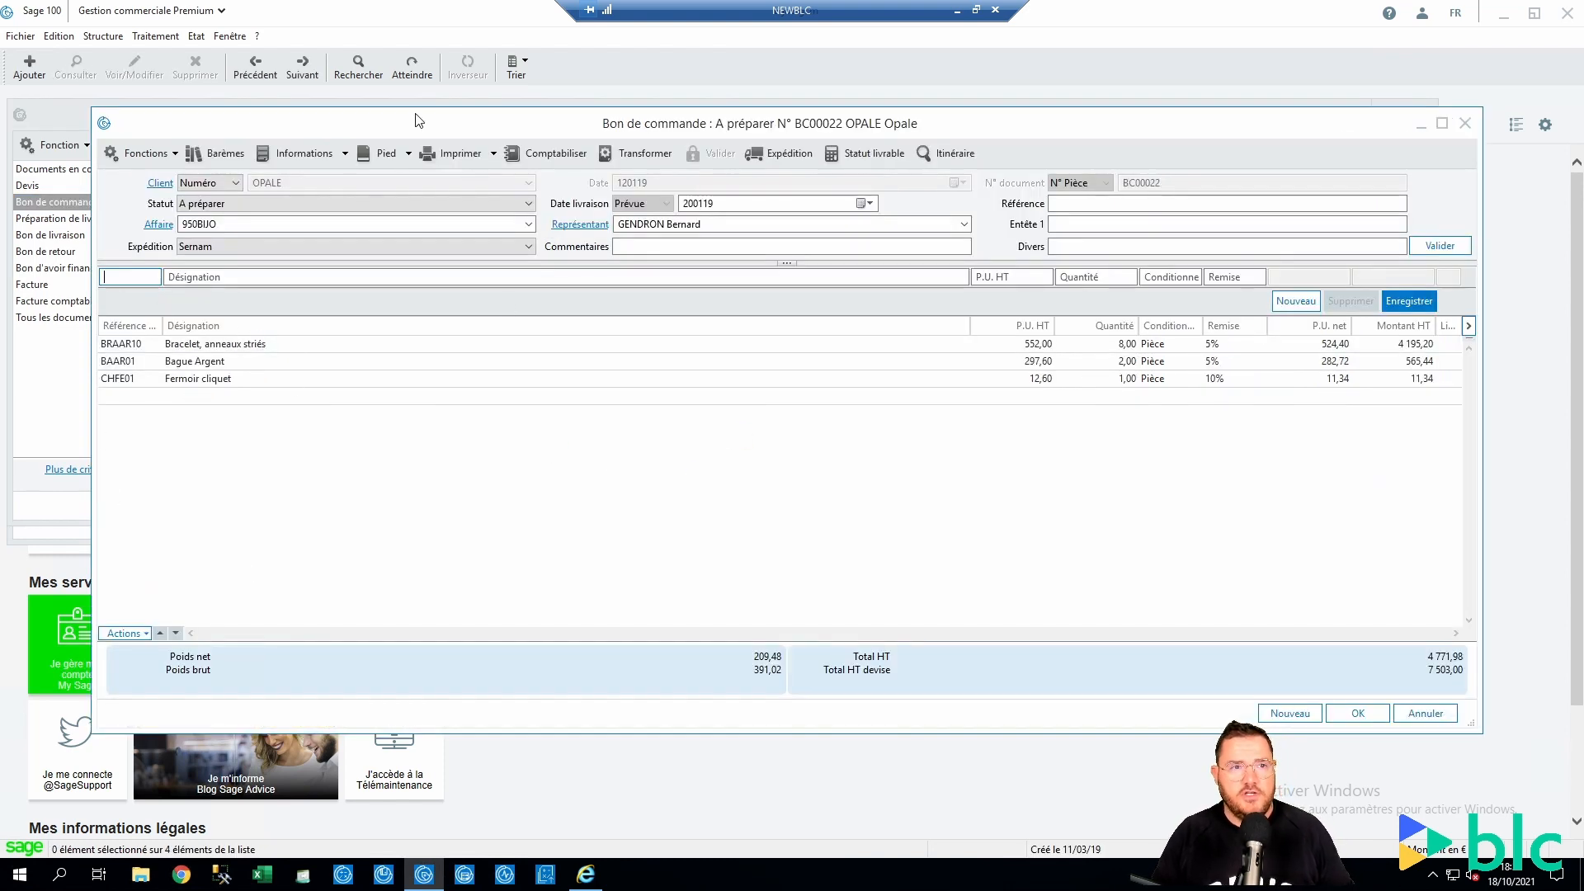
Re-enter the Lieu de livraison in the Opale order's document information by looking it up with "op", and validate.
left_click(345, 154)
left_click(330, 178)
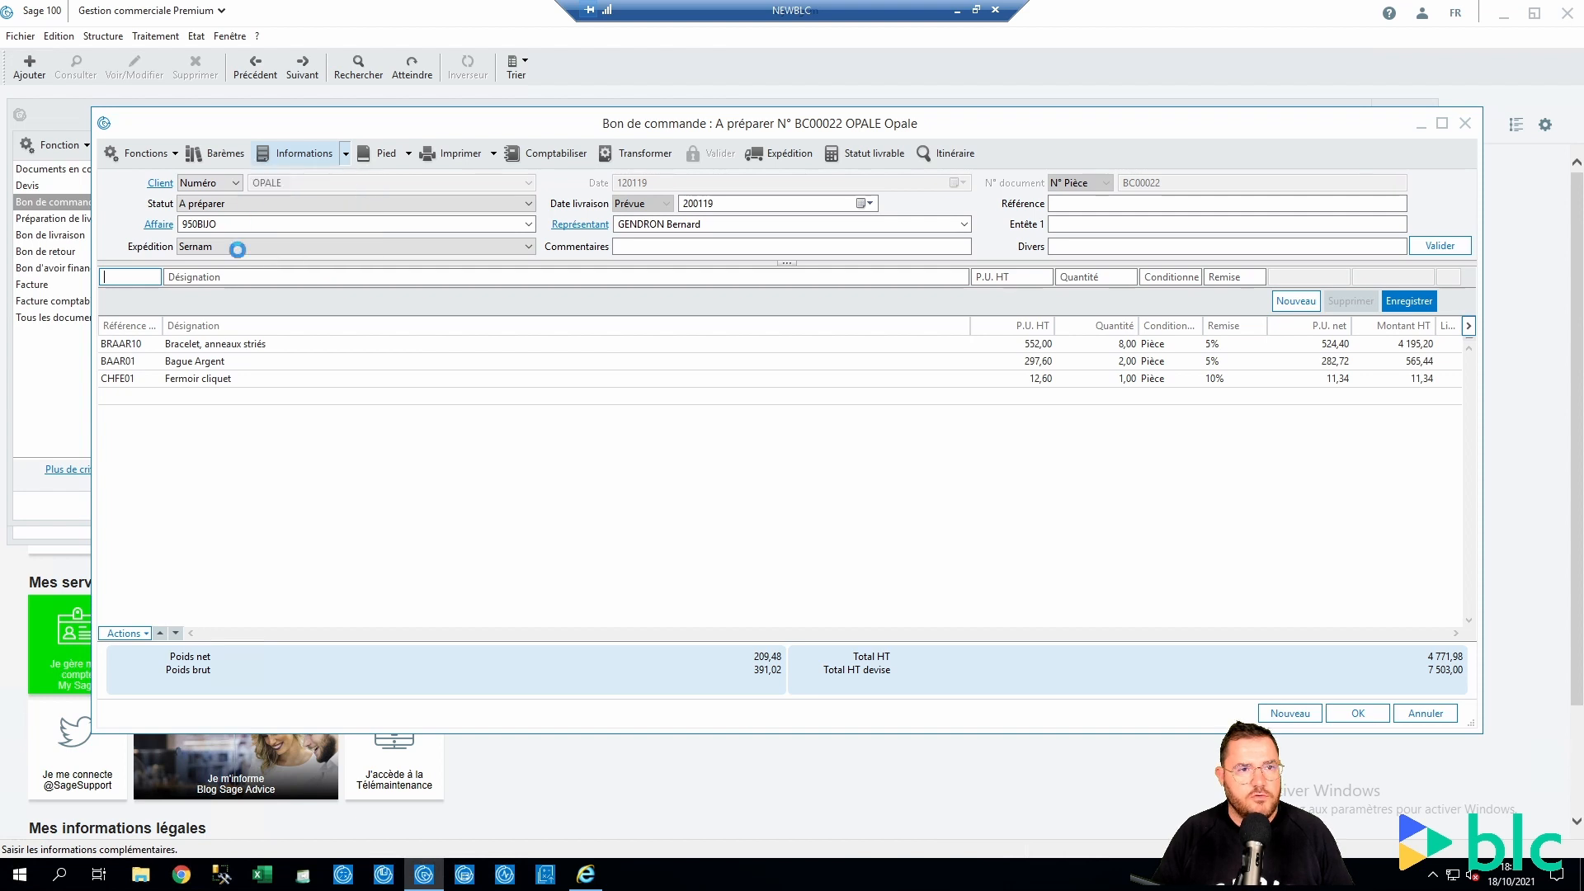
left_click_drag(886, 321, 466, 320)
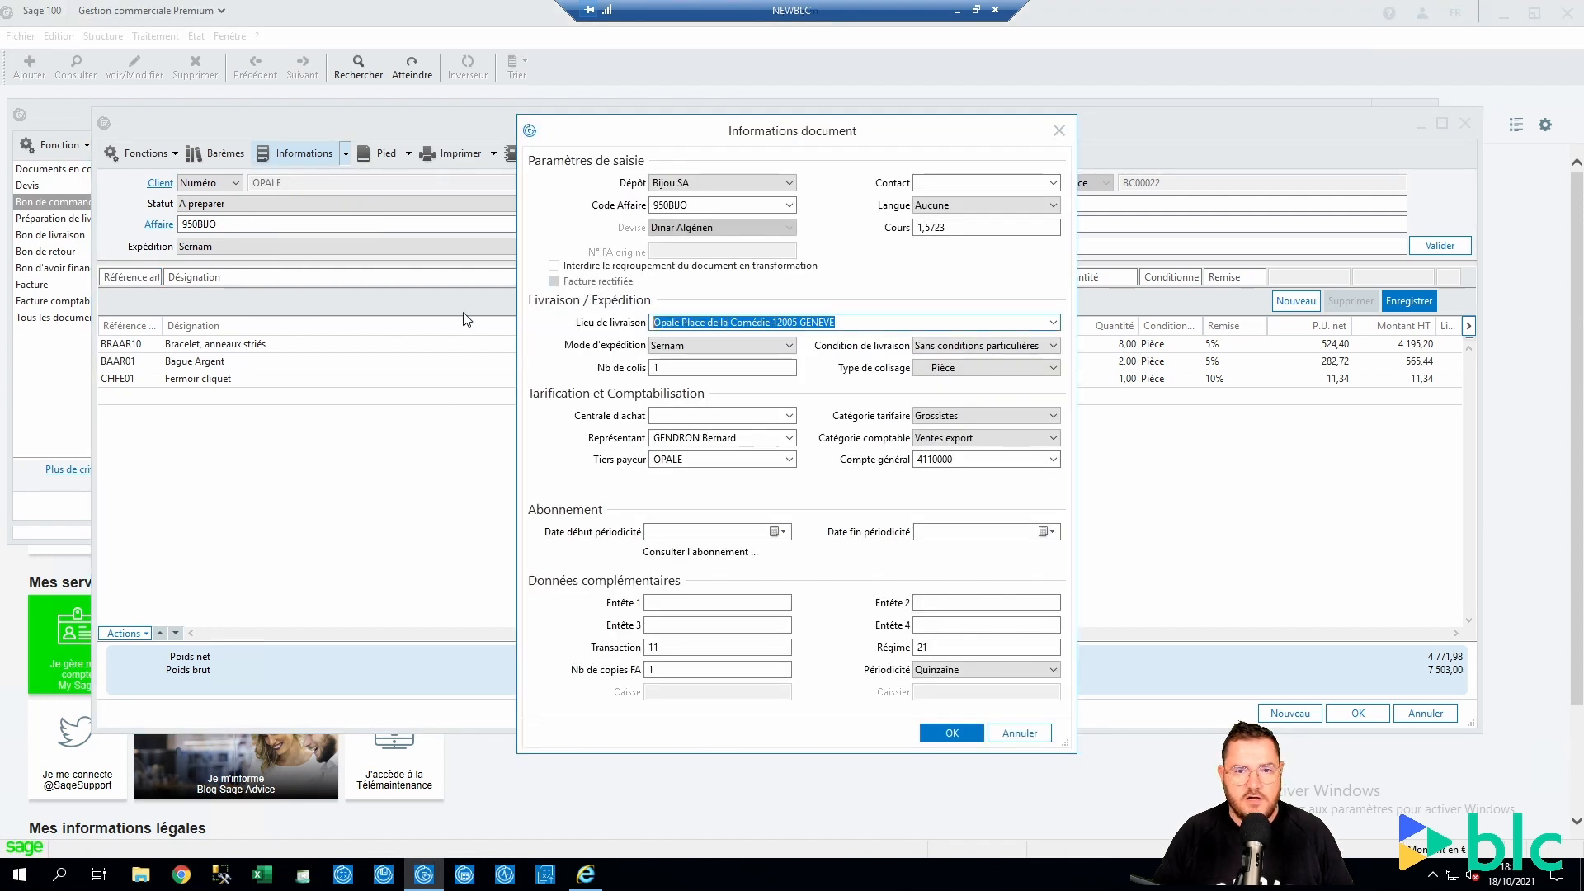
key("BackSpace")
type("op")
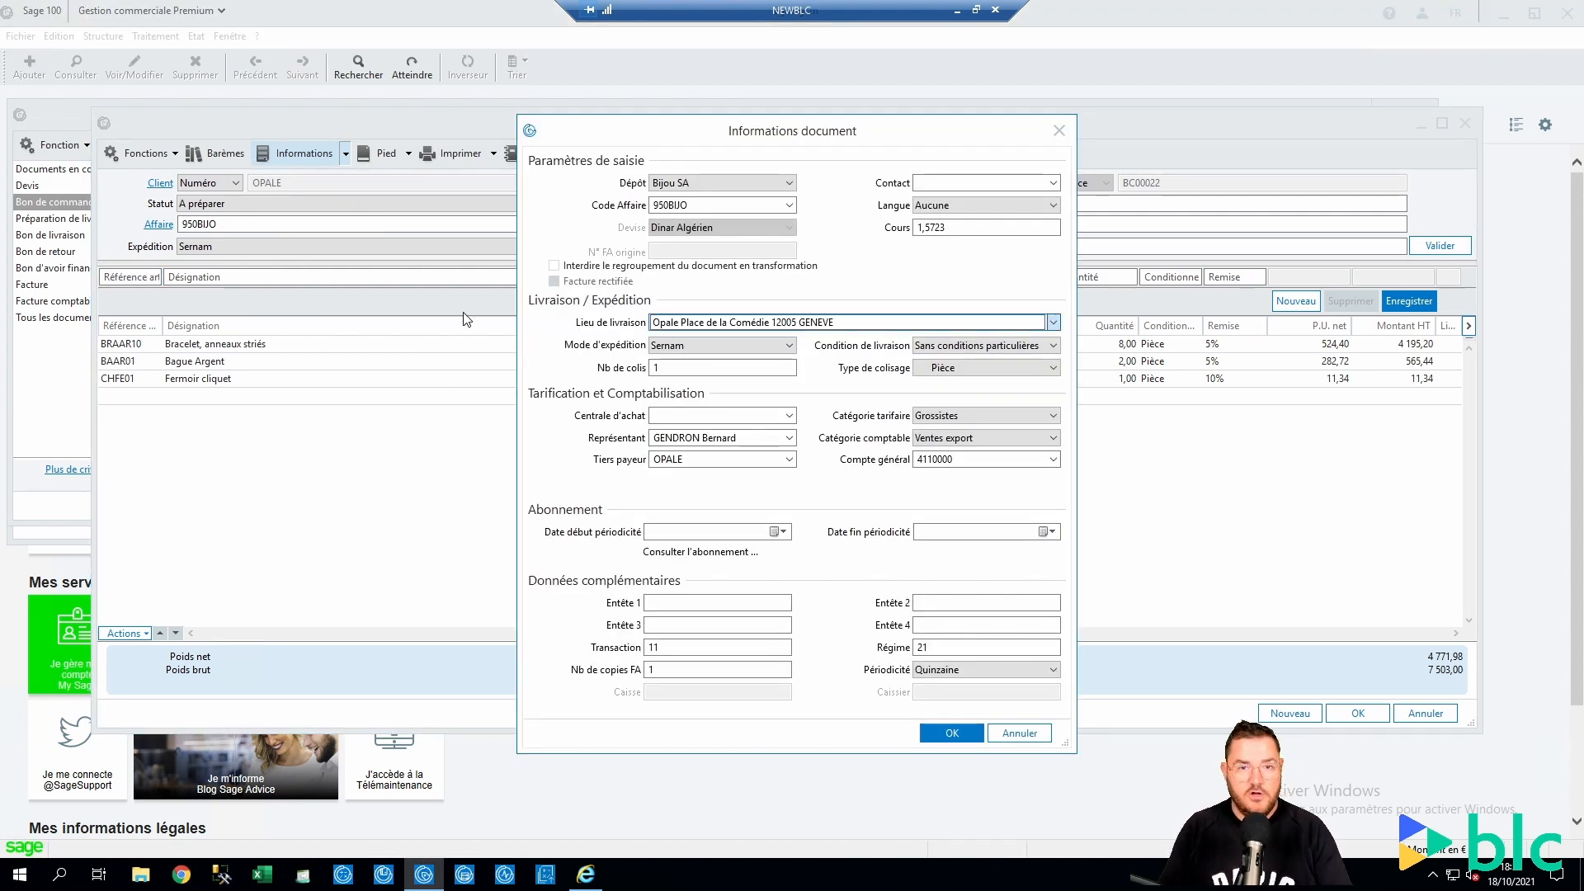
key("Return")
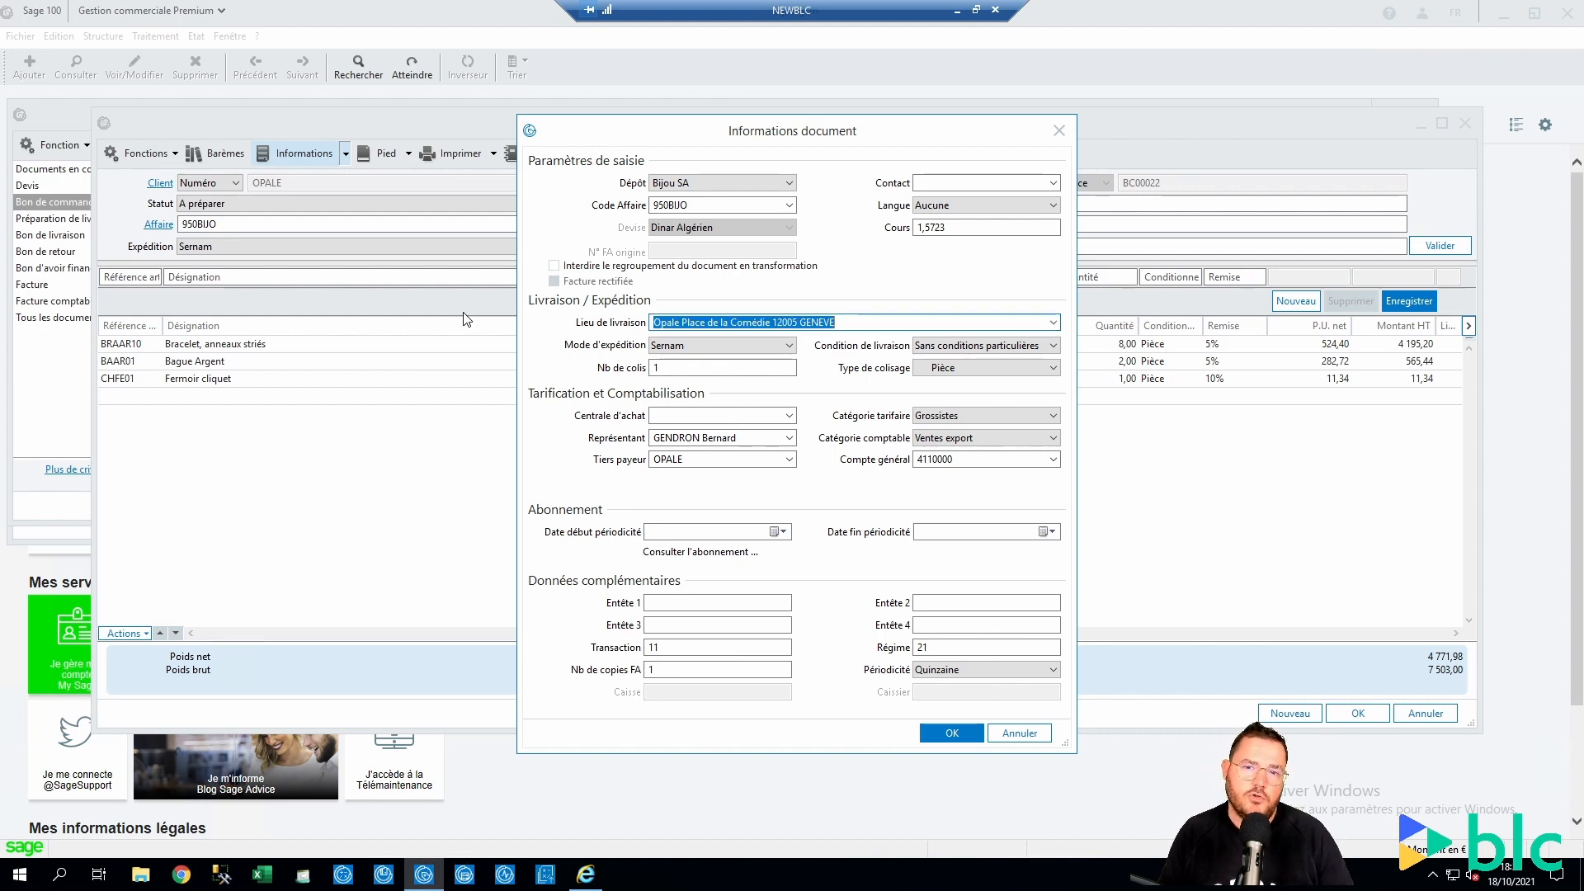
key("Return")
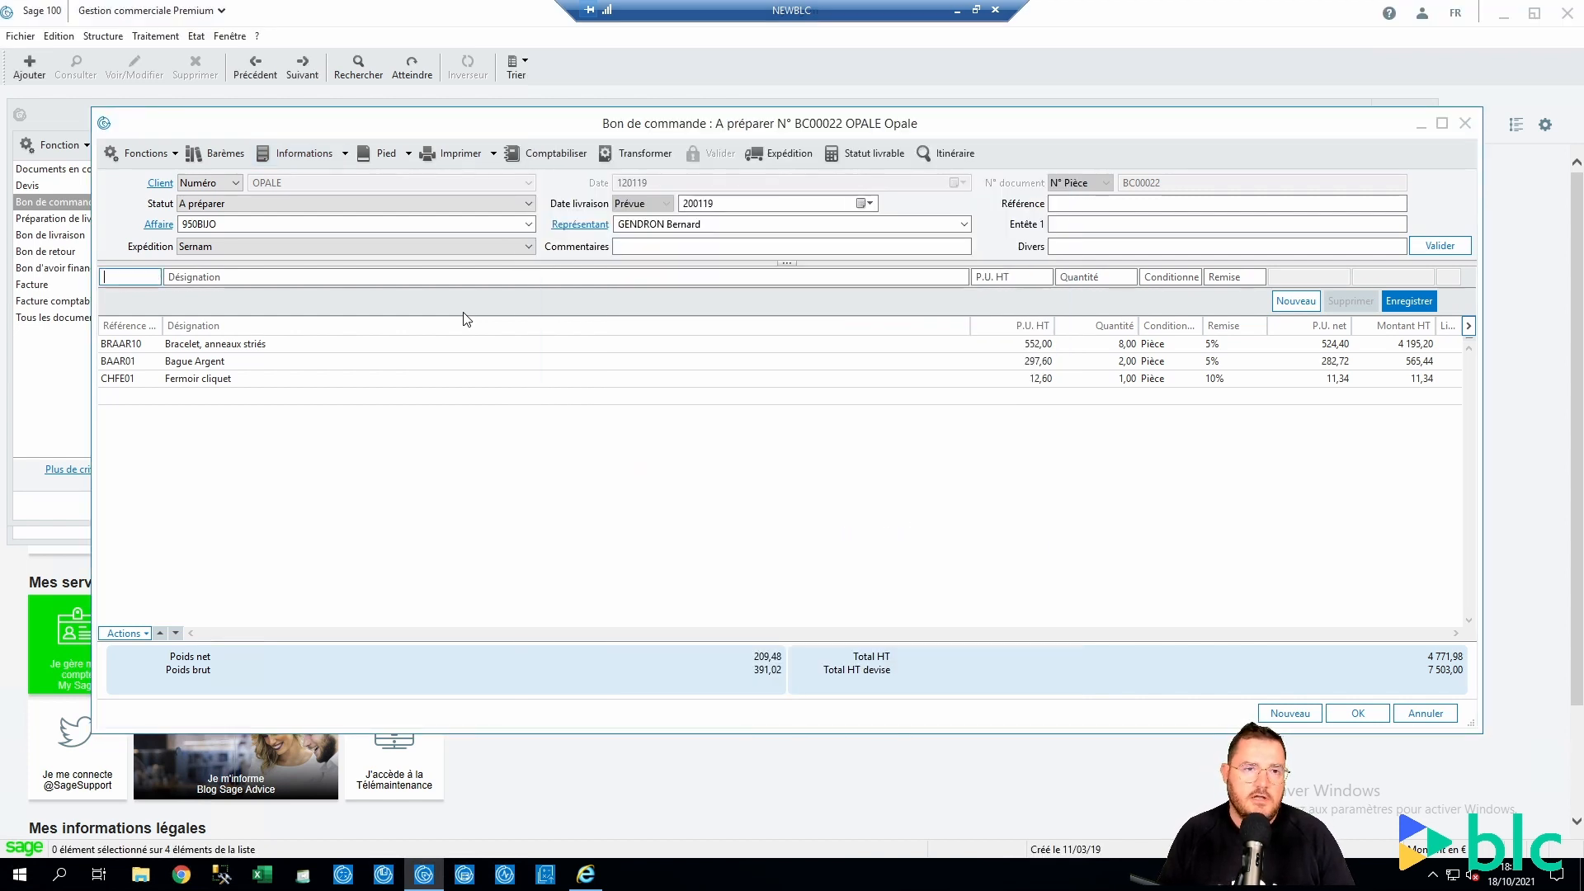